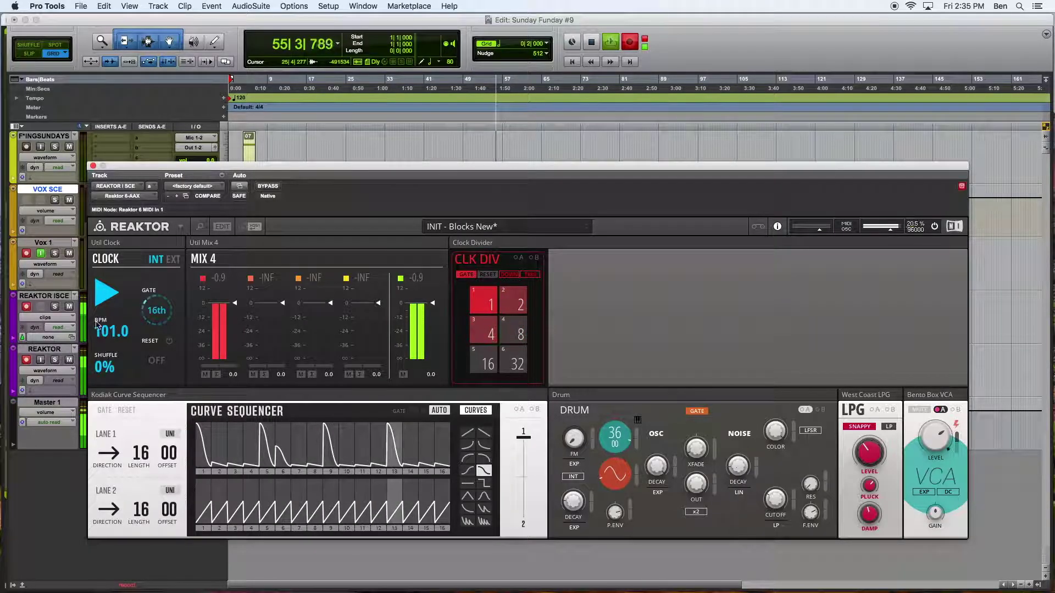
Lower the running clock's tempo to 17 BPM and stop the clock
drag(106, 331, 111, 394)
click(105, 298)
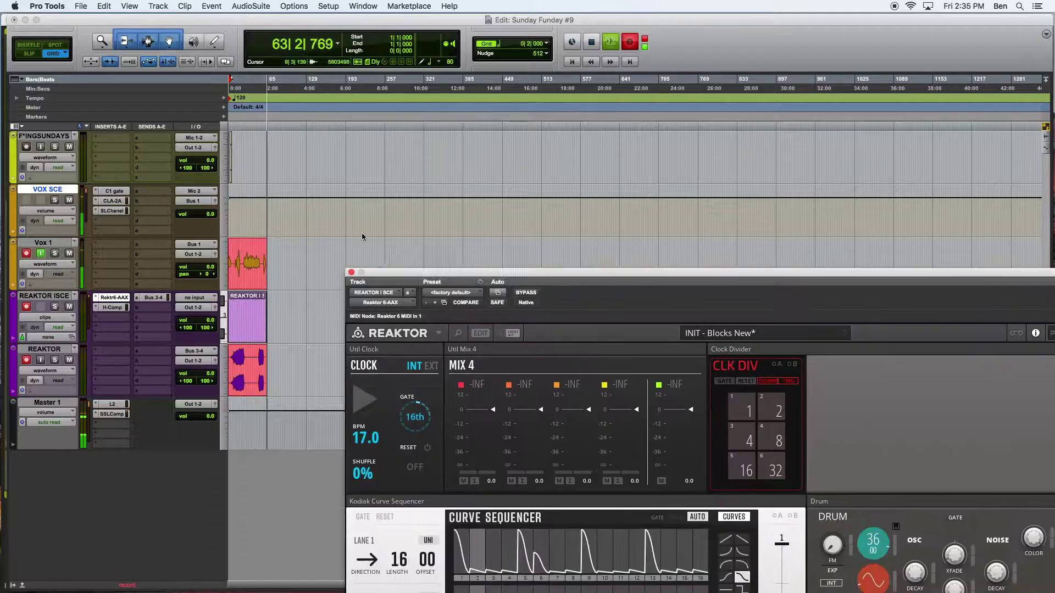
Reposition the Reaktor window toward the screen's upper left and switch the ensemble to edit mode with its browser shown
drag(374, 268, 108, 120)
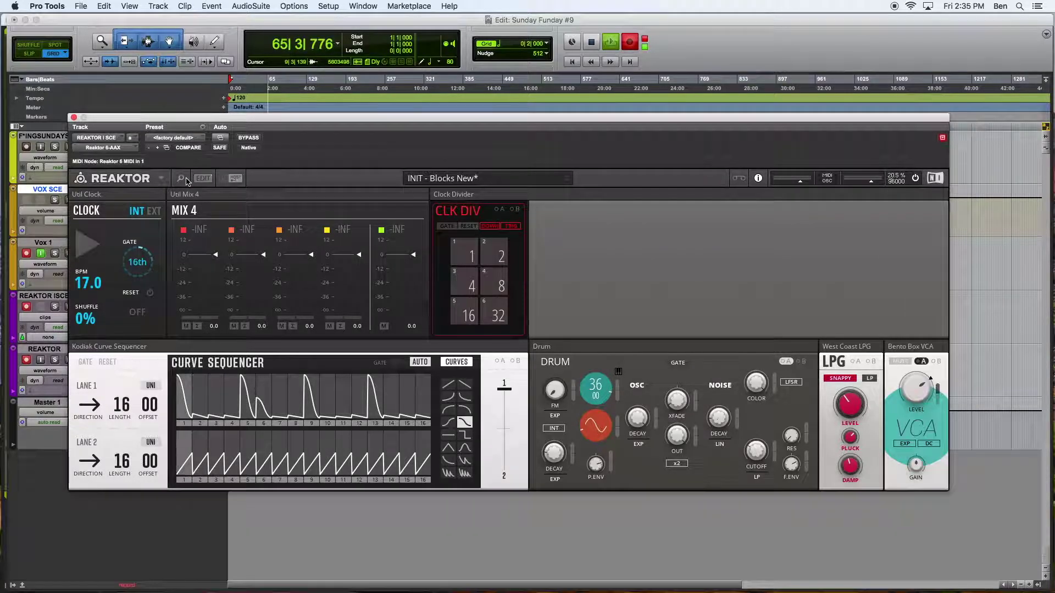
click(182, 178)
click(206, 181)
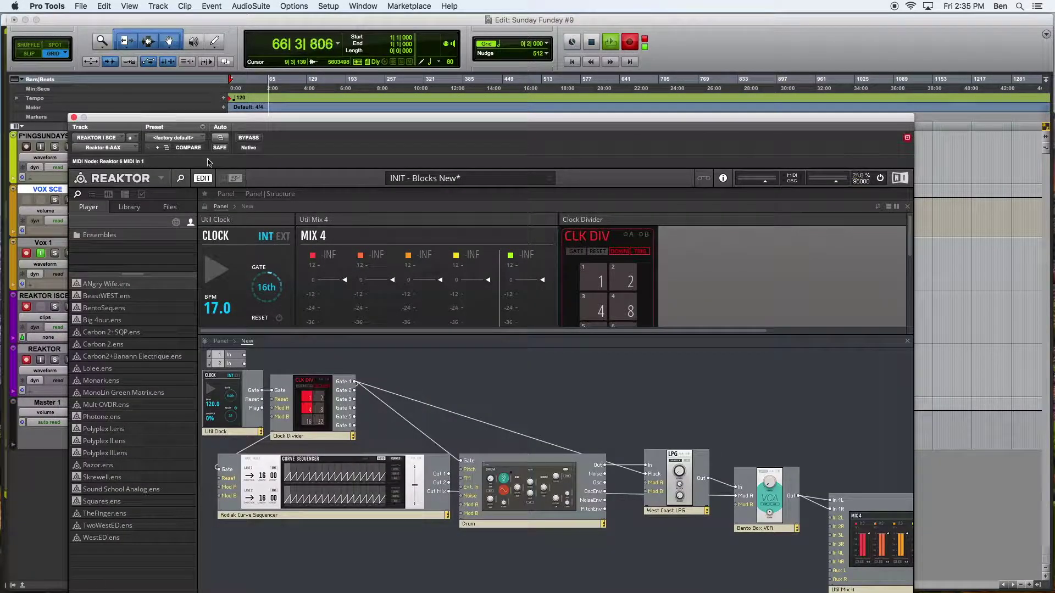
drag(222, 134, 228, 93)
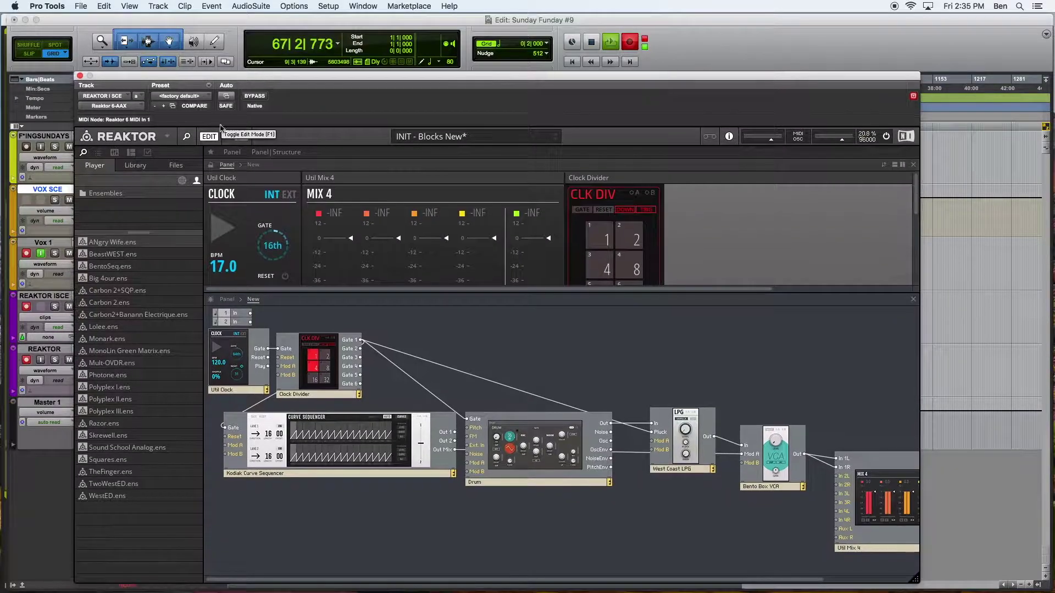
Load the Blocks New ensemble from the factory library and show its panel and structure in edit mode
click(135, 164)
drag(137, 230, 138, 358)
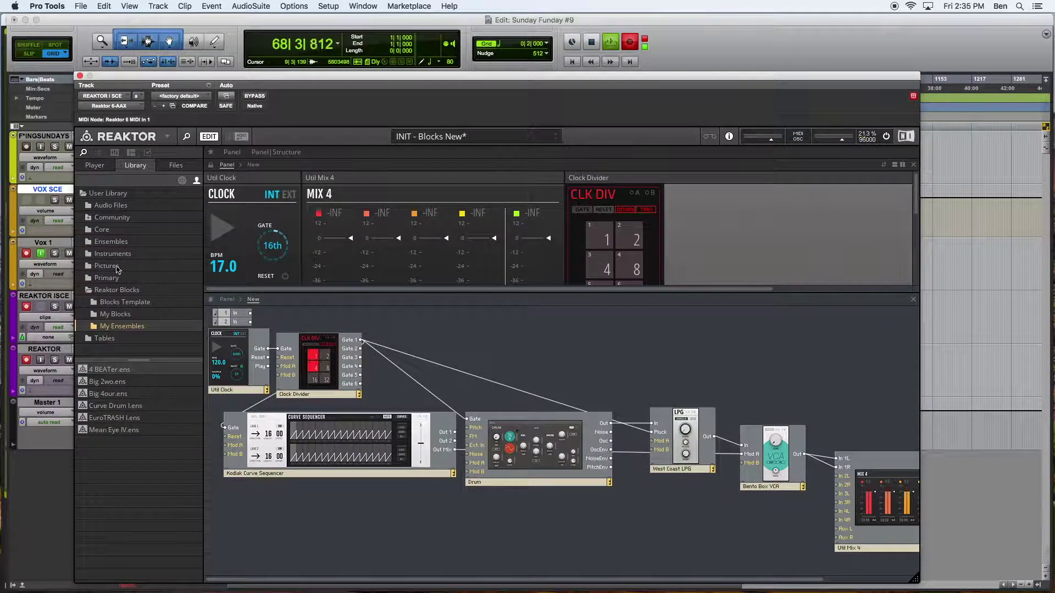
click(182, 181)
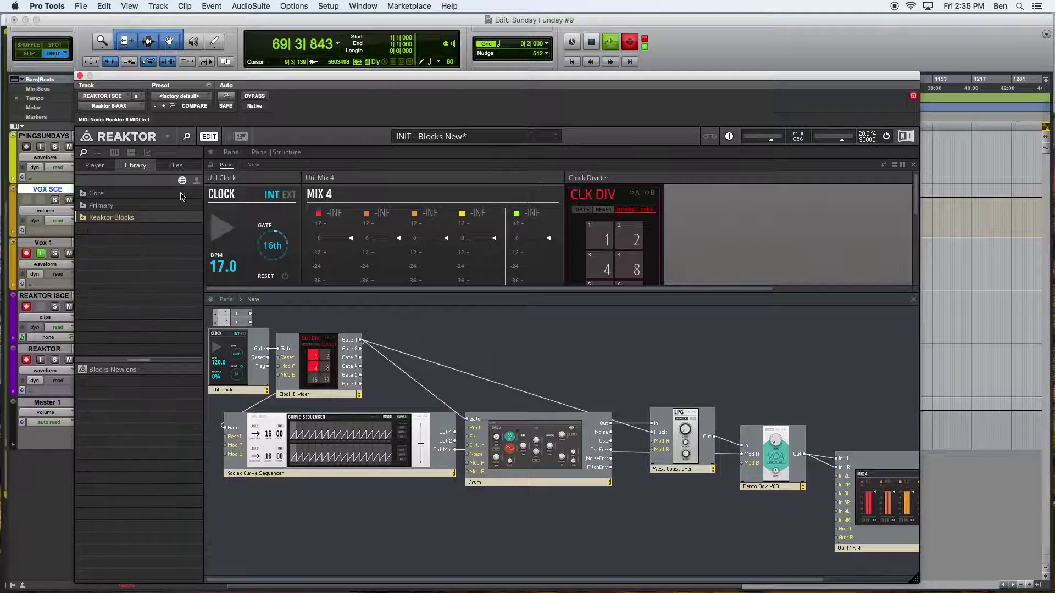
double_click(118, 371)
click(558, 212)
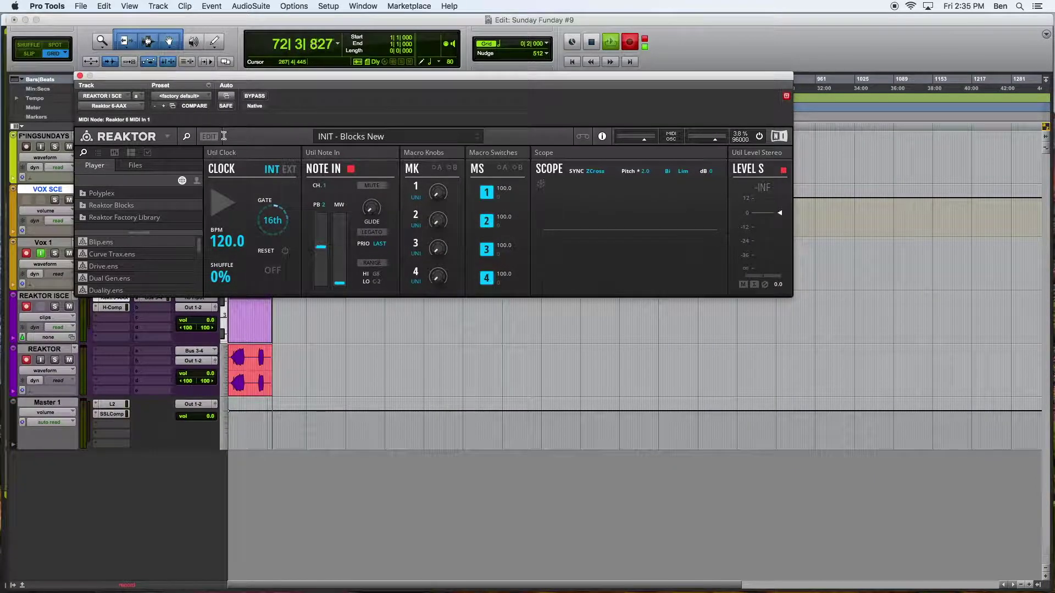
click(211, 136)
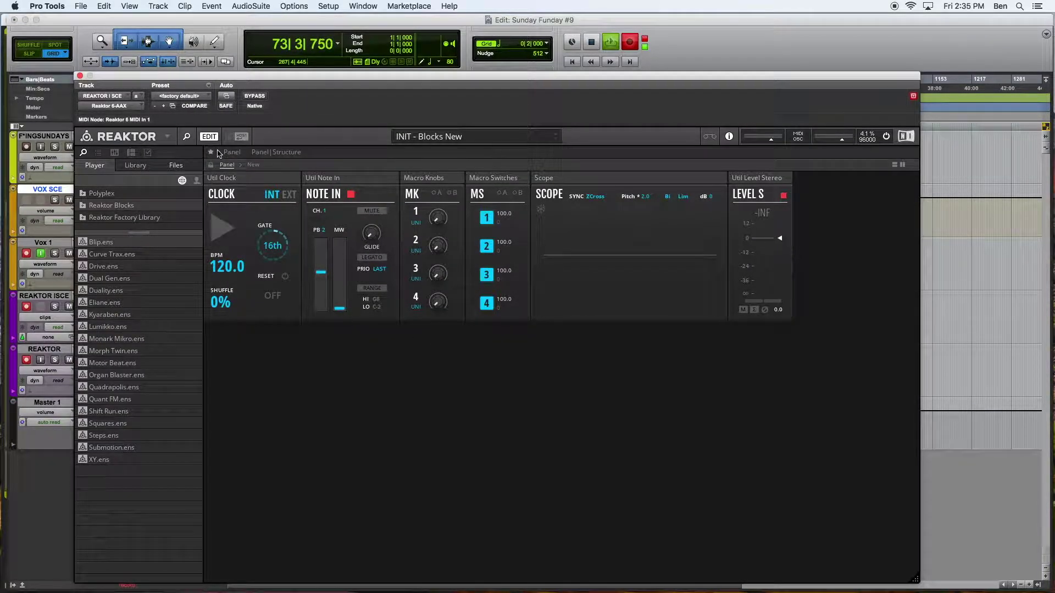
click(267, 151)
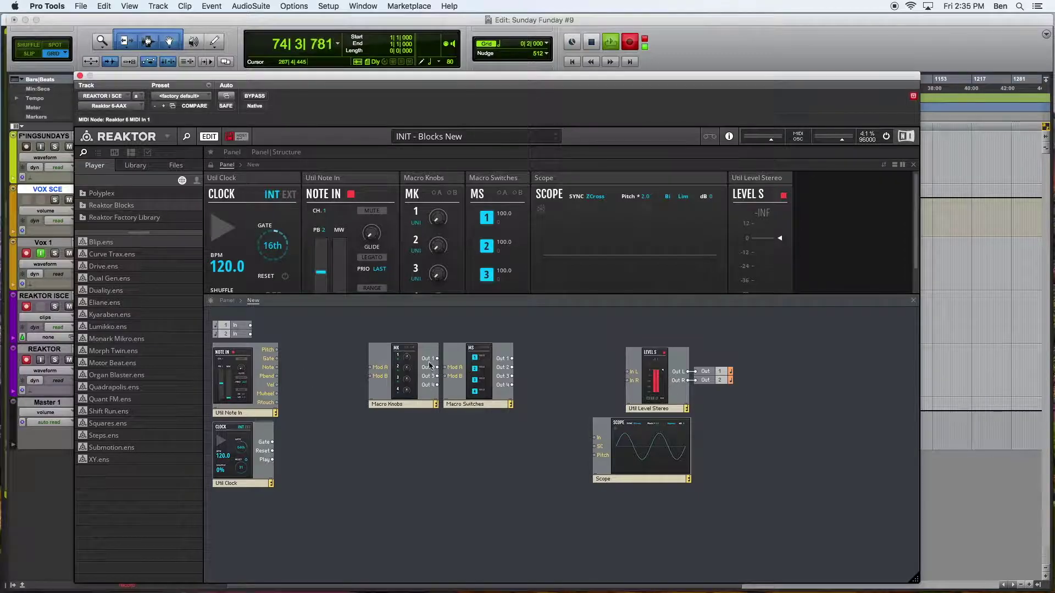
Delete the Note In, Macro Knobs, Macro Switches and Scope blocks, and move the Util Clock up beneath the input terminals
click(245, 361)
drag(349, 364, 541, 394)
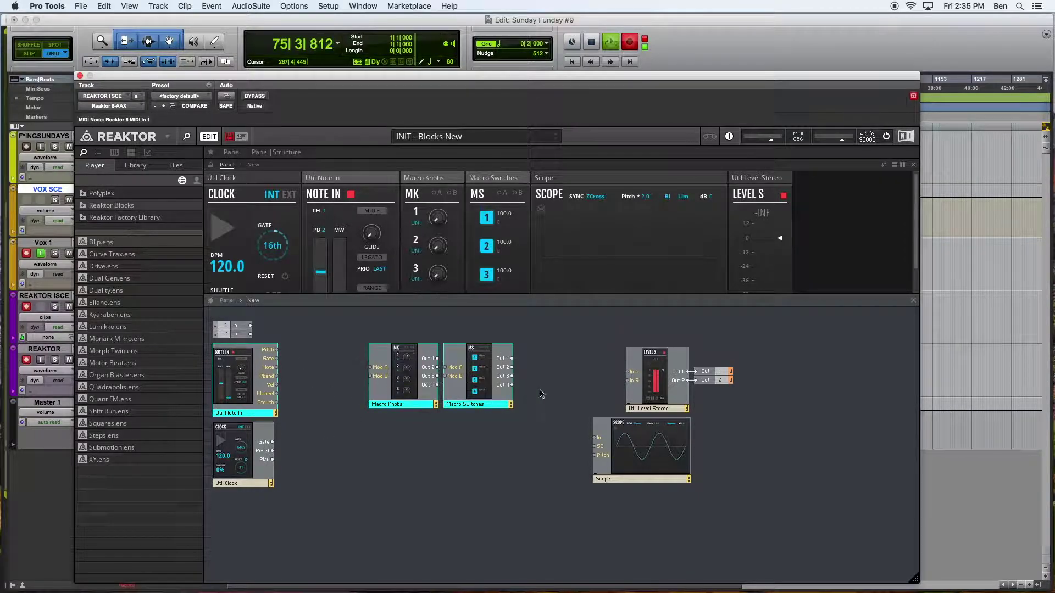
shift+click(662, 458)
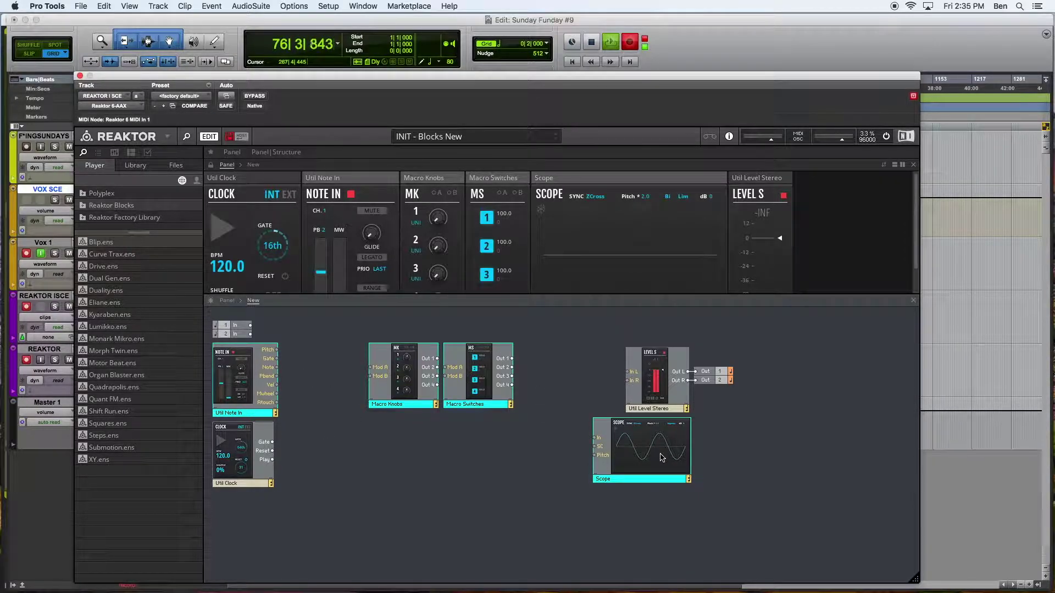
key(Delete)
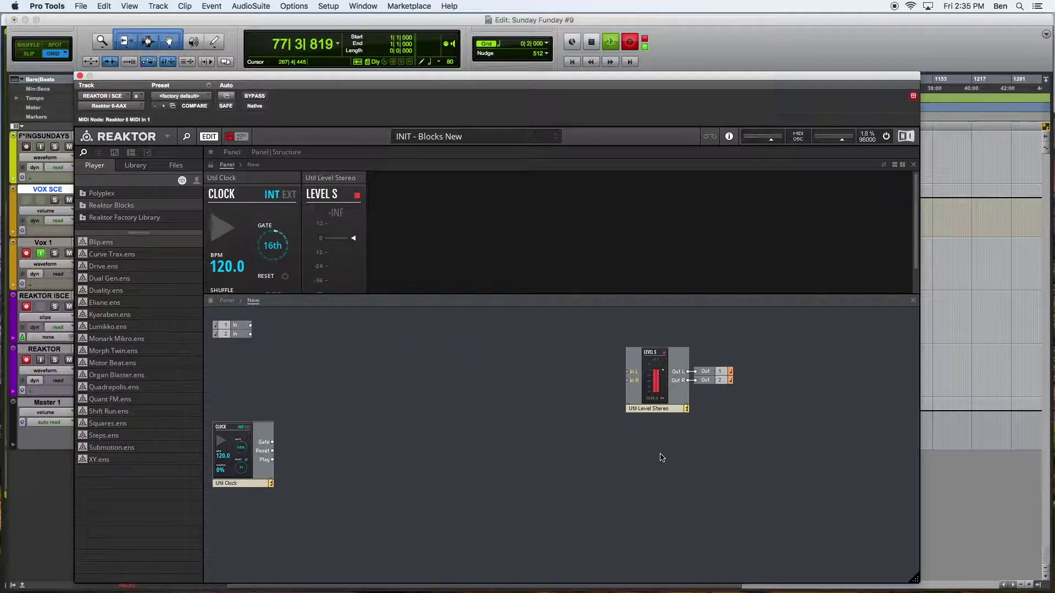
drag(240, 436, 240, 361)
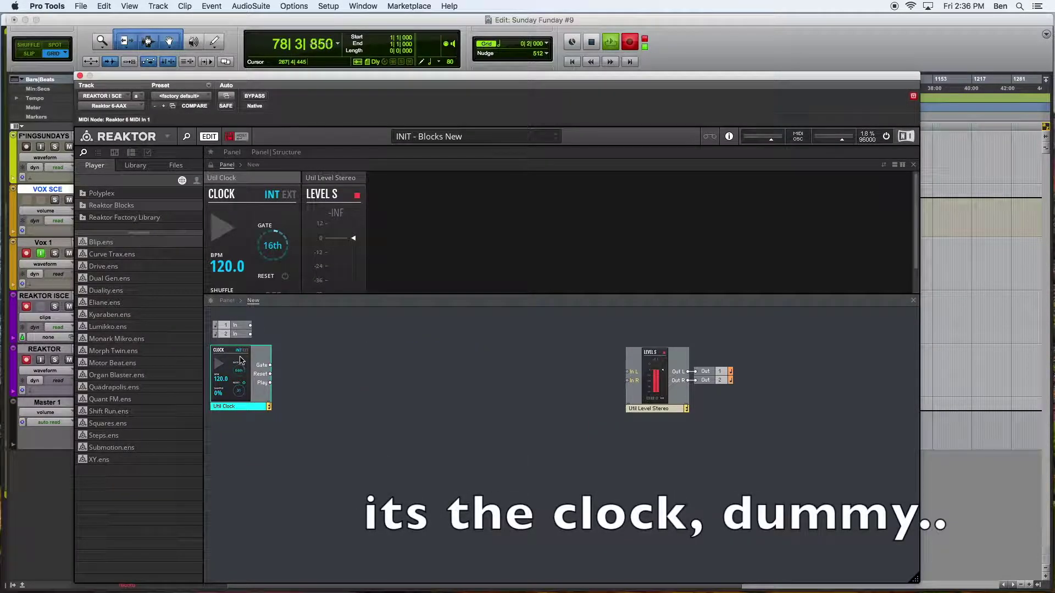
click(349, 405)
drag(146, 232, 143, 302)
click(82, 206)
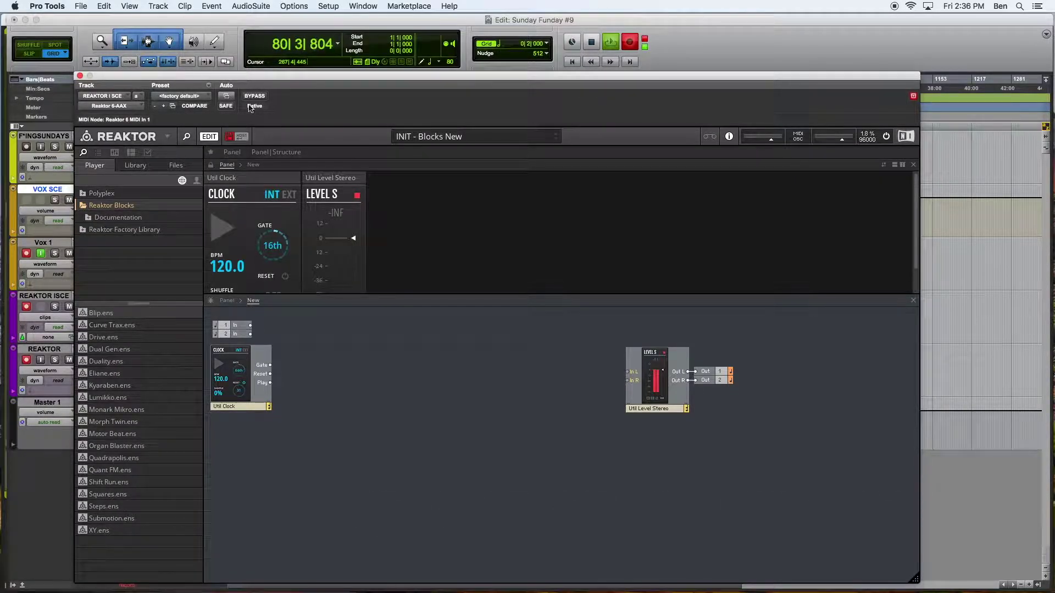
click(84, 230)
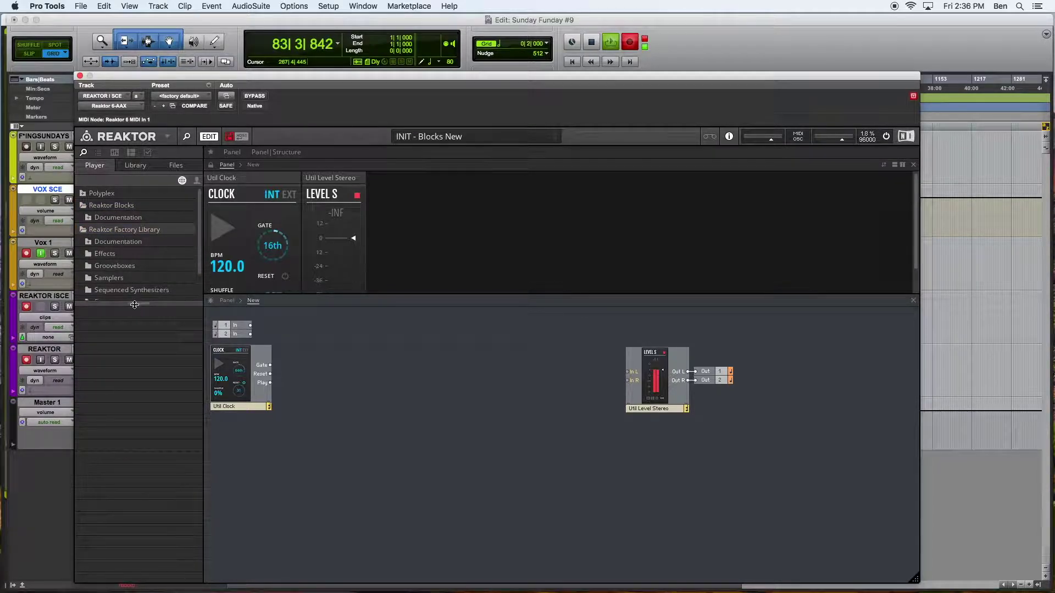
drag(140, 304, 140, 393)
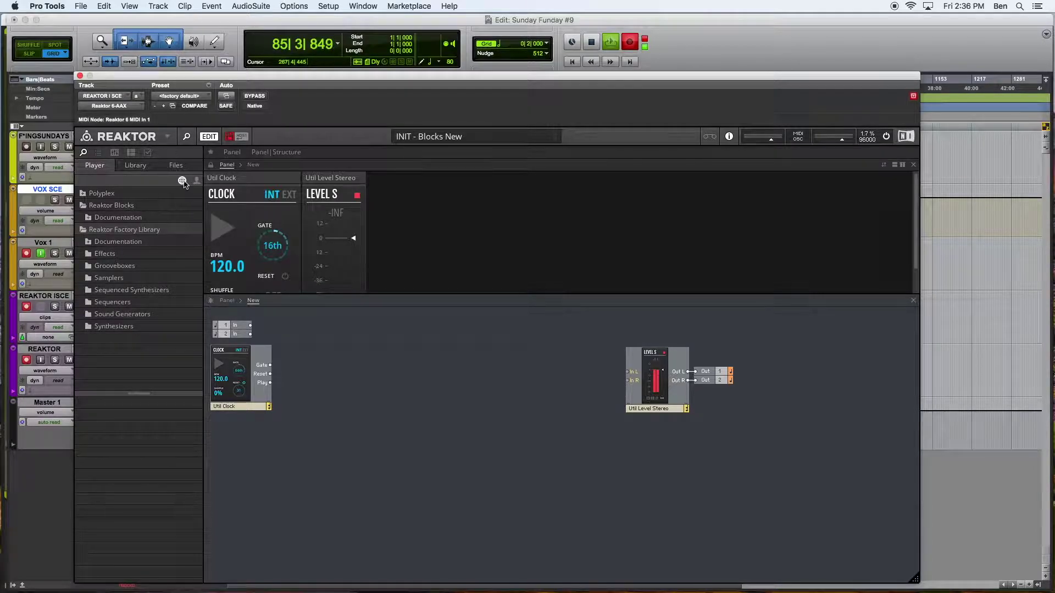
click(86, 207)
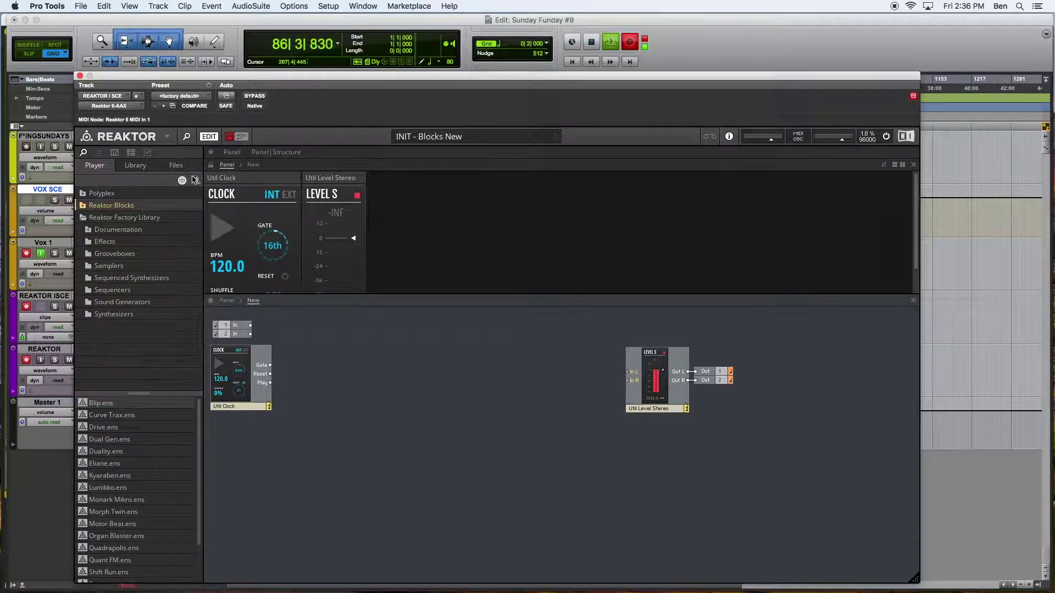
Add the Clock Divider block from the Digilog set of the Reaktor Blocks library, placing it below the Util Clock
click(129, 168)
click(90, 219)
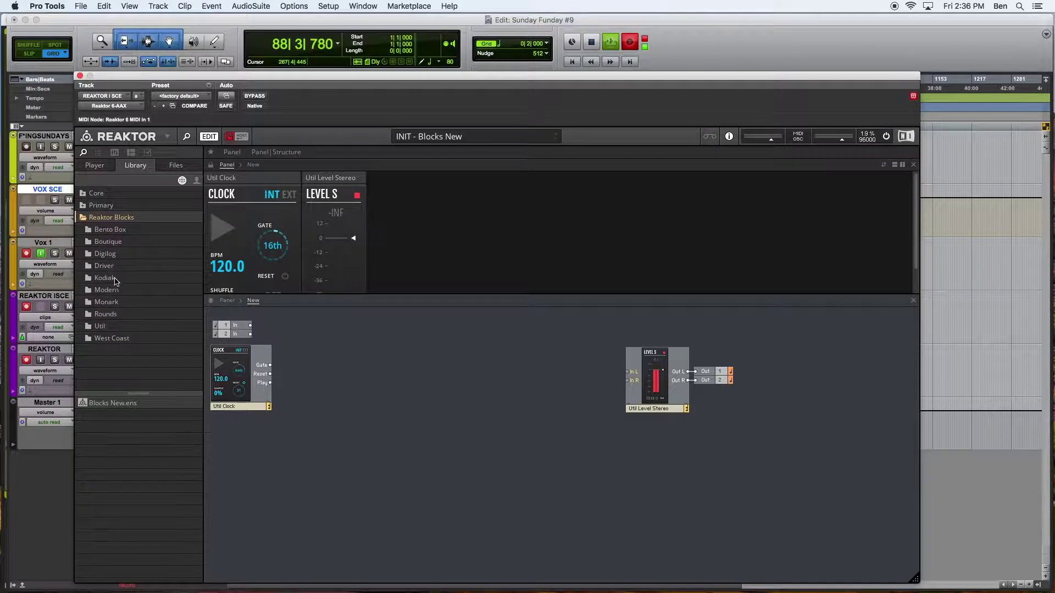
click(115, 280)
click(112, 329)
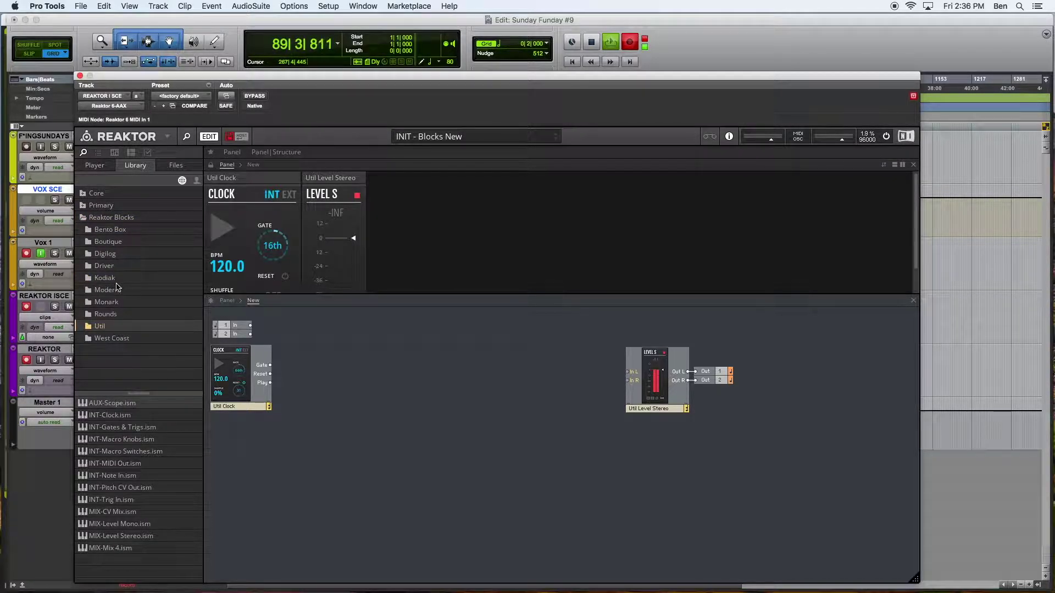
click(107, 255)
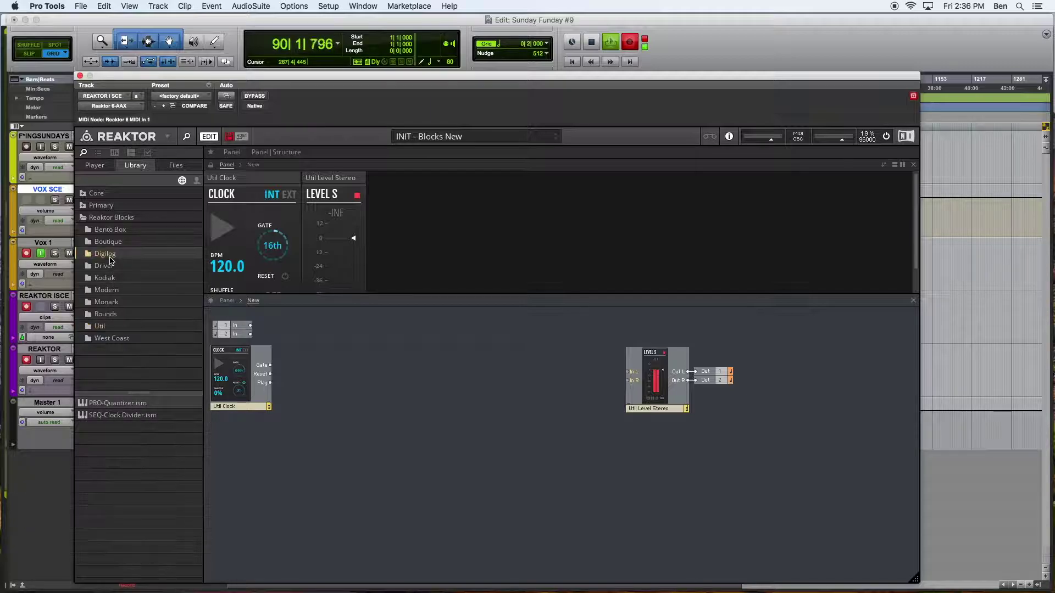
click(119, 416)
drag(103, 418, 249, 438)
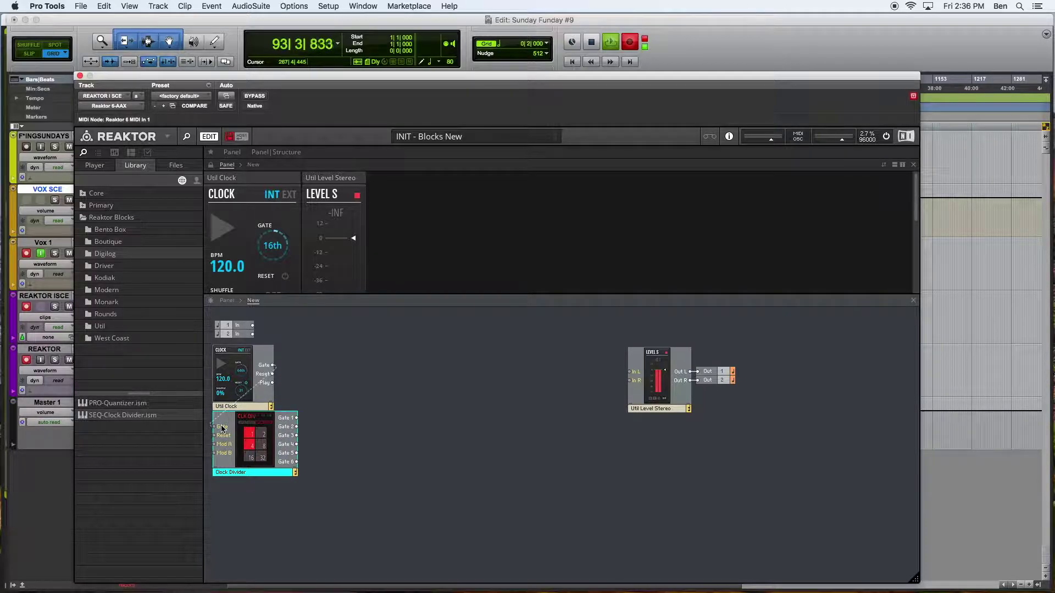
Connect the Util Clock's Gate output to the Clock Divider's Gate input
drag(221, 428, 215, 426)
click(400, 422)
click(272, 450)
click(328, 436)
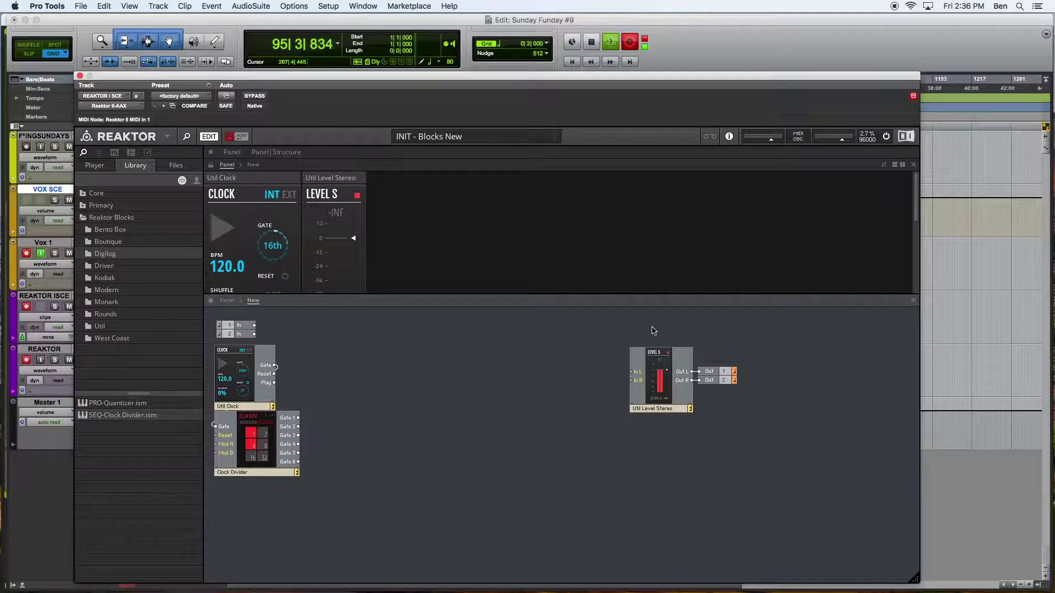
Replace the Util Level Stereo block with the Mix 4 block from the Util set, placed just before the output terminals
click(676, 395)
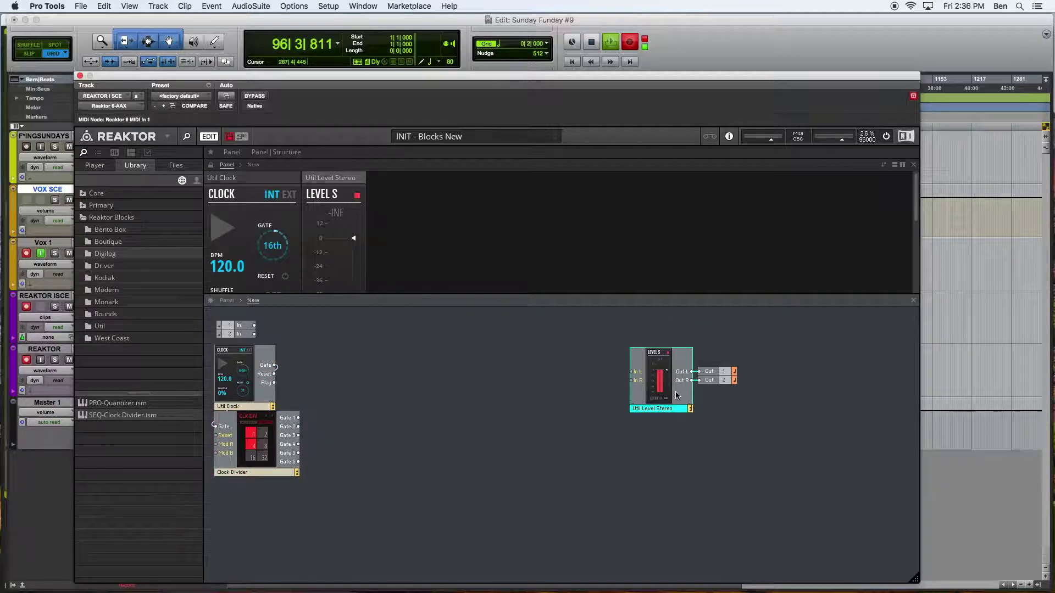
key(Delete)
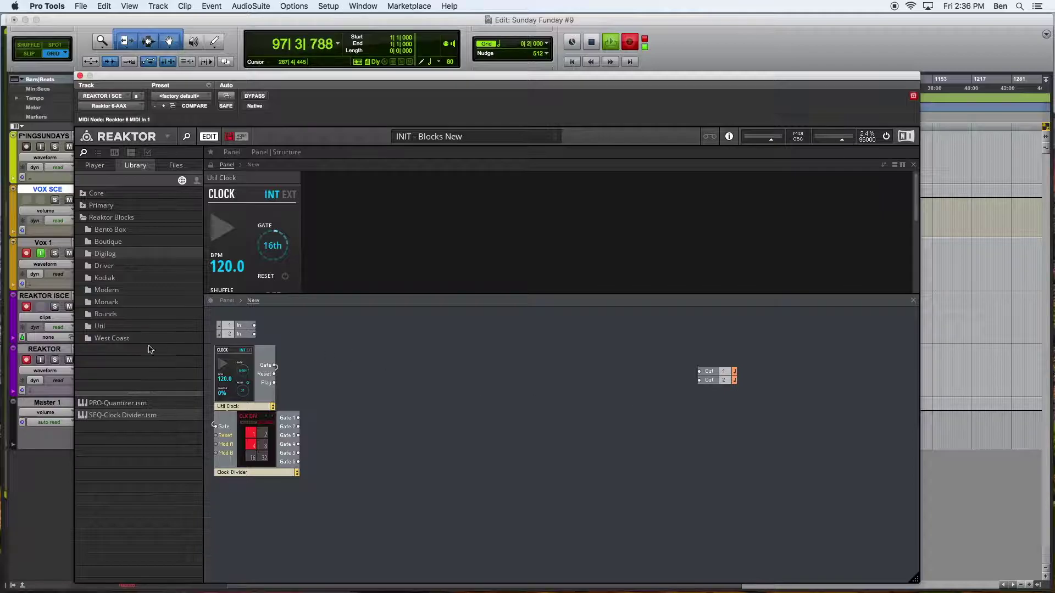
click(110, 326)
click(122, 548)
drag(99, 550, 591, 356)
drag(704, 407, 654, 375)
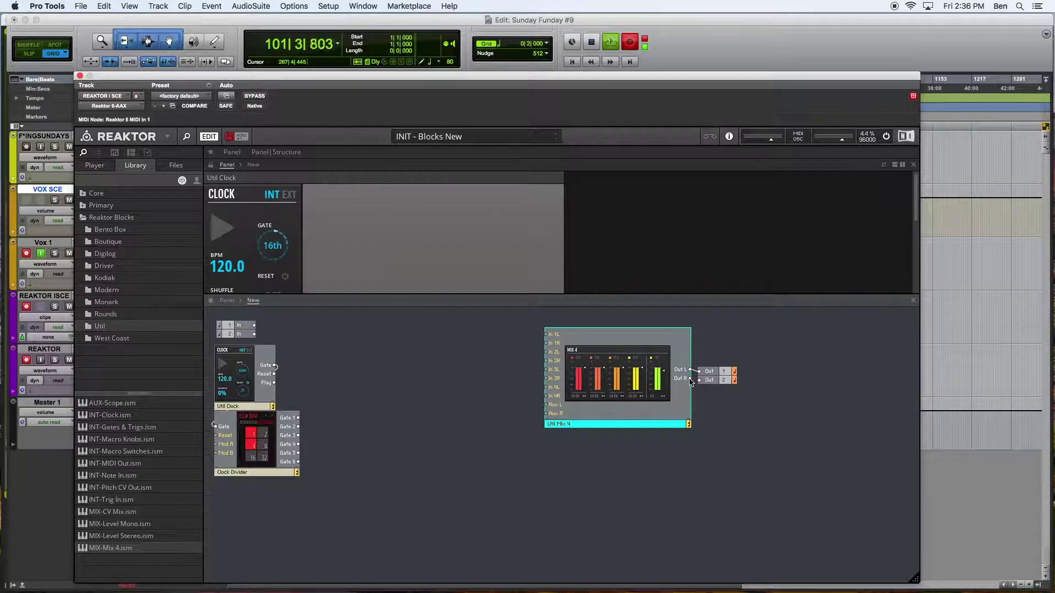
Connect the Mix 4's Out L and Out R to output terminals 1 and 2, and move them together farther right
drag(635, 361, 637, 365)
drag(485, 345, 698, 398)
drag(627, 382, 833, 398)
click(439, 372)
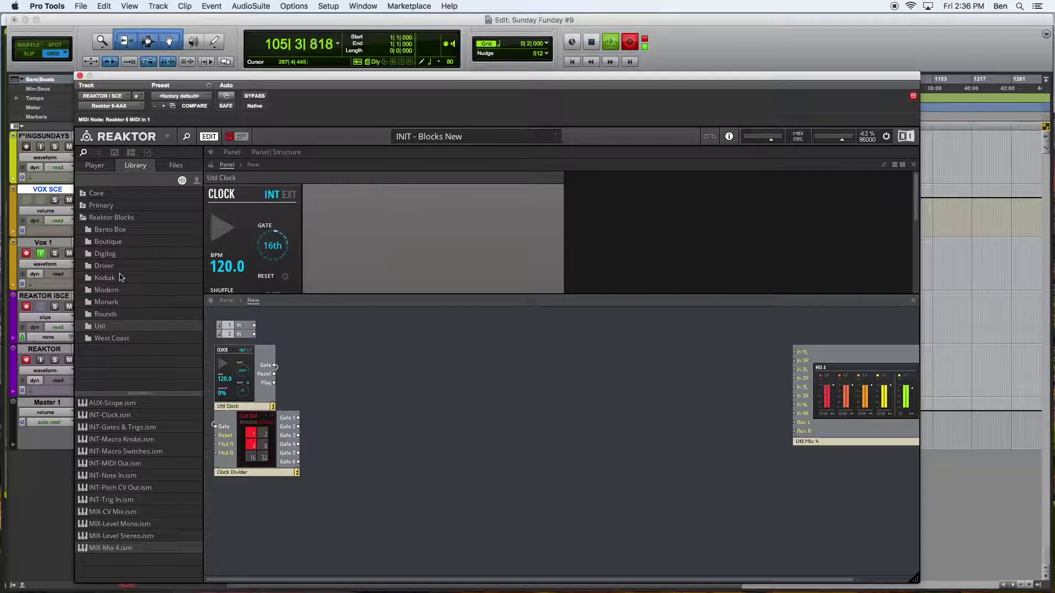
Add the Bento Box VCA before the mixer and connect its output to the mixer's In 1L and In 1R
click(105, 228)
drag(84, 405, 746, 365)
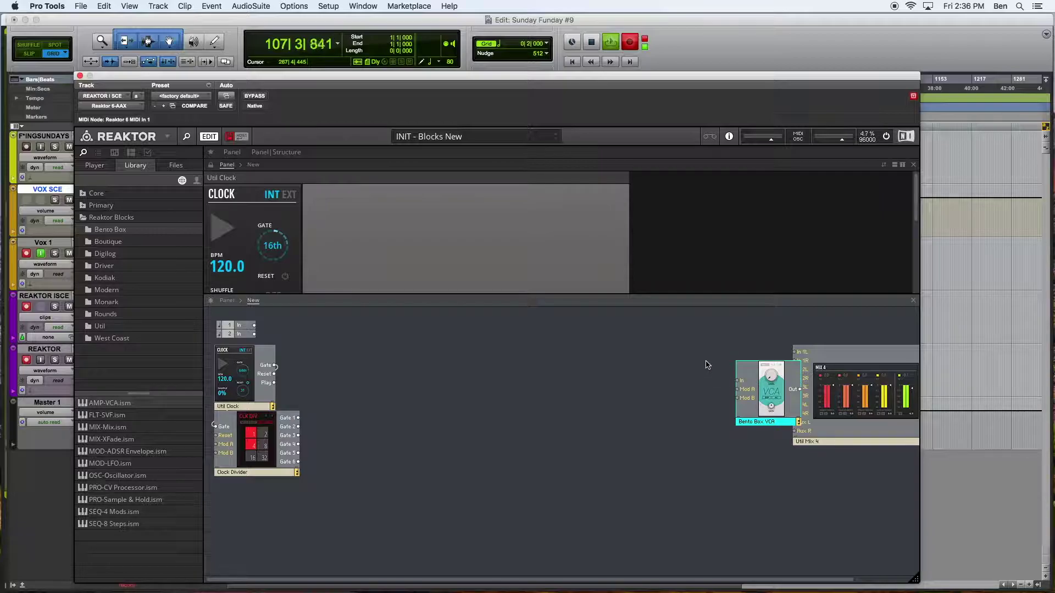
drag(781, 405, 743, 377)
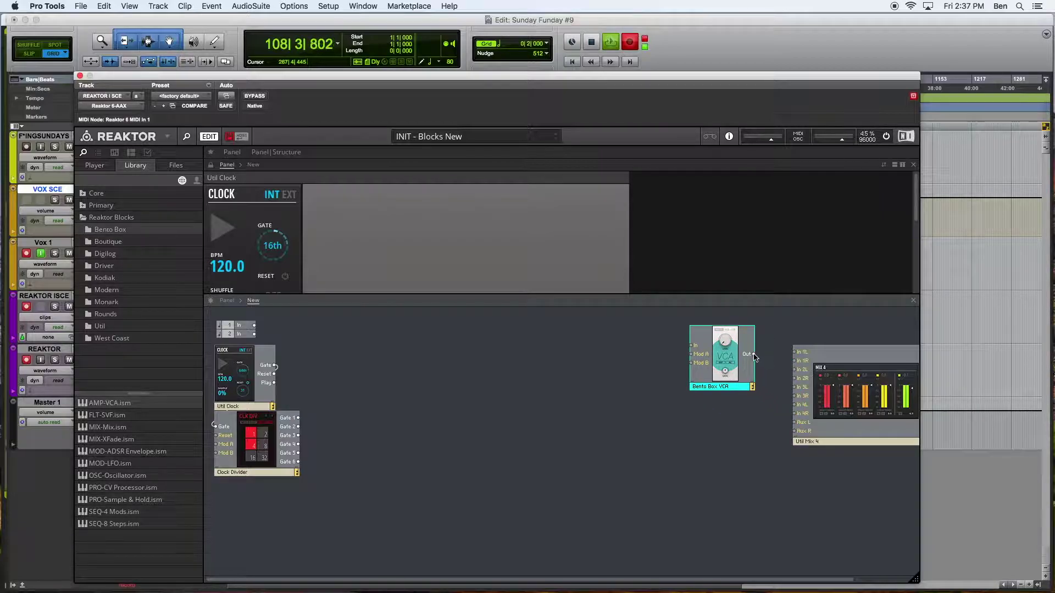
drag(789, 360, 808, 367)
drag(723, 356, 748, 355)
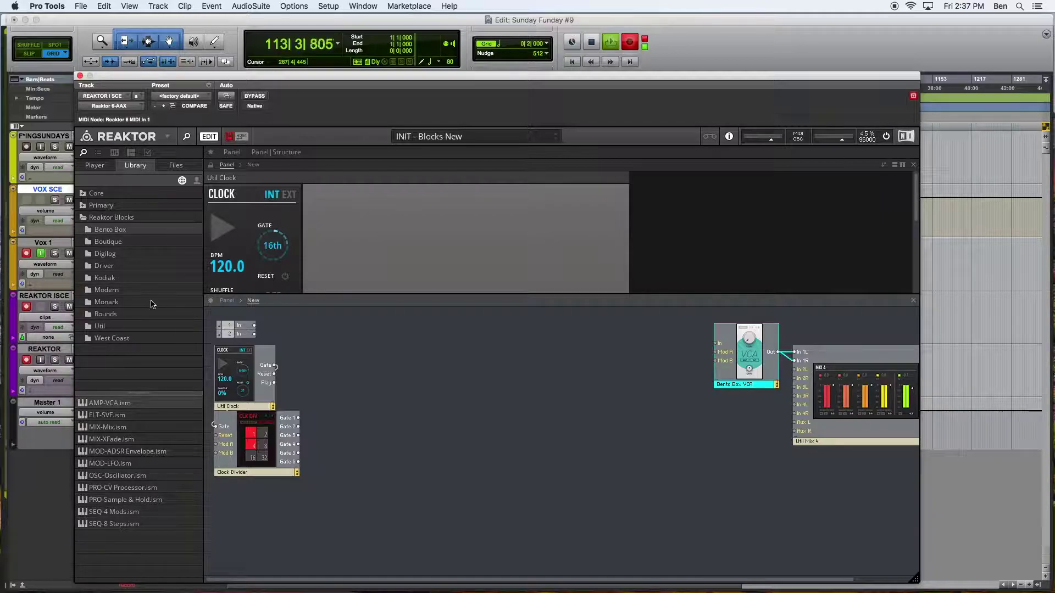
Add the Kodiak Curve Sequencer block and position it just right of the Util Clock
click(106, 277)
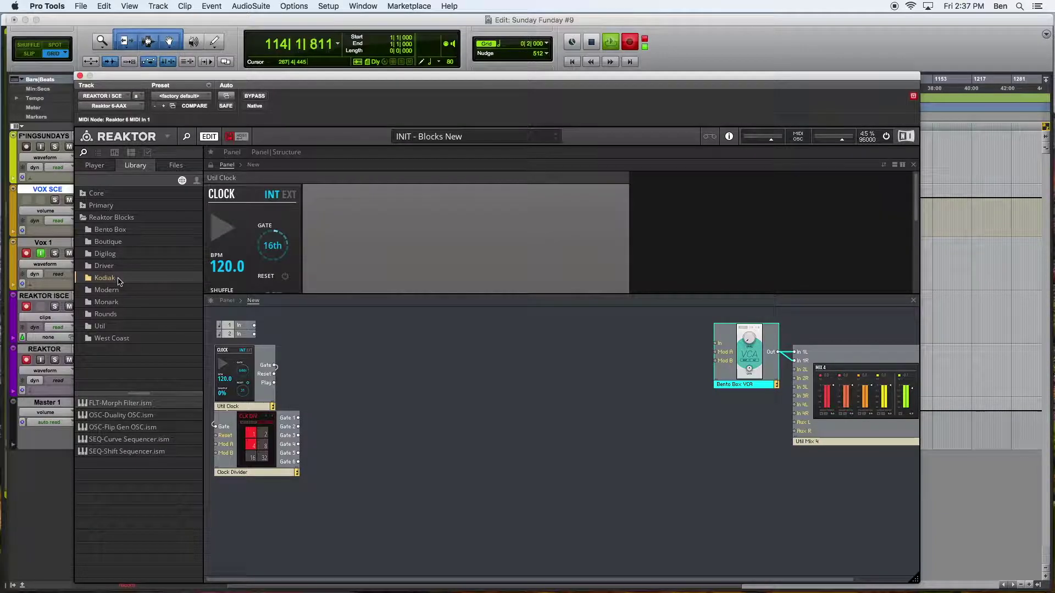
click(99, 451)
drag(91, 440, 378, 356)
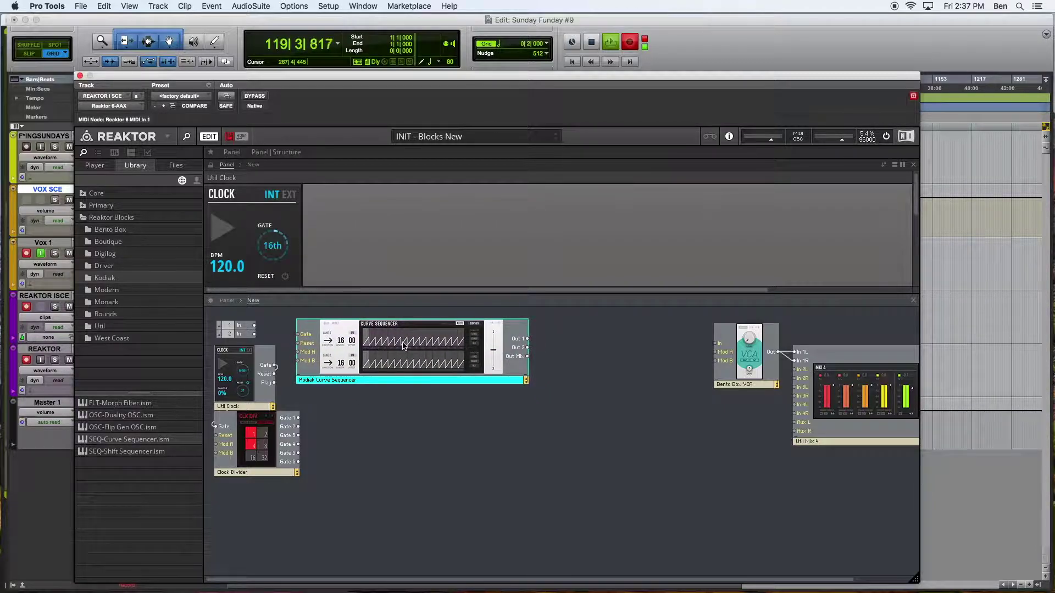
drag(404, 345, 391, 345)
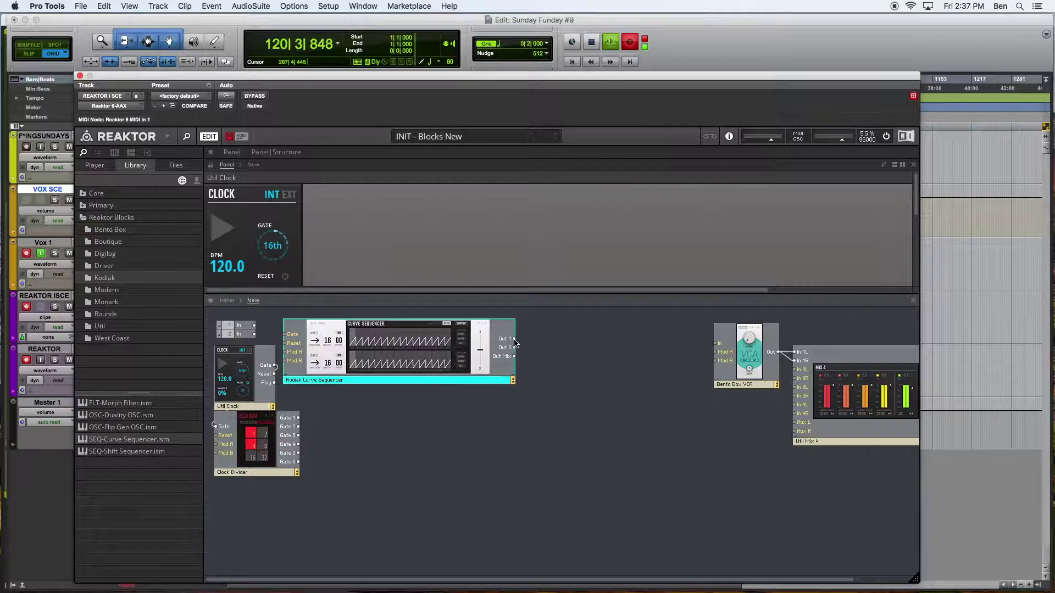
Connect the Curve Sequencer's Out Mix to the VCA's Mod A input
drag(513, 339, 720, 353)
click(632, 426)
click(414, 352)
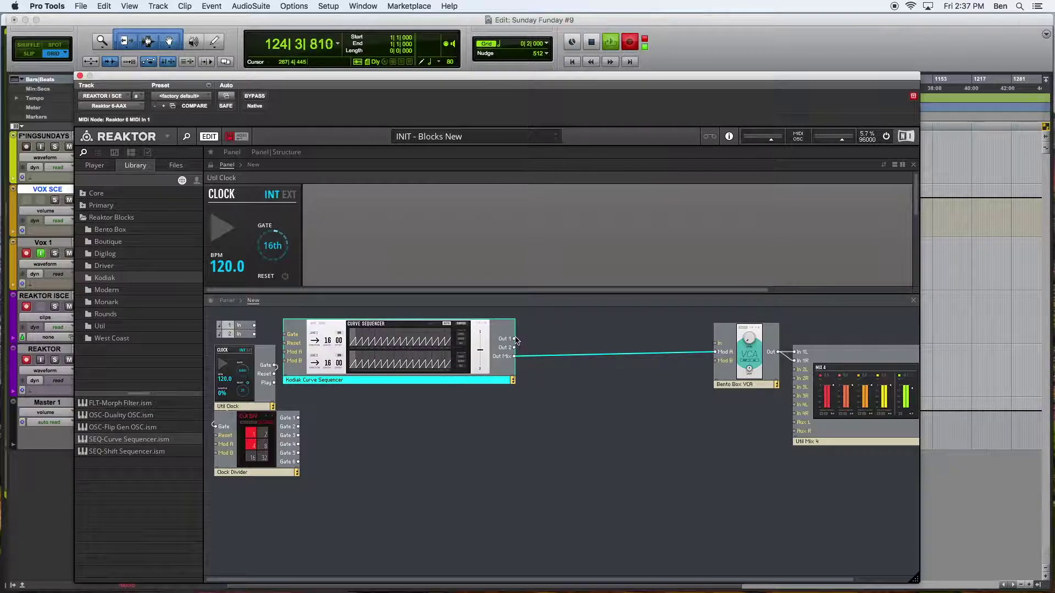
click(750, 349)
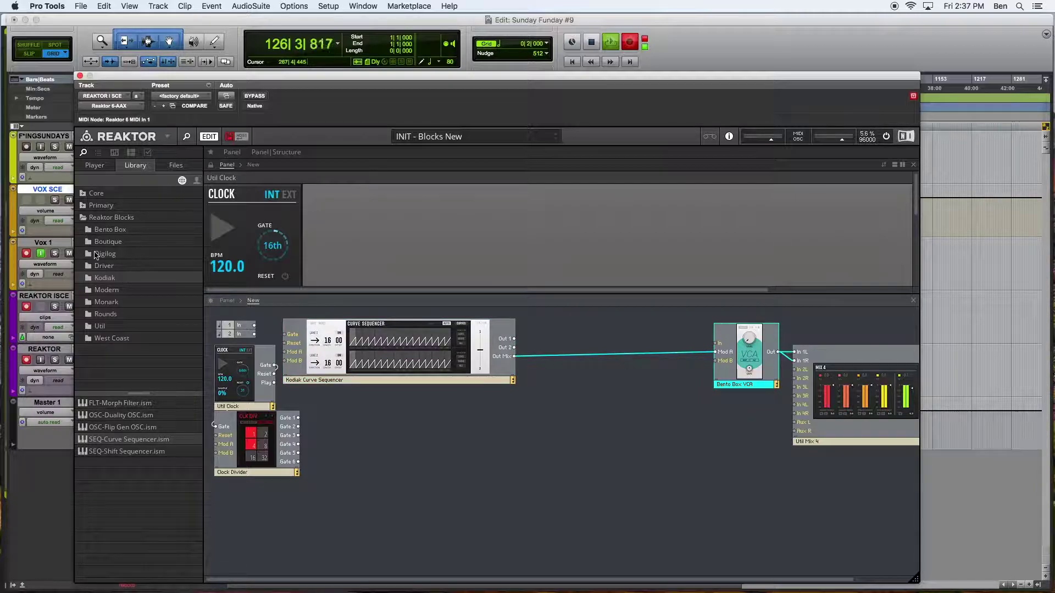
Add the Bento Box oscillator block below the VCA connection, between the Curve Sequencer and the VCA
click(137, 229)
click(110, 415)
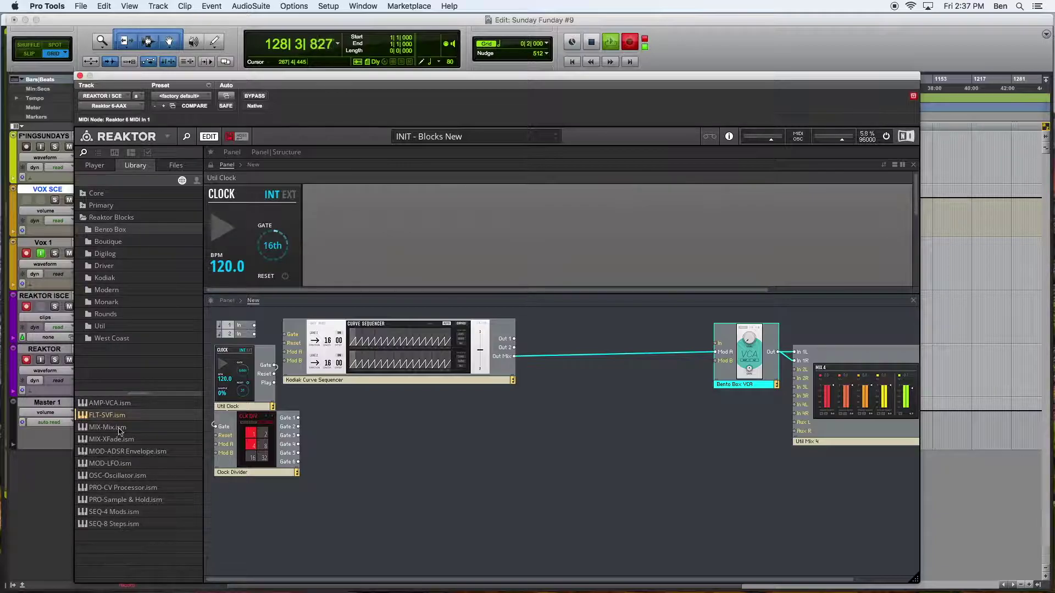
click(113, 452)
click(112, 475)
drag(91, 476, 580, 407)
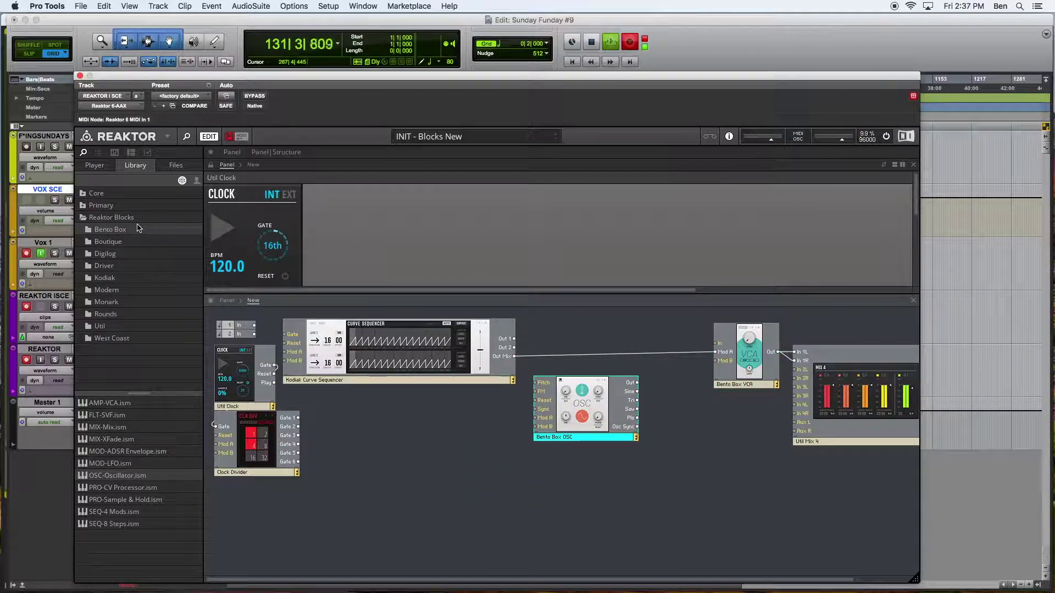
Open the Blocks folder of Euro Reakt in the user library, under Community, Reaktor Blocks, Instruments
click(197, 181)
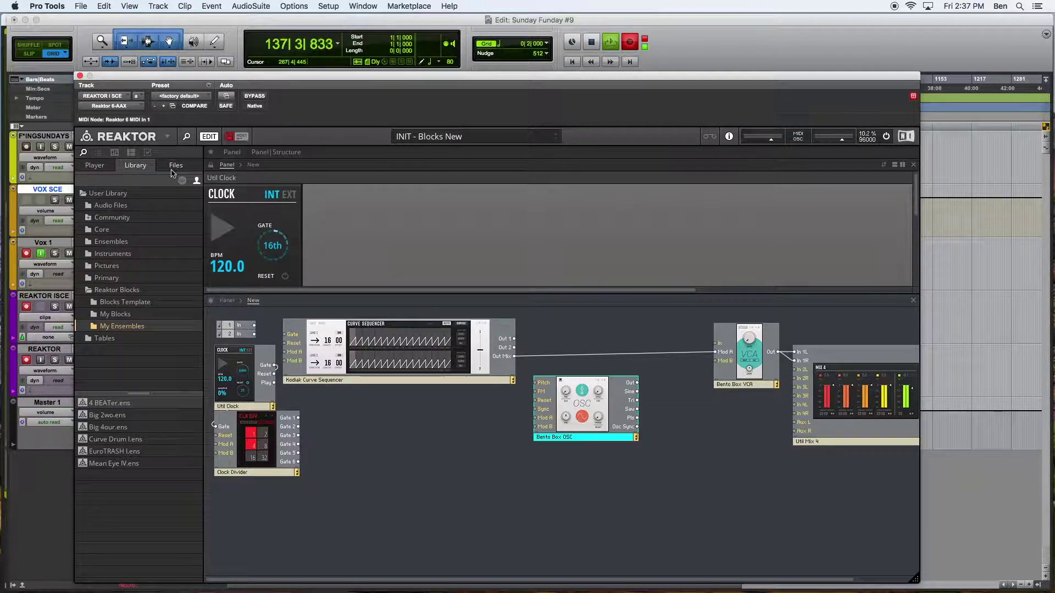
click(88, 291)
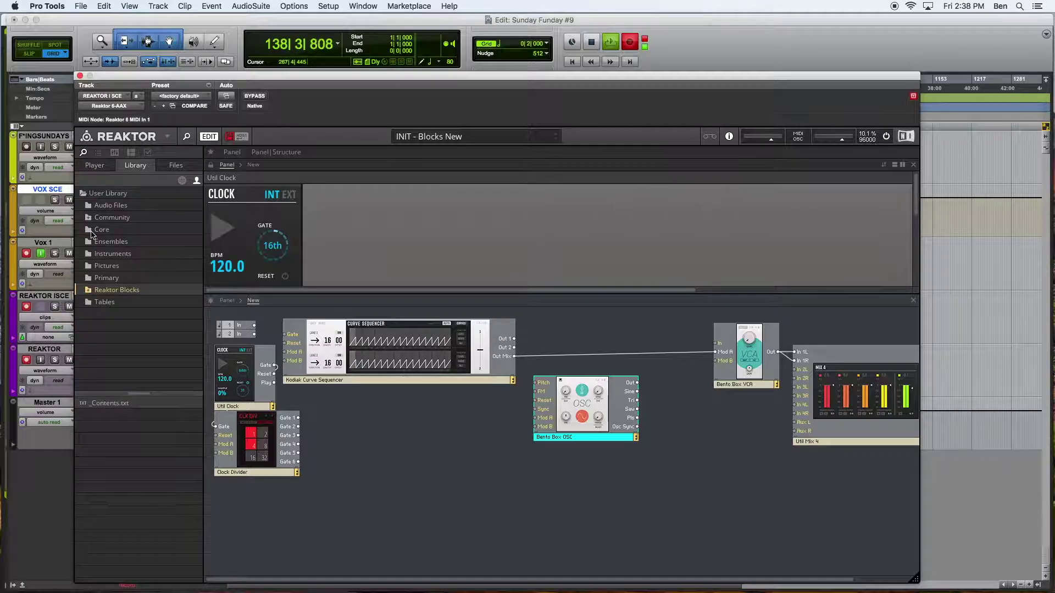
click(88, 217)
click(92, 255)
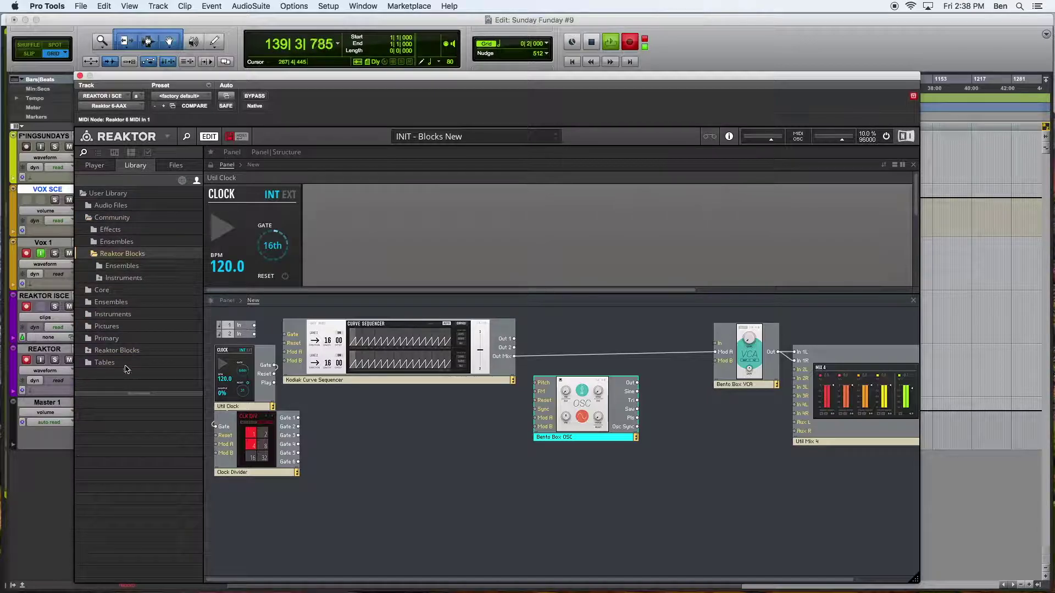
click(100, 278)
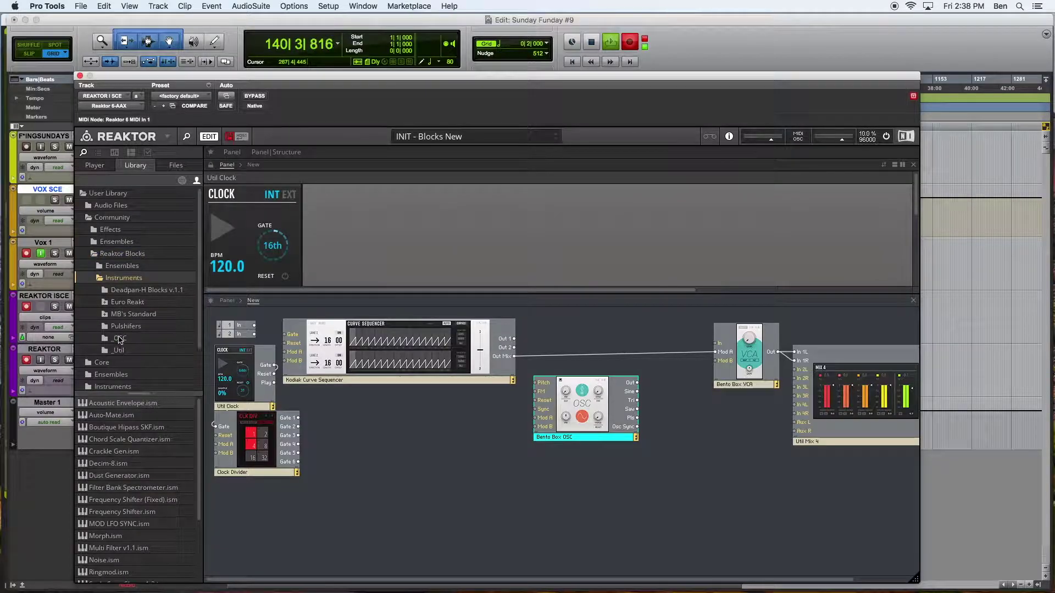
click(107, 304)
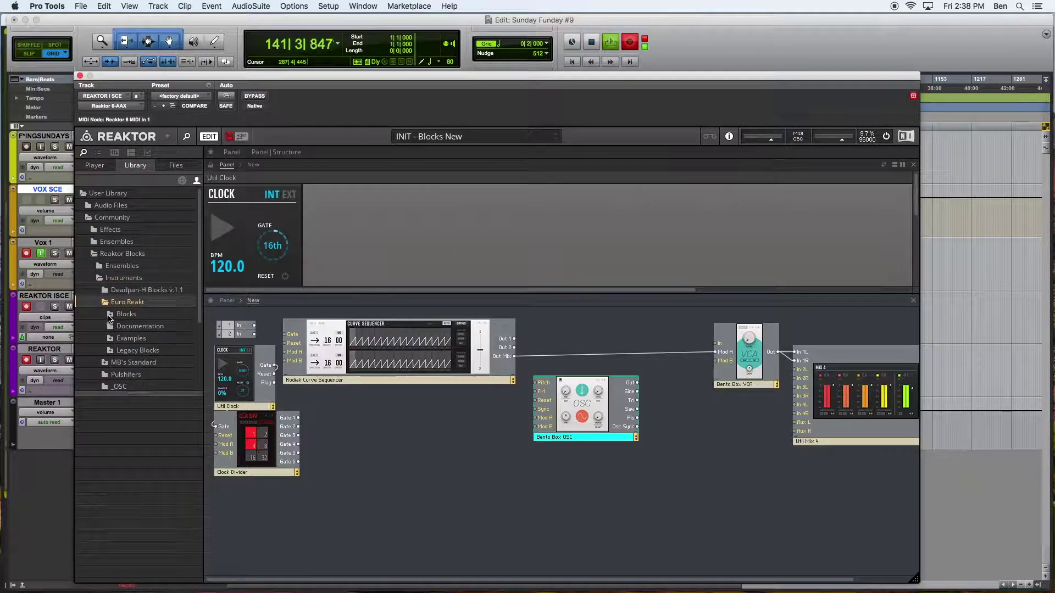
click(110, 316)
scroll(125, 342, down, 5)
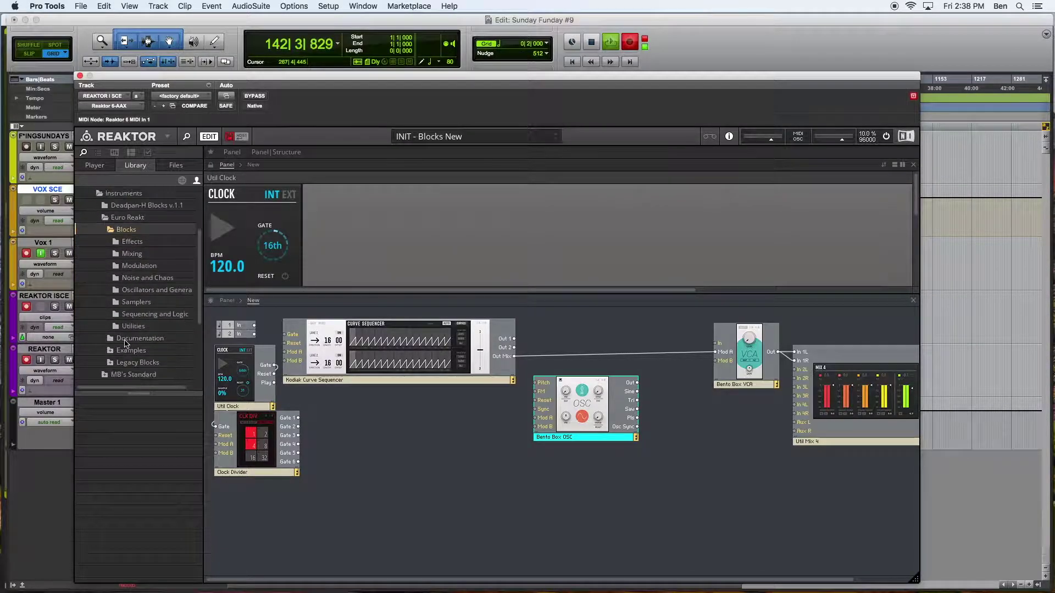
Add the Euro Reakt Drum block from the oscillators and generators folder, directly below the Bento Box OSC
click(125, 292)
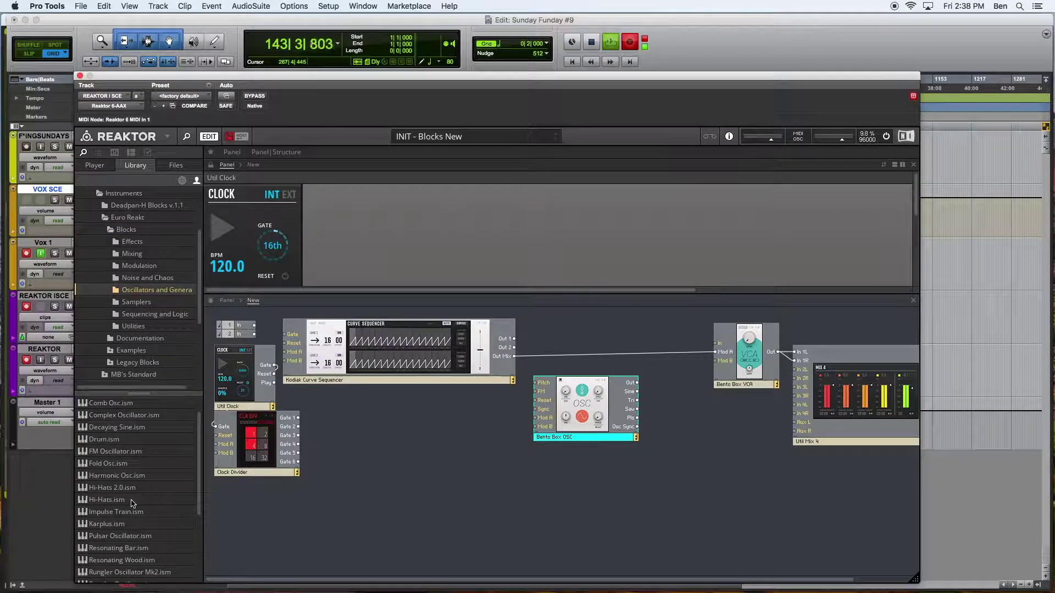
click(83, 440)
drag(82, 440, 600, 474)
mouse_move(542, 515)
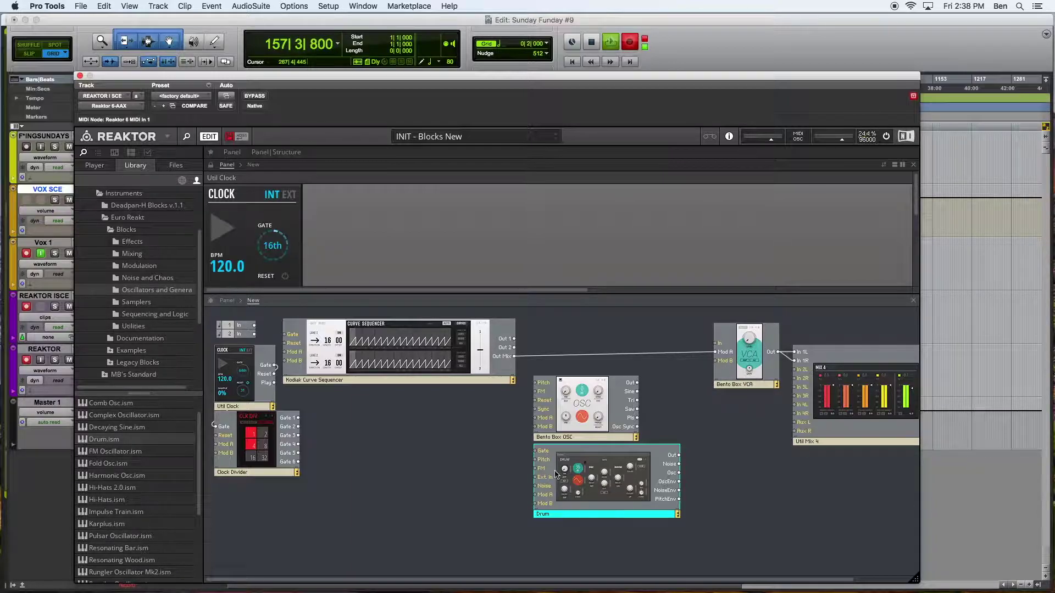
mouse_move(595, 478)
click(596, 394)
click(567, 506)
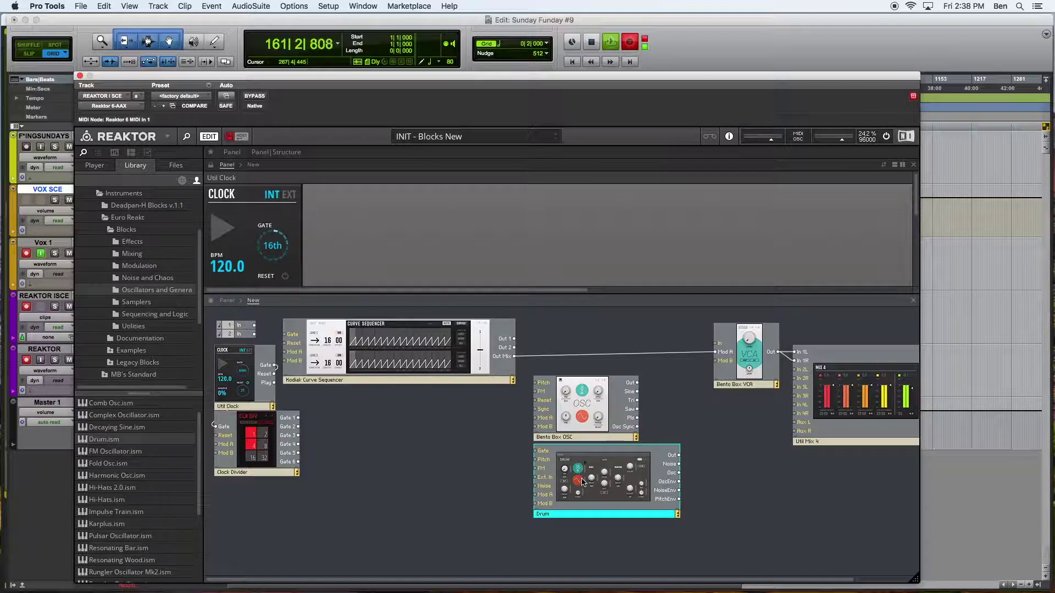
click(489, 474)
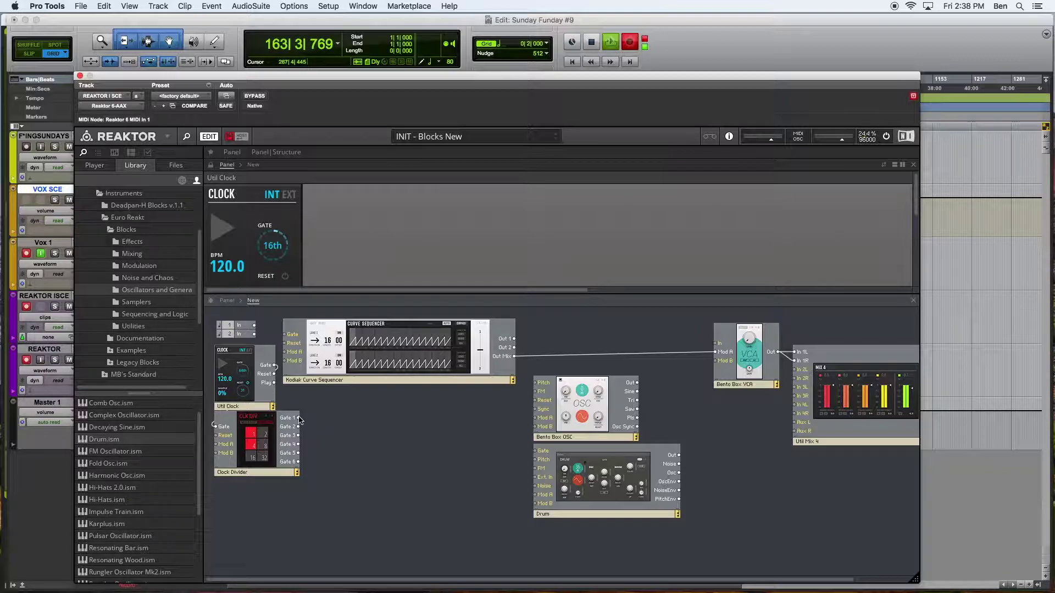
Connect the Clock Divider's Gate 1 output to the Gate inputs of the Drum and the Curve Sequencer
drag(400, 423, 540, 452)
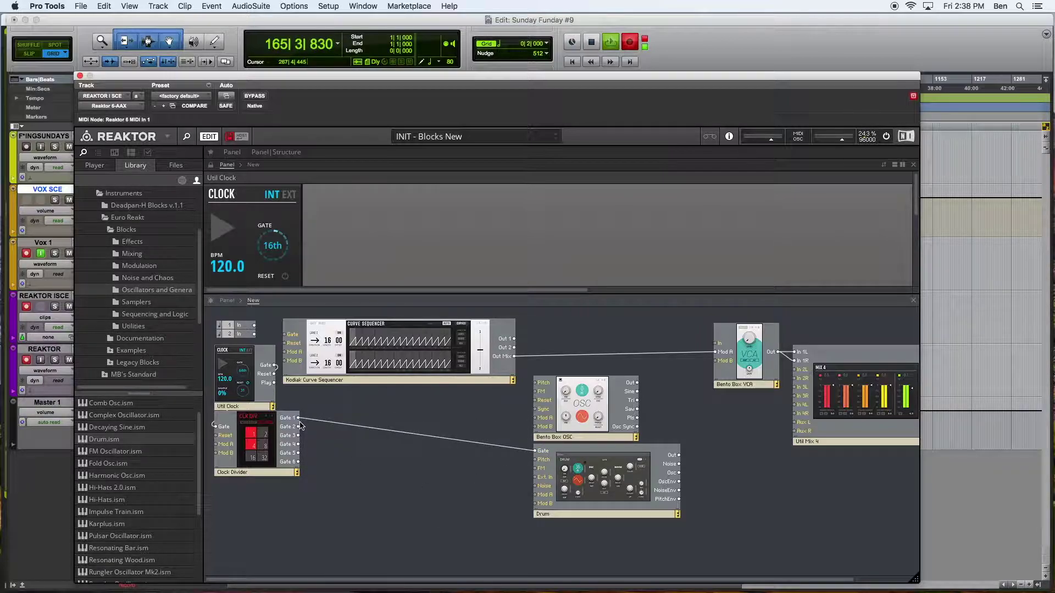
drag(299, 420, 283, 334)
click(362, 342)
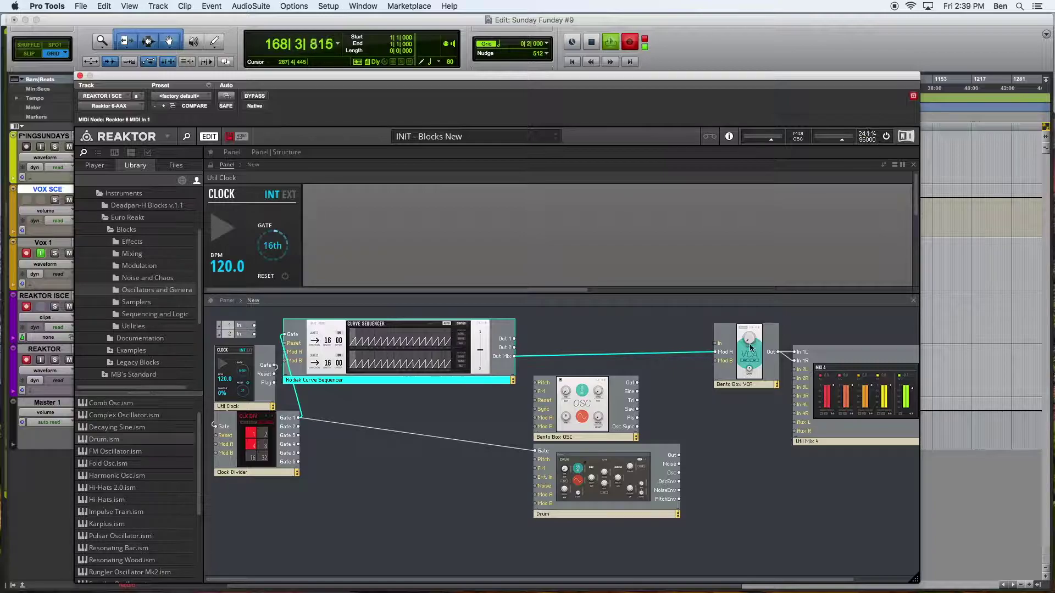
Connect the Bento Box OSC's Out to the VCA's In
click(597, 392)
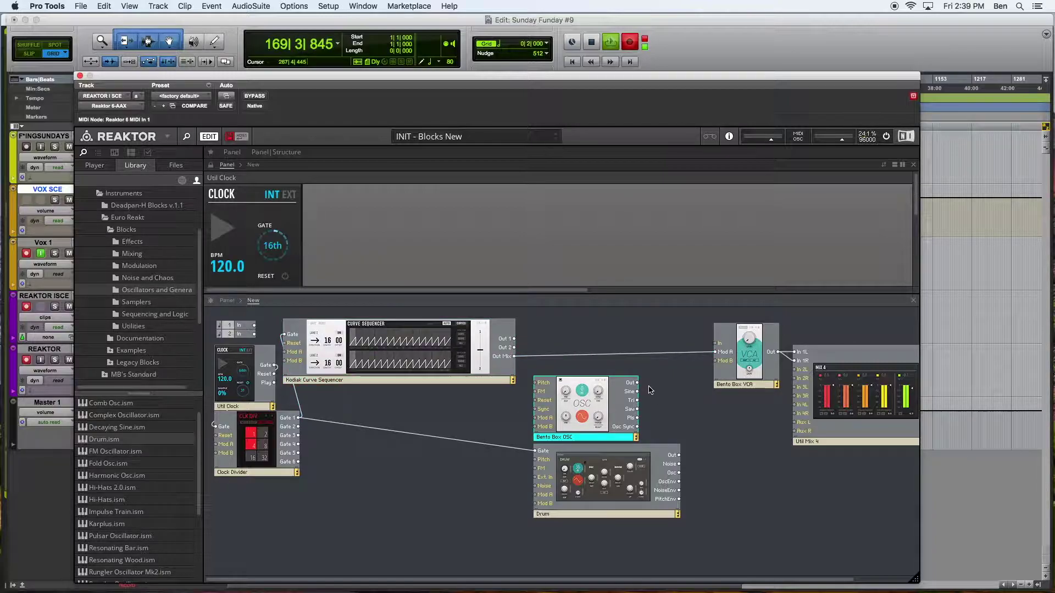
drag(638, 383, 721, 346)
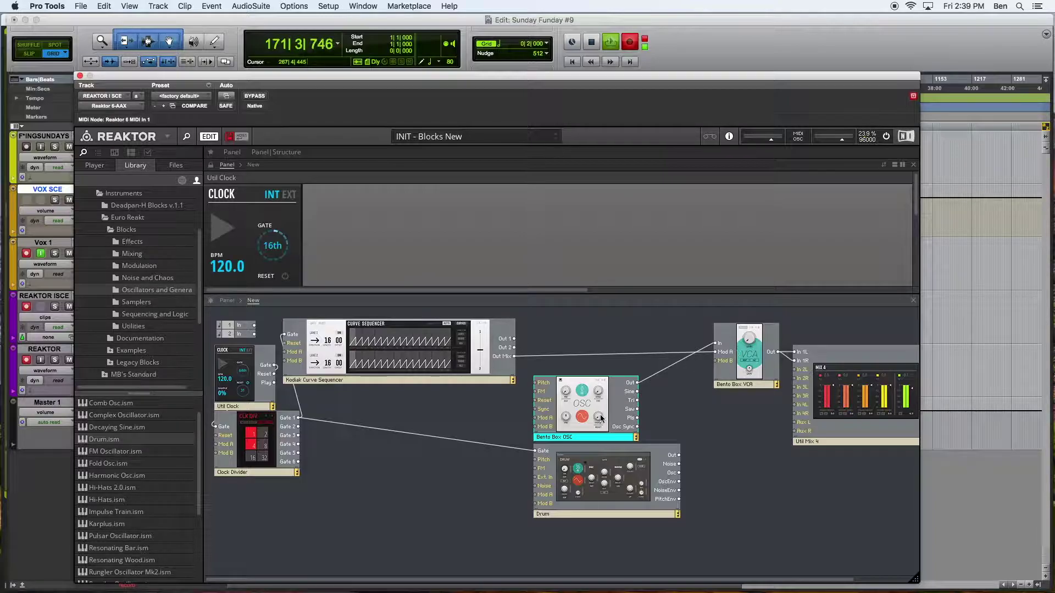
click(576, 501)
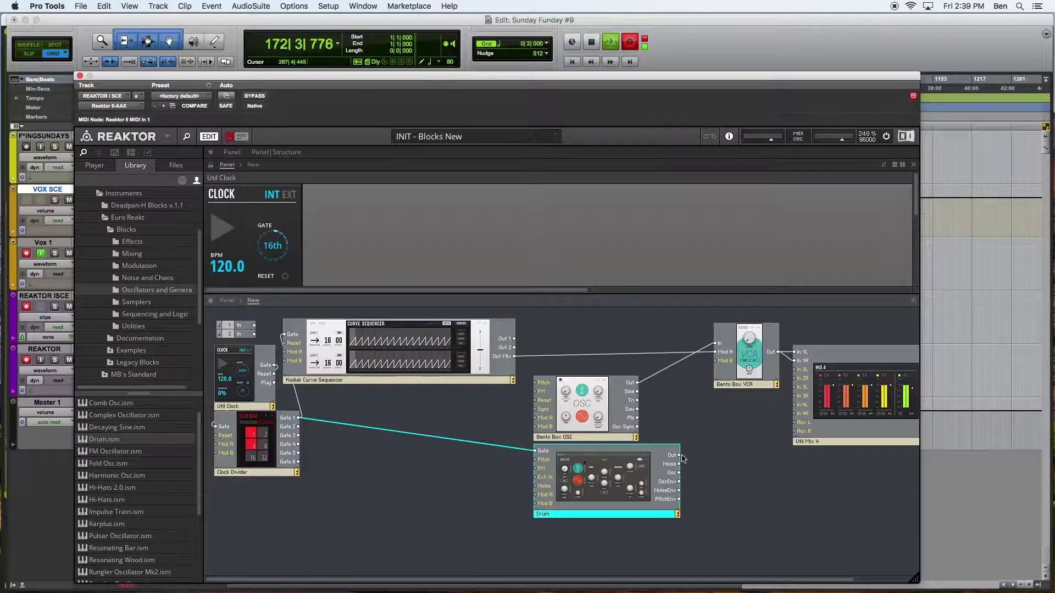
mouse_move(680, 457)
mouse_down()
mouse_move(715, 348)
mouse_move(686, 446)
mouse_up()
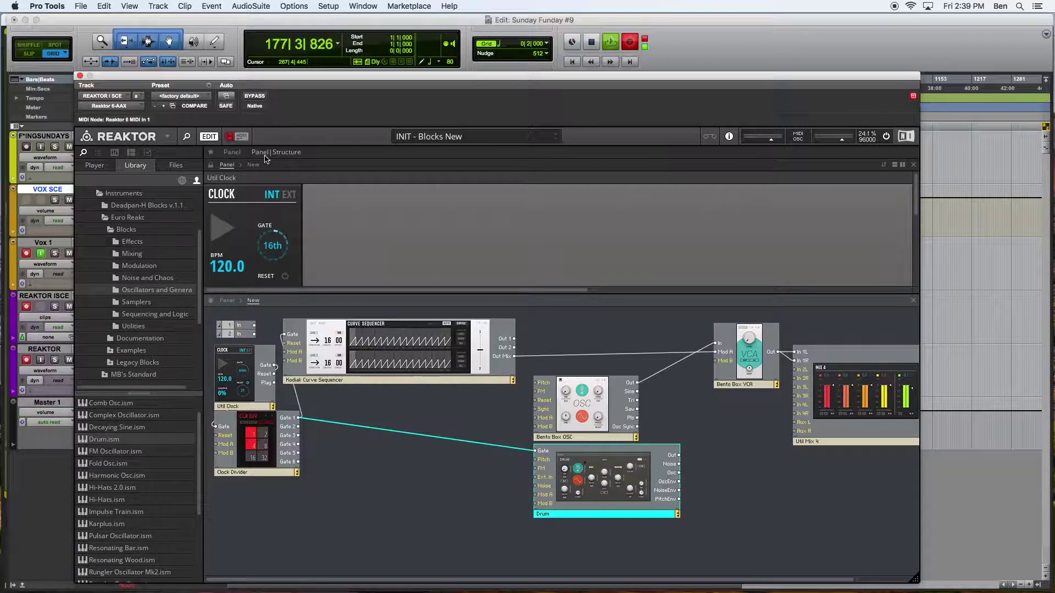
In the panel-only view, arrange the Clock Divider and Mix 4 in that order beside the Clock in the upper row
click(228, 151)
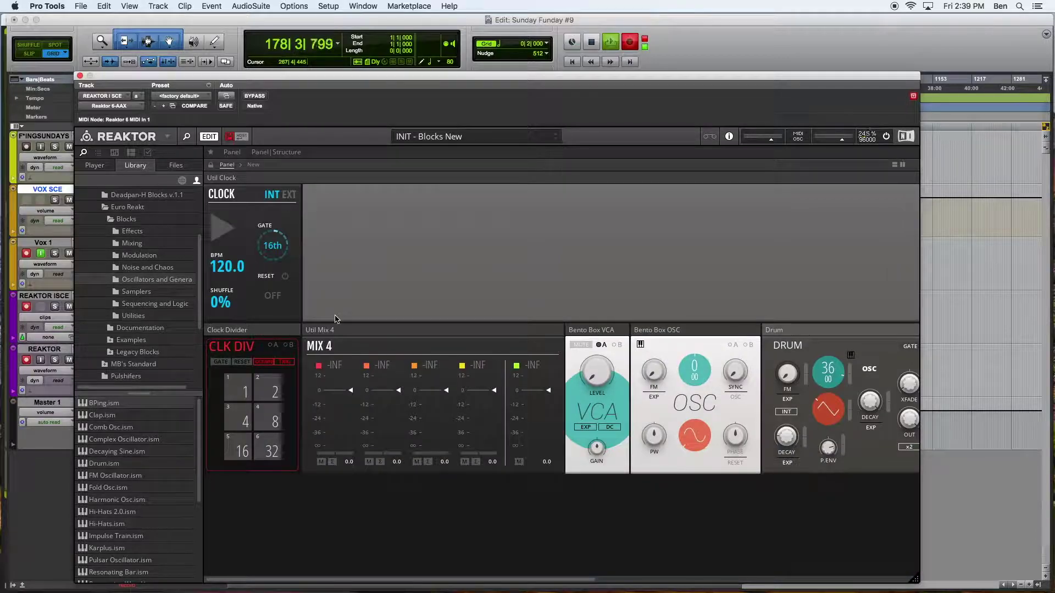
drag(248, 329, 252, 181)
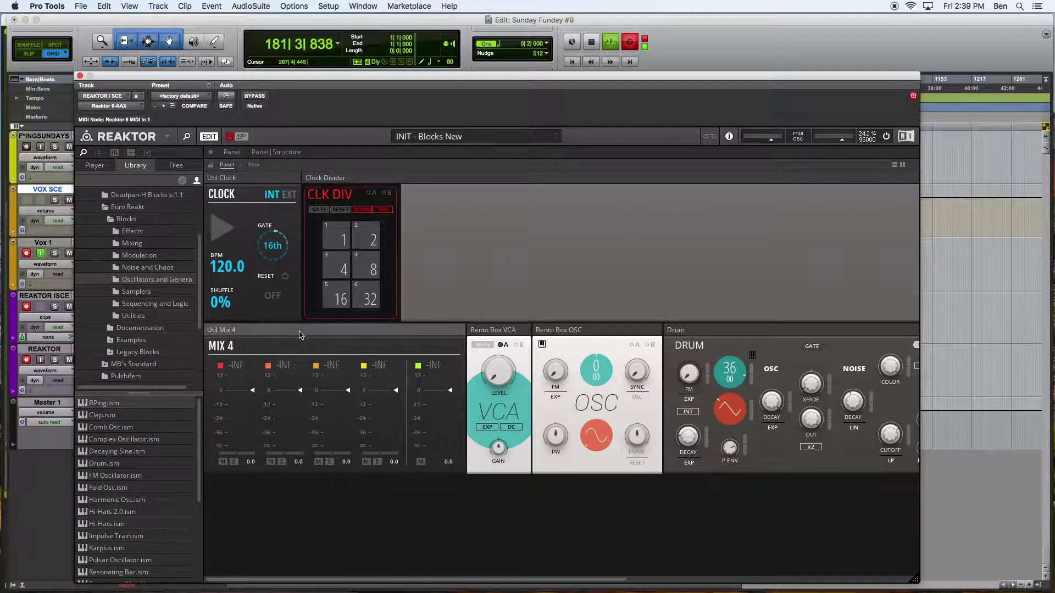
drag(353, 330, 480, 182)
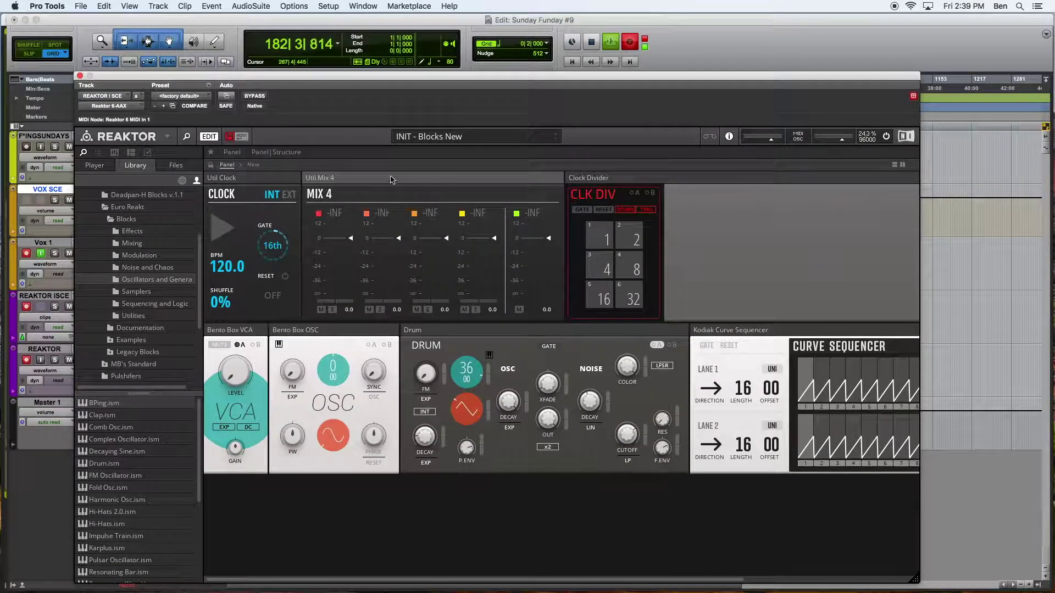
drag(588, 180, 322, 209)
drag(248, 181, 329, 180)
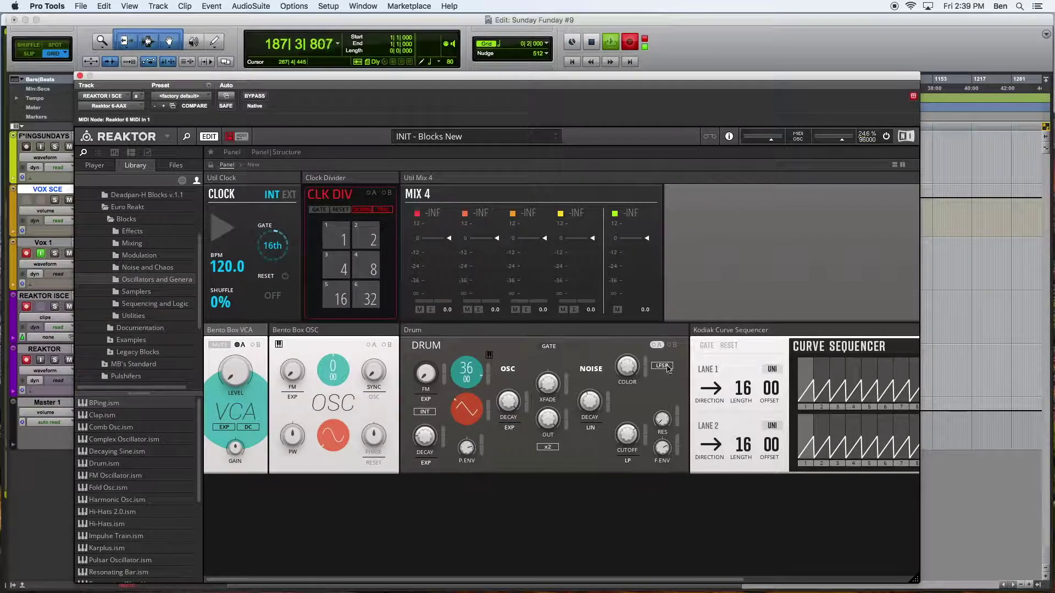
Place the Curve Sequencer's panel first in the second row and move the VCA's panel after the Drum
drag(763, 331, 797, 333)
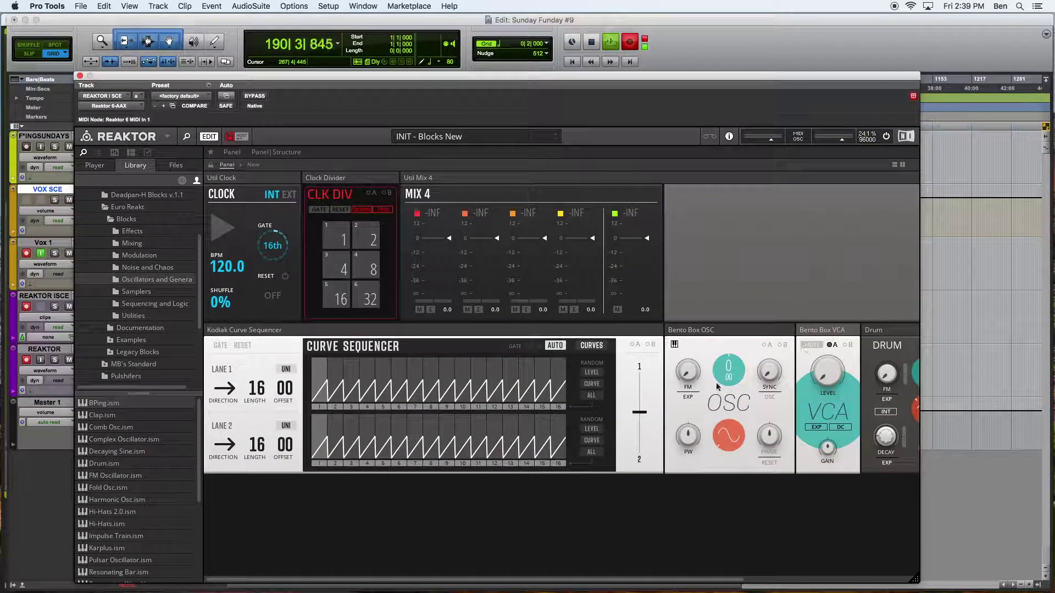
scroll(671, 393, right, 5)
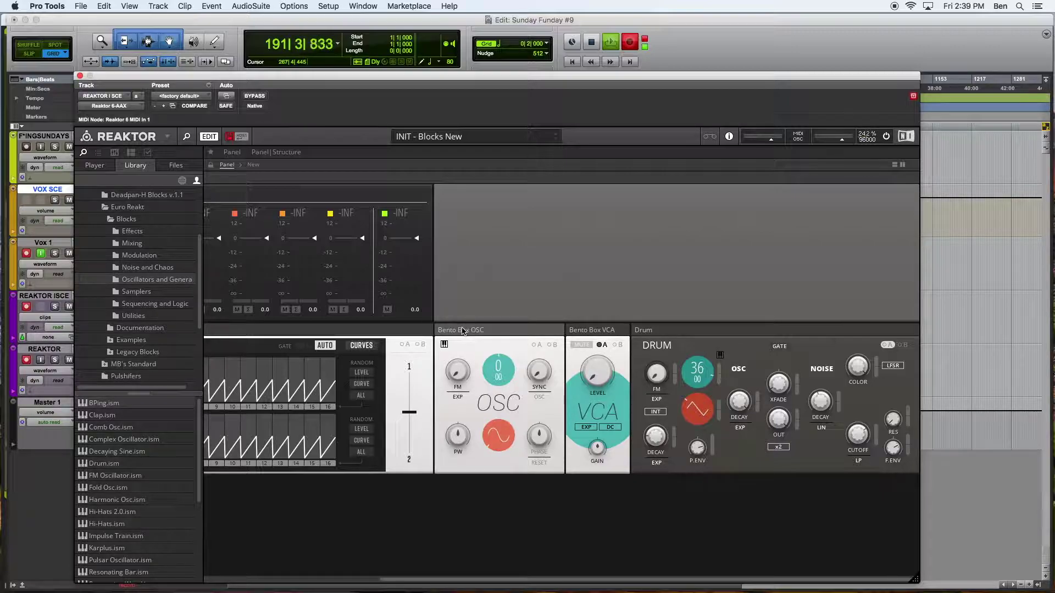
drag(590, 330, 846, 336)
scroll(631, 385, left, 6)
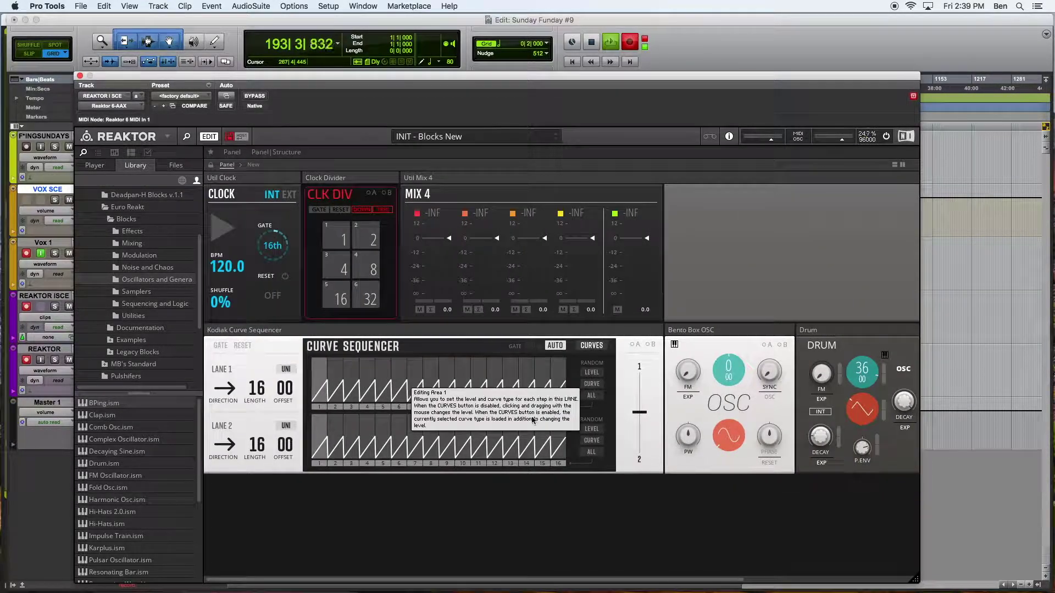
Move the Bento Box OSC's panel to the upper row, beside the Mix 4
drag(732, 330, 736, 192)
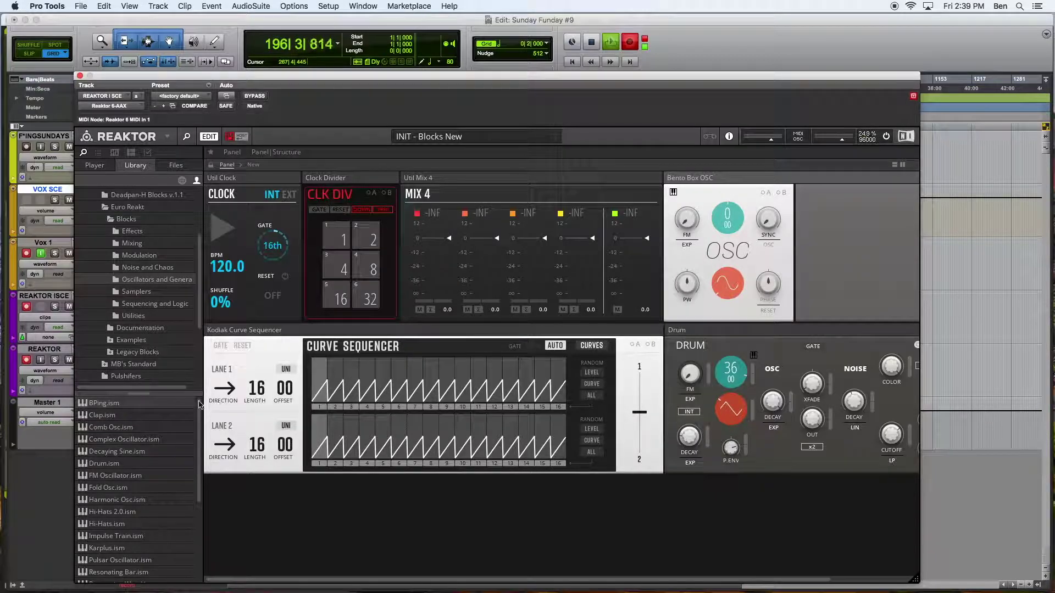
scroll(736, 386, right, 3)
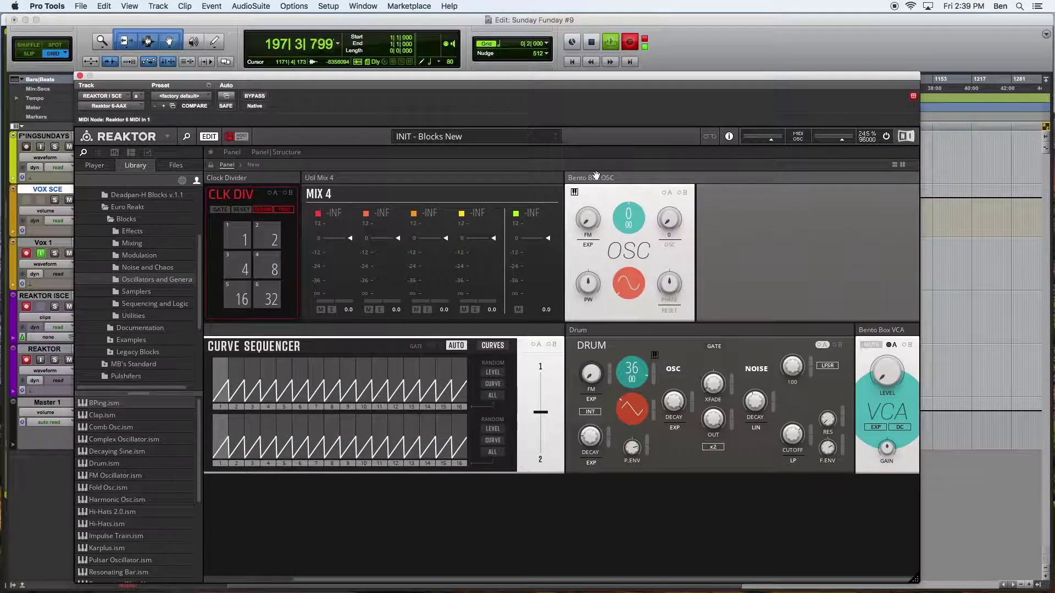
scroll(513, 496, left, 3)
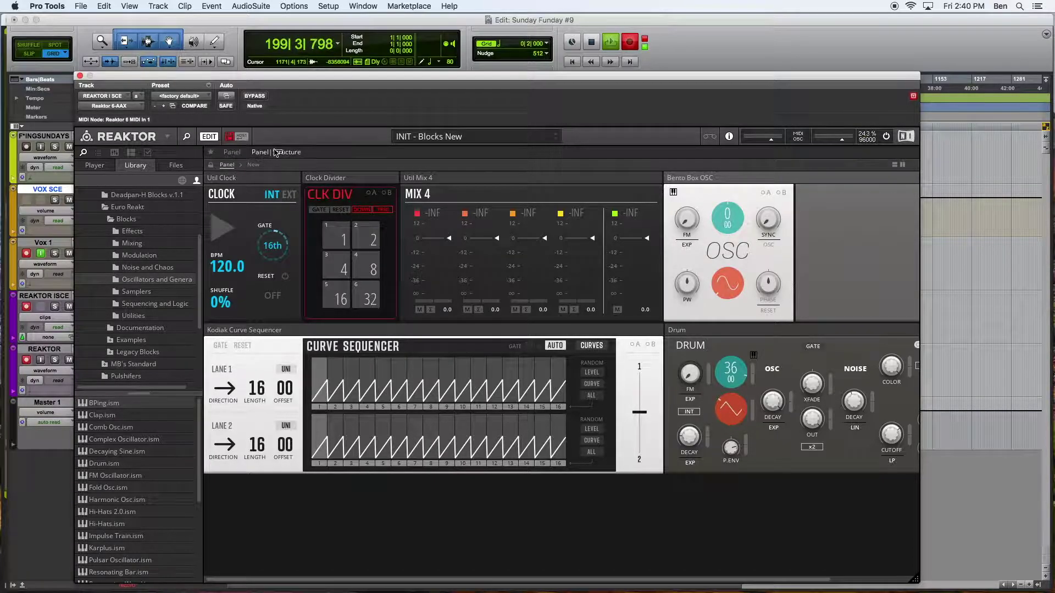
Draw falling linear ramps at varied levels across all 16 steps of both Curve Sequencer lanes
click(591, 346)
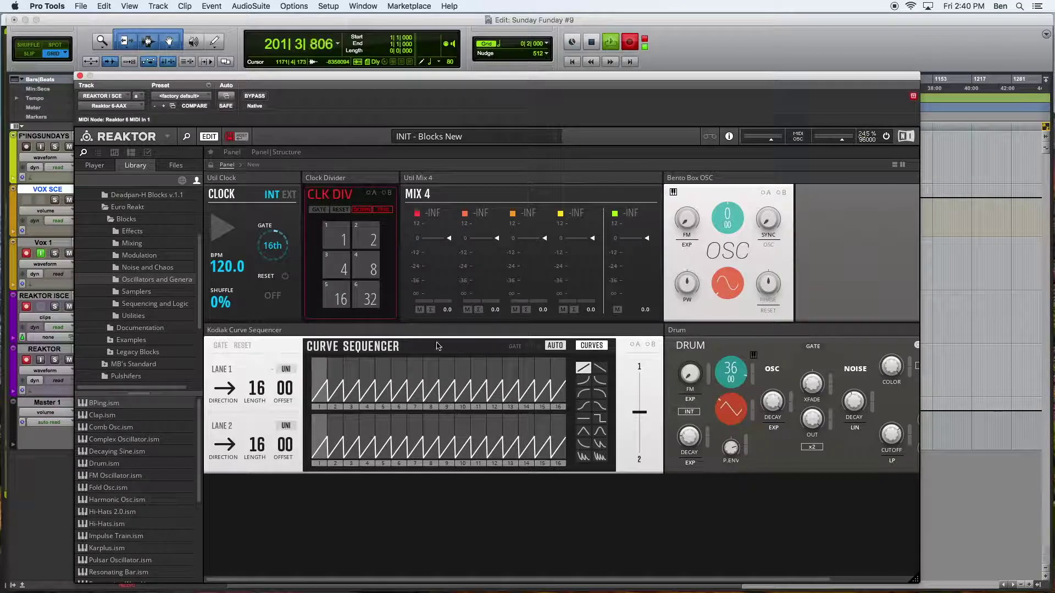
click(600, 367)
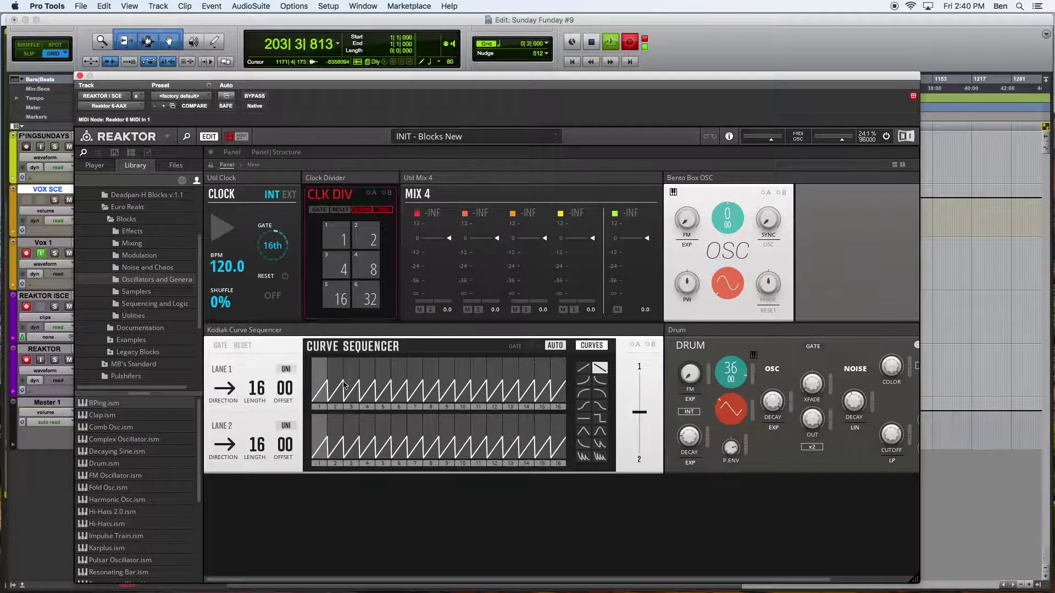
drag(321, 379, 614, 383)
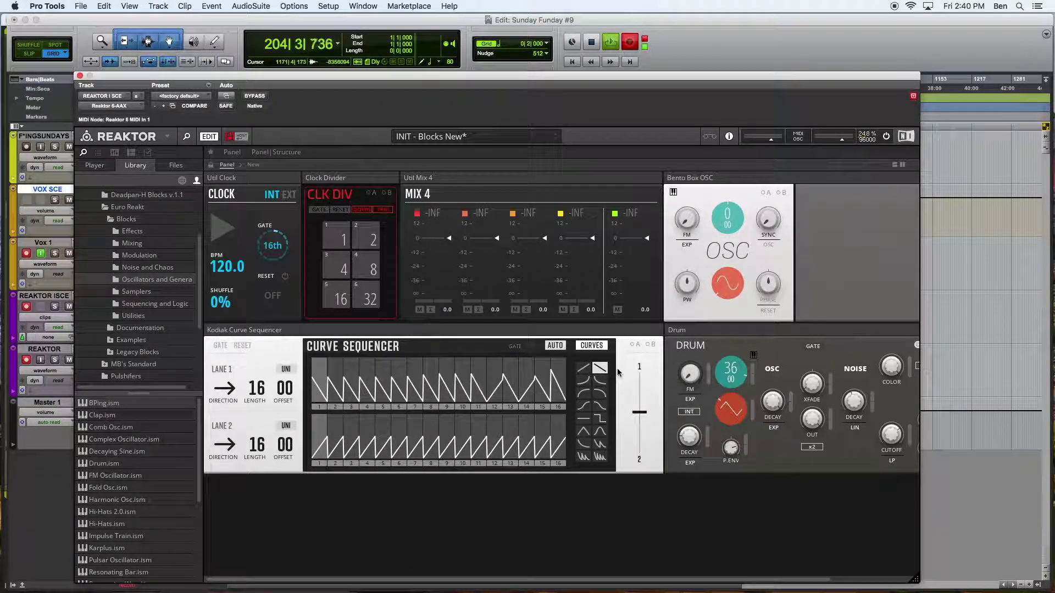
drag(309, 383, 576, 376)
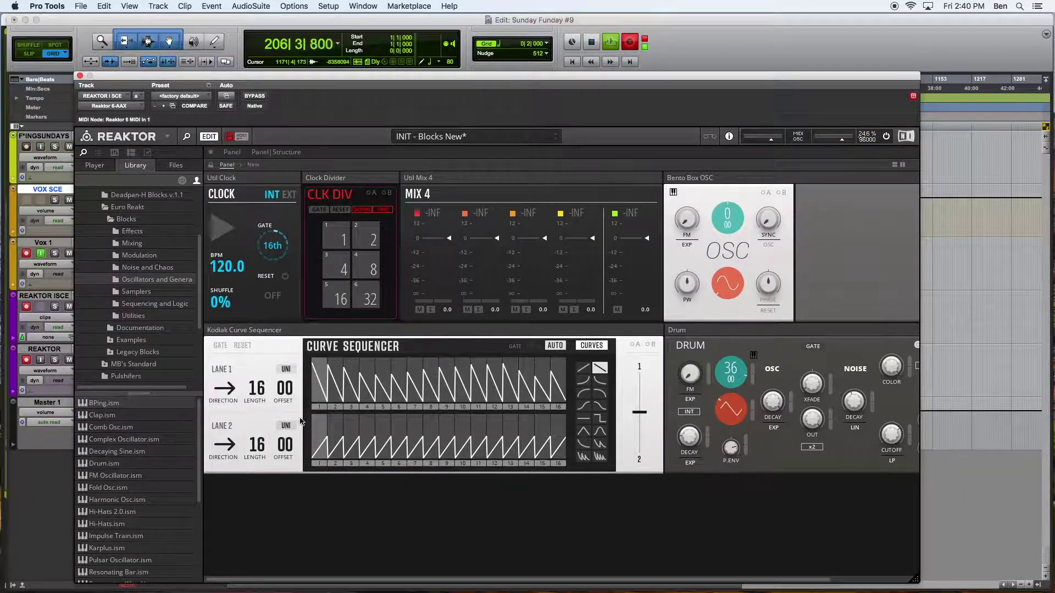
drag(310, 432, 549, 429)
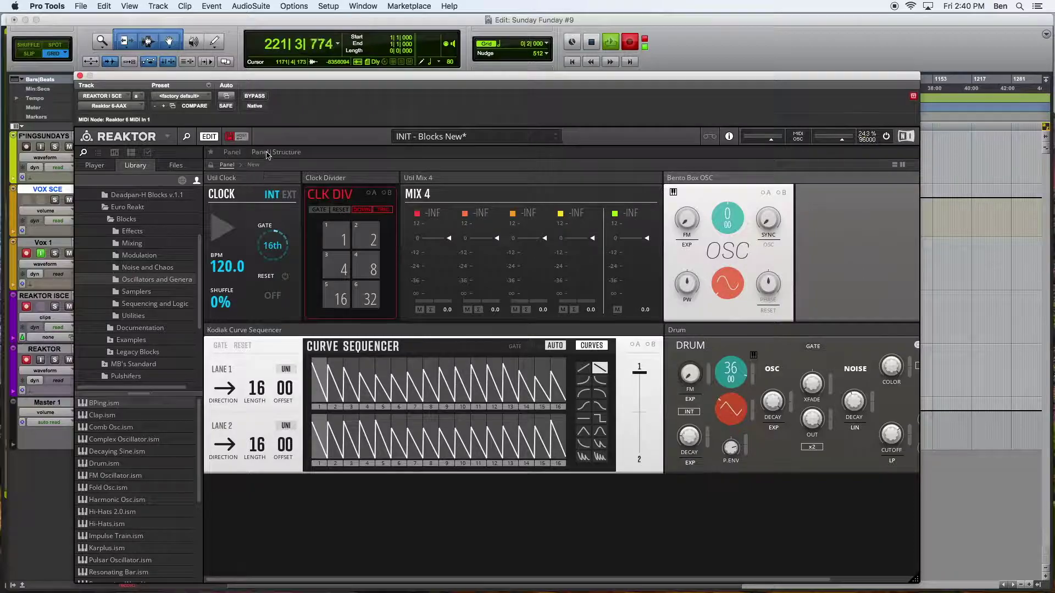
Check the patch wiring in the combined panel and structure view and return to the panel-only view
click(287, 153)
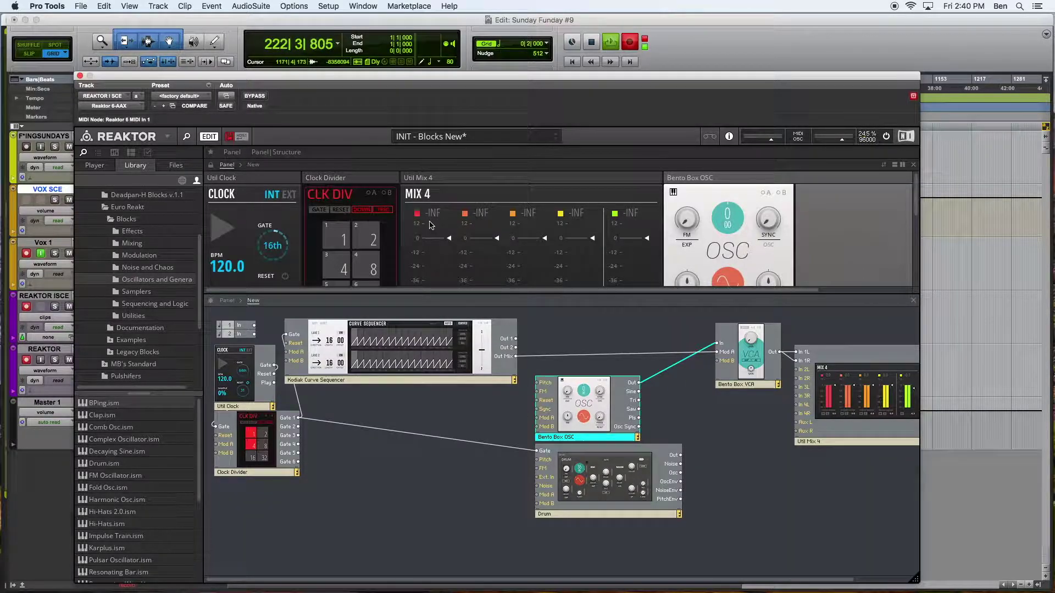
click(231, 153)
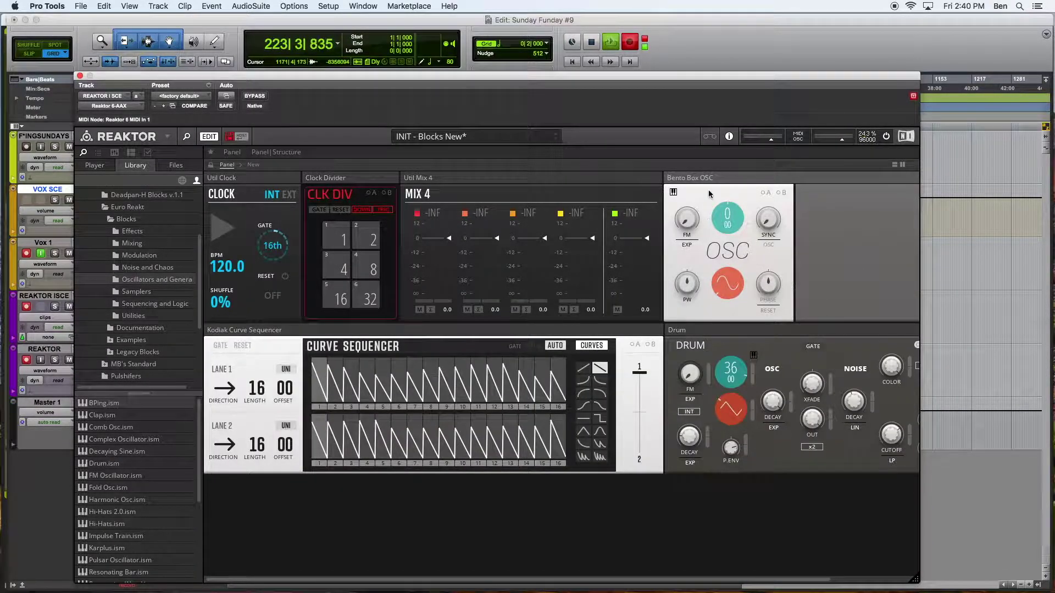
Hide the browser and editing views, and switch the Bento Box OSC's pitch control from note tracking to frequency in Hz
scroll(542, 368, right, 3)
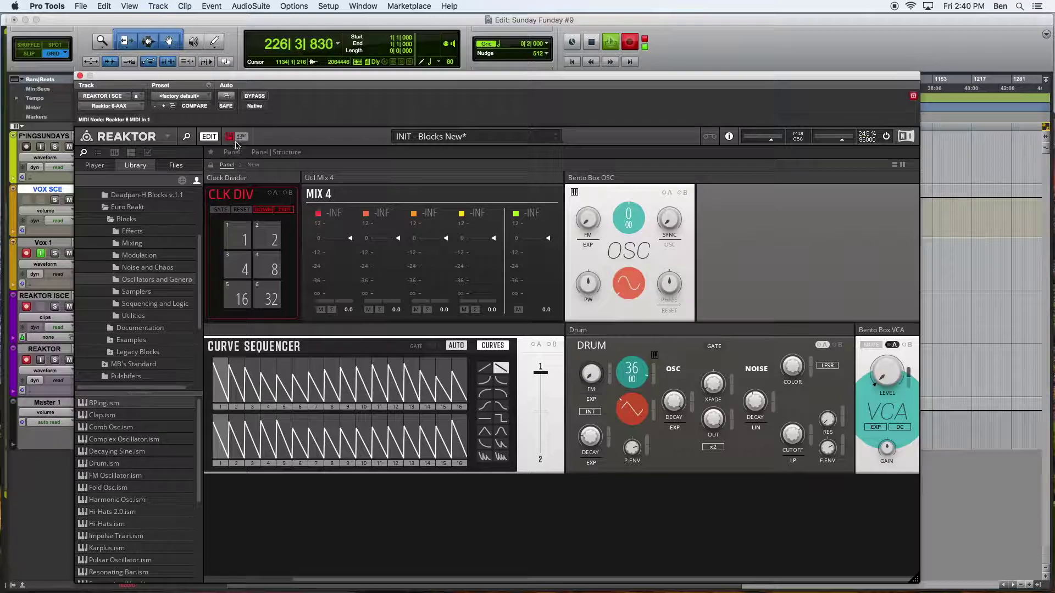
click(188, 138)
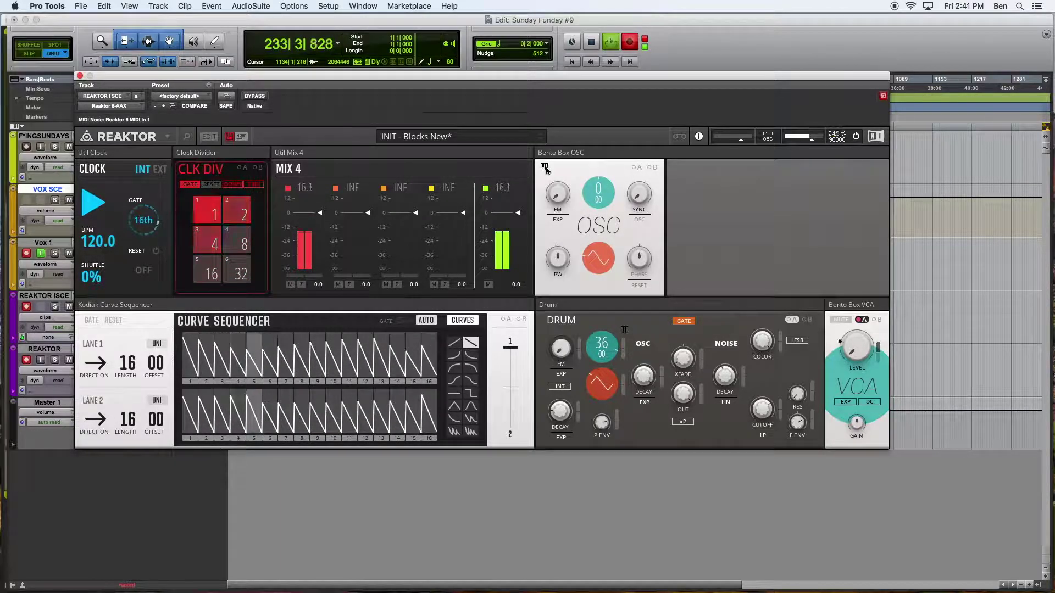
mouse_move(545, 169)
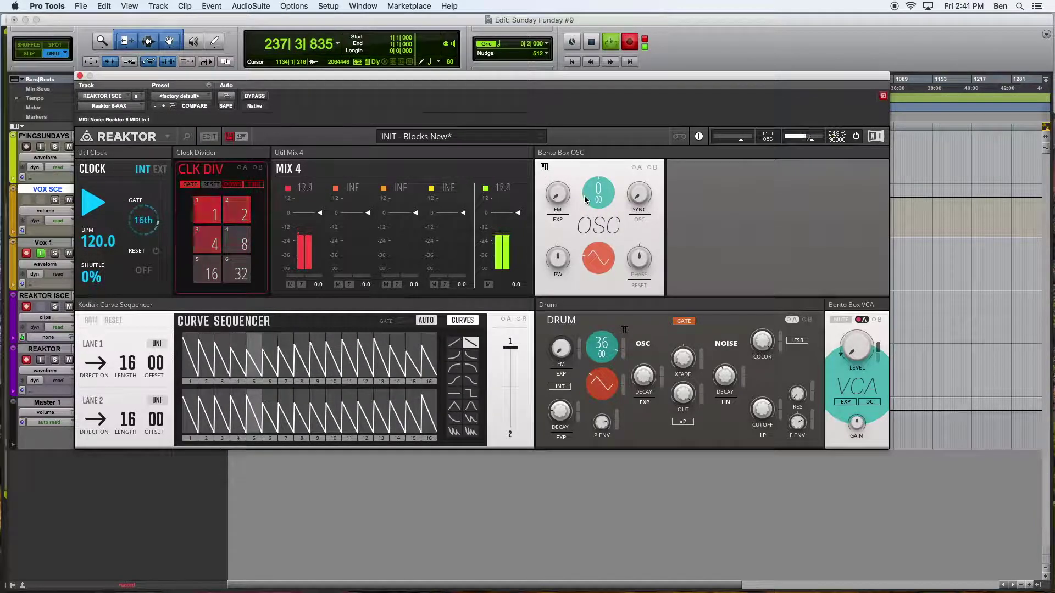
click(545, 168)
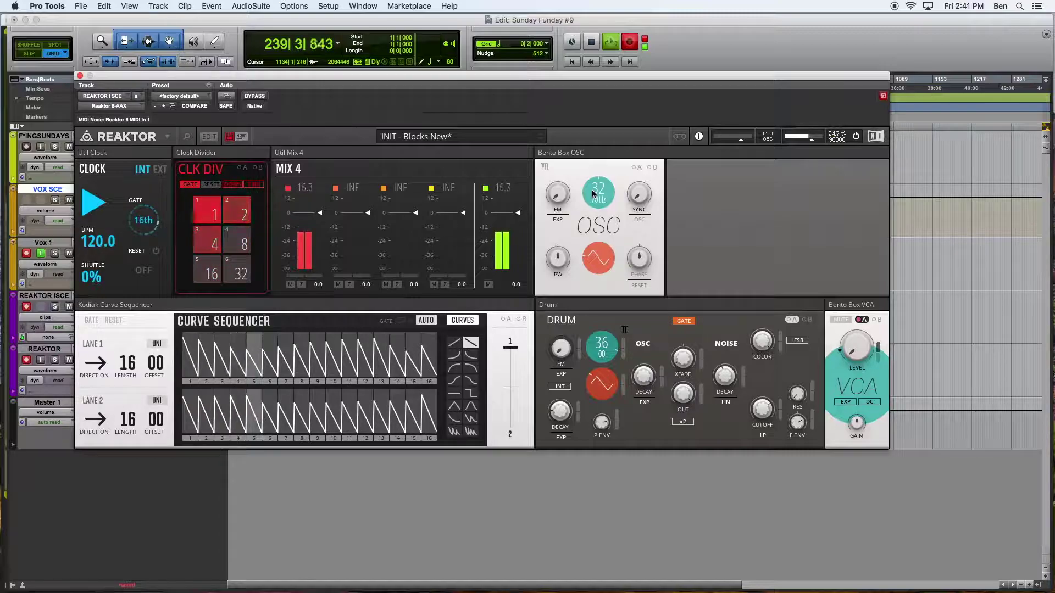
Try different base frequencies on the Bento Box OSC and settle at 34.65 Hz
mouse_move(594, 193)
mouse_down()
mouse_move(591, 169)
mouse_move(592, 180)
mouse_up()
drag(588, 183, 589, 175)
mouse_move(597, 188)
mouse_down()
mouse_move(590, 174)
mouse_move(594, 196)
mouse_up()
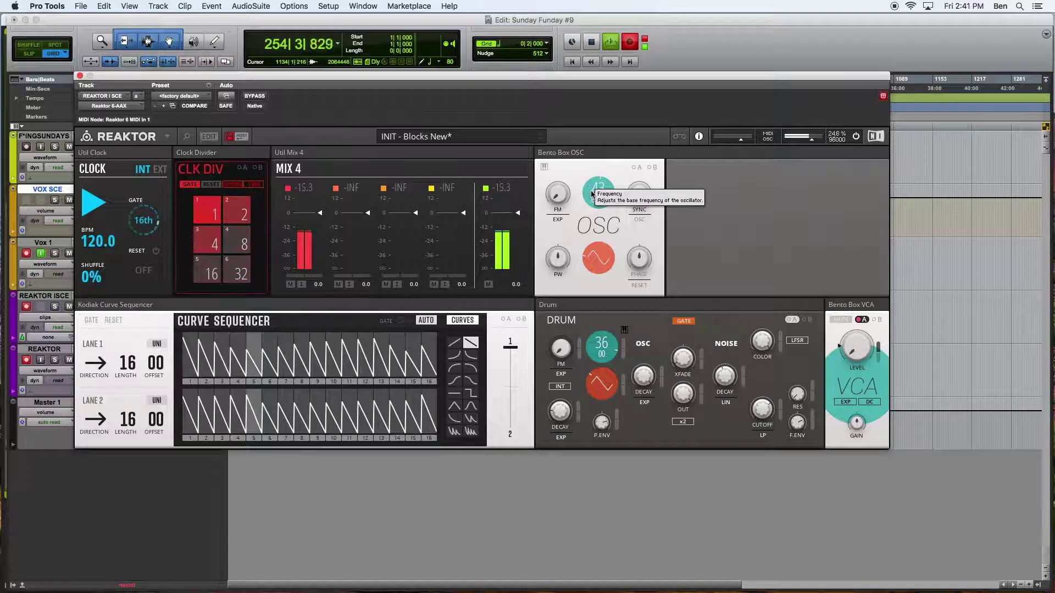
scroll(591, 194, down, 2)
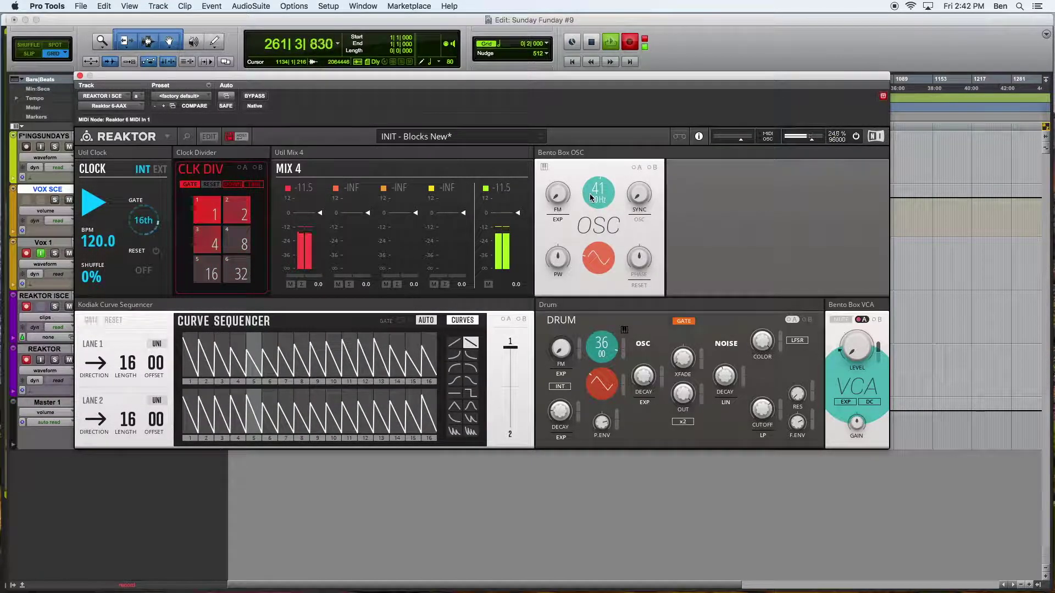
drag(590, 194, 592, 201)
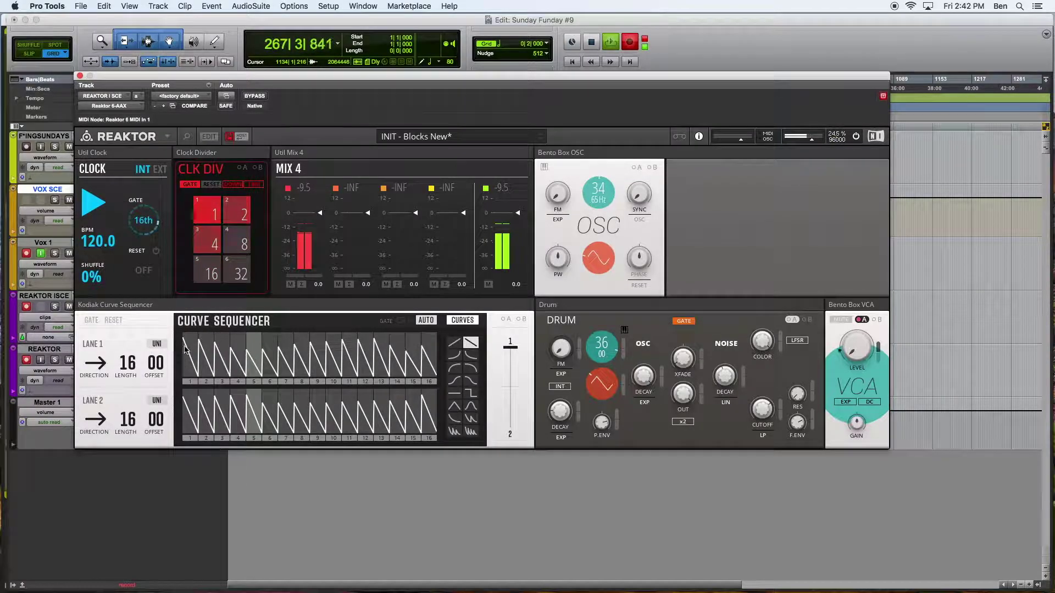
Redraw the ramp heights in lane 1 of the Curve Sequencer with stronger contrasts between low and high steps
mouse_move(201, 350)
mouse_down()
mouse_move(202, 363)
mouse_move(238, 383)
mouse_up()
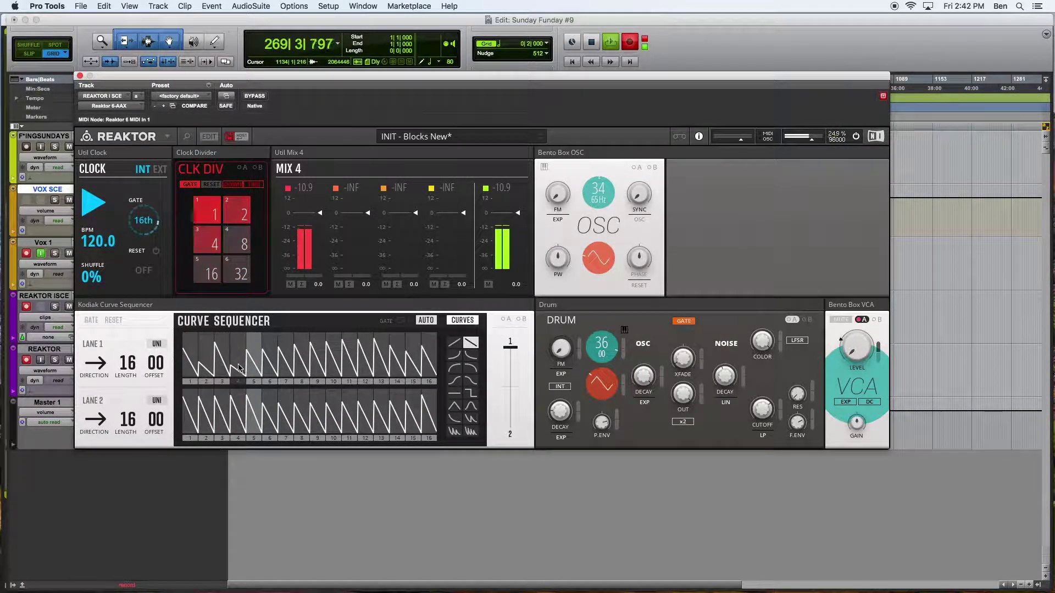
click(262, 380)
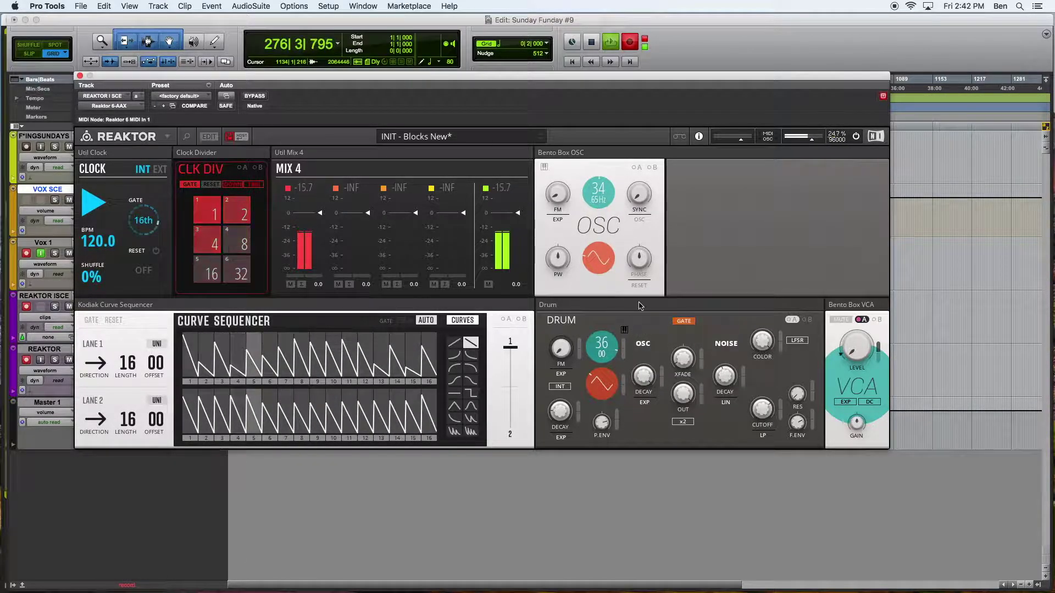
In the combined panel and structure view, move the Drum block up and connect its Out to the VCA's In
click(209, 136)
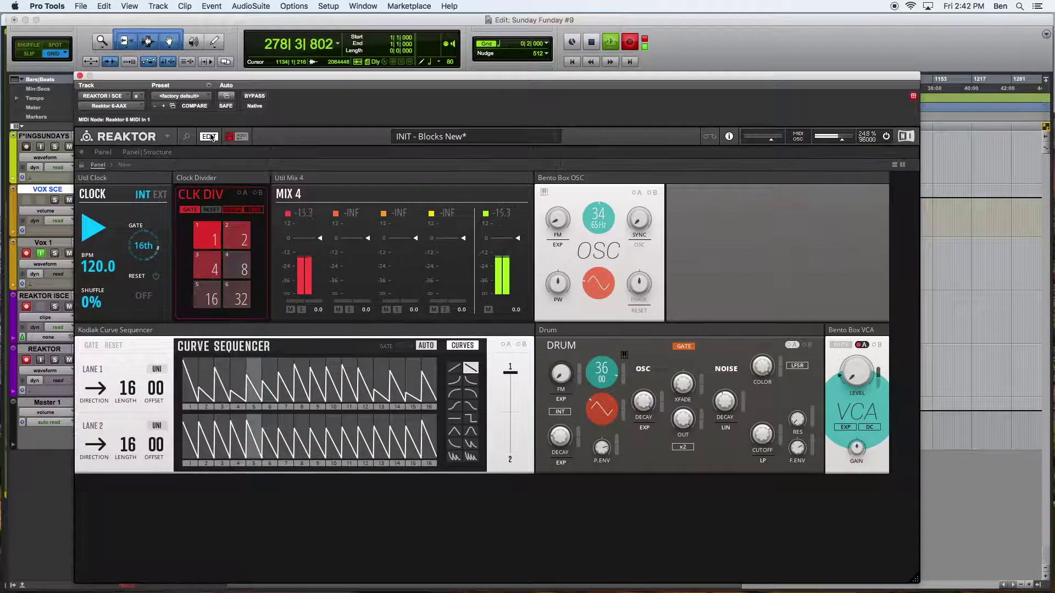
key(F6)
drag(327, 76, 320, 30)
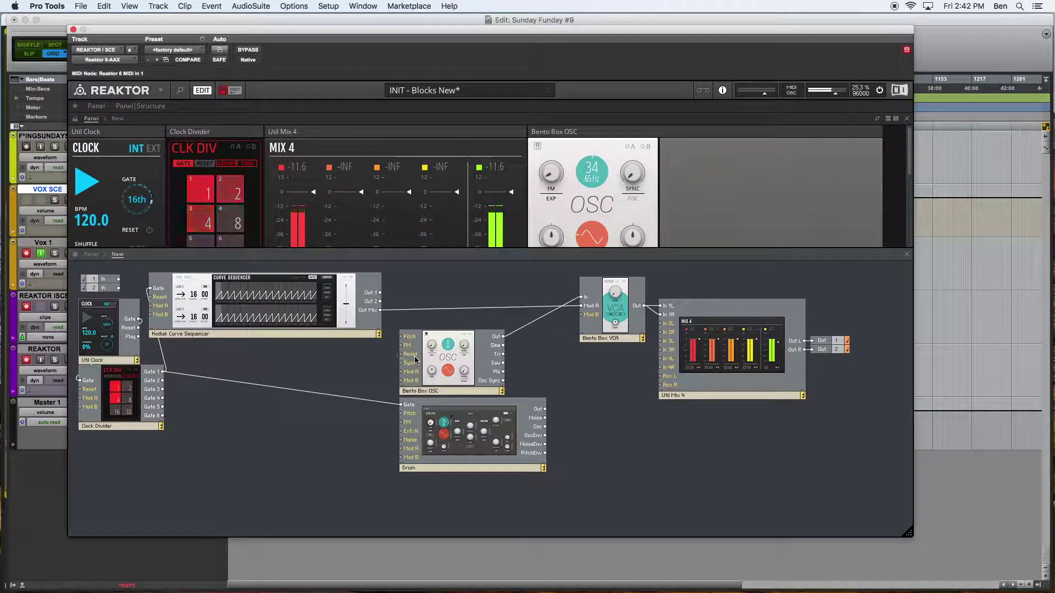
click(452, 365)
drag(486, 466, 486, 406)
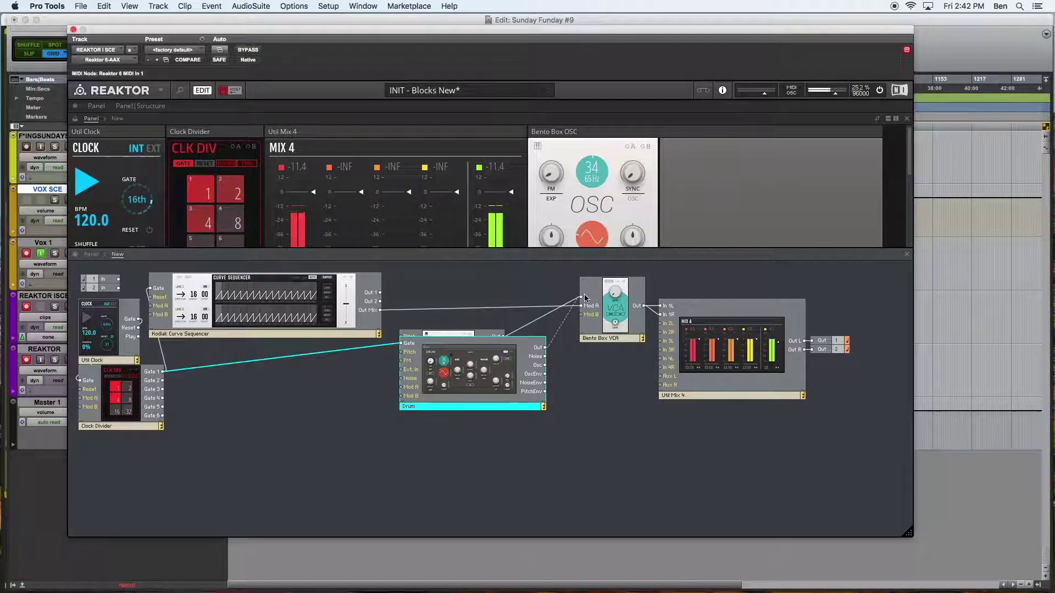
Delete the Bento Box OSC from the structure and return to the panel-only view
click(470, 335)
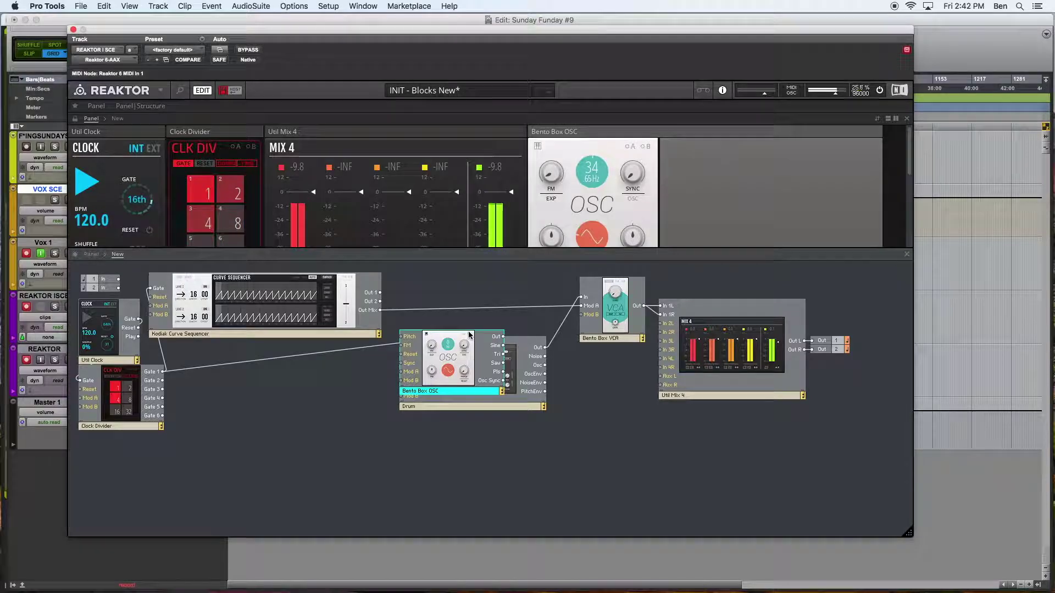
key(Delete)
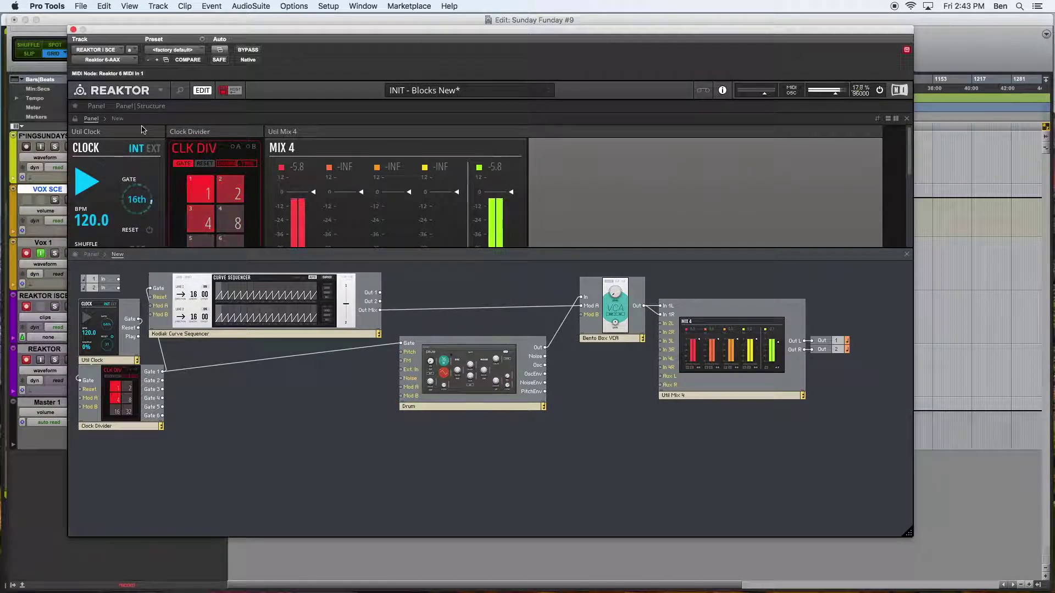
click(101, 107)
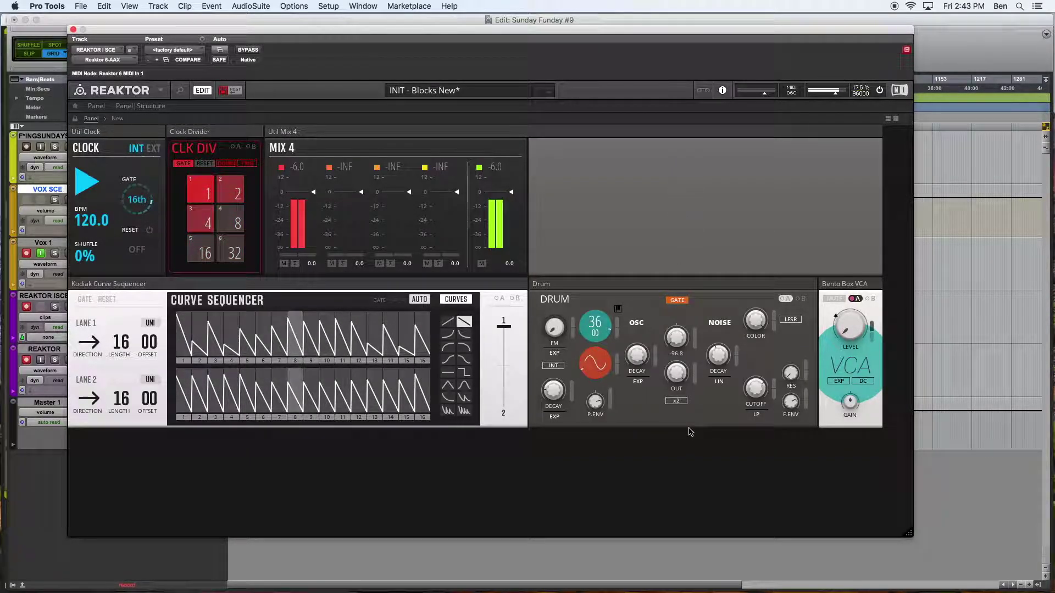
Try the Drum's pitch in Hz mode at 61.74 Hz and switch it back to note tracking
click(678, 402)
mouse_move(551, 288)
mouse_move(607, 321)
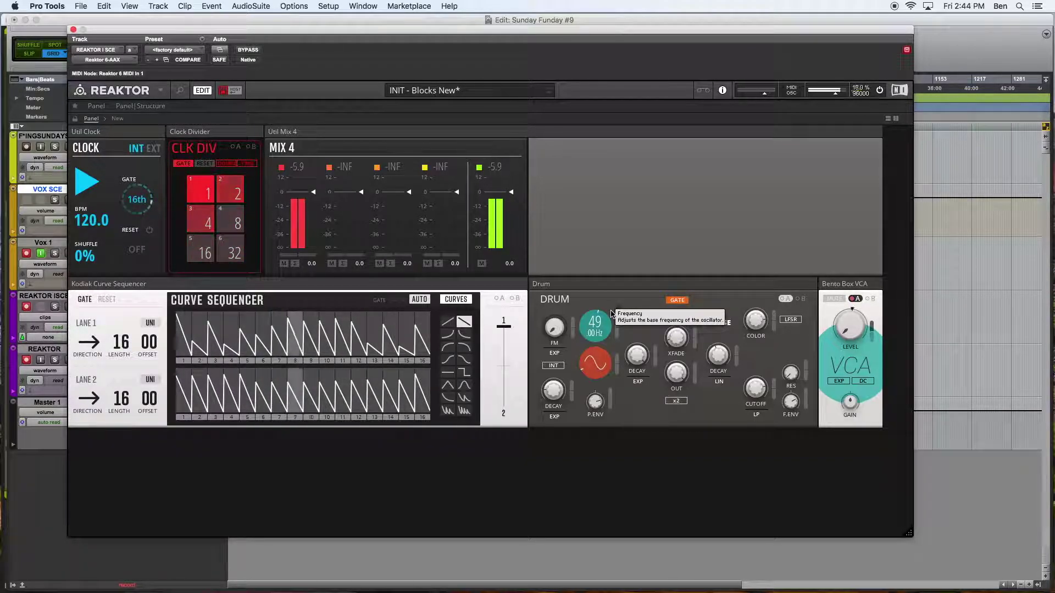
mouse_move(588, 325)
mouse_down()
mouse_move(592, 356)
mouse_move(596, 322)
mouse_up()
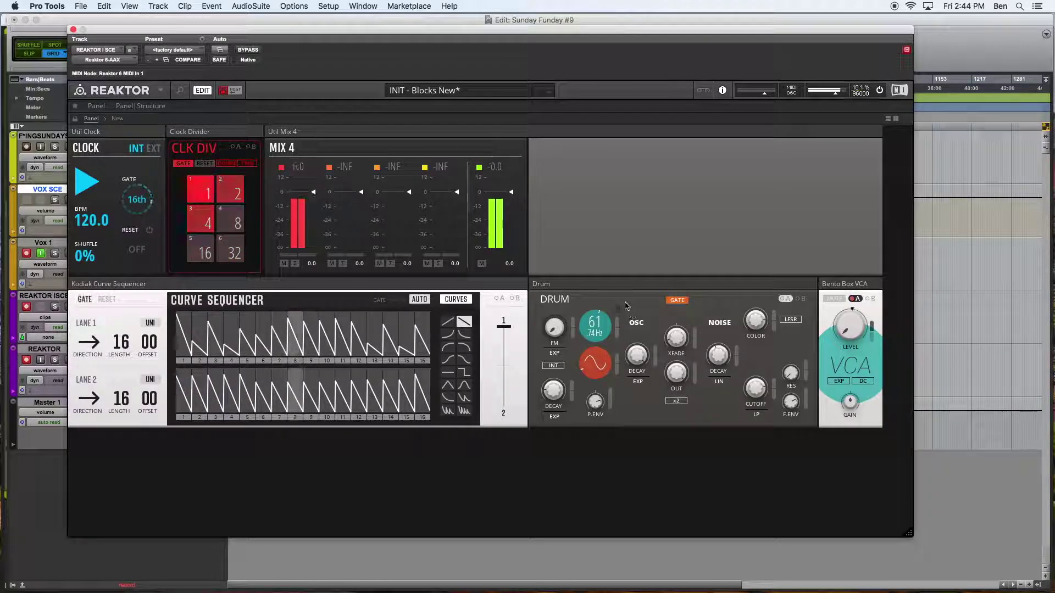
click(616, 311)
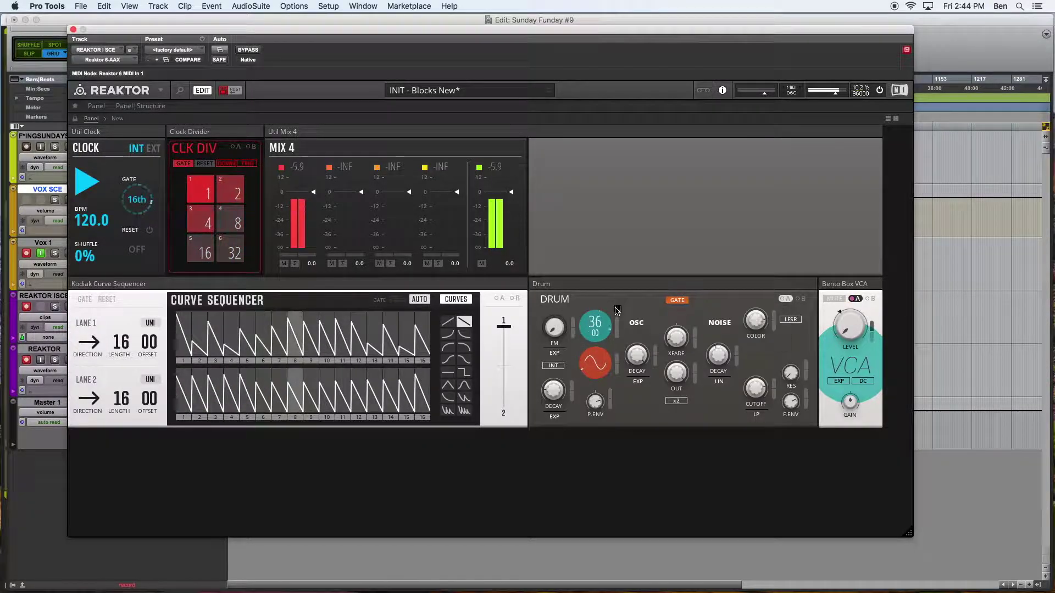
Sweep the Drum's pitch low and high, set it to 33 with -24 cents, and try its FM amount
drag(592, 335, 582, 494)
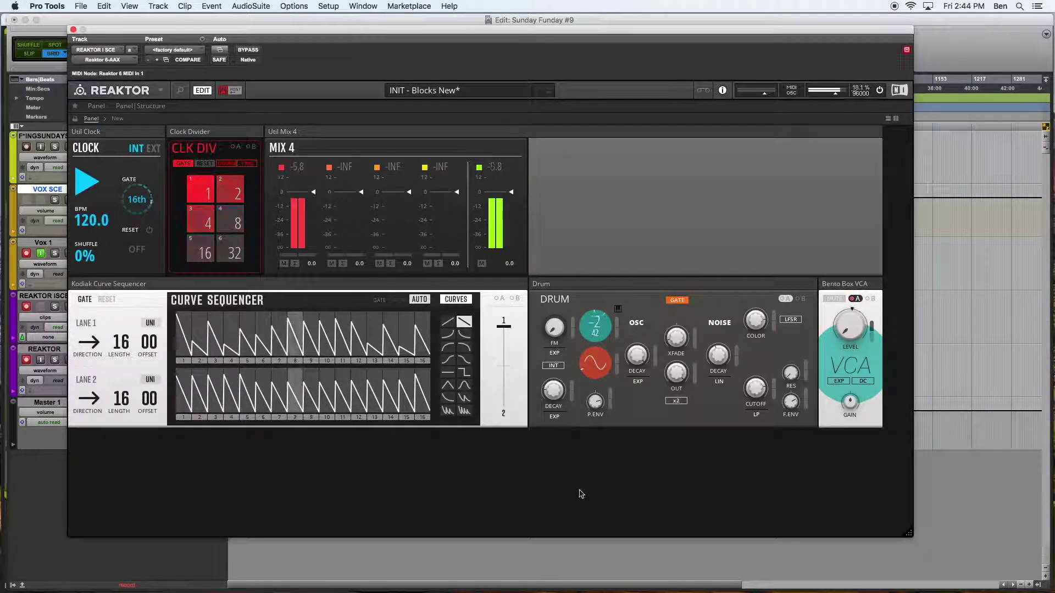
drag(581, 314, 580, 224)
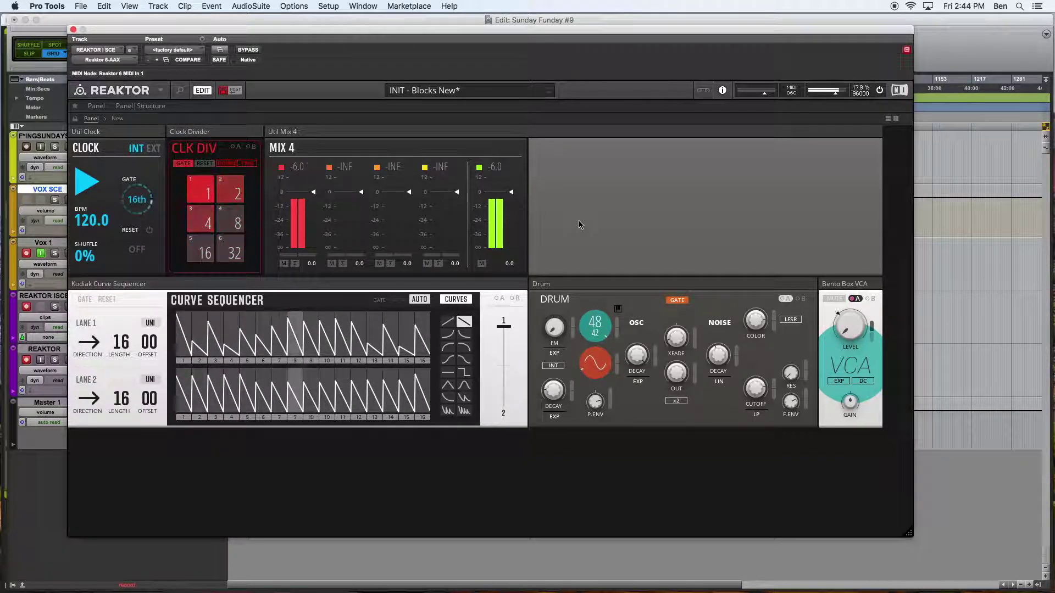
drag(578, 300, 597, 384)
mouse_move(553, 314)
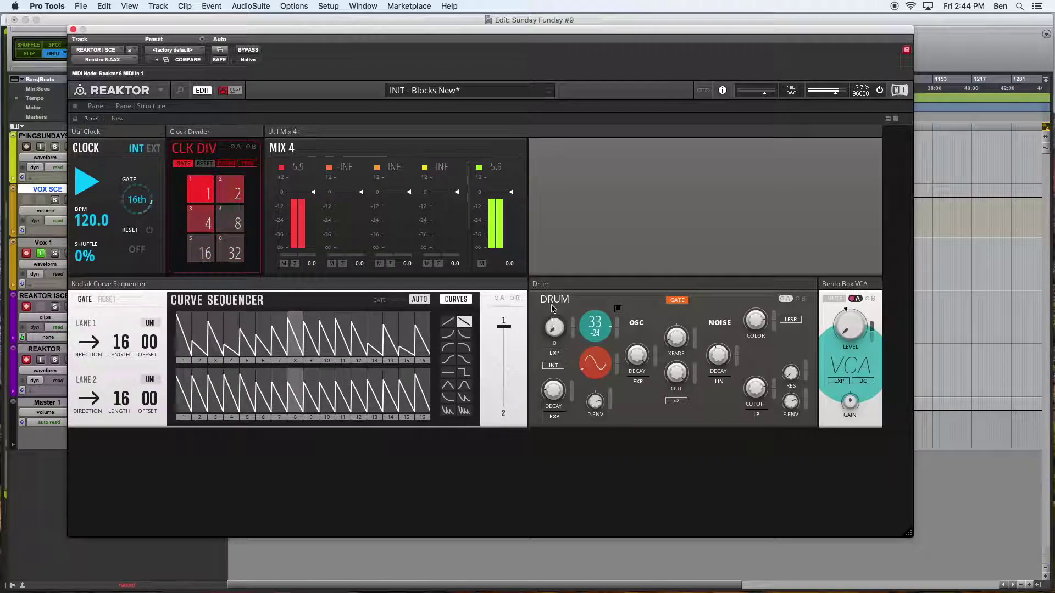
drag(556, 290, 557, 335)
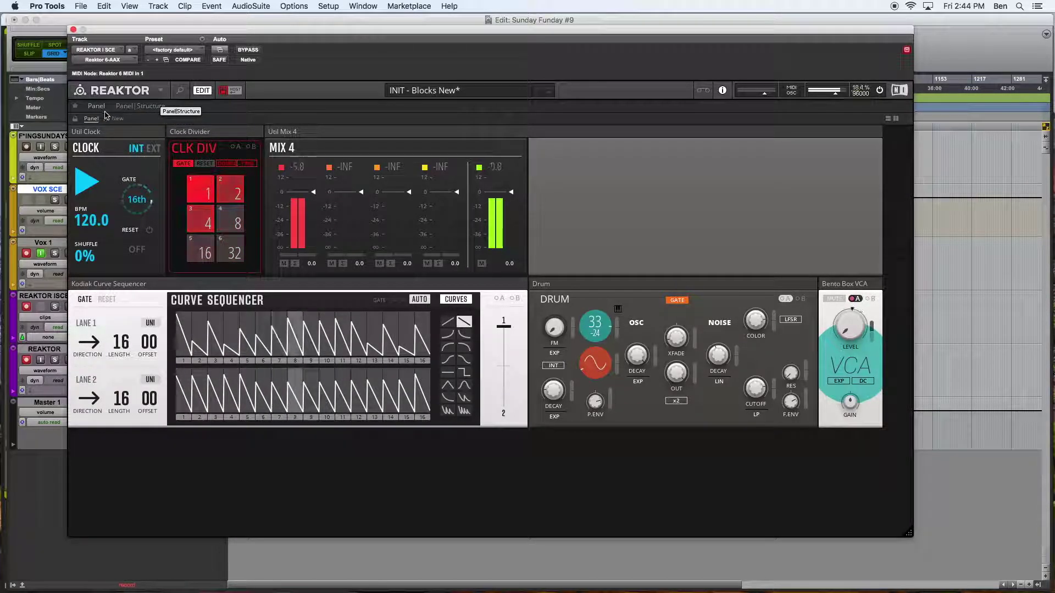
In the structure, place the Drum beside the Curve Sequencer and shift the VCA, Mix 4 and outputs over to make room
click(158, 109)
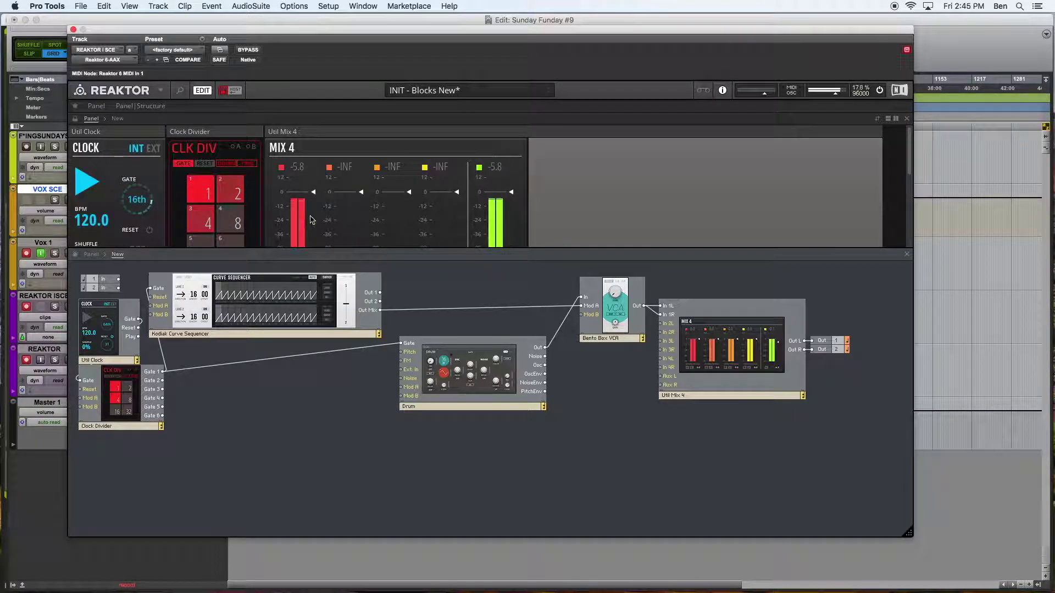
drag(479, 364, 463, 301)
drag(567, 273, 831, 413)
drag(747, 350, 806, 350)
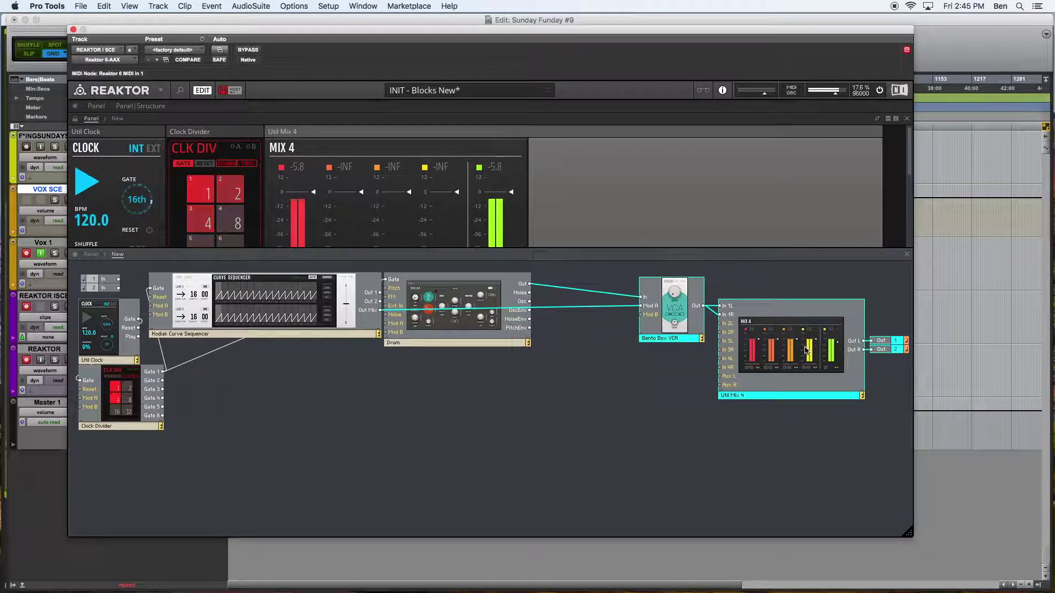
click(469, 463)
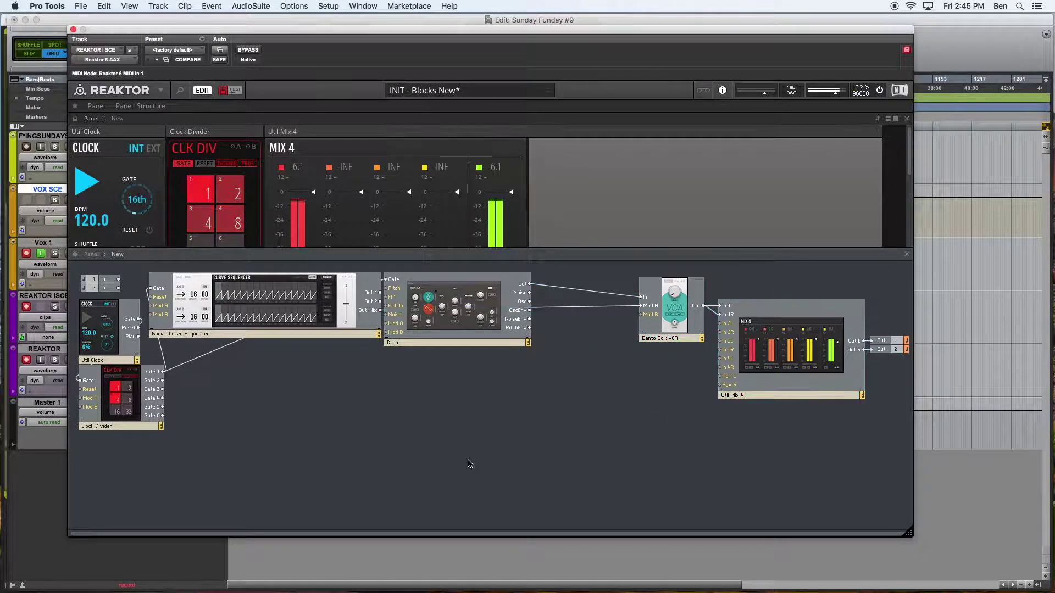
Add FLT-LPG from the West Coast folder of the Reaktor Blocks library between the Drum and the VCA
click(181, 92)
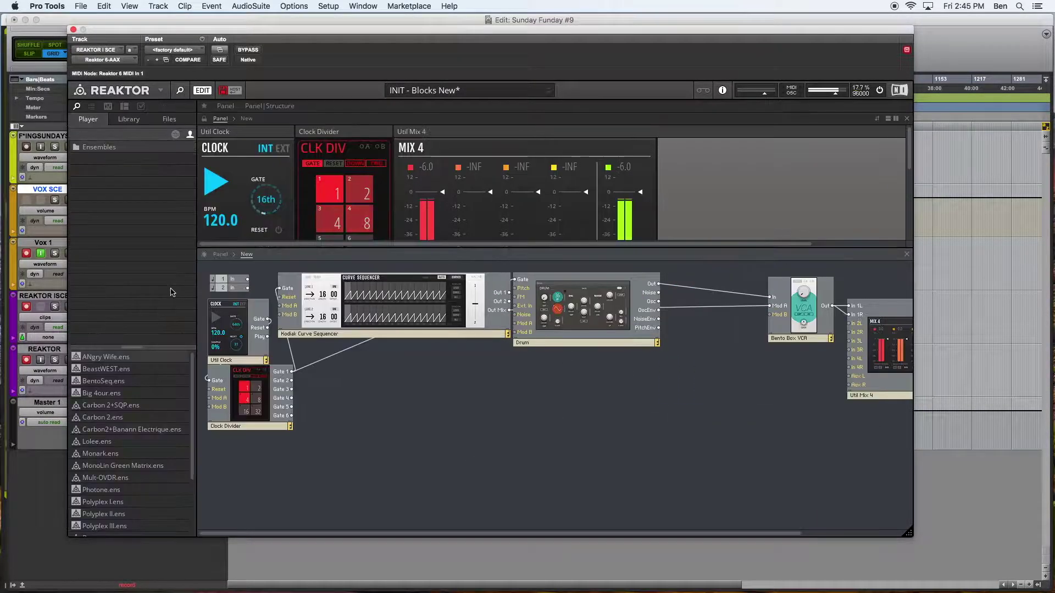
click(131, 119)
click(176, 135)
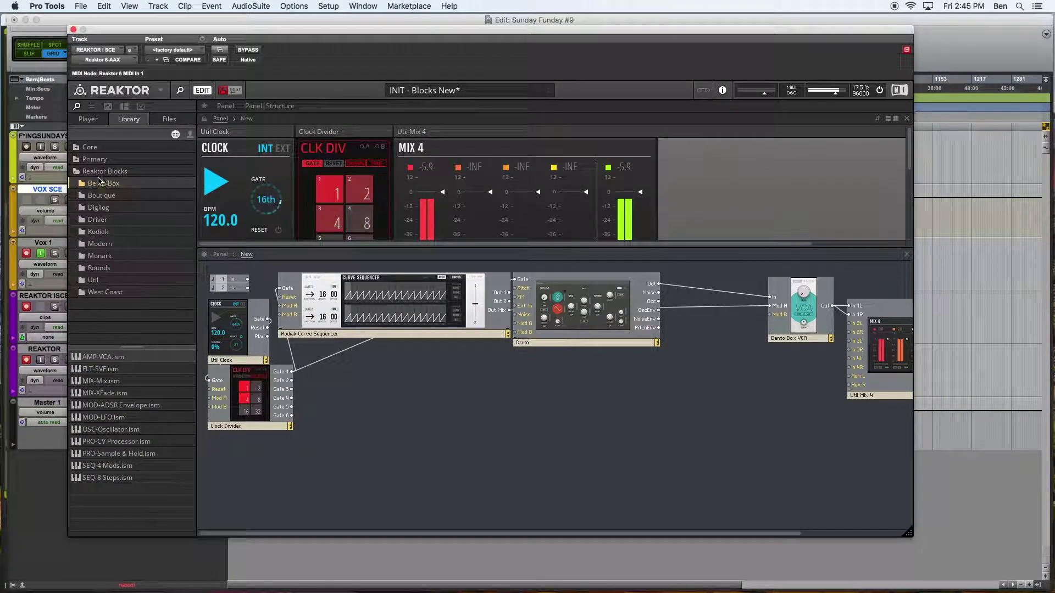
click(99, 243)
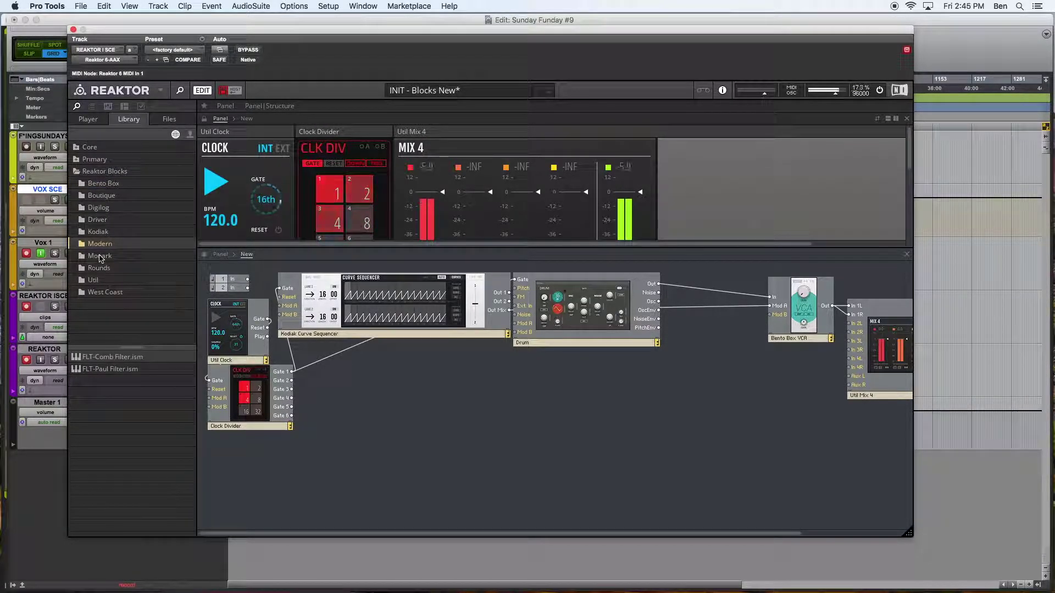
click(94, 279)
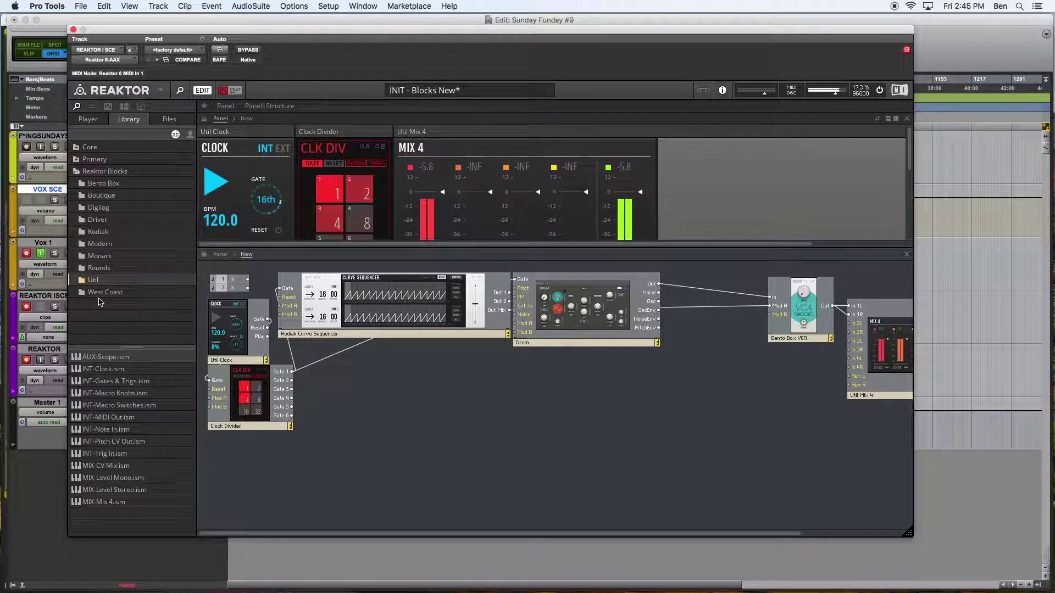
click(103, 294)
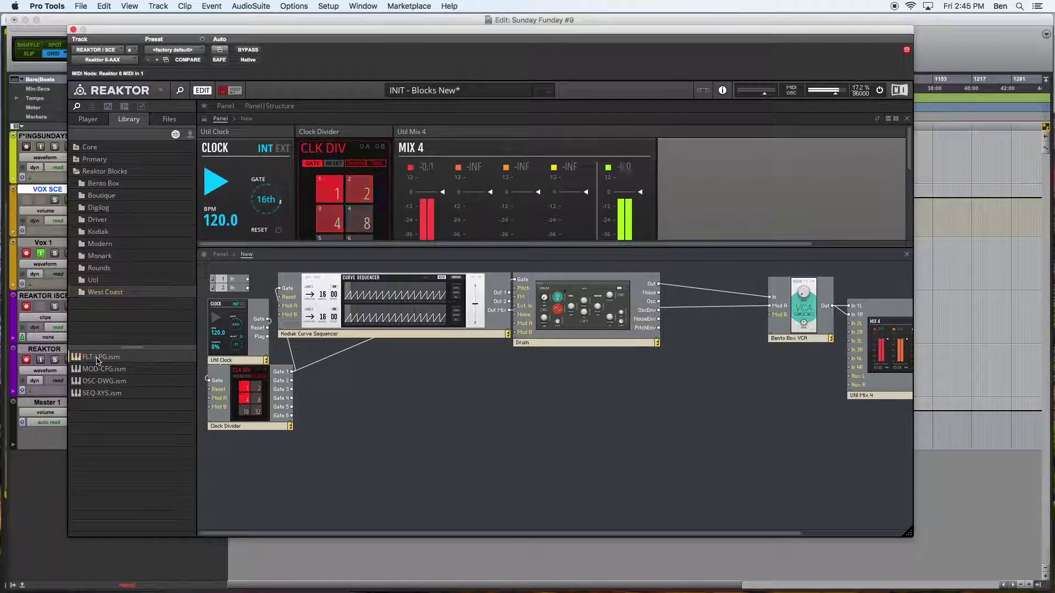
drag(84, 357, 481, 327)
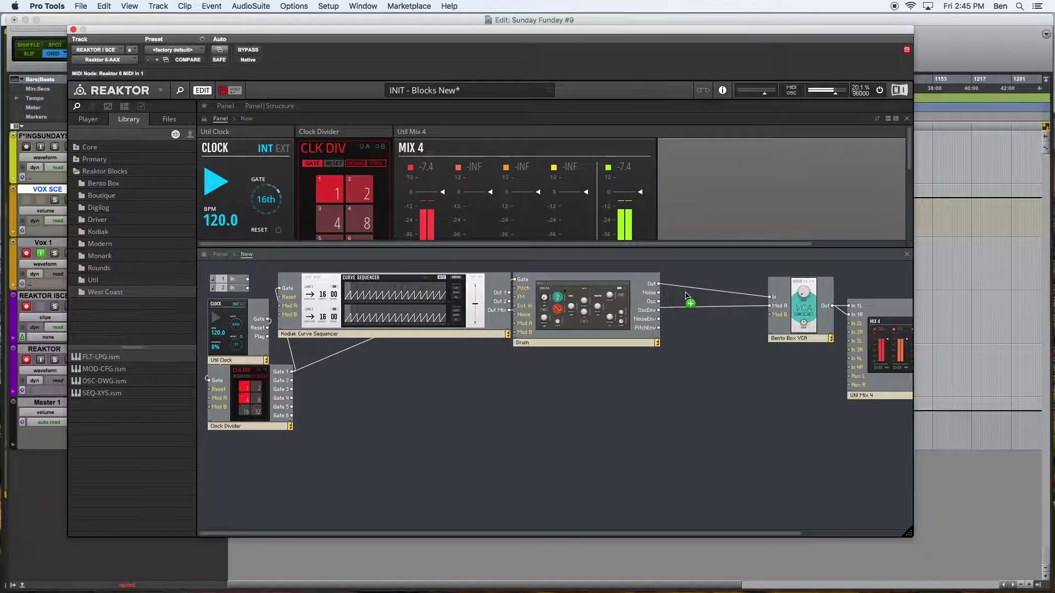
drag(686, 296, 688, 299)
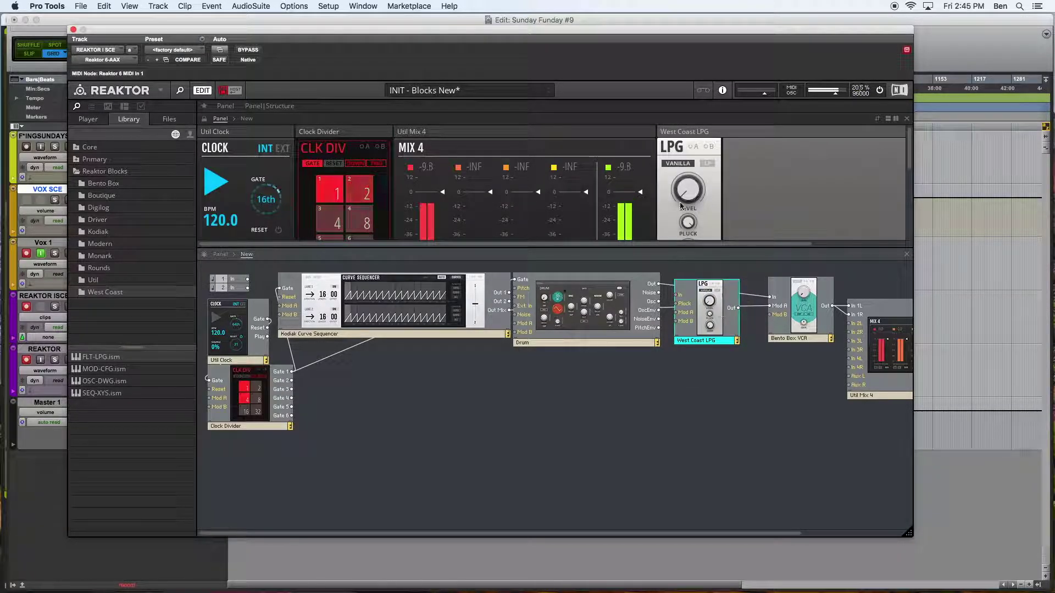
Set the West Coast LPG to Snappy and wire the Drum's Out to its In and the Clock Divider's Gate 1 to its Pluck
click(681, 164)
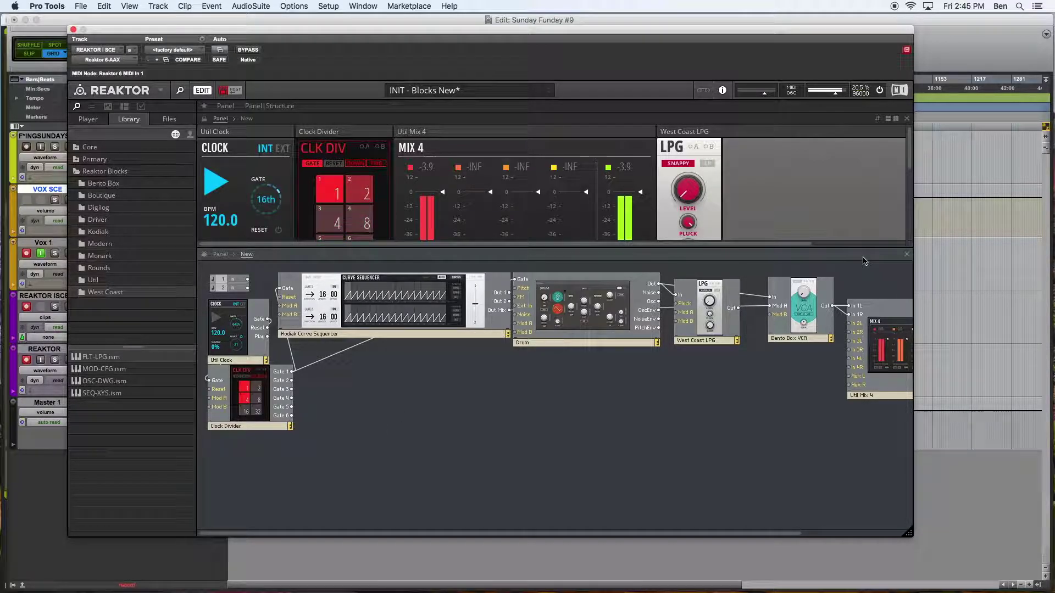
mouse_move(685, 308)
drag(291, 376, 687, 305)
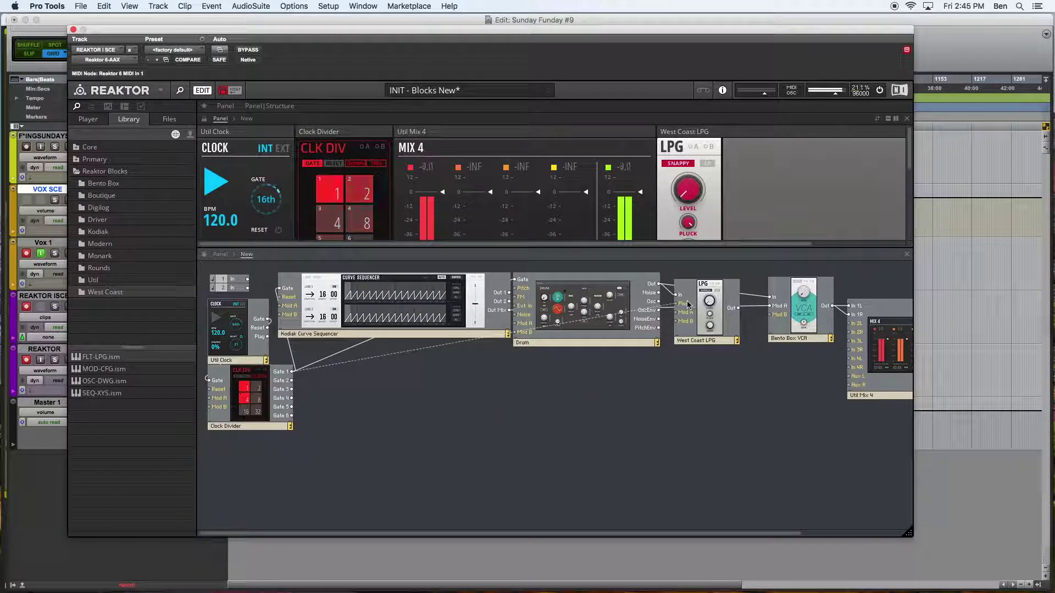
click(700, 327)
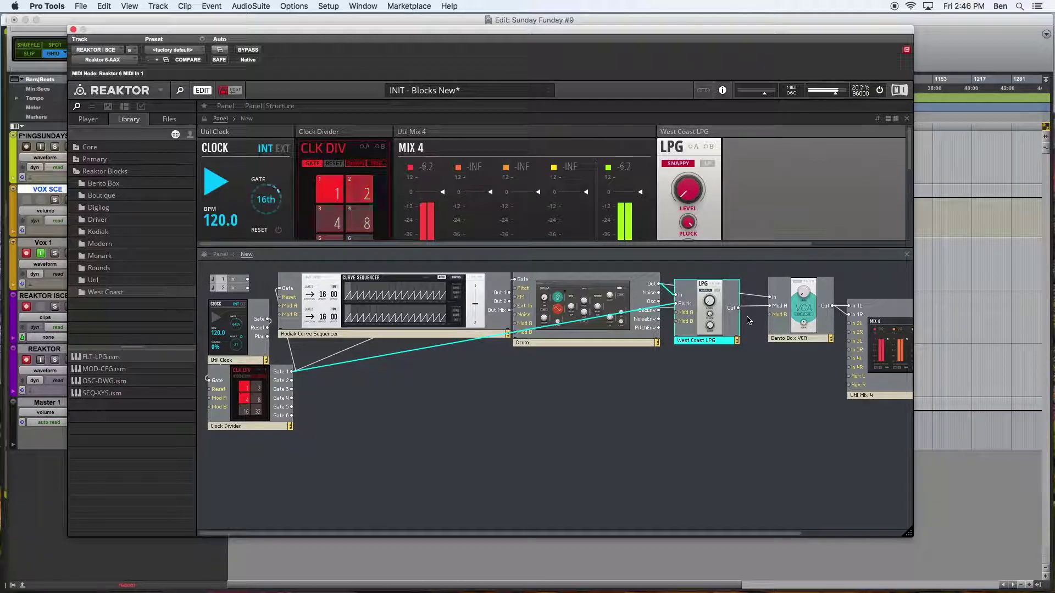
Place the West Coast LPG between the Drum and the Bento Box VCA in the panel layout
click(222, 106)
scroll(603, 340, right, 3)
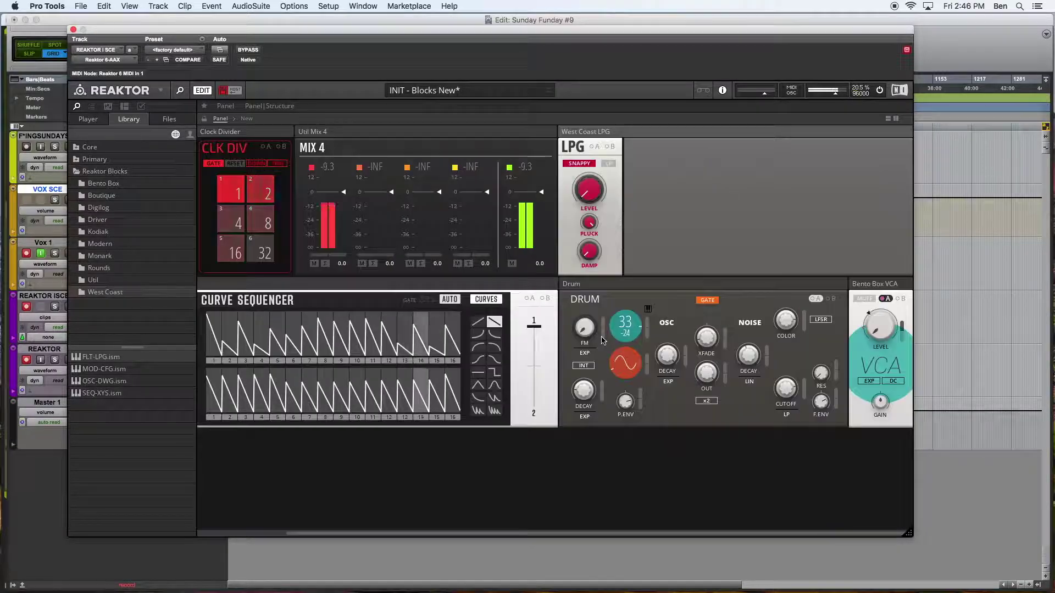
drag(591, 140, 857, 286)
scroll(575, 373, right, 2)
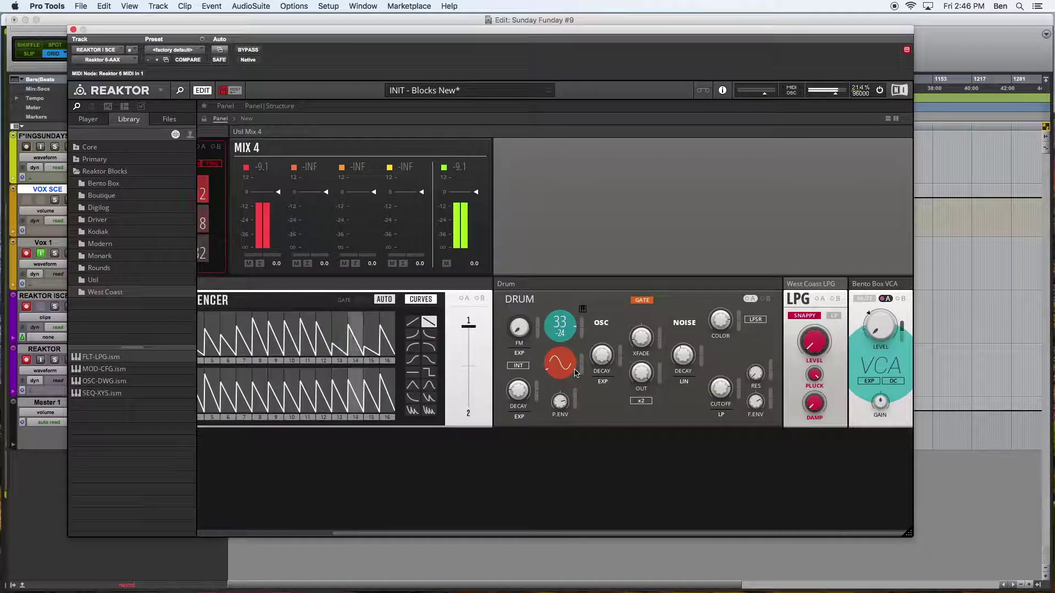
In the structure, wire the West Coast LPG's Out to the Bento Box VCA's In
click(269, 106)
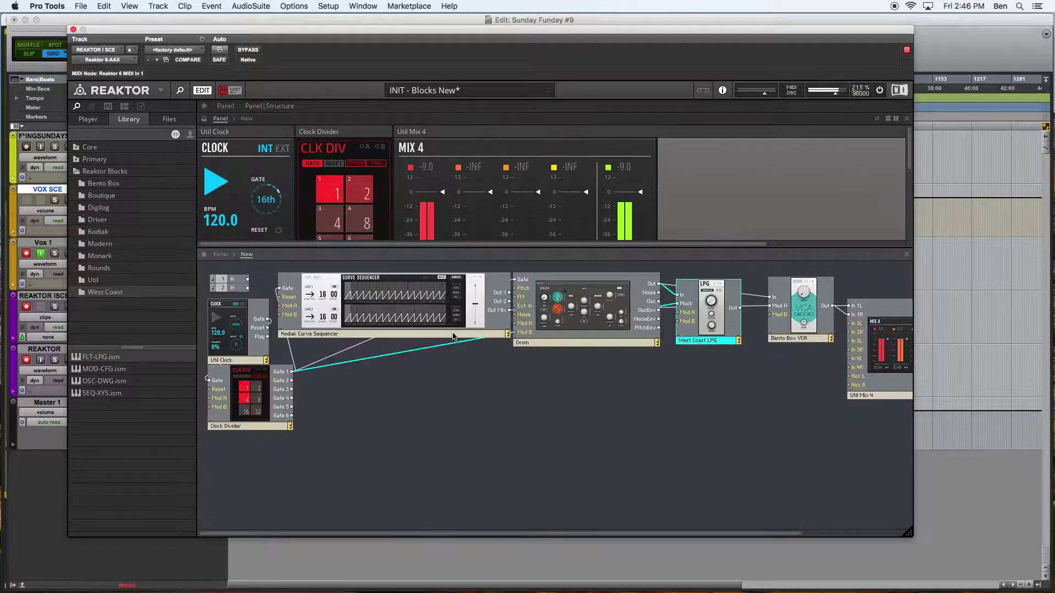
scroll(645, 373, right, 4)
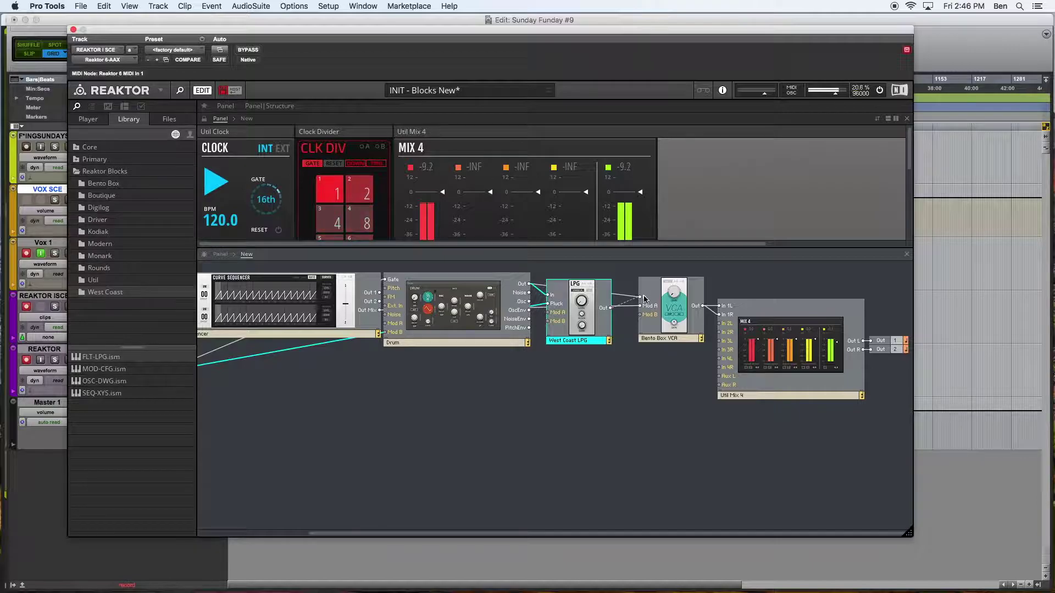
click(234, 106)
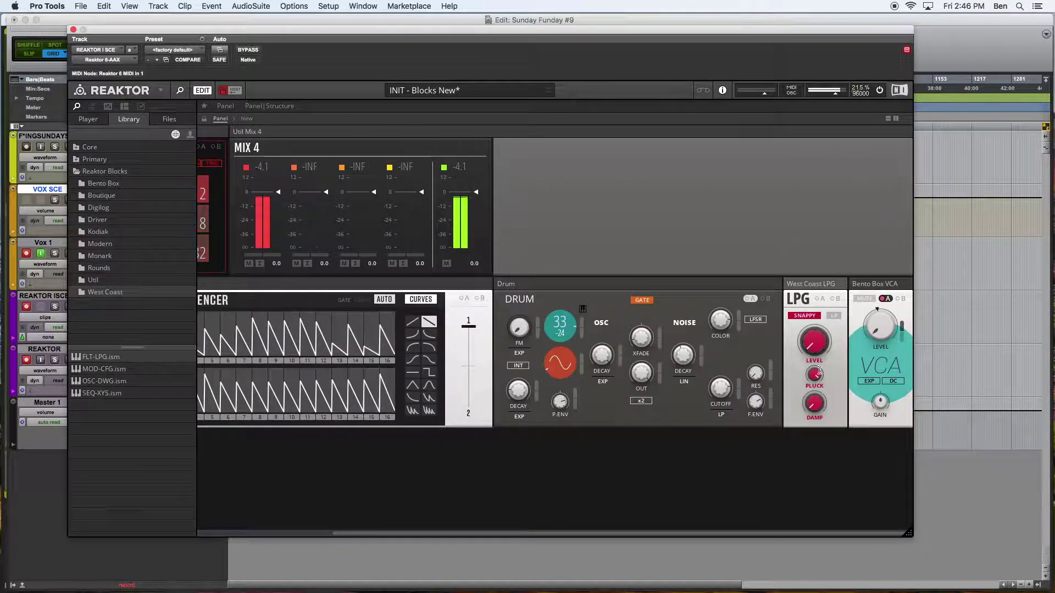
Start MIDI & OSC Learn for the LPG's Level and Pluck knobs and for the VCA's Level knob
right_click(816, 341)
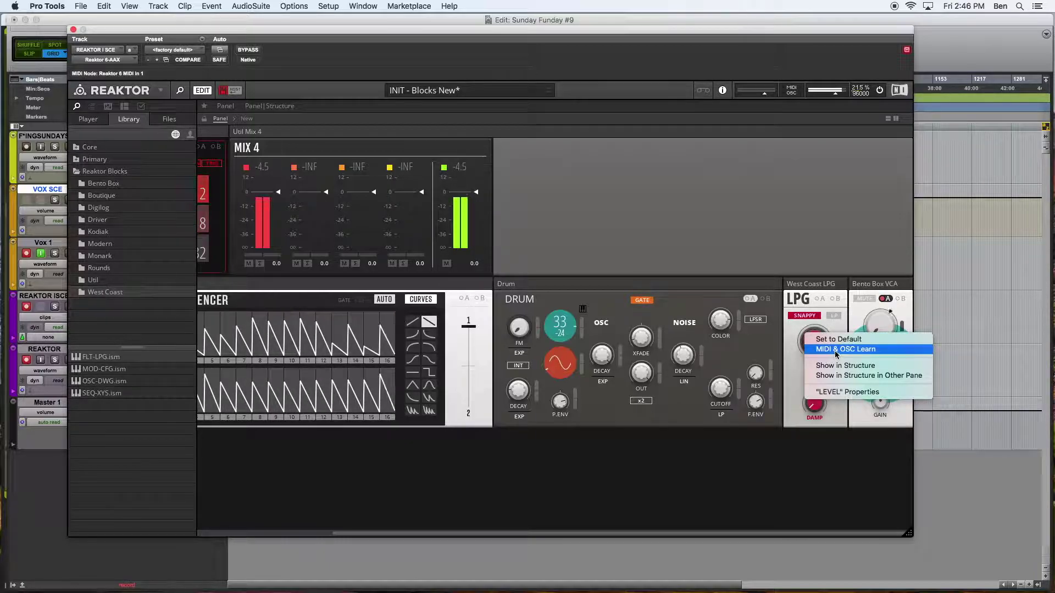
click(830, 350)
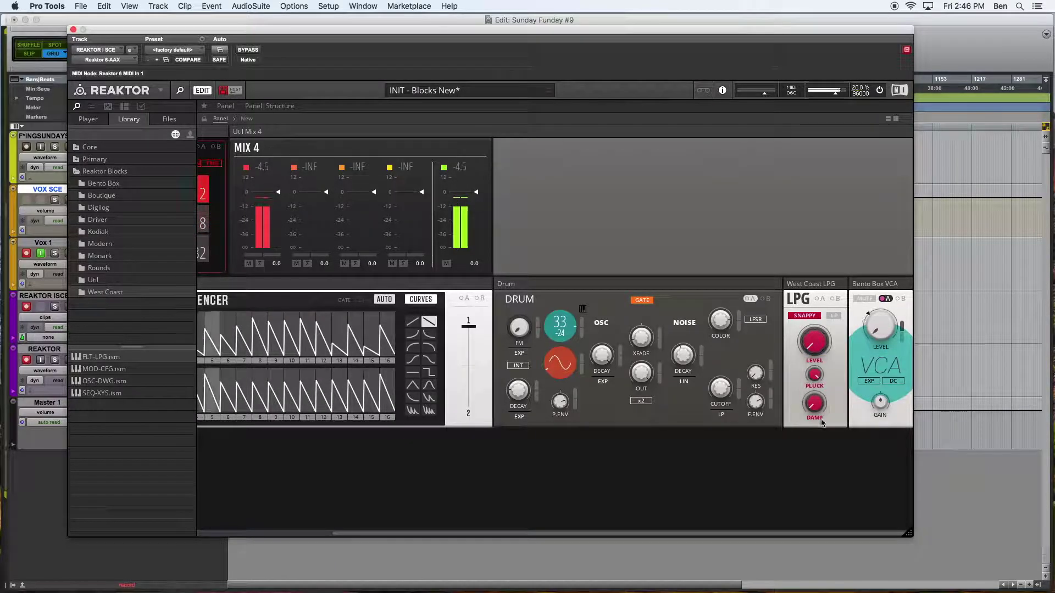
right_click(817, 379)
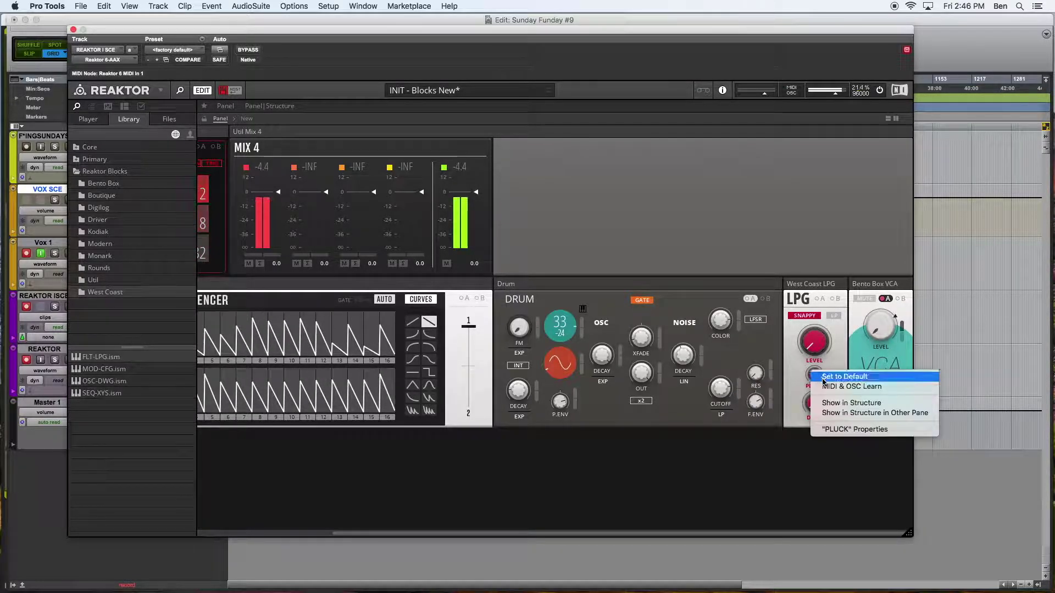
click(832, 390)
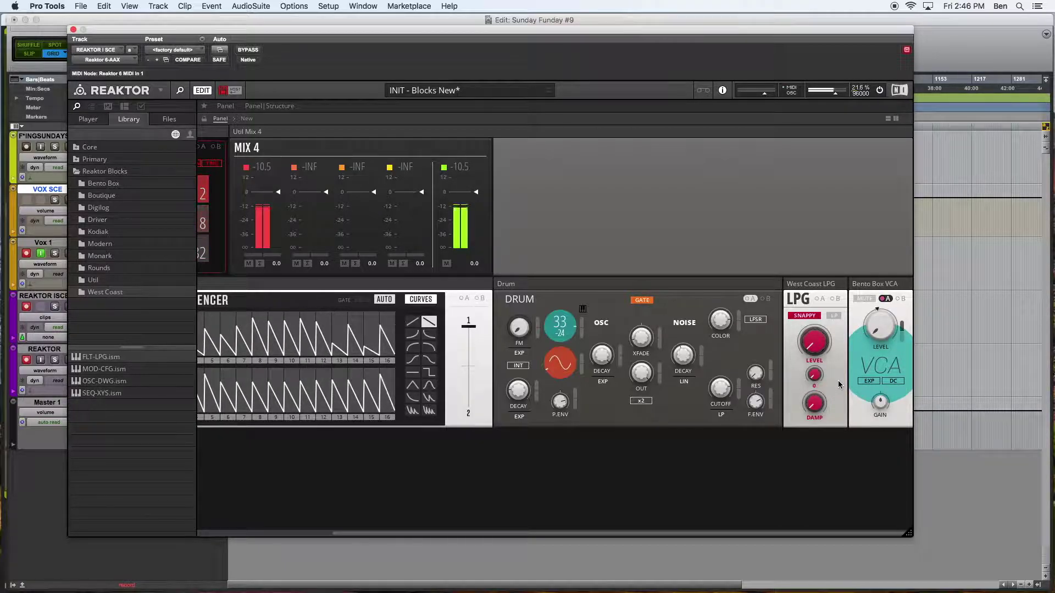
right_click(878, 330)
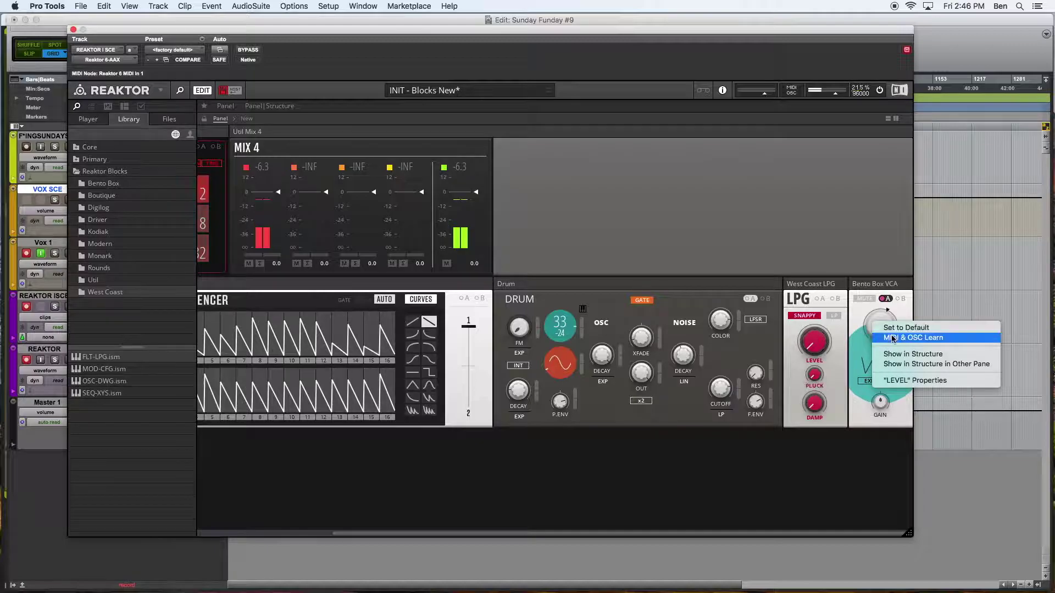
click(893, 338)
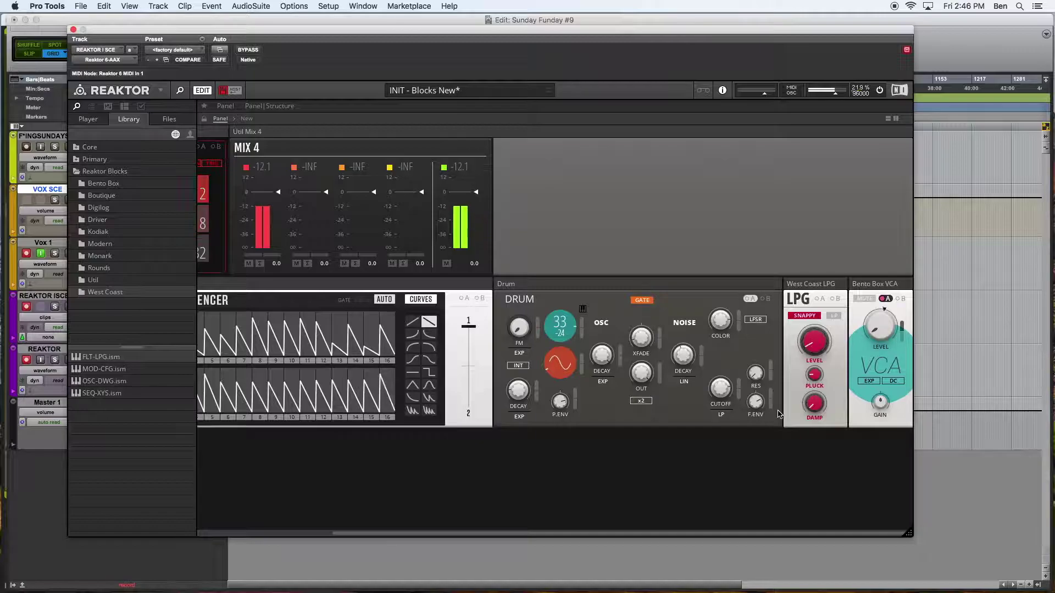
Lower the Clock's tempo to 101 BPM
scroll(215, 227, left, 5)
drag(216, 227, 215, 242)
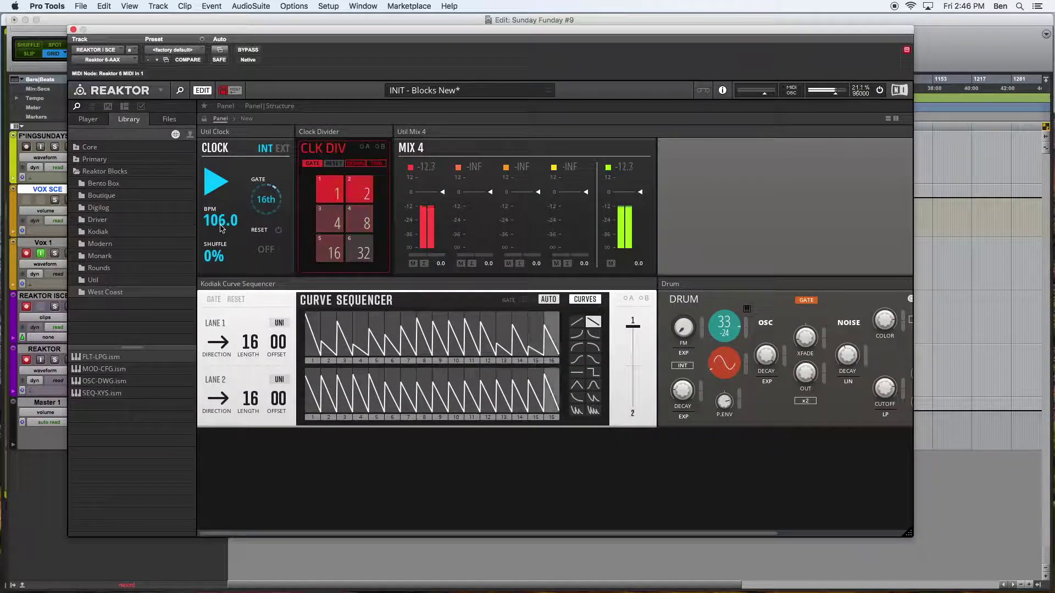
drag(222, 220, 223, 228)
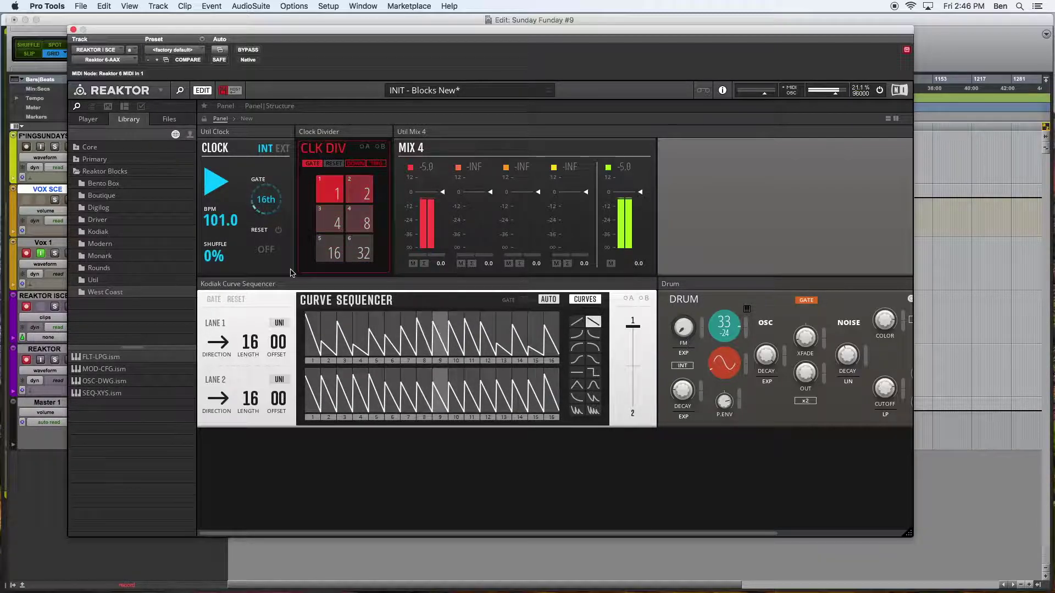
Start MIDI & OSC Learn for the Drum's XFADE knob
scroll(319, 358, right, 5)
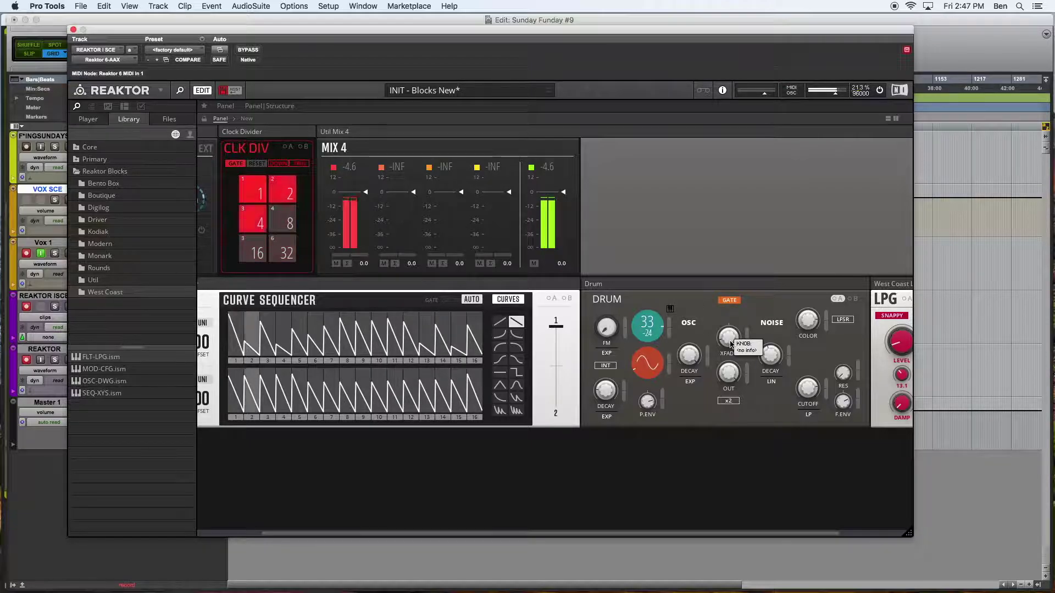
right_click(731, 345)
click(750, 352)
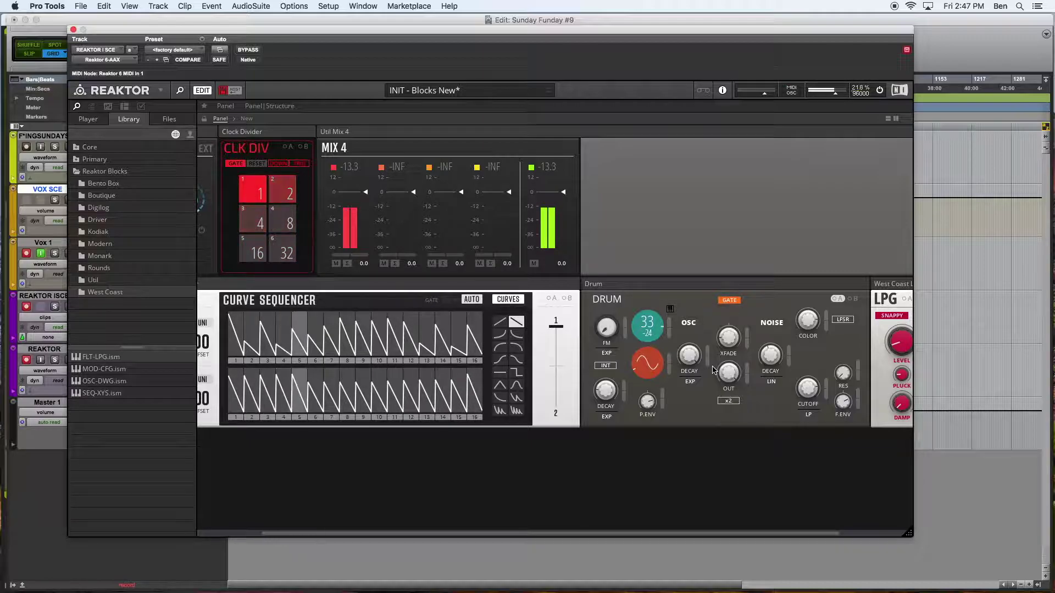
In Lane 1, set steps 1, 4 and 9 to full-level falling S-curves and steps 2, 3 and 5 to 8 to low linear falling ramps
scroll(356, 326, left, 3)
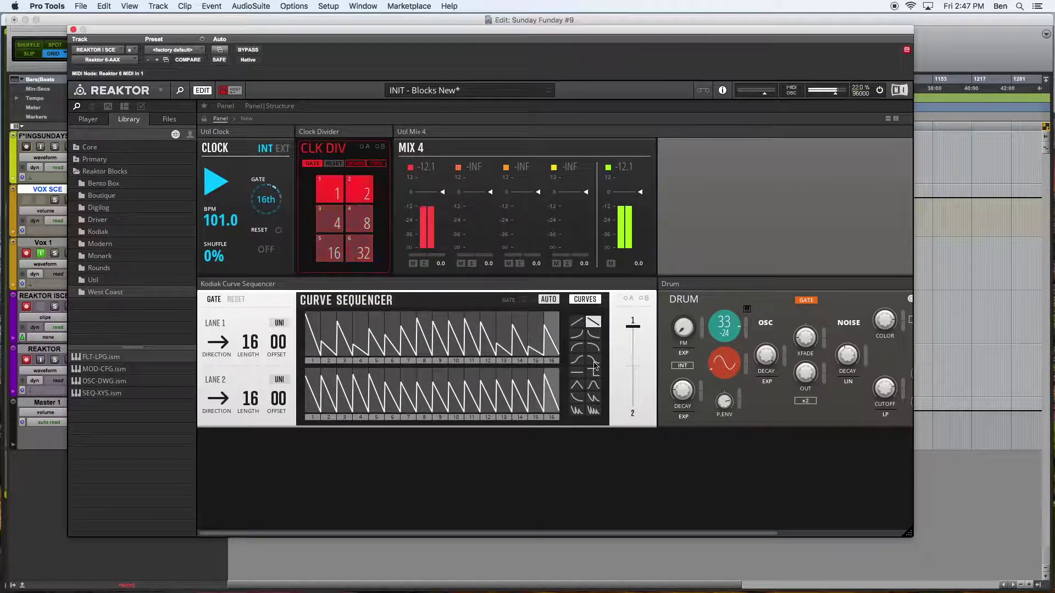
click(594, 363)
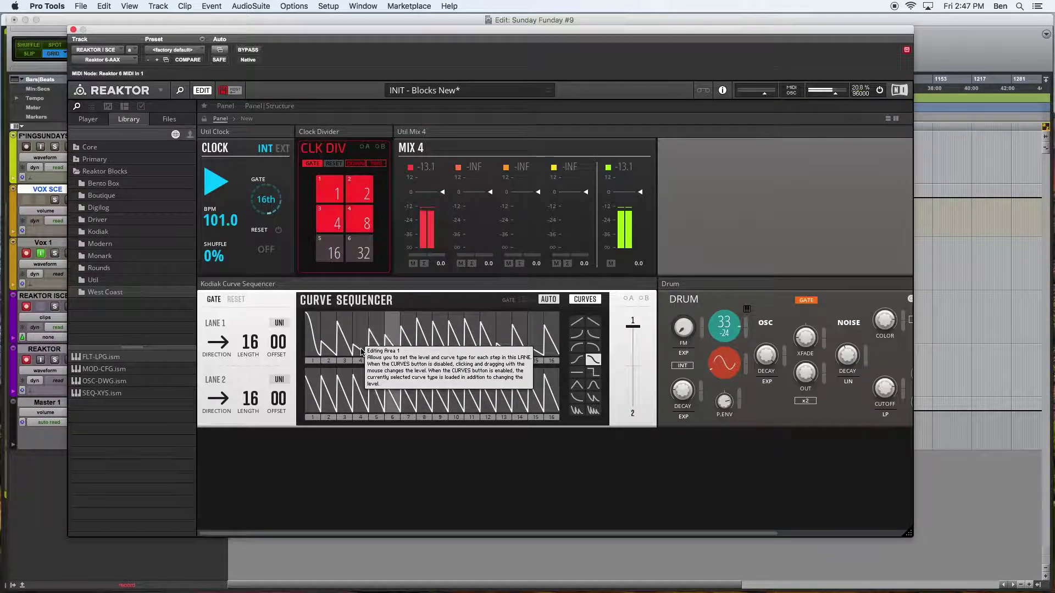
click(435, 337)
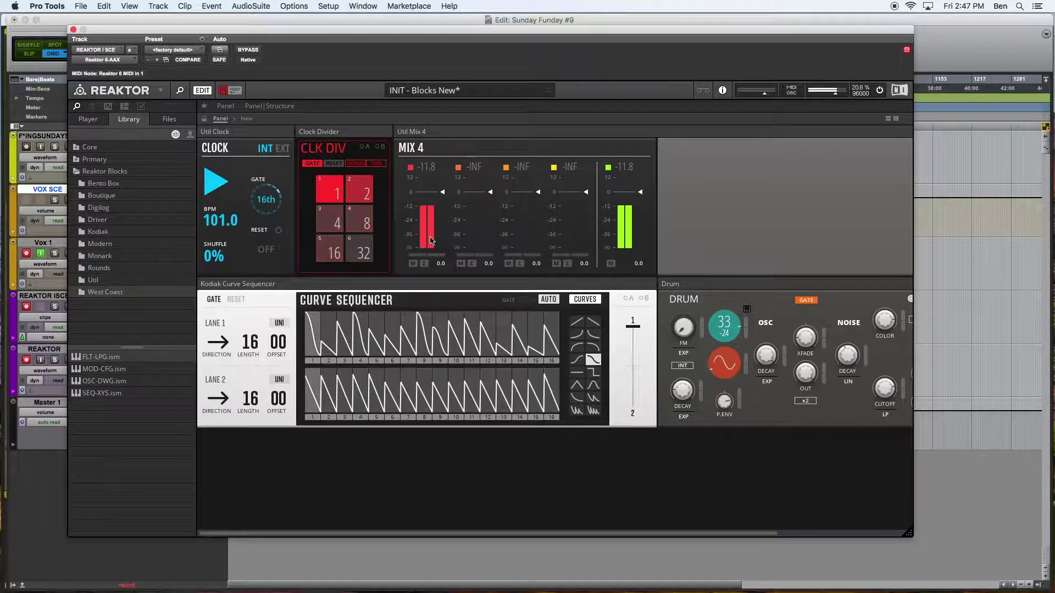
drag(441, 346, 441, 299)
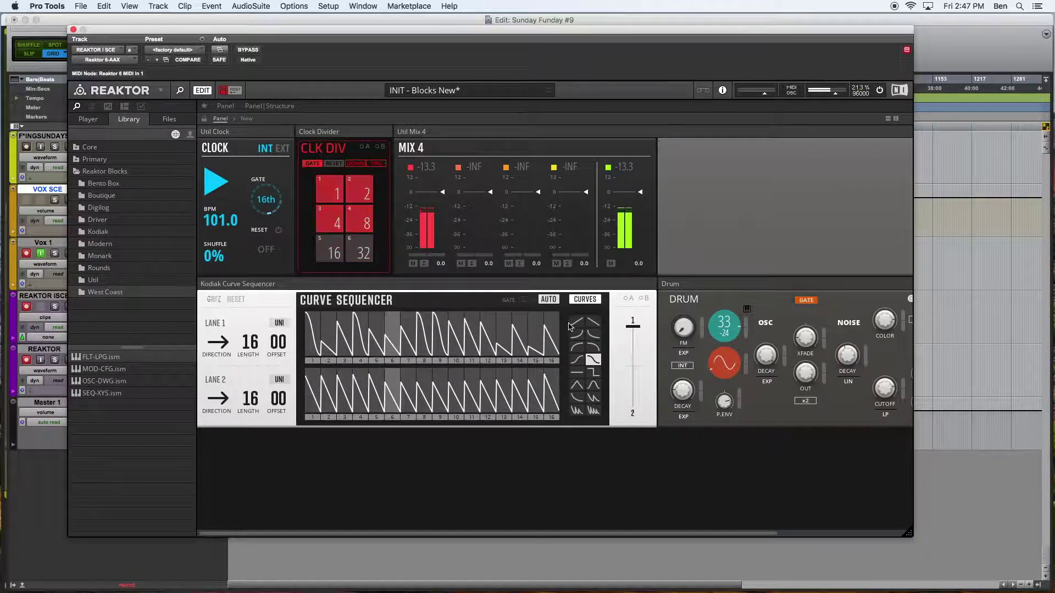
click(594, 323)
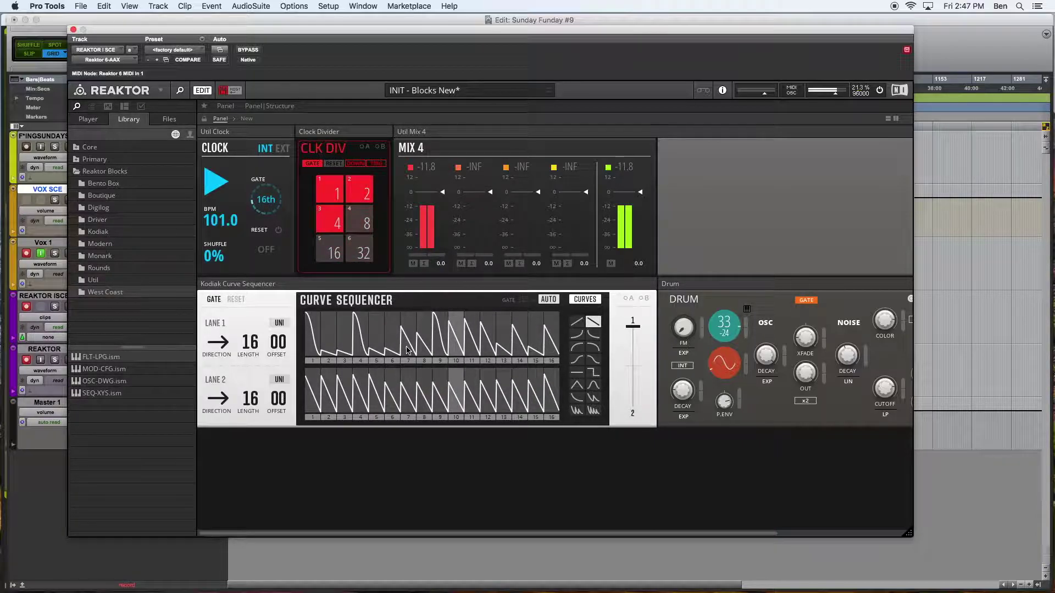
drag(408, 350, 422, 352)
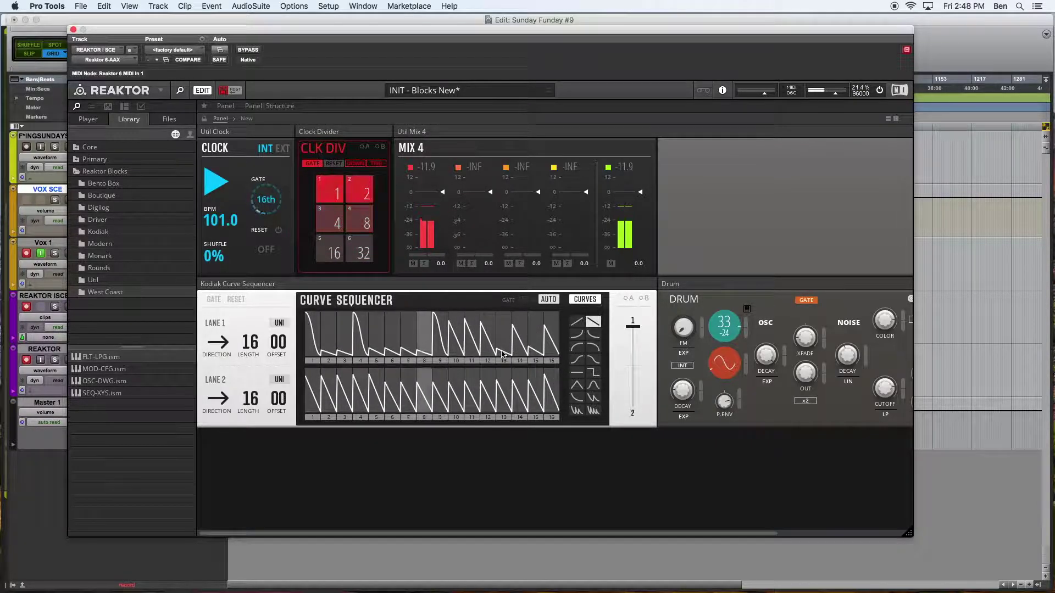
Try a square curve on Lane 1 step 13, settle on a bell curve, and give step 14 a full-level falling S-curve
click(591, 372)
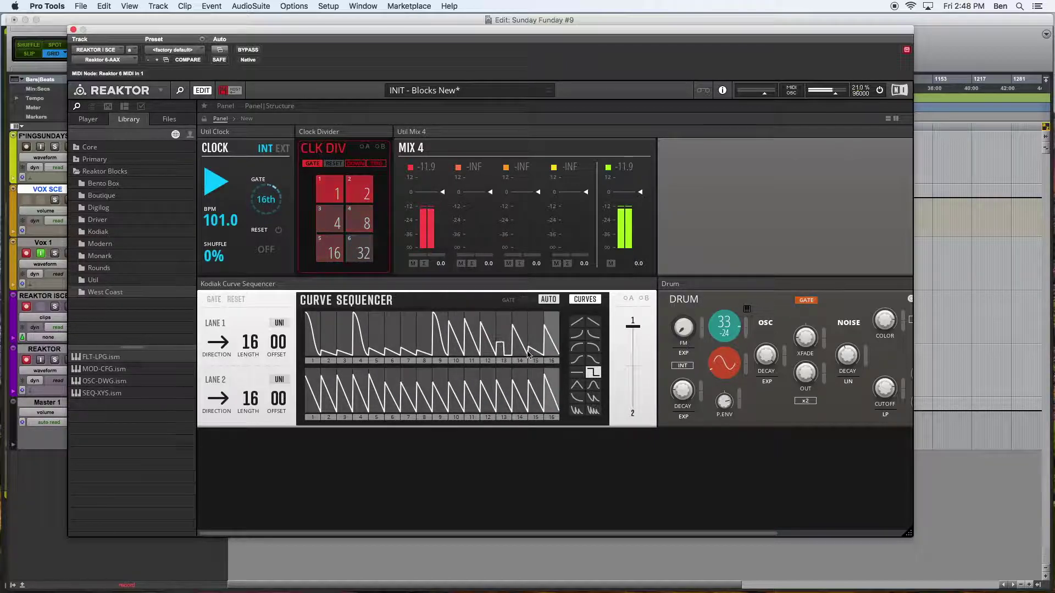
click(593, 385)
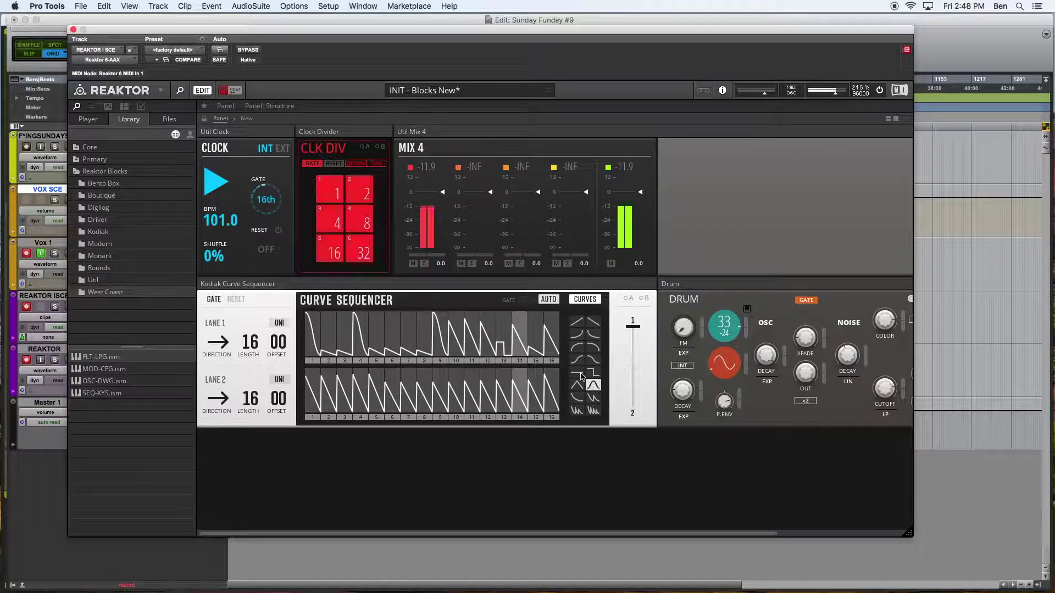
drag(507, 348, 503, 317)
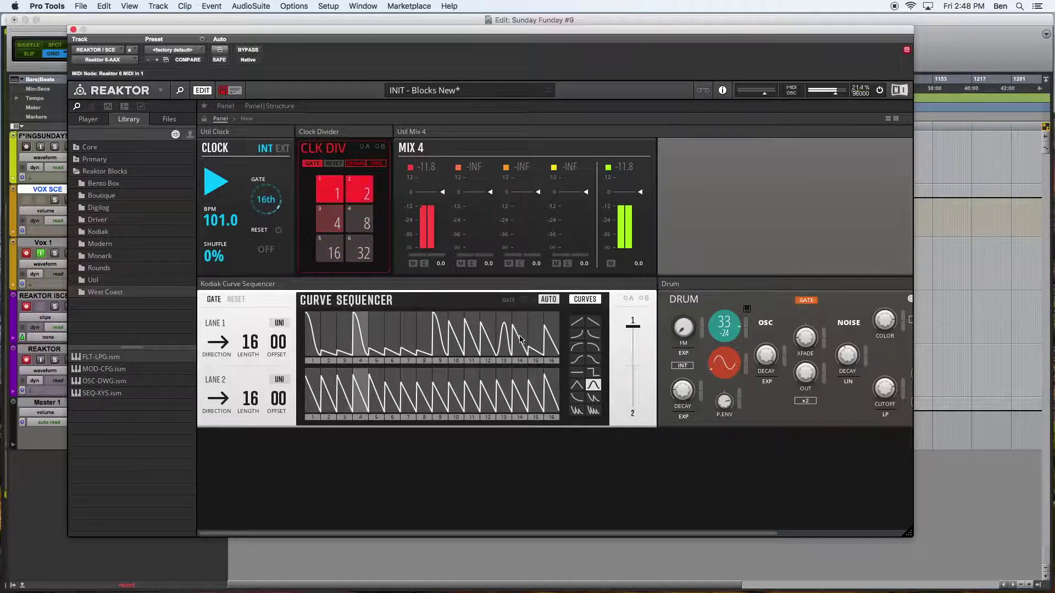
click(594, 360)
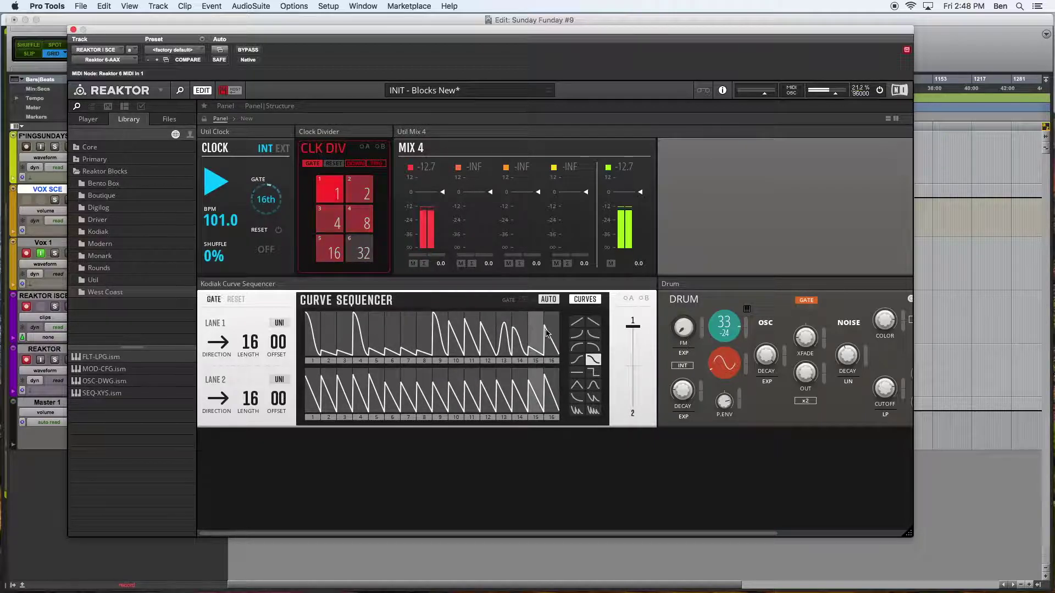
drag(519, 336, 511, 269)
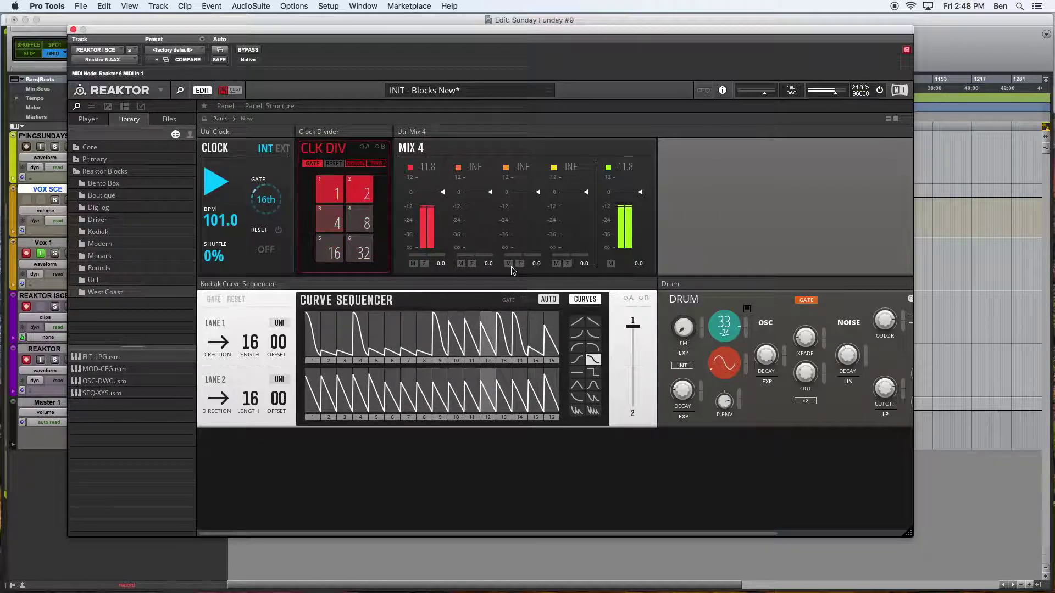
click(593, 385)
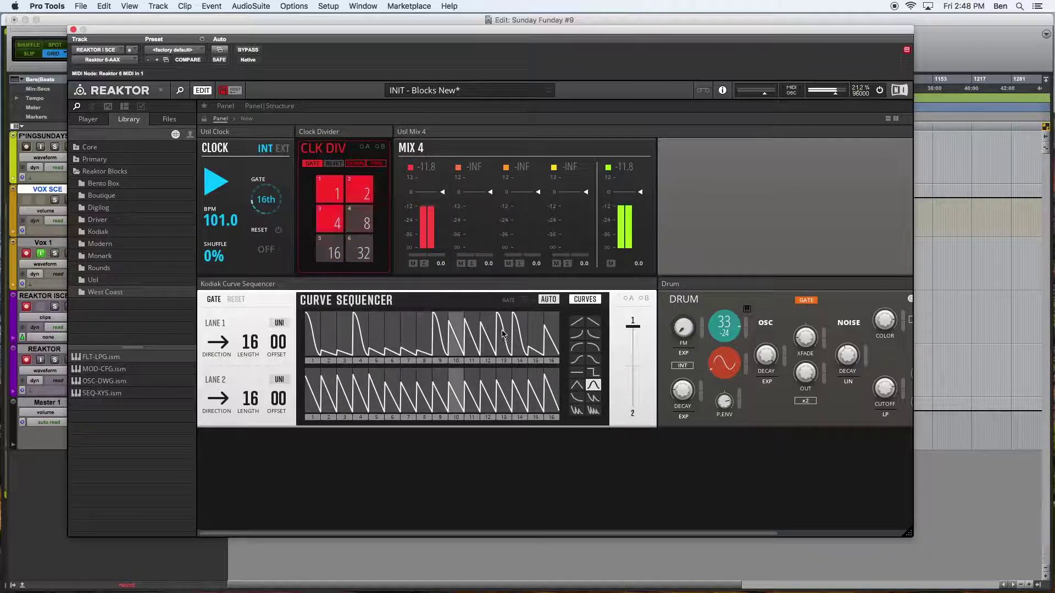
drag(501, 344, 502, 330)
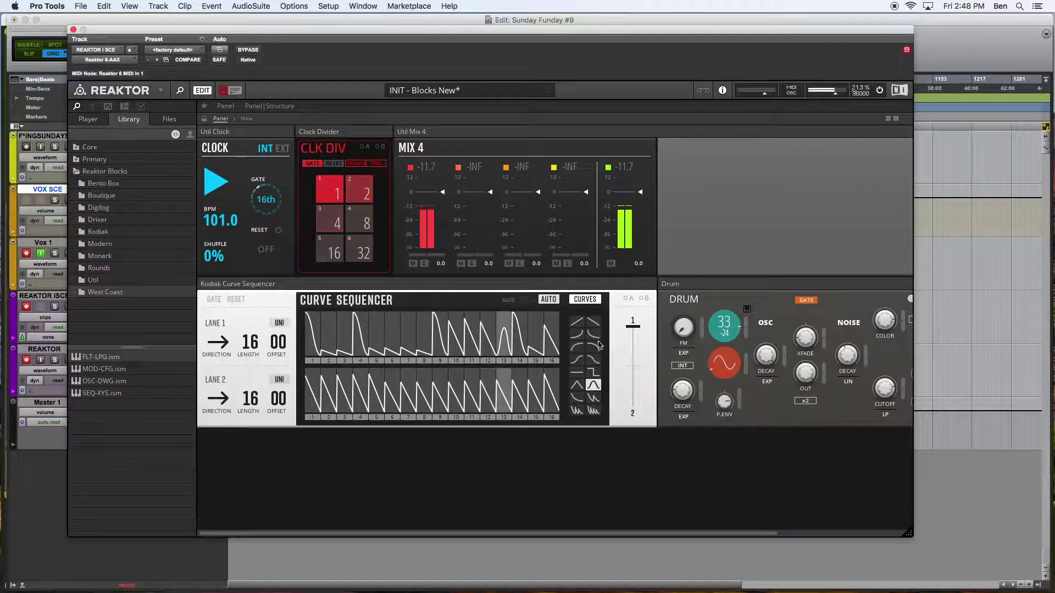
Give Lane 1 step 1 the convex falling curve at full level and step 16 a low linear falling ramp
click(594, 346)
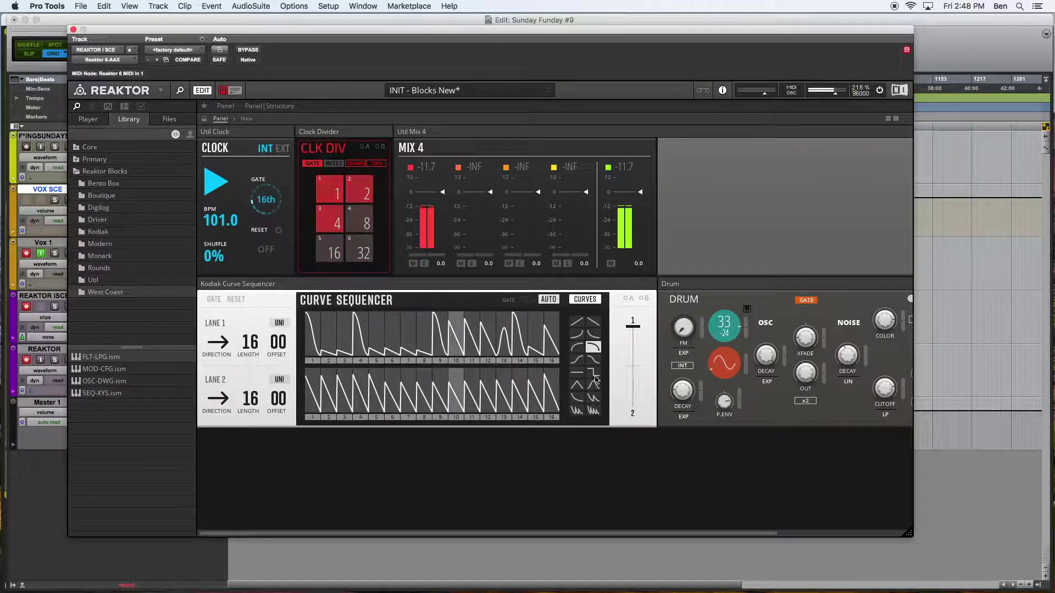
click(551, 334)
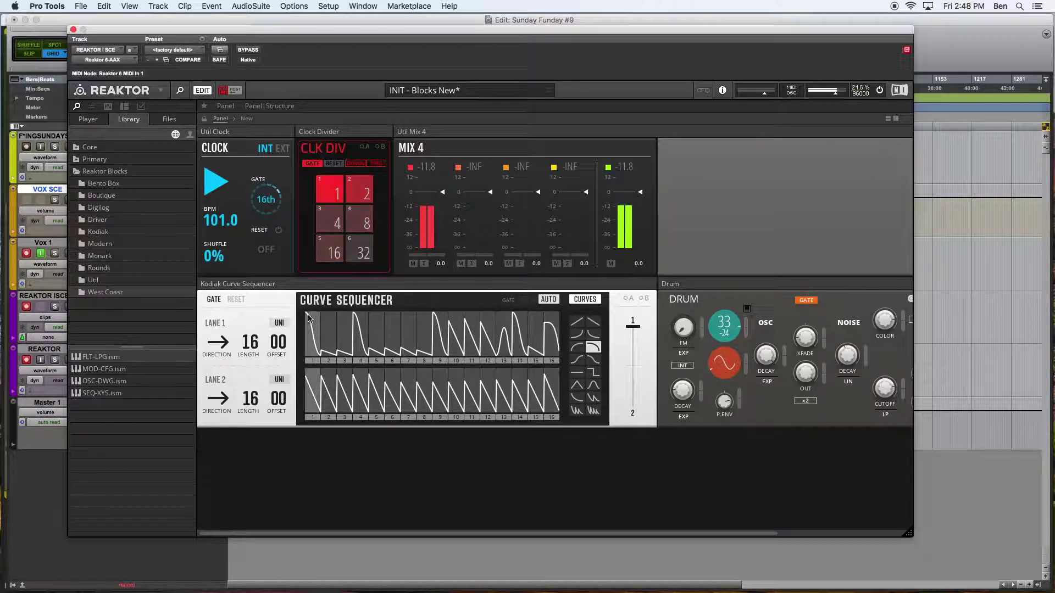
click(594, 323)
click(552, 344)
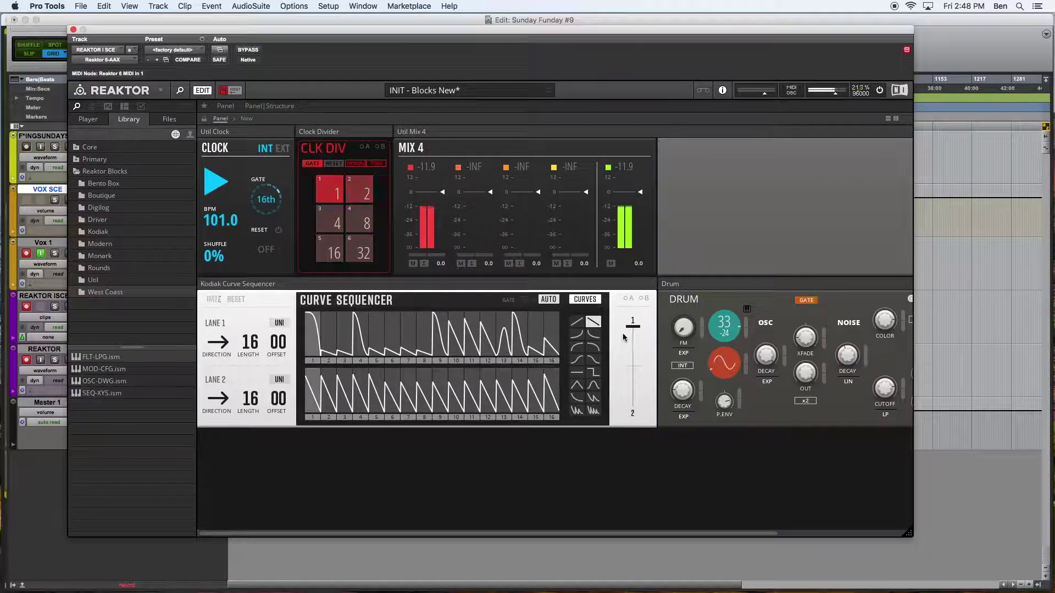
Raise Lane 1 step 2 to full level with the convex falling curve and step 5 with the falling S-curve
click(593, 346)
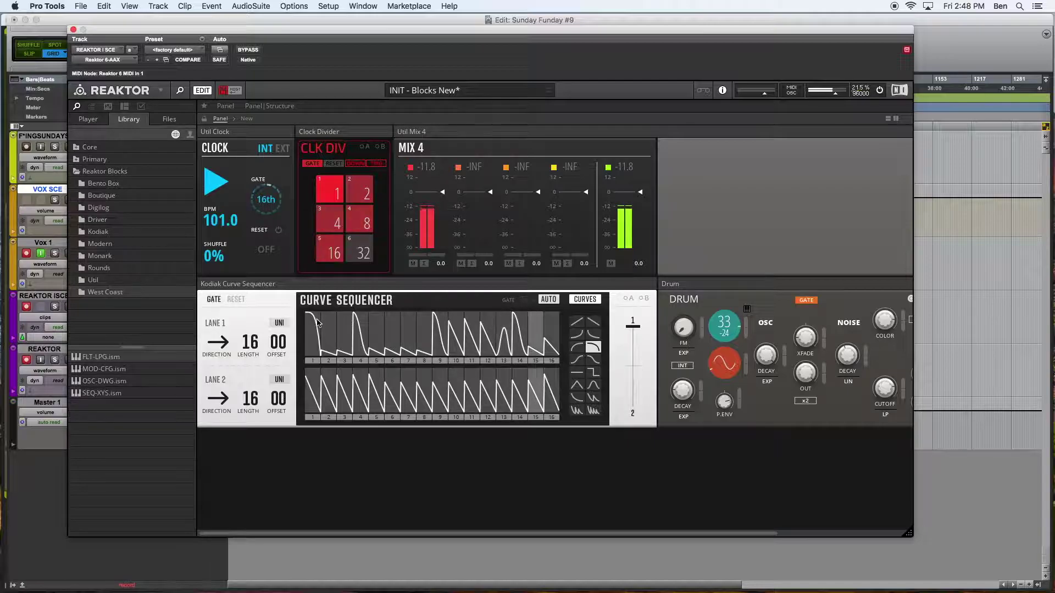
click(328, 338)
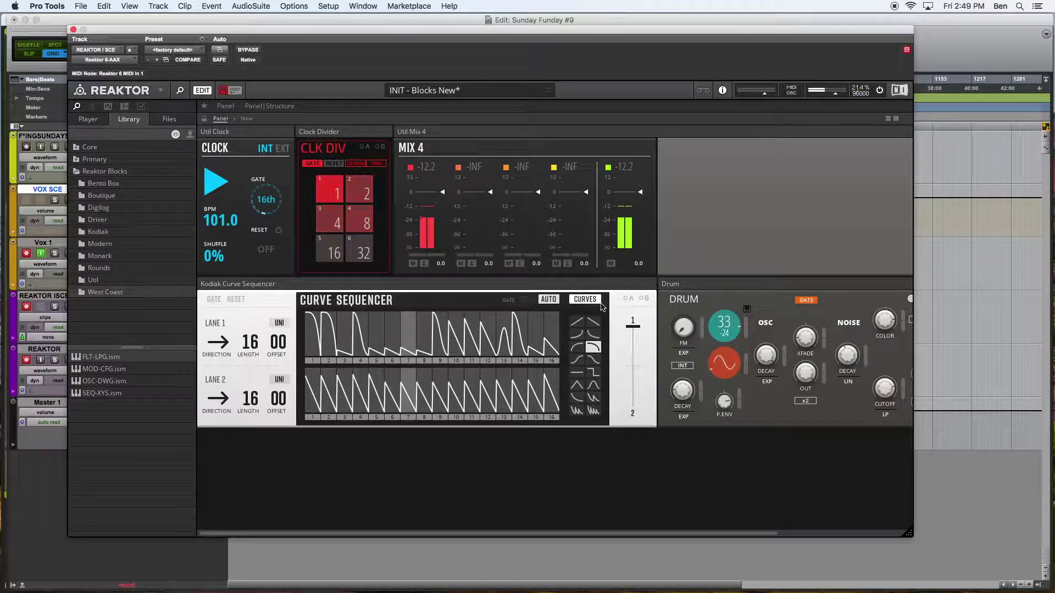
click(593, 360)
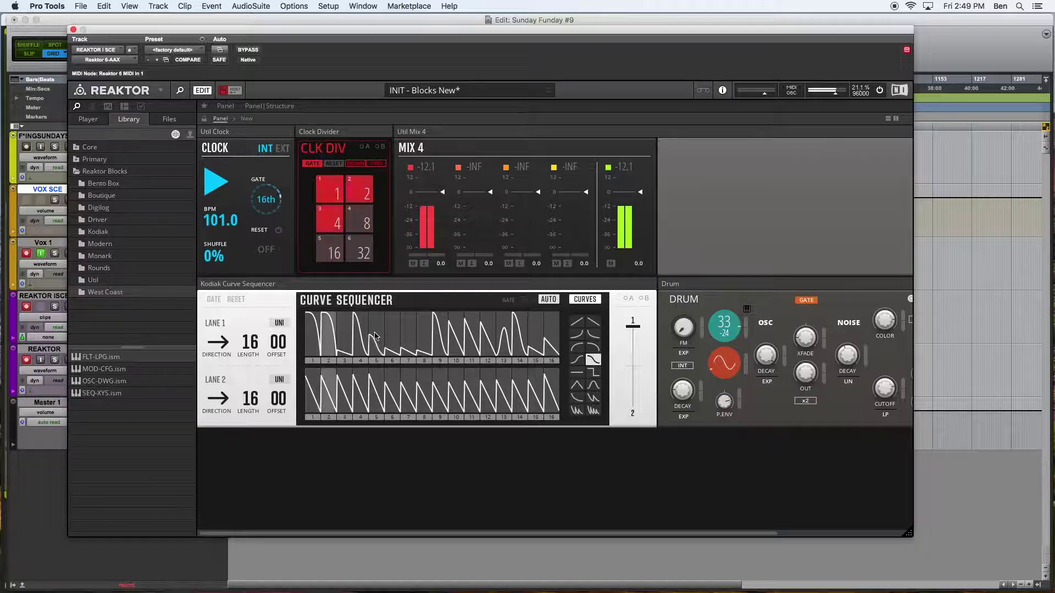
drag(376, 336, 372, 309)
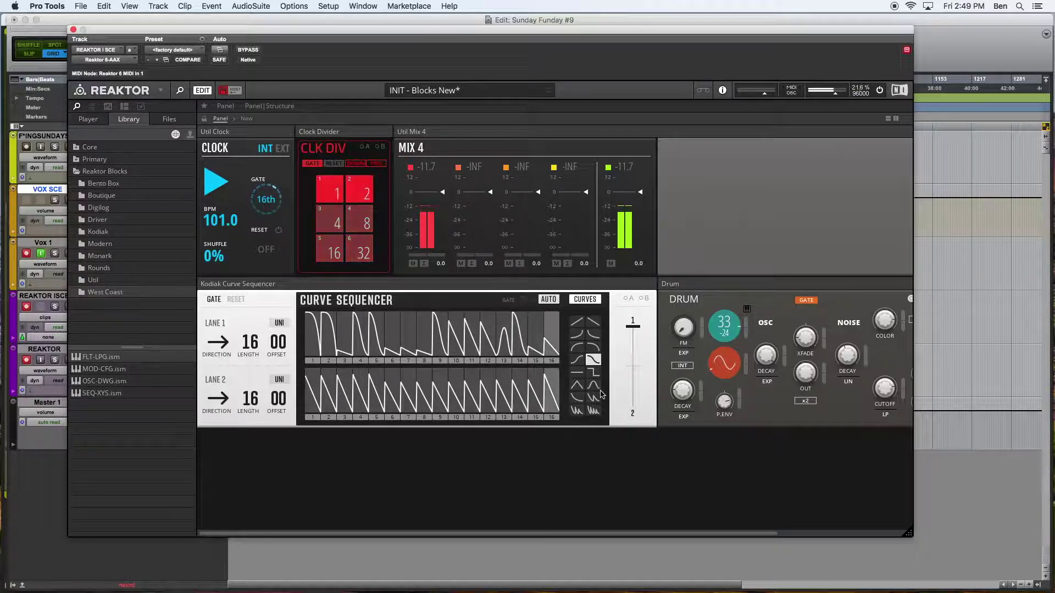
Replace the curve on Lane 1 step 4 with a low linear falling ramp
click(594, 324)
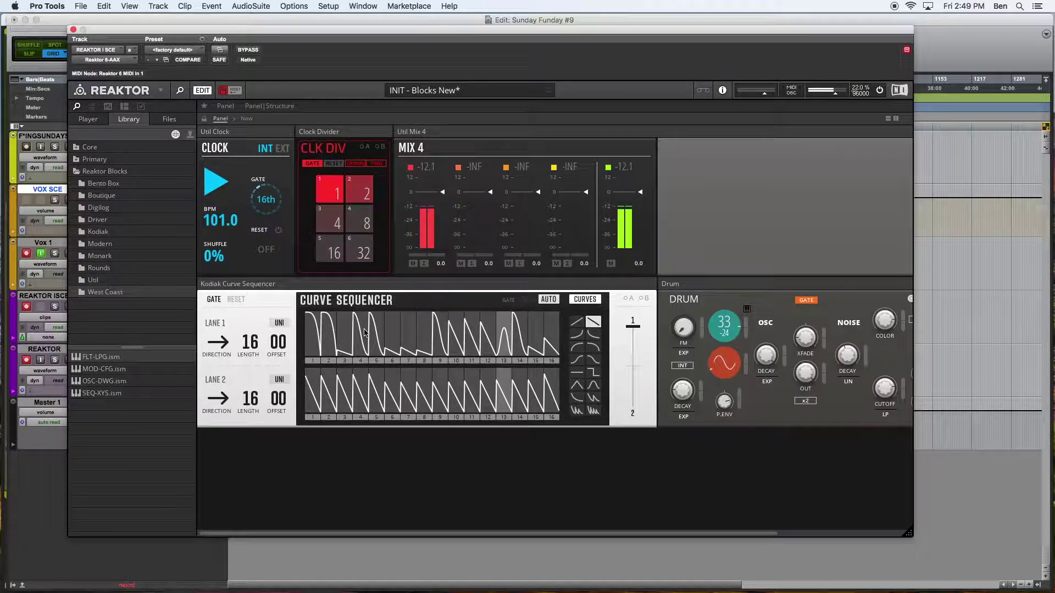
click(357, 348)
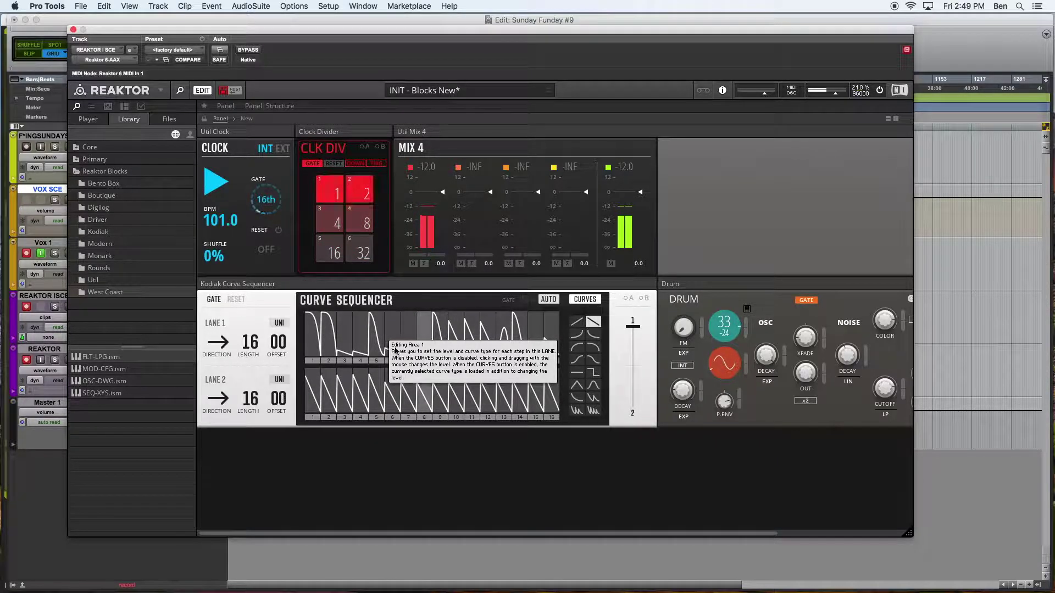
click(468, 333)
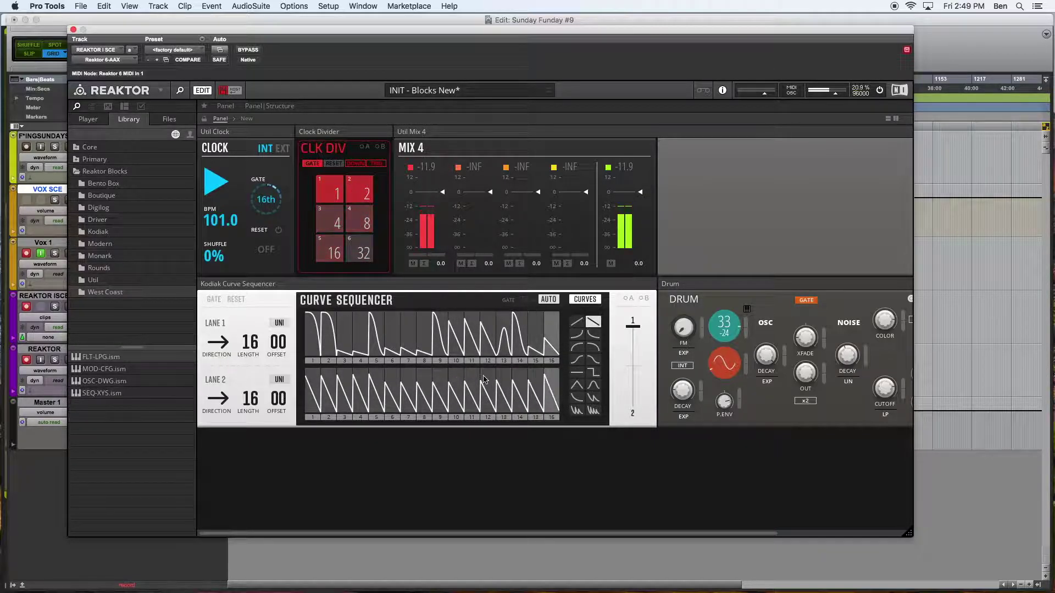
Set the low-pass gate's Pluck amount to about 10.4 and hide the library browser
scroll(662, 361, right, 2)
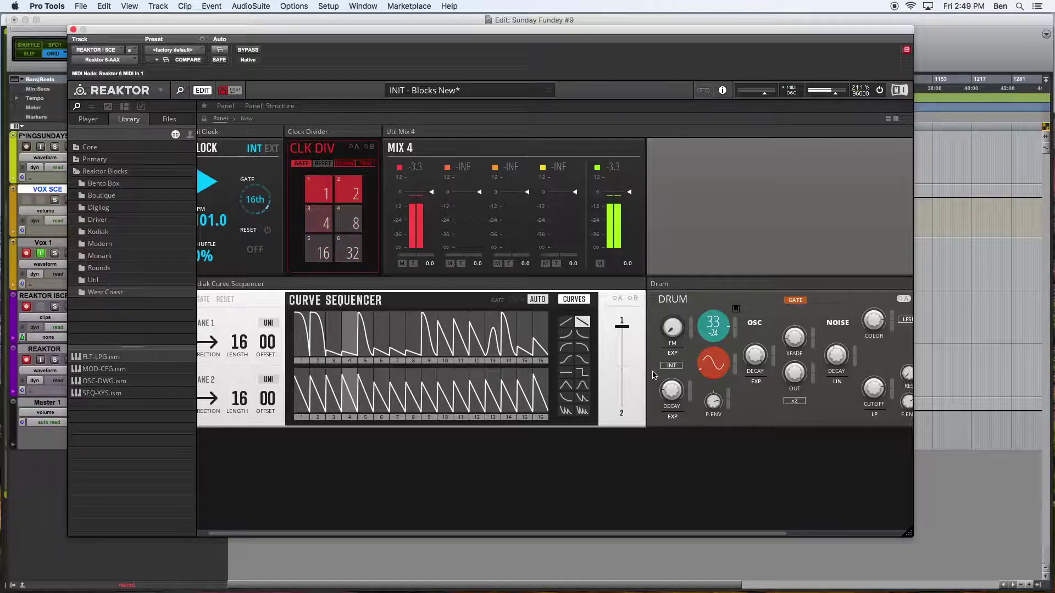
scroll(619, 426, right, 5)
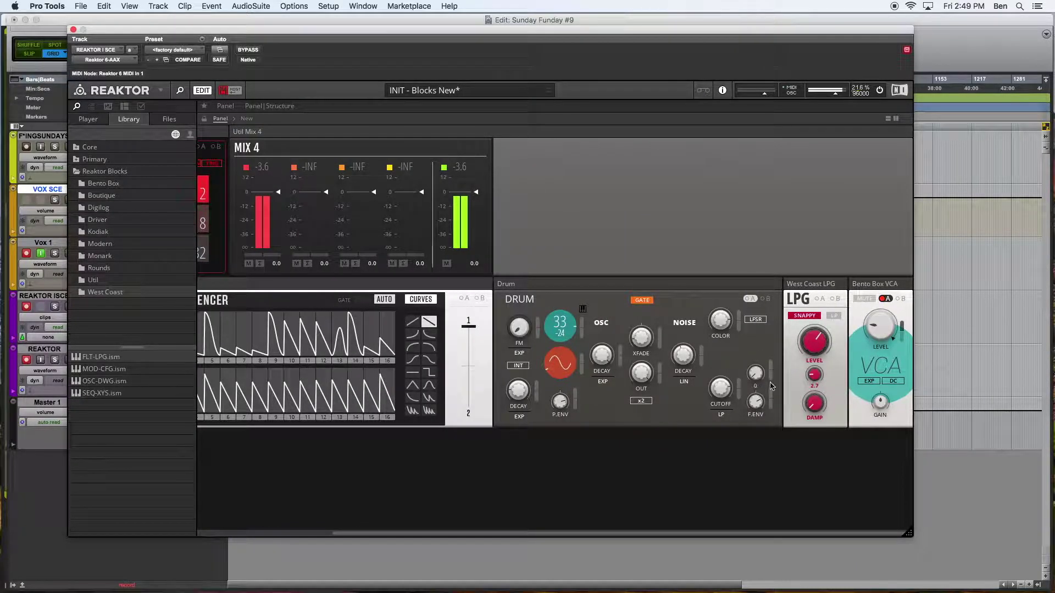
drag(816, 379, 816, 391)
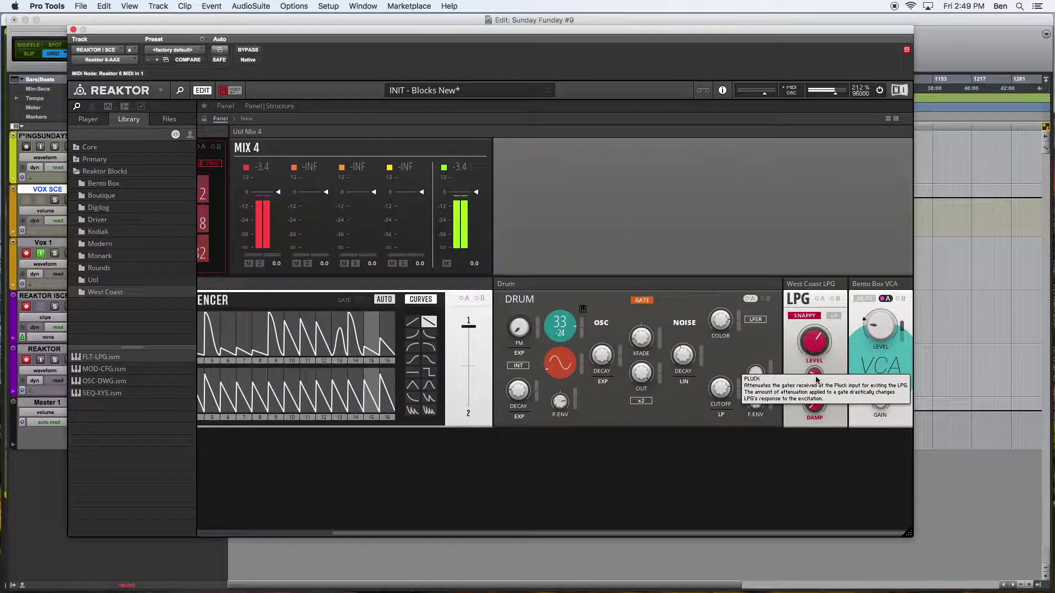
click(180, 90)
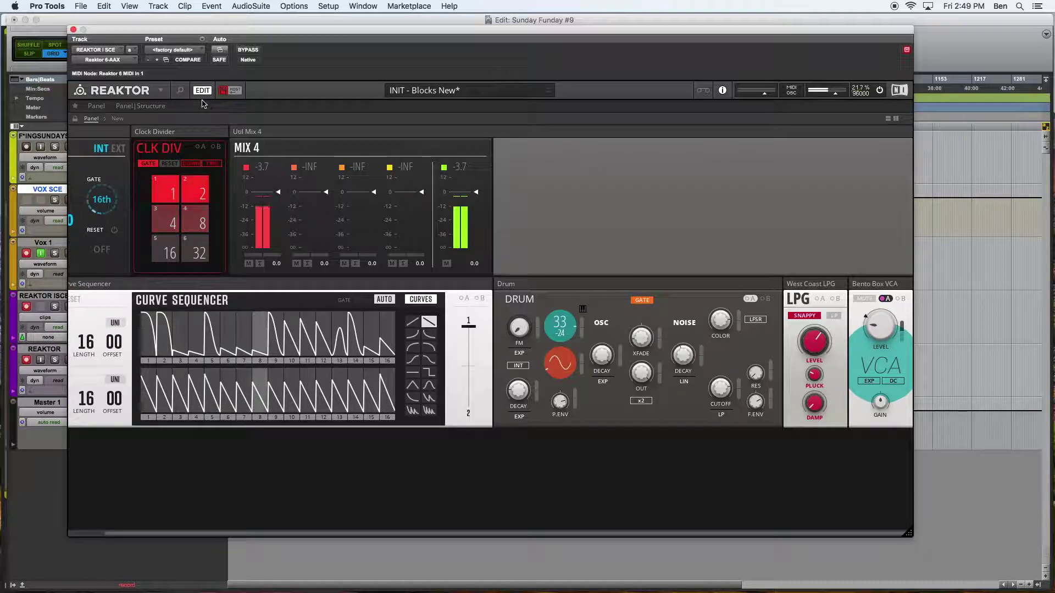
mouse_move(323, 35)
mouse_down()
mouse_move(321, 357)
mouse_move(302, 5)
mouse_move(317, 29)
mouse_up()
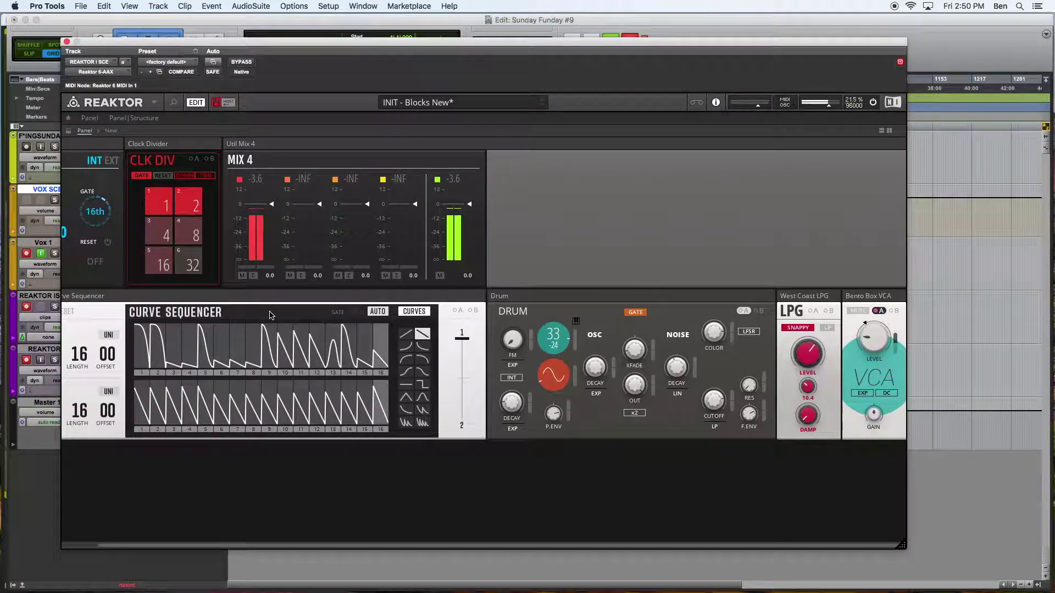
Stop and restart the clock, and lower the mixer's master level to -35.5
scroll(134, 208, left, 3)
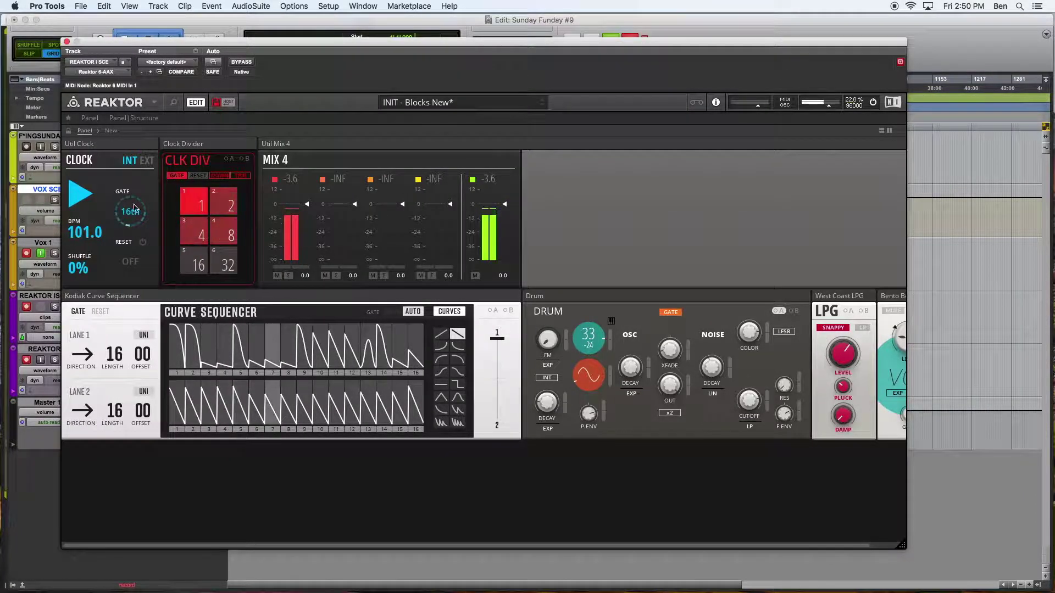
right_click(77, 198)
click(100, 205)
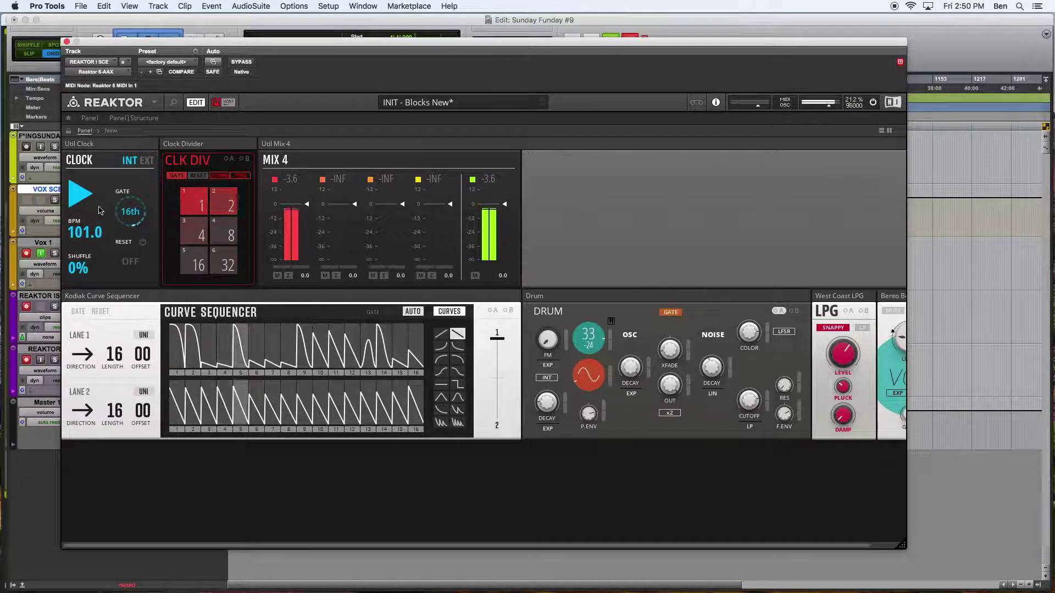
click(81, 199)
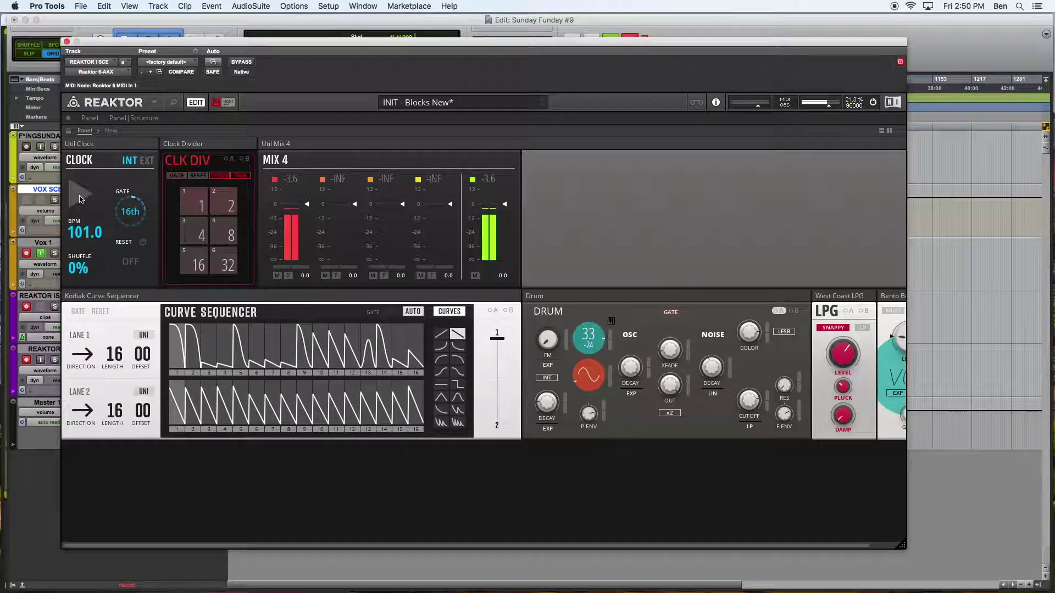
click(81, 199)
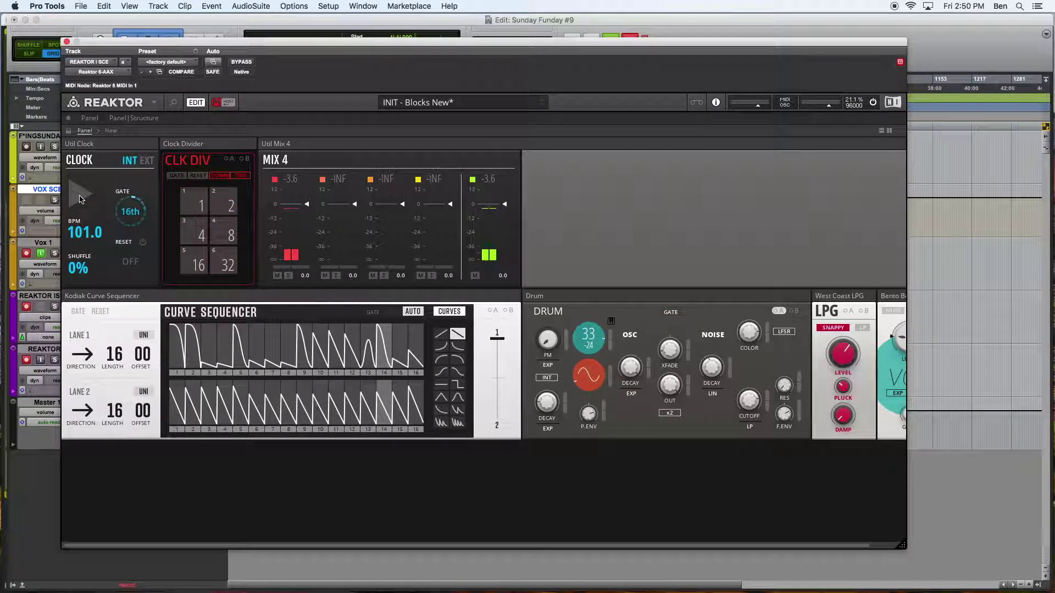
click(80, 199)
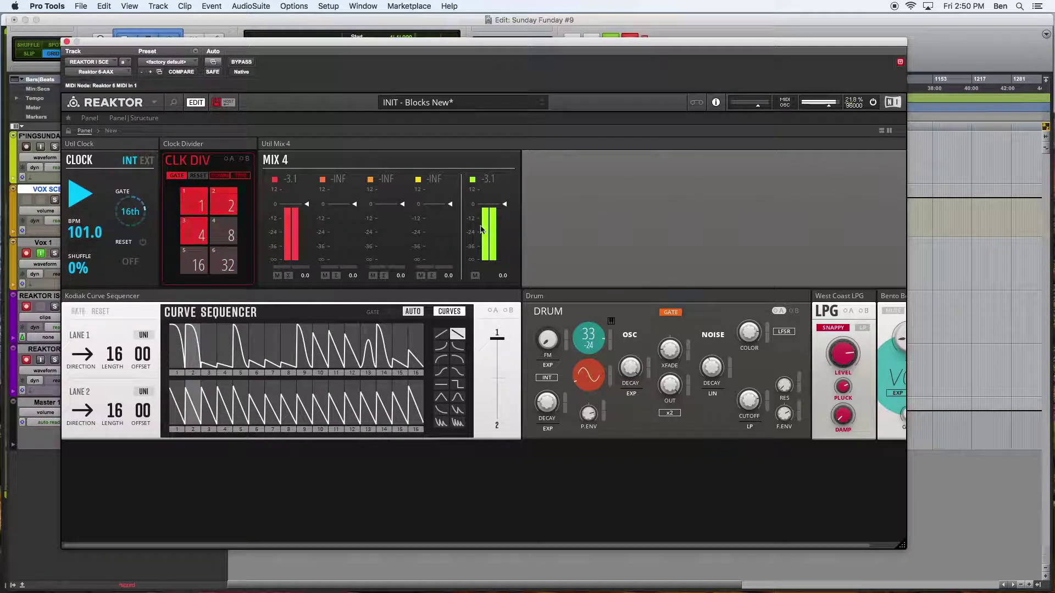
drag(504, 204, 508, 250)
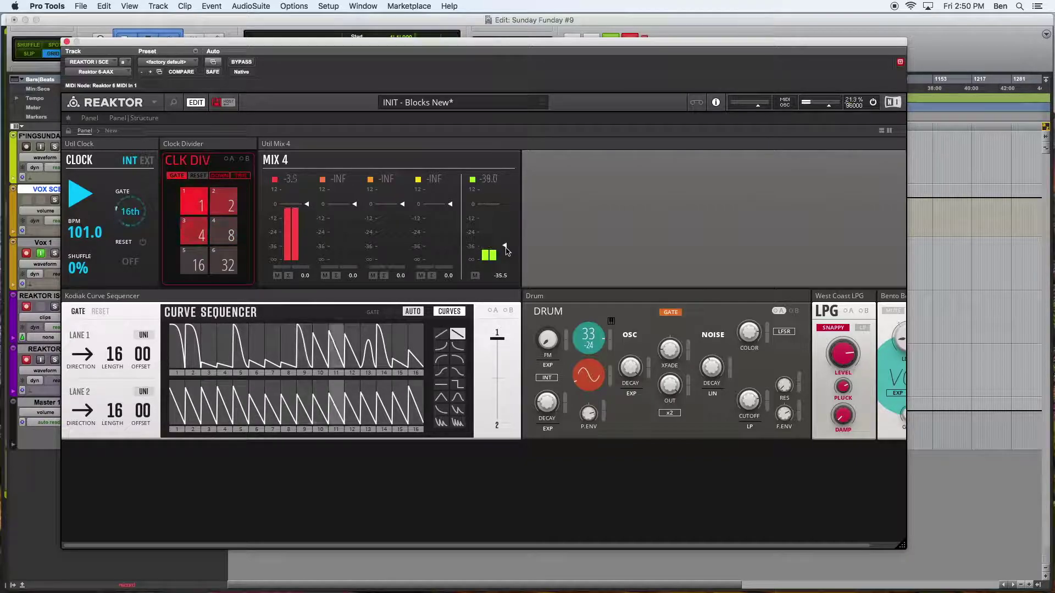
Show the structure alongside the panel and move the Util Mix 4 block down, below the row of connected blocks
click(132, 118)
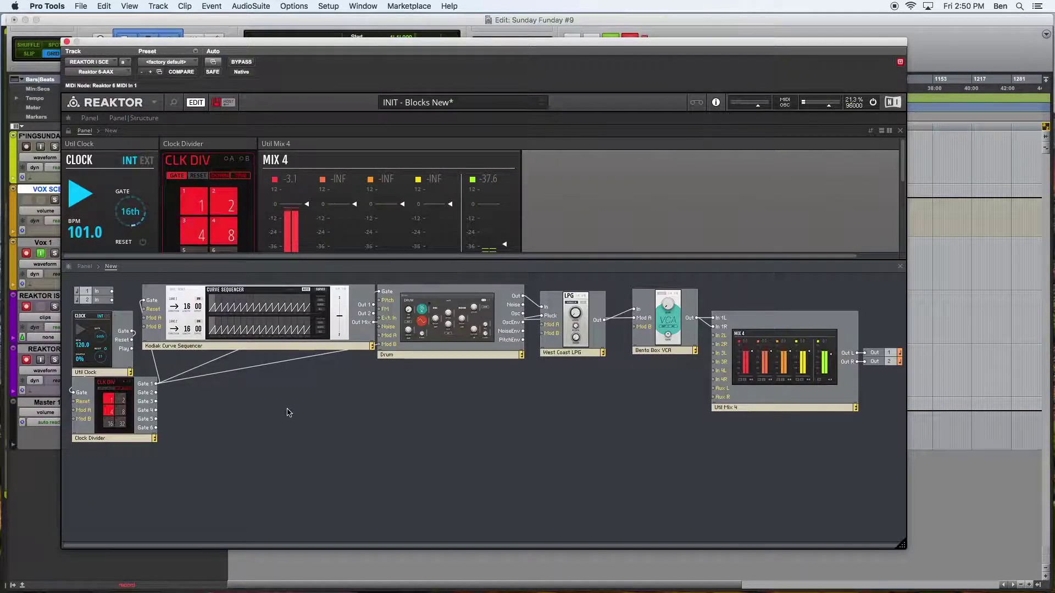
mouse_move(808, 387)
mouse_down()
mouse_move(805, 412)
mouse_move(800, 372)
mouse_up()
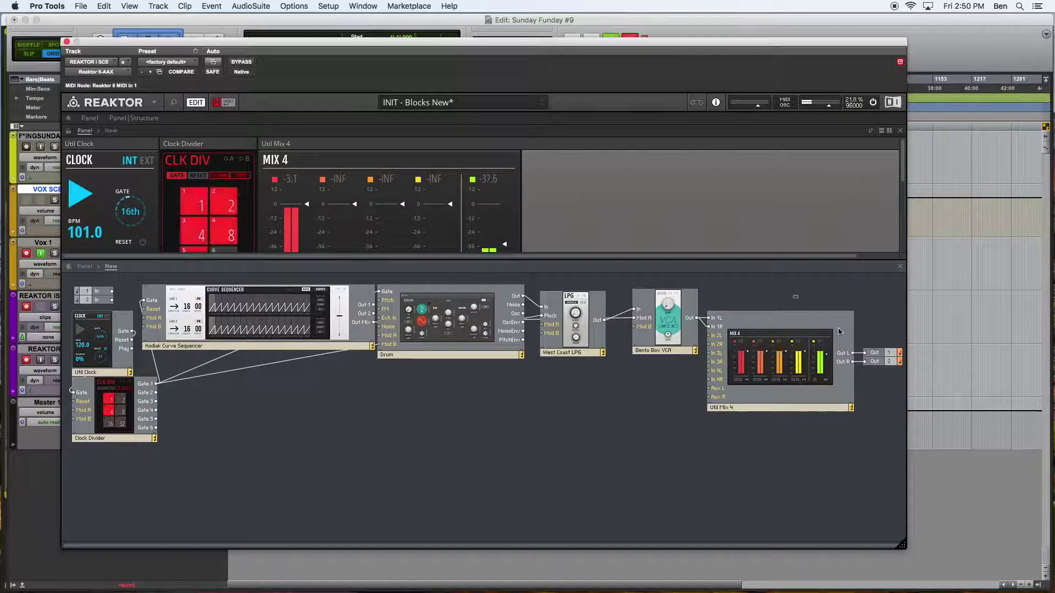
drag(788, 370, 801, 420)
click(500, 432)
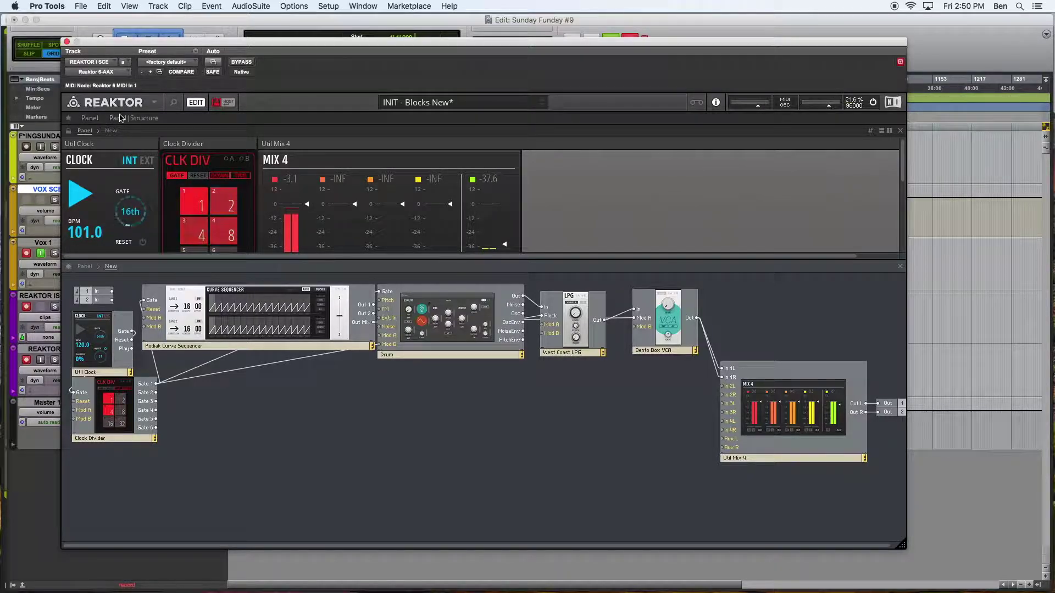
Add a Bento Box 8 Steps sequencer below the Curve Sequencer and wire the Clock Divider's Gate 2 to its Gate input
click(173, 103)
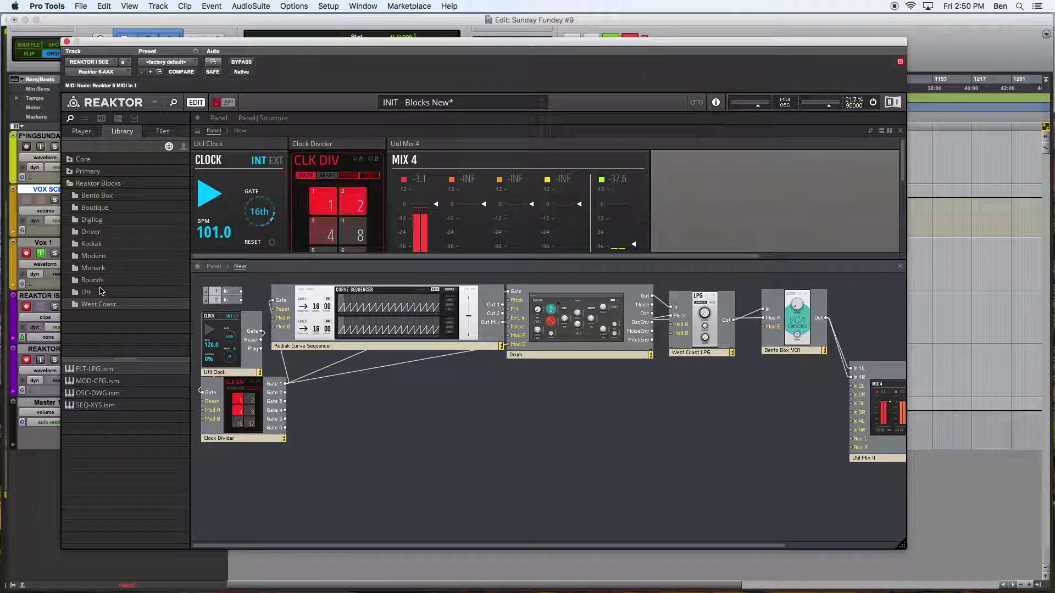
click(110, 196)
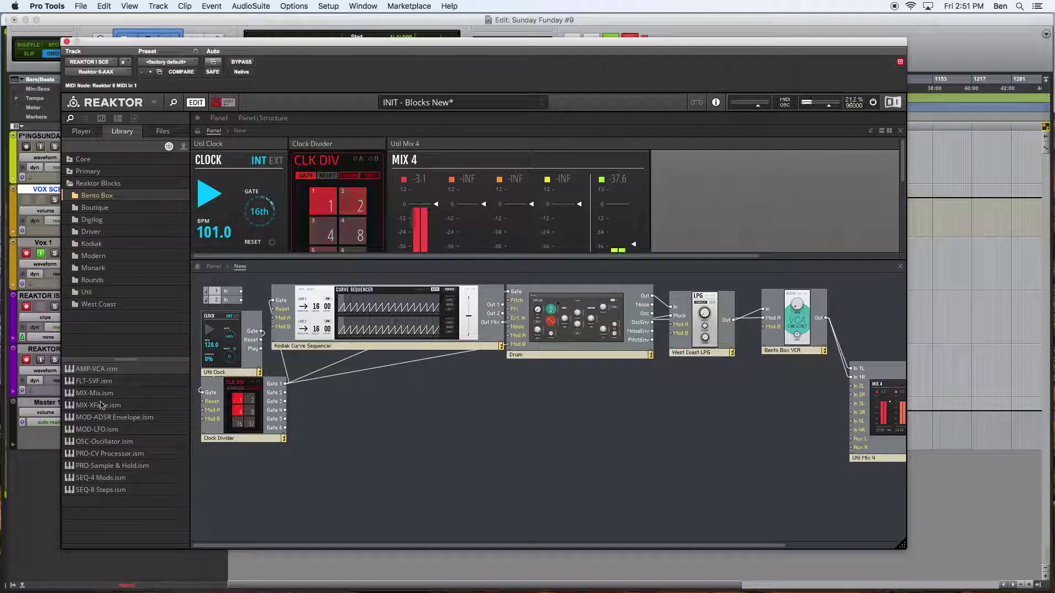
click(106, 491)
drag(88, 491, 379, 416)
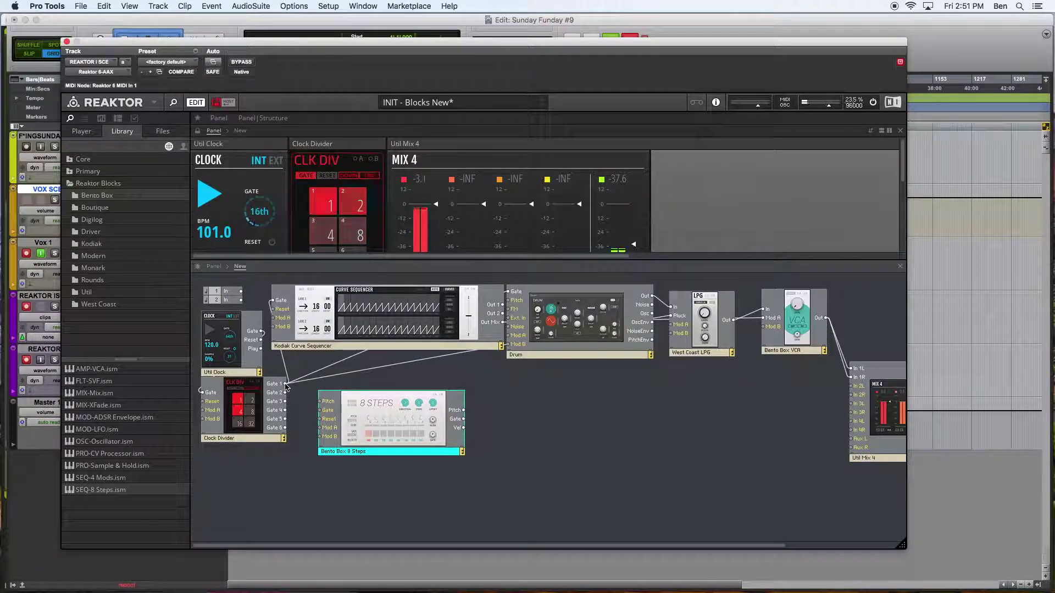
mouse_move(410, 436)
mouse_down()
mouse_move(387, 422)
mouse_move(414, 428)
mouse_up()
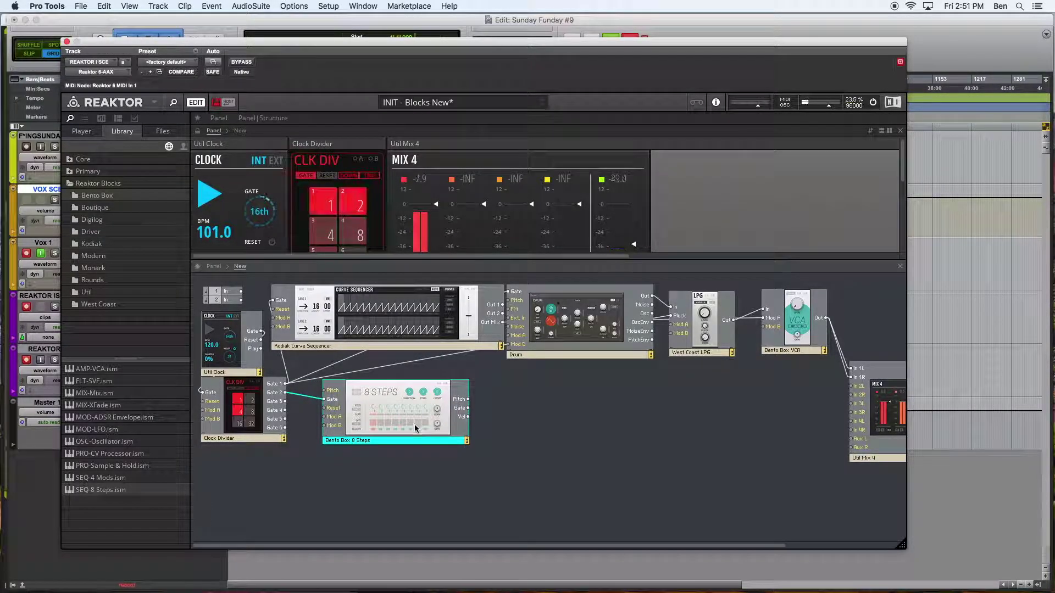
click(513, 428)
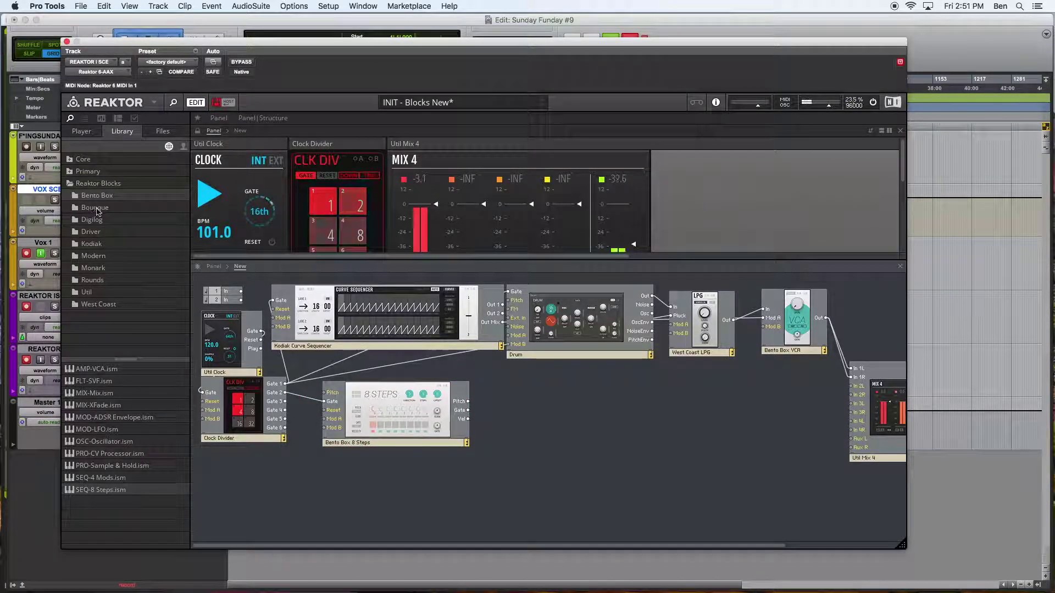
Add the NHT OSC block from the user library's _OSC folder to the structure, beside the 8 Steps sequencer
click(124, 195)
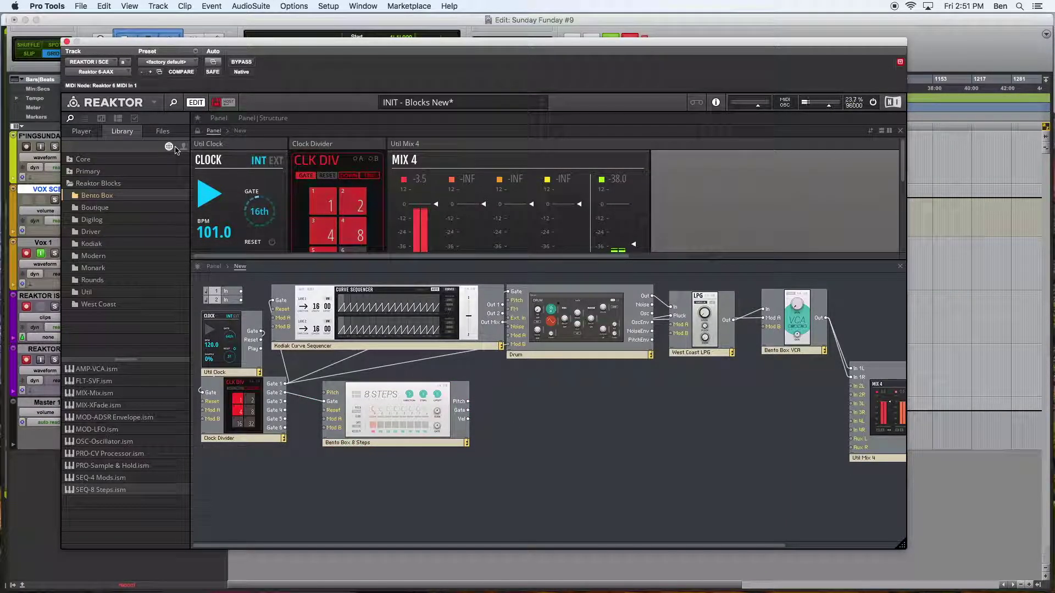
click(160, 131)
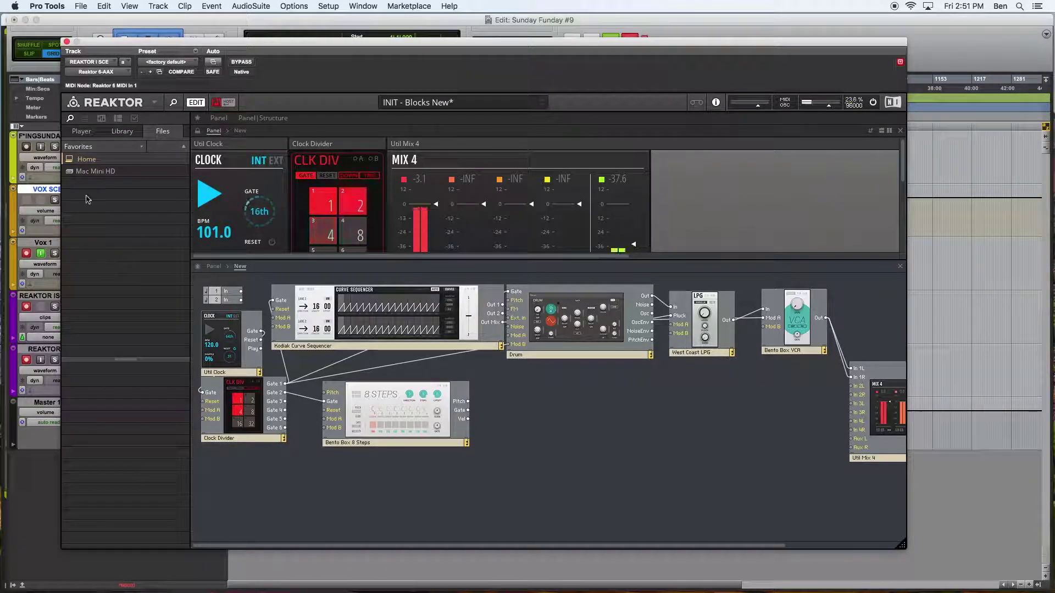
click(122, 132)
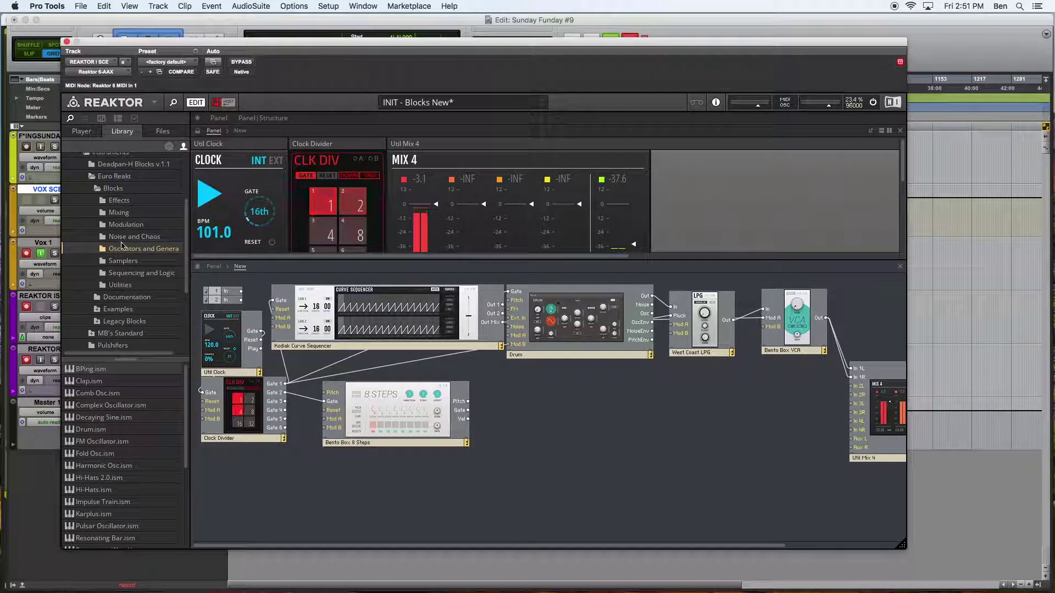
click(96, 188)
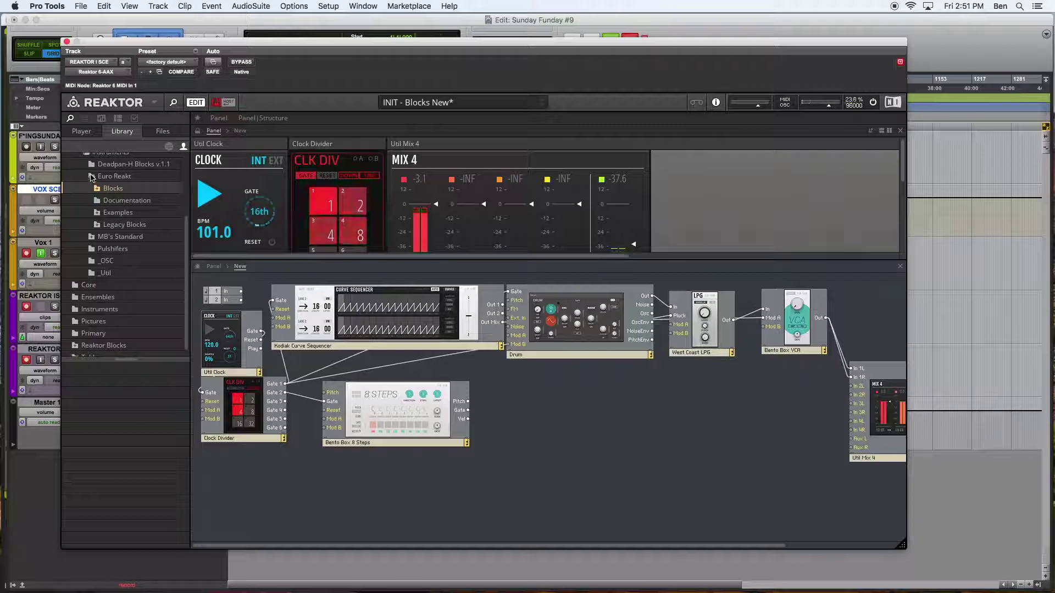
click(92, 176)
click(107, 253)
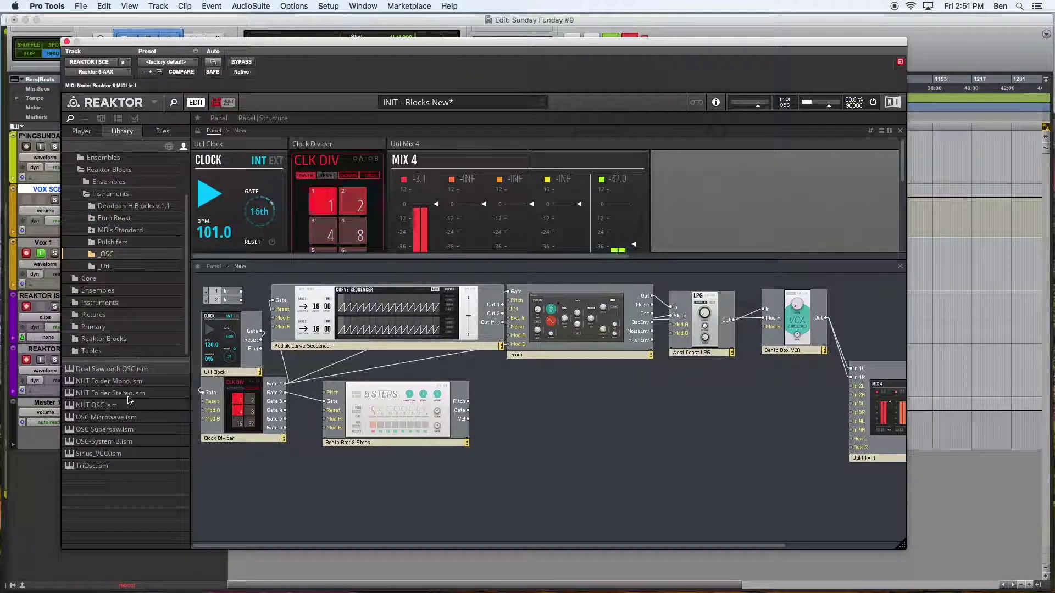
click(102, 442)
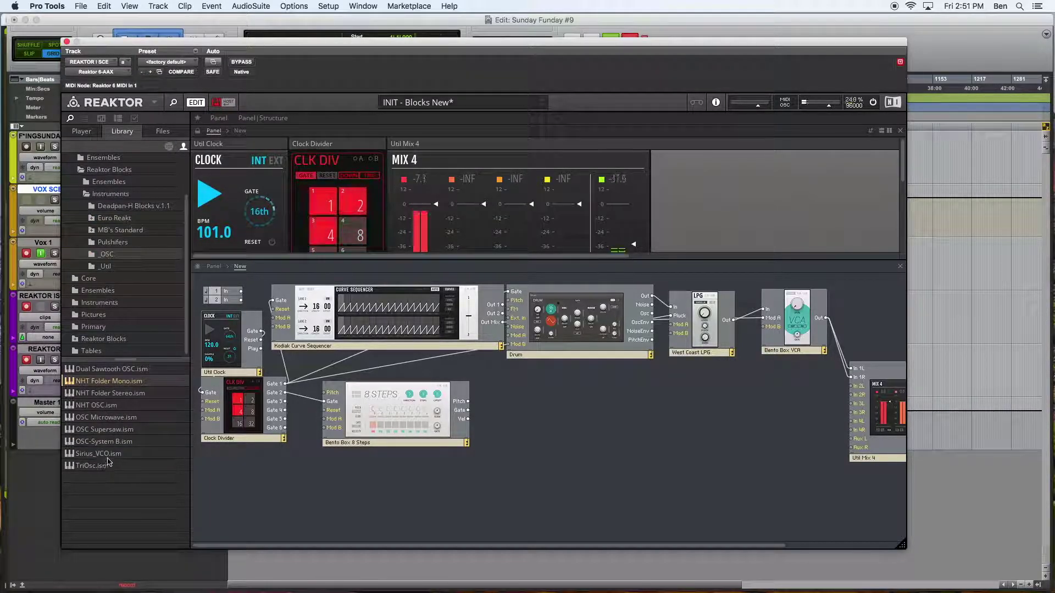
drag(94, 405, 541, 416)
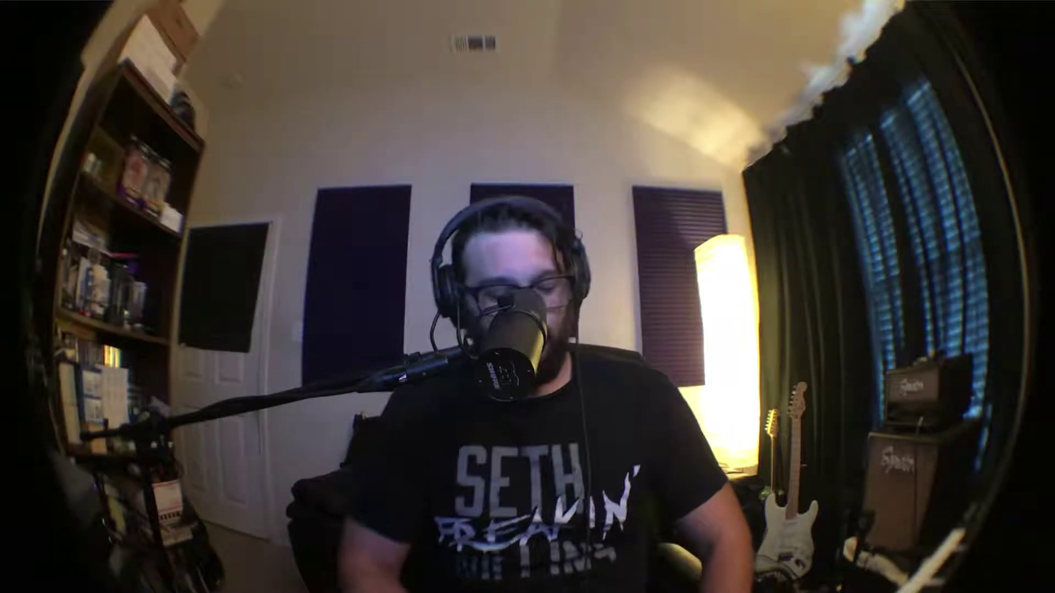
Switch to Firefox, search Google for "nht osc reaktor" and examine the Nested Hyperbole entry in the Reaktor User Library
text(nhy osc https://www.google.com/?gws_rd=ssl)
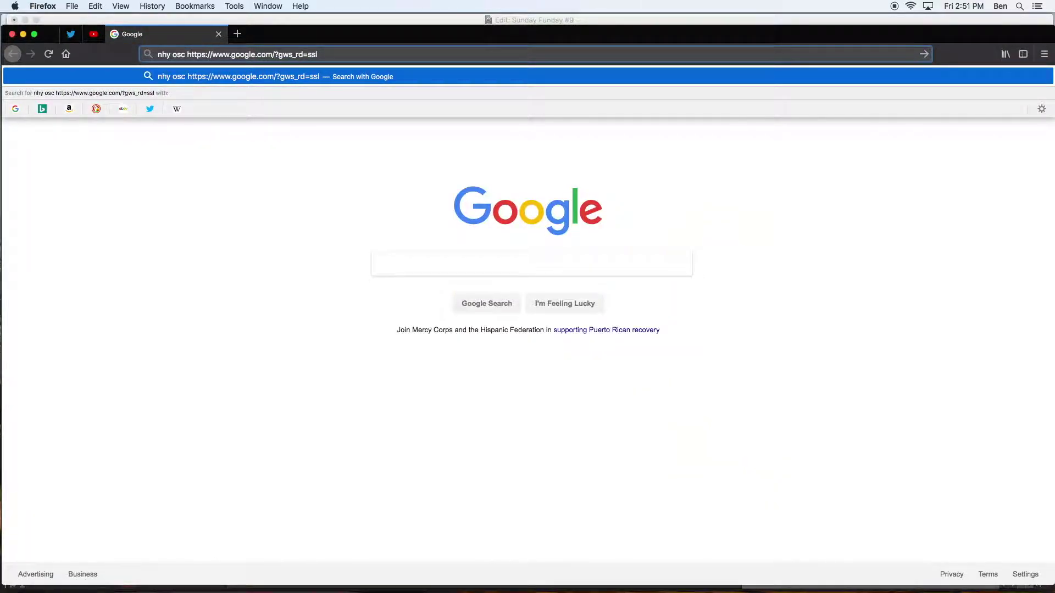
key(super+a)
text(nht)
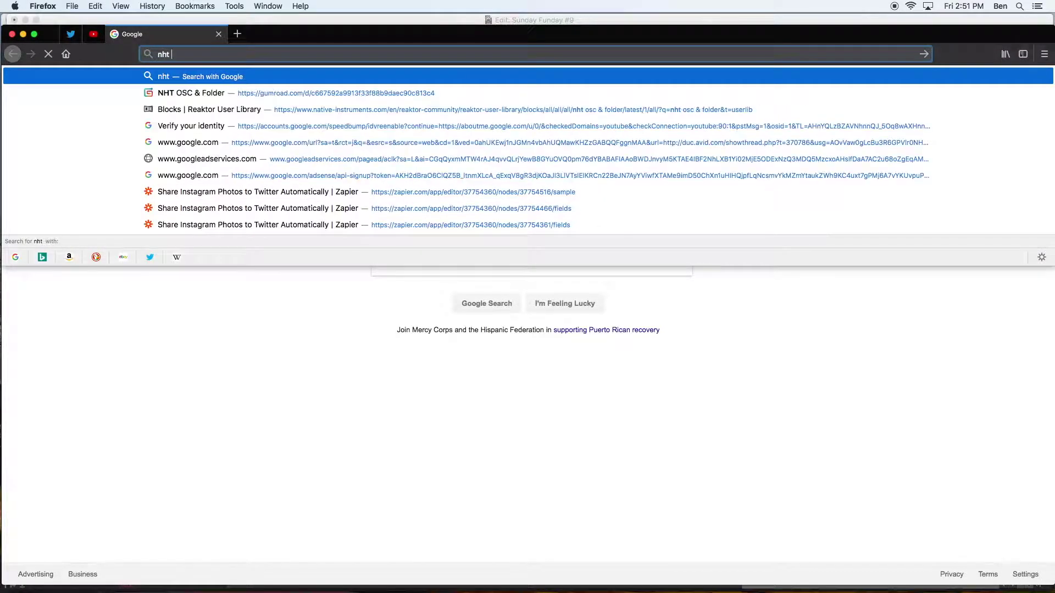
text( osc)
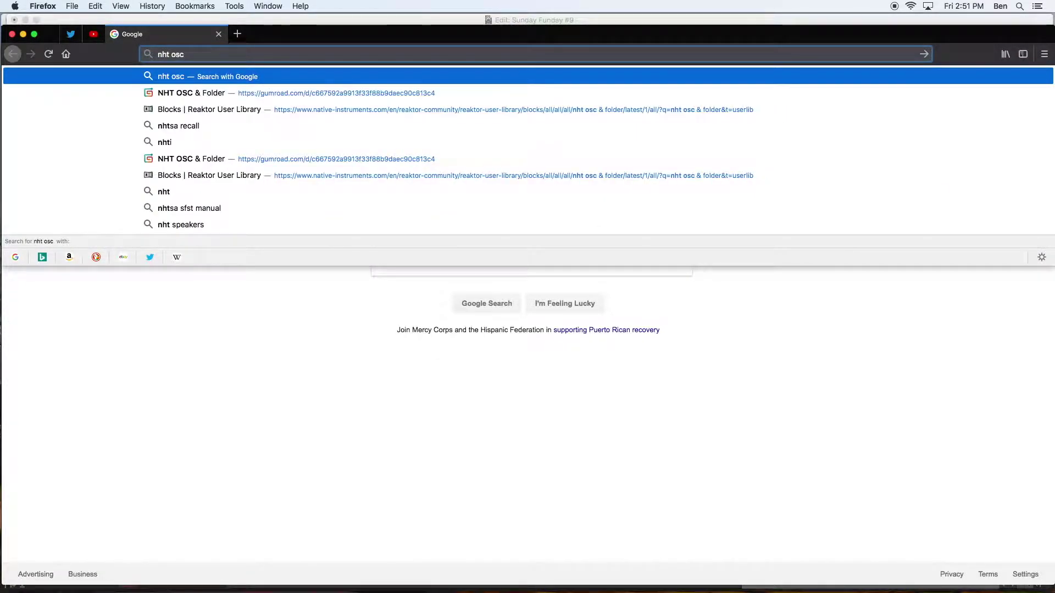
text( reaktor)
key(Return)
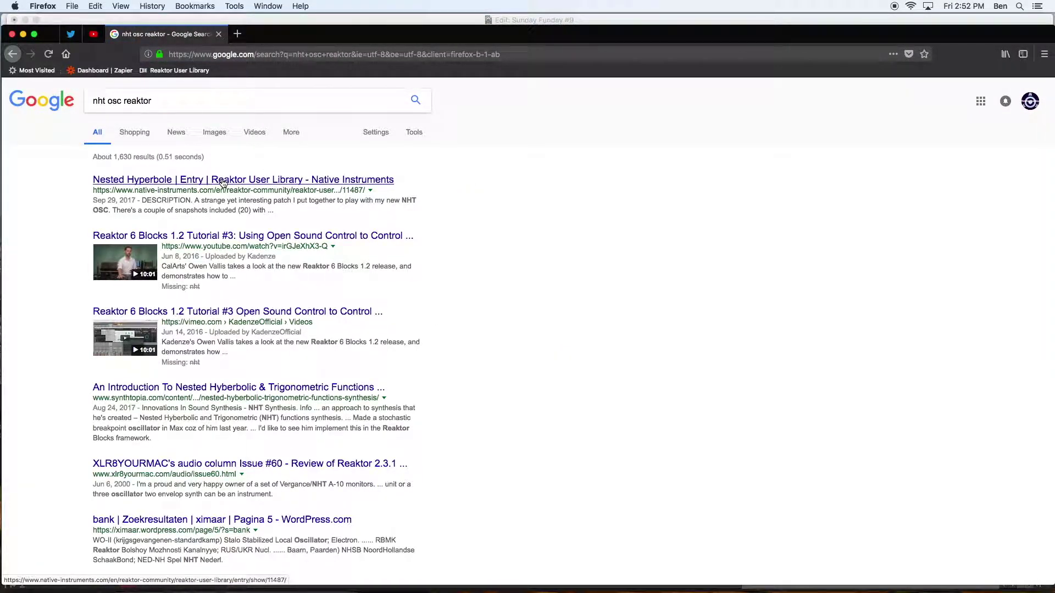
click(223, 181)
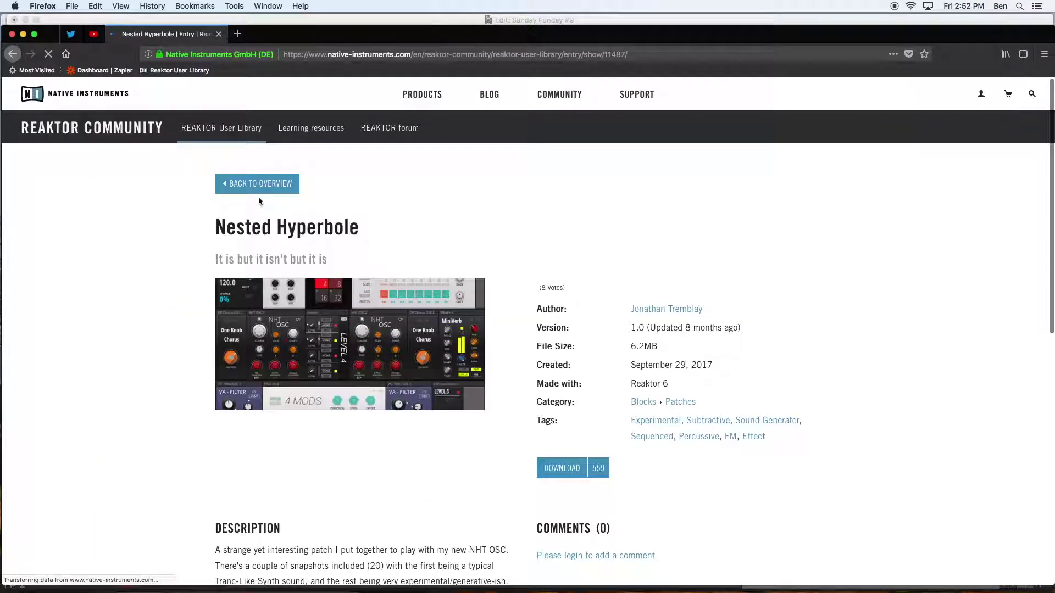
scroll(374, 312, down, 3)
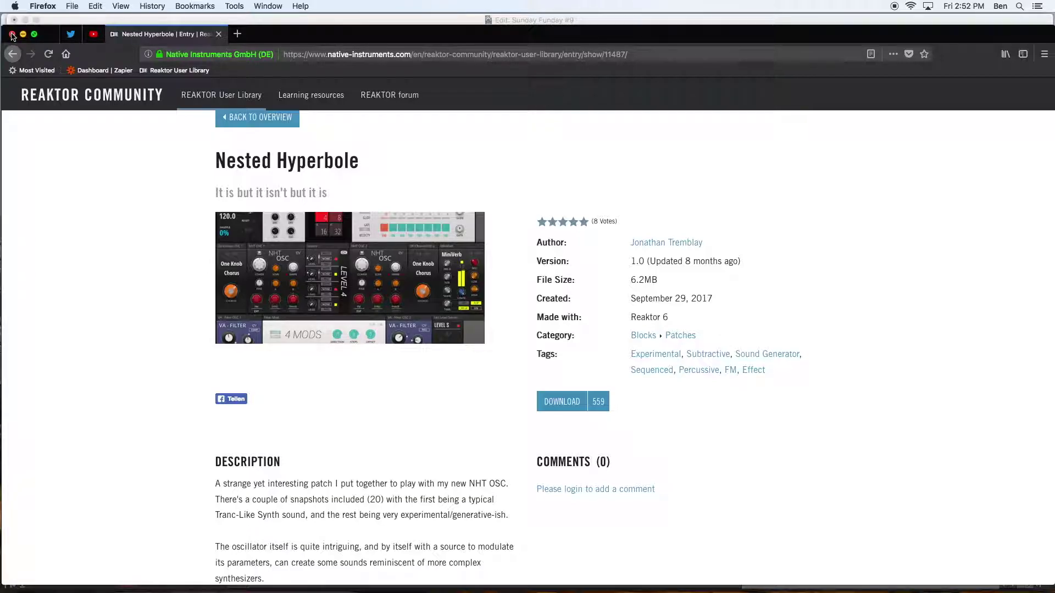
Return to Reaktor from Firefox, wire the 8 Steps Pitch output to the NHT OSC Pitch input and position NHT OSC beside the sequencer
click(12, 34)
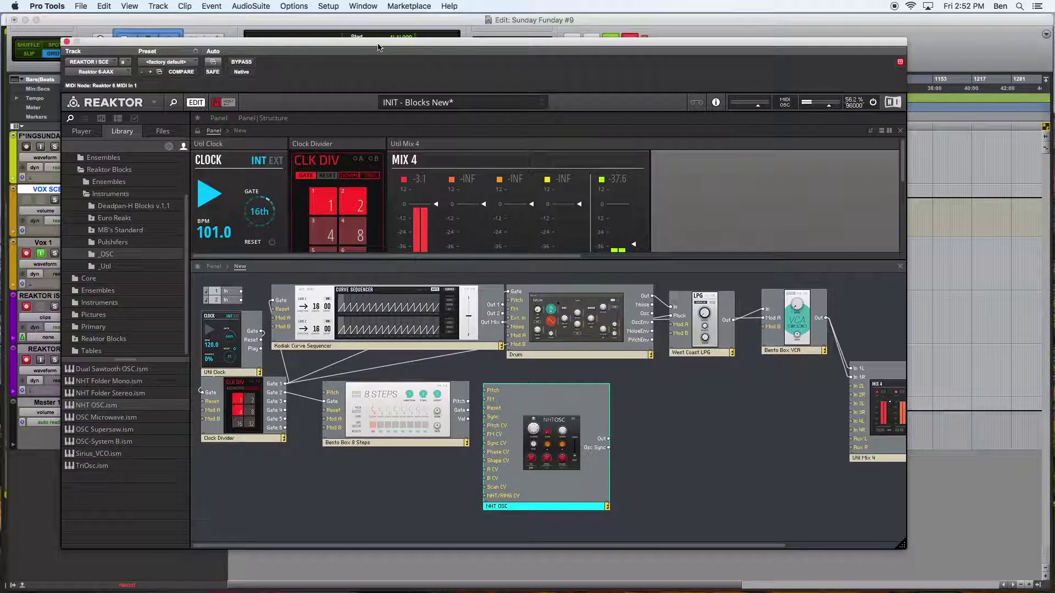
drag(583, 467, 549, 460)
drag(512, 401, 508, 392)
click(406, 411)
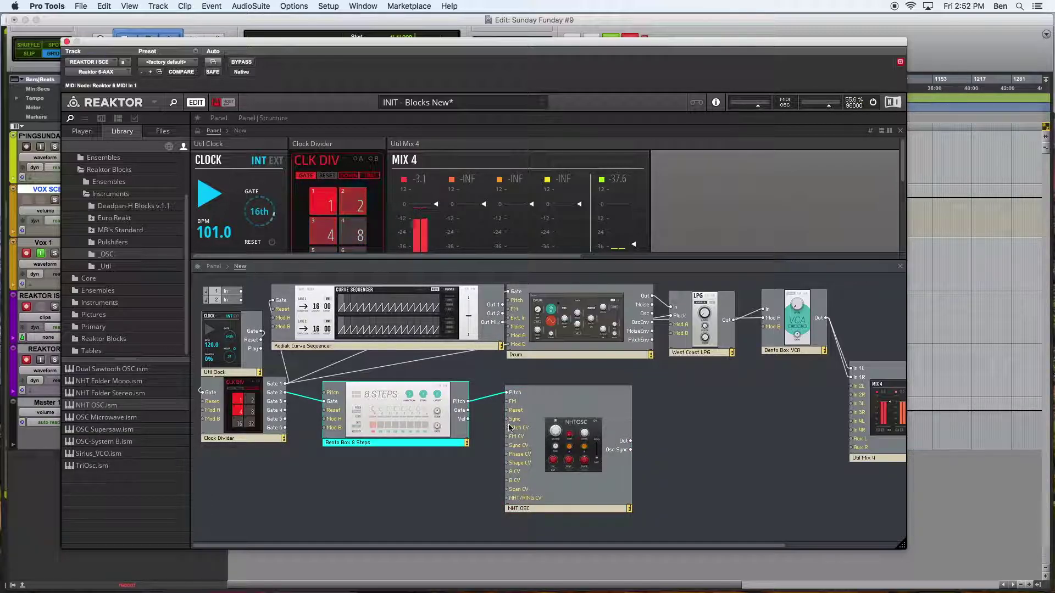
click(731, 464)
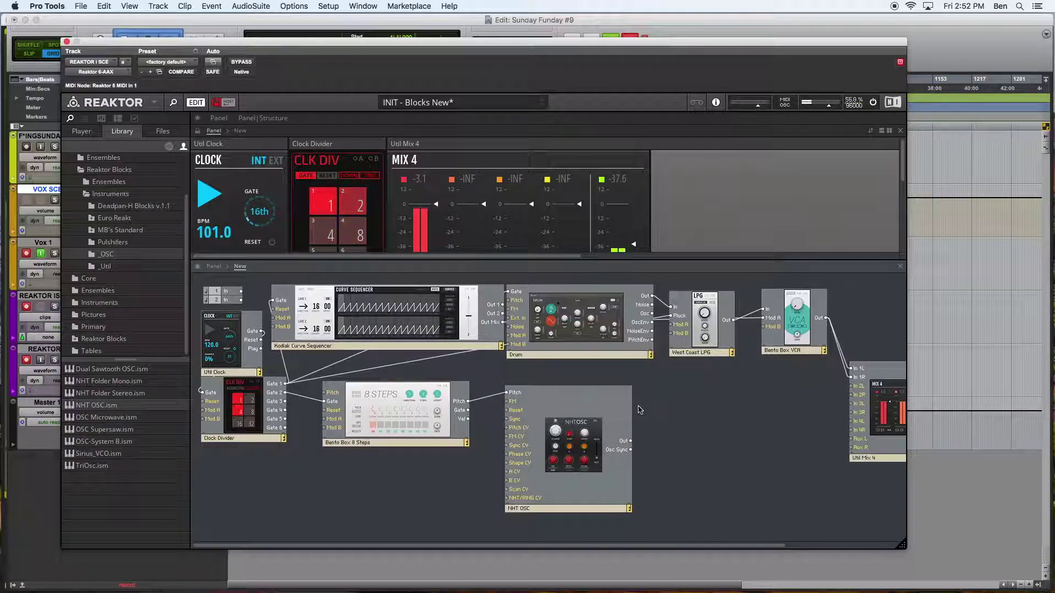
drag(587, 452, 567, 454)
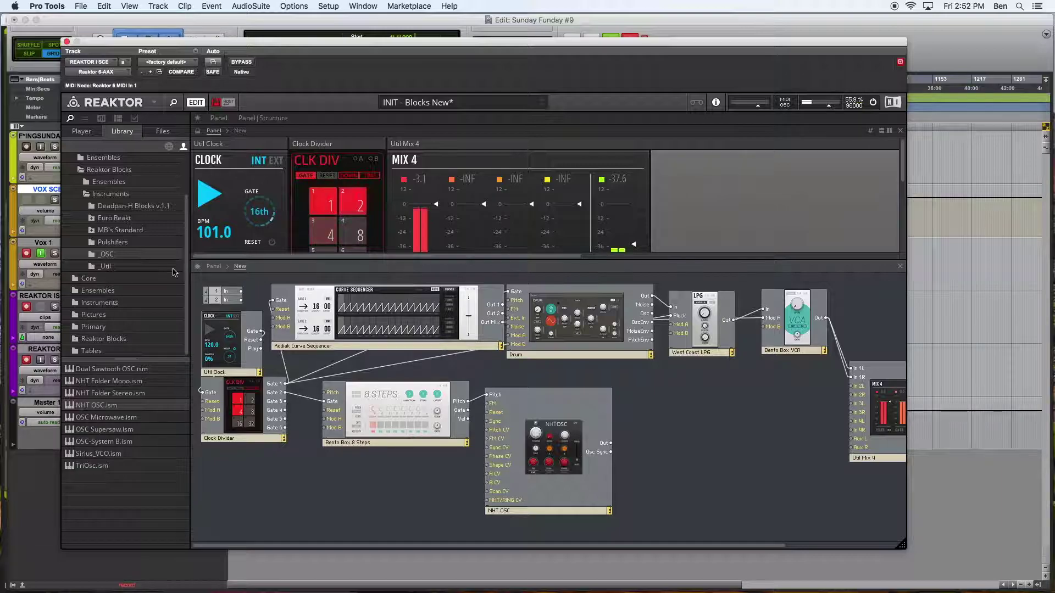
Add a Bento Box VCA and ADSR Envelope, wire the envelope's Out to the VCA's Mod A, and place both beside NHT OSC
click(171, 146)
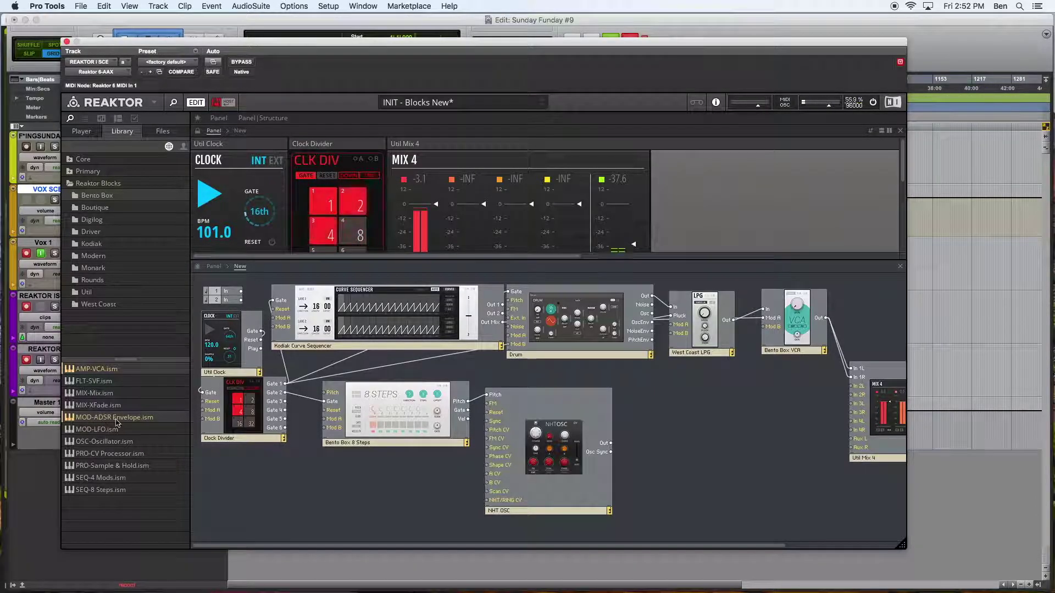
drag(95, 421, 725, 509)
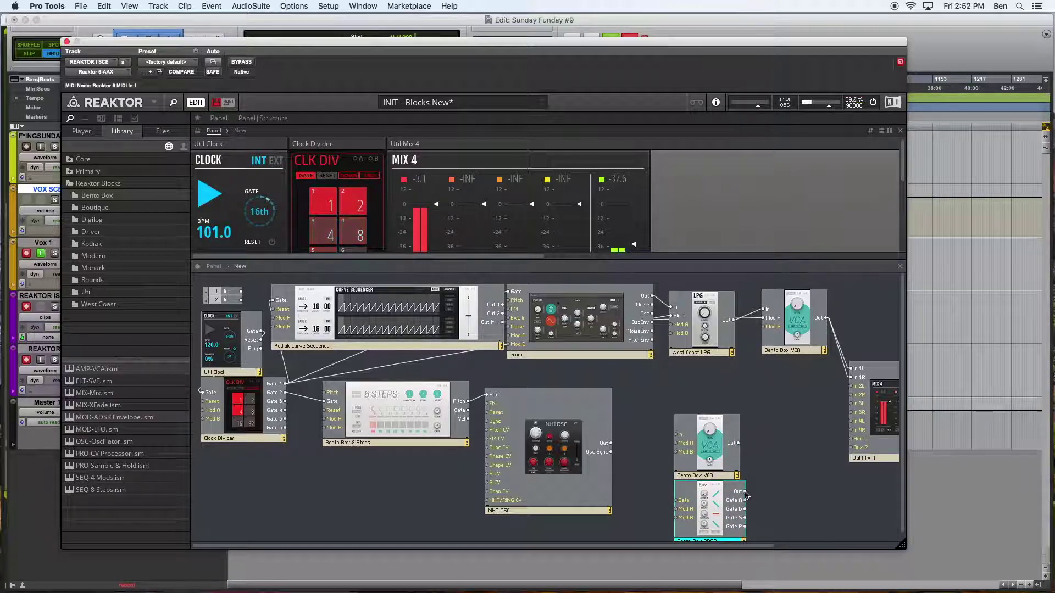
click(708, 457)
shift+click(707, 508)
drag(707, 432, 666, 402)
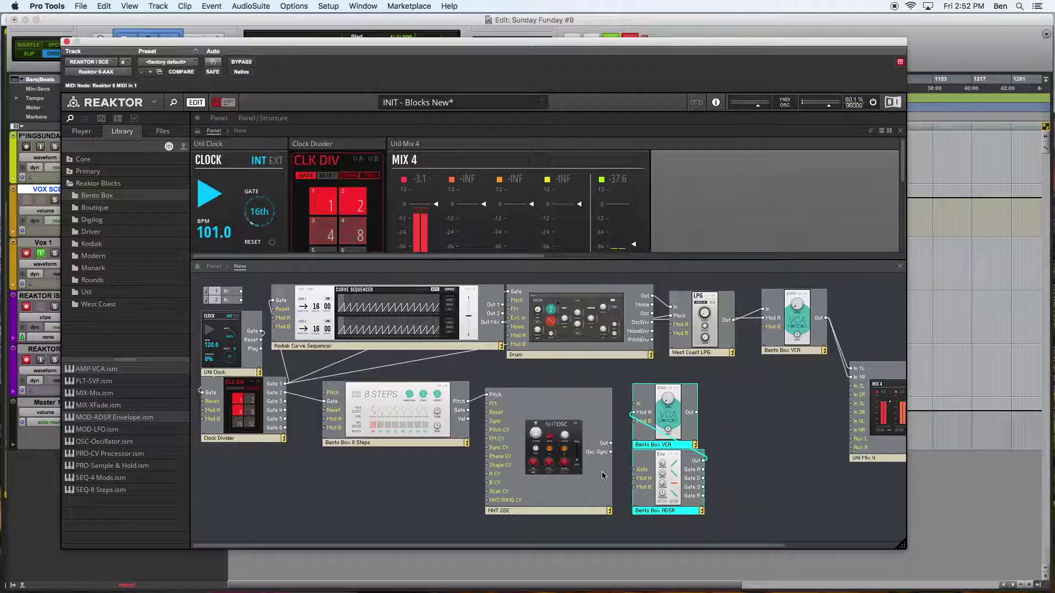
Rename the oscillator block as NHT OSC 001, and rename the new Bento Box VCA and ADSR blocks both as 001
double_click(507, 512)
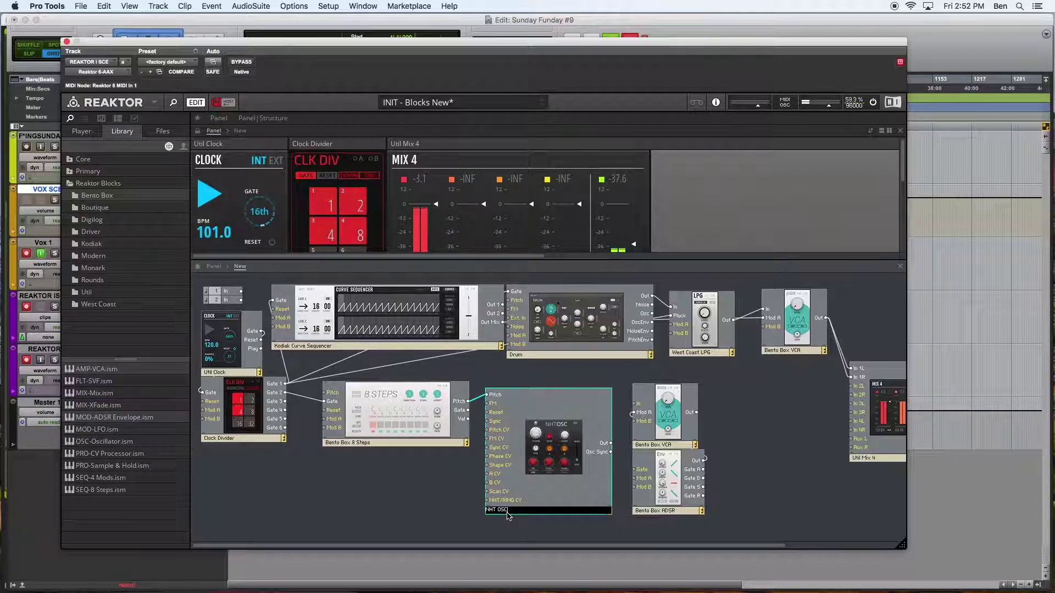
text(001)
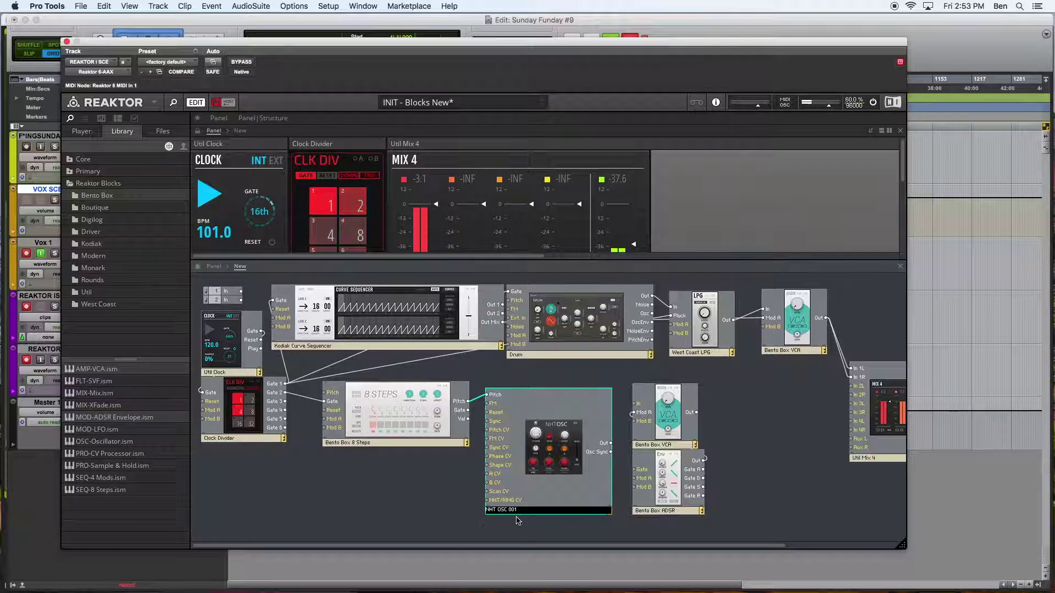
click(664, 445)
double_click(660, 445)
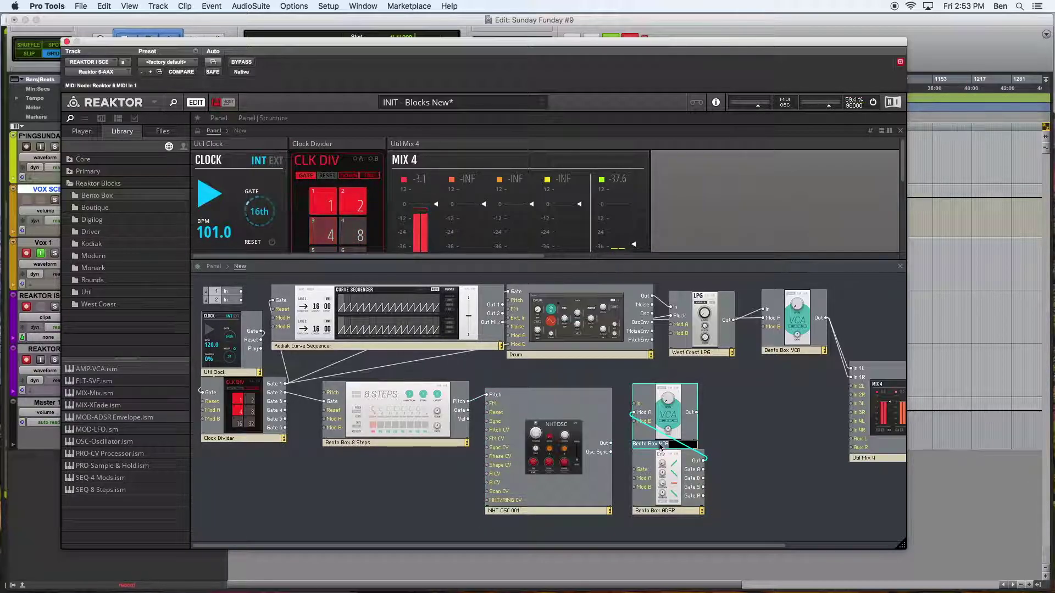
double_click(655, 511)
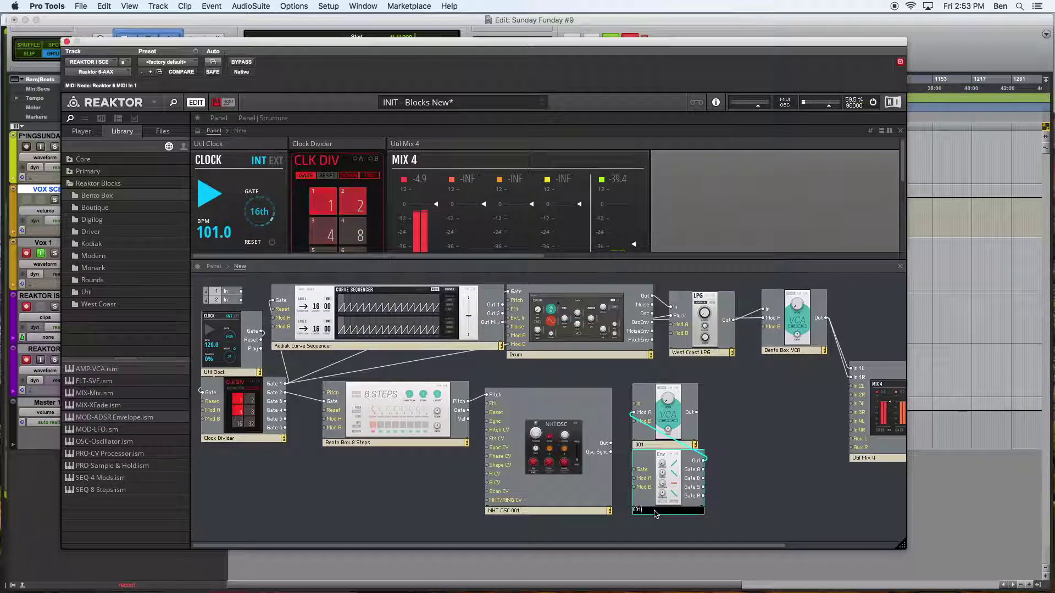
click(722, 446)
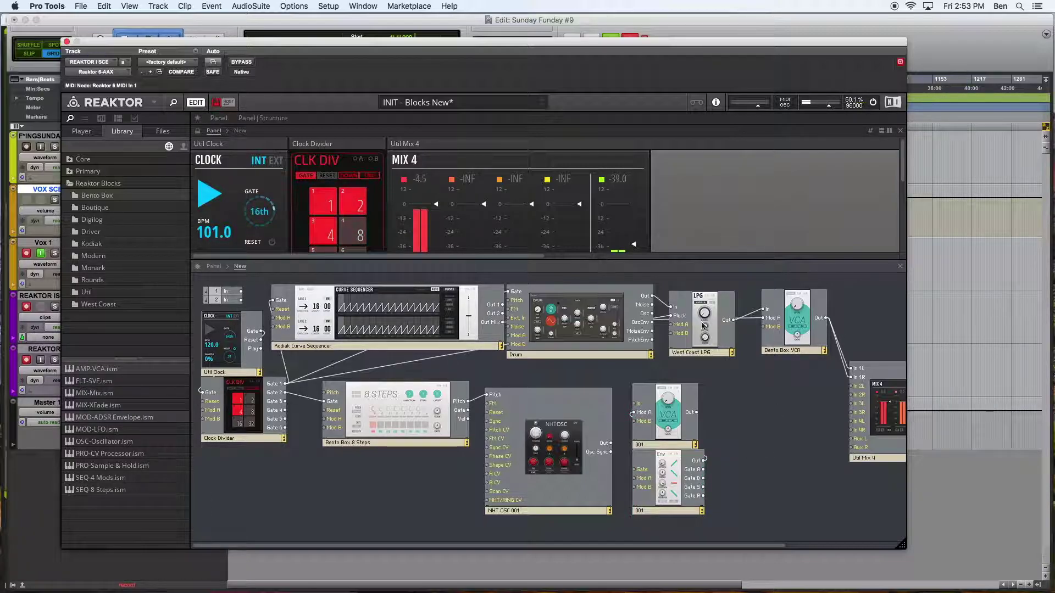
Wire the 001 VCA's Out to Util Mix 4's In 2L and In 2R, then shift the VCA and ADSR closer to the mixer
drag(697, 414, 855, 389)
drag(696, 413, 859, 396)
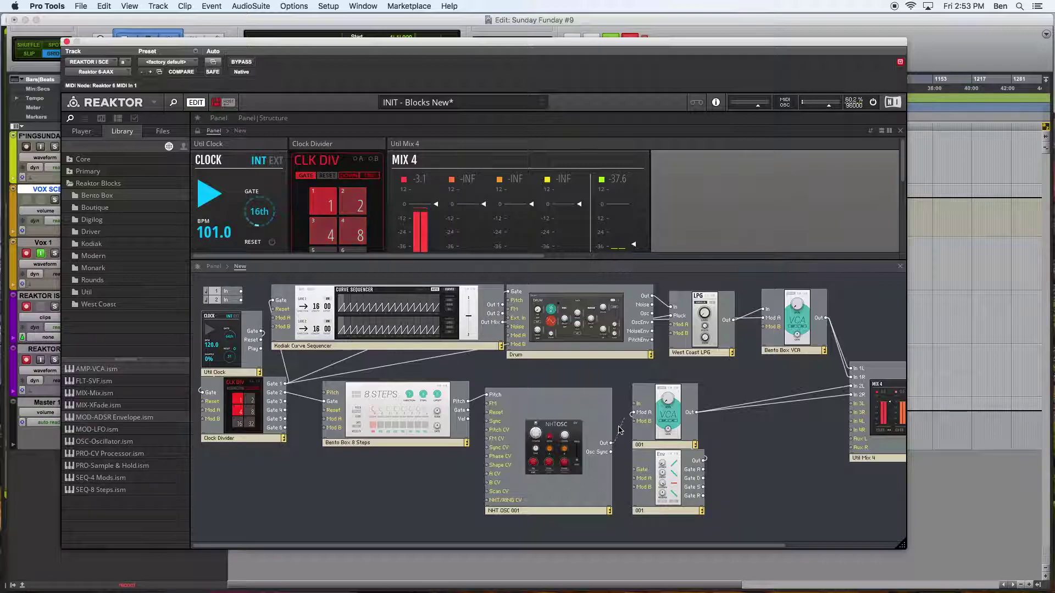
click(675, 430)
click(662, 446)
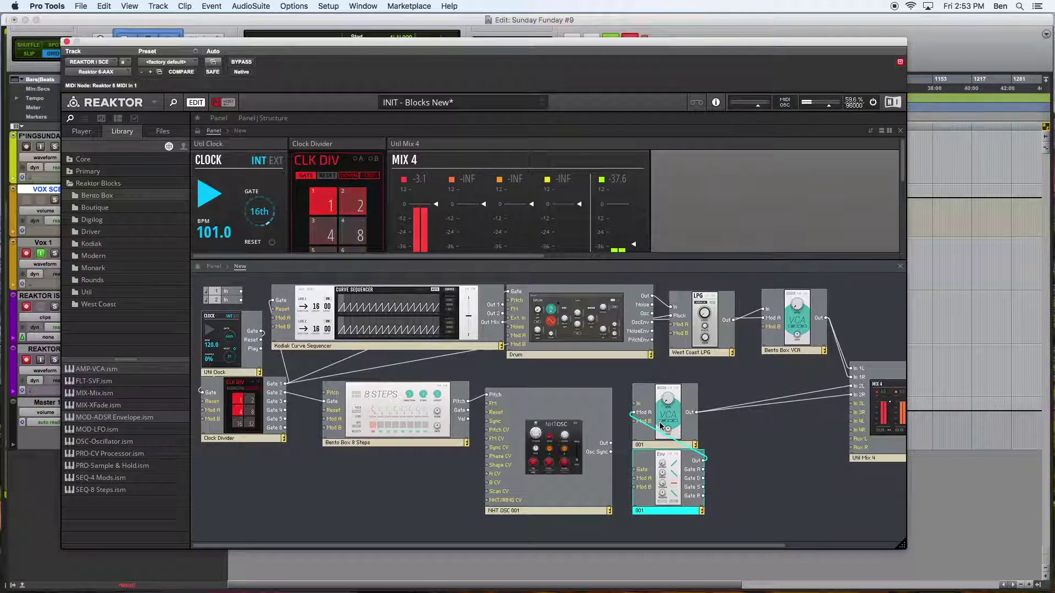
click(661, 425)
drag(665, 413, 734, 413)
Add the Low-Pass Gate from the user library's Euro Reakt Blocks Effects folder, between NHT OSC 001 and the 001 VCA
click(183, 146)
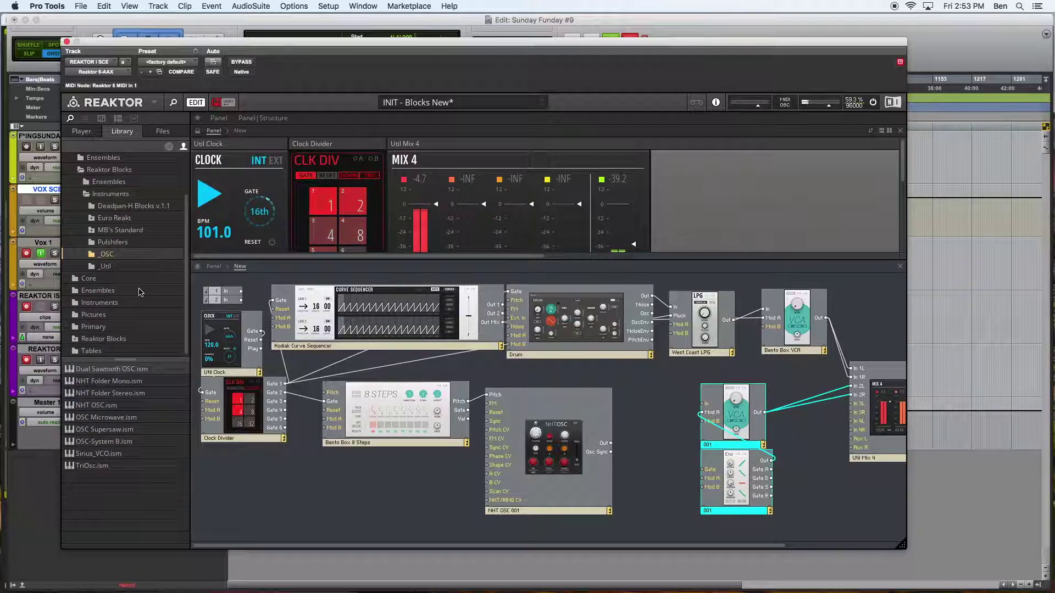
click(101, 217)
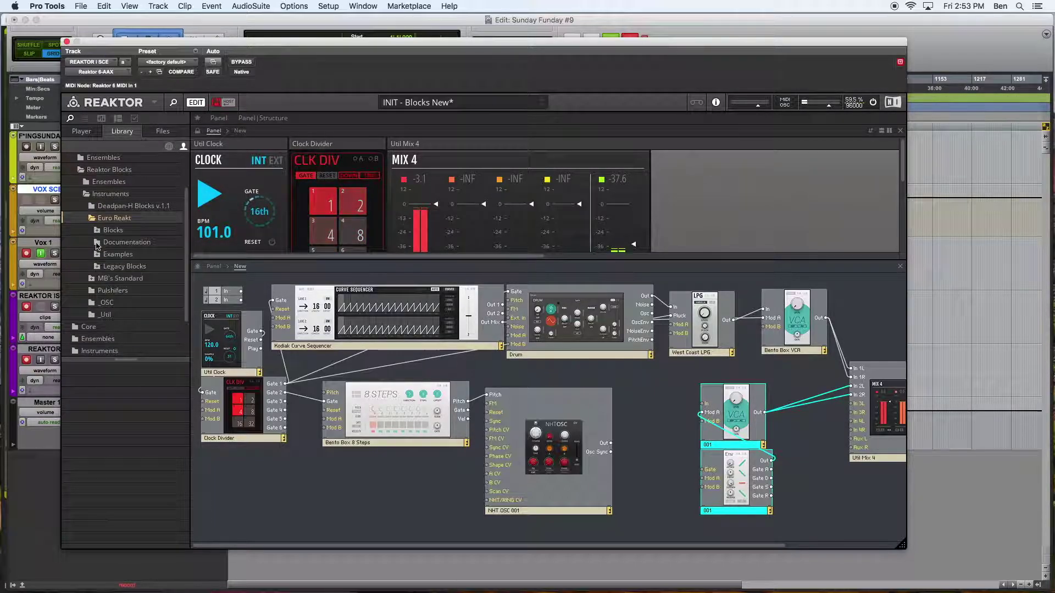
click(96, 230)
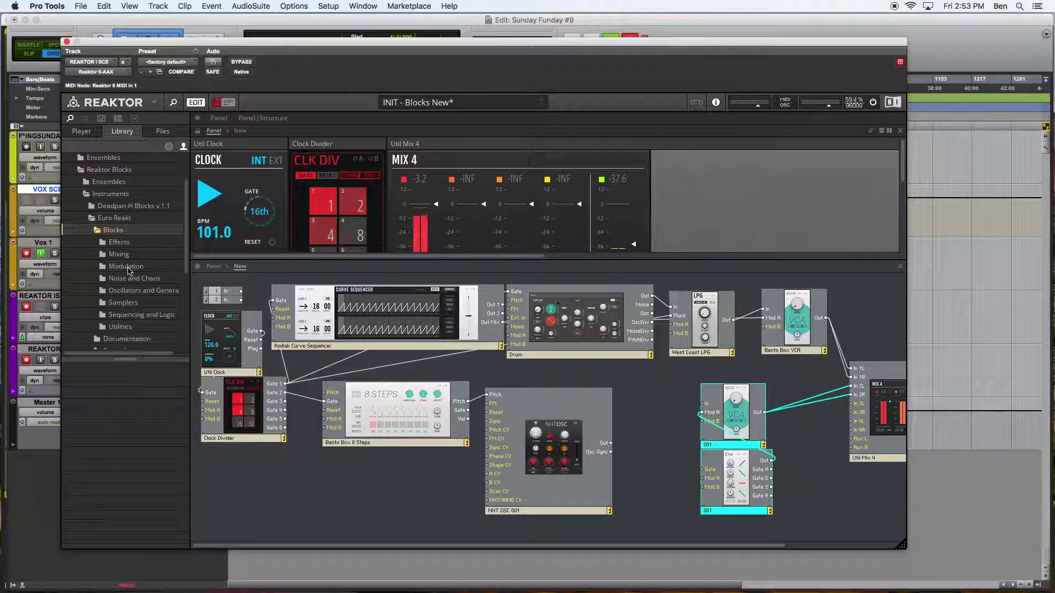
click(127, 267)
click(128, 279)
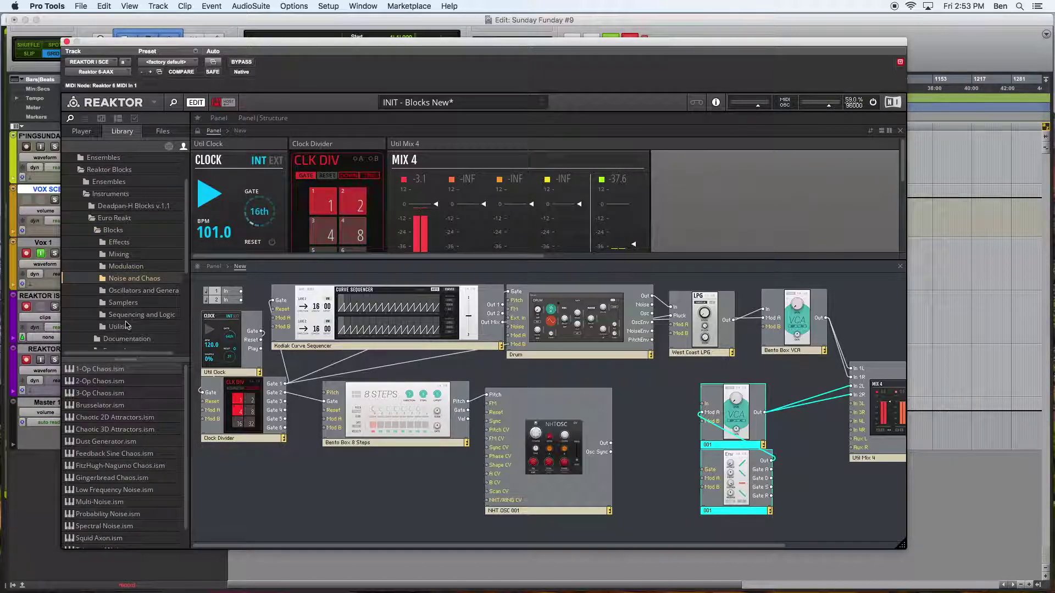
click(144, 291)
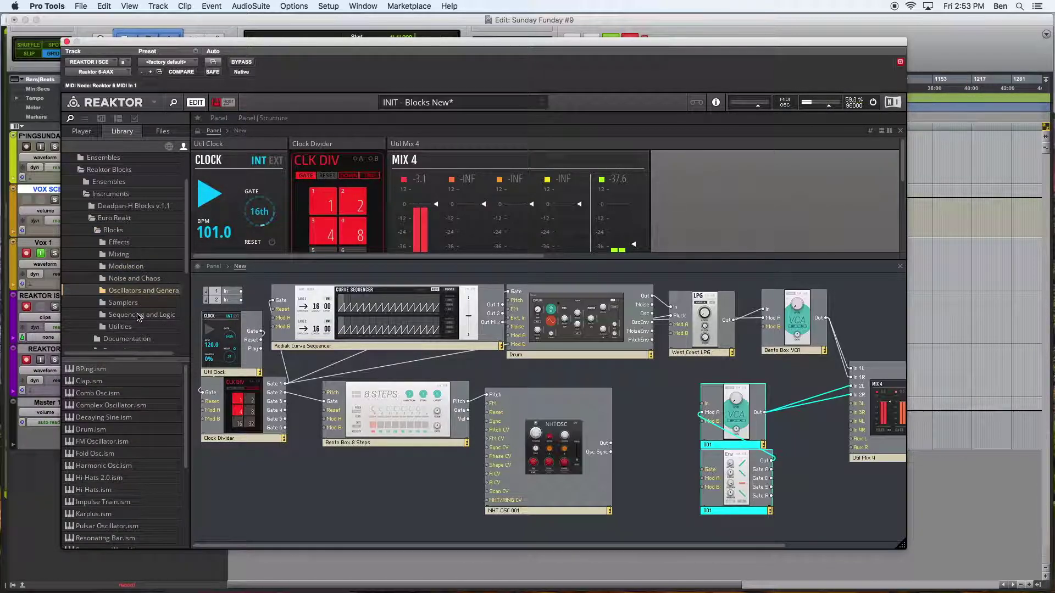
click(125, 243)
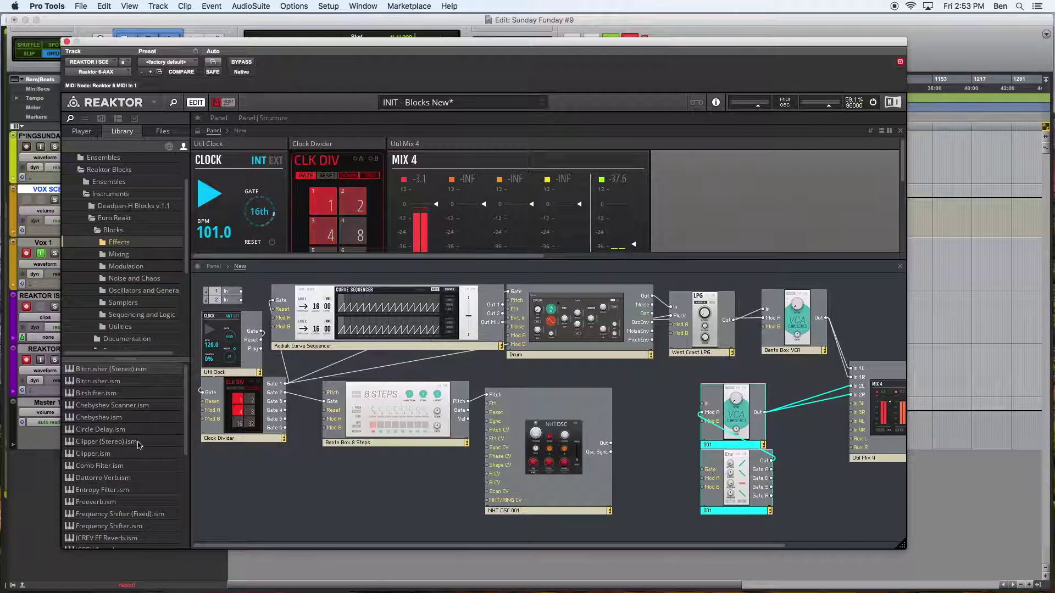
scroll(128, 490, down, 2)
scroll(104, 450, down, 4)
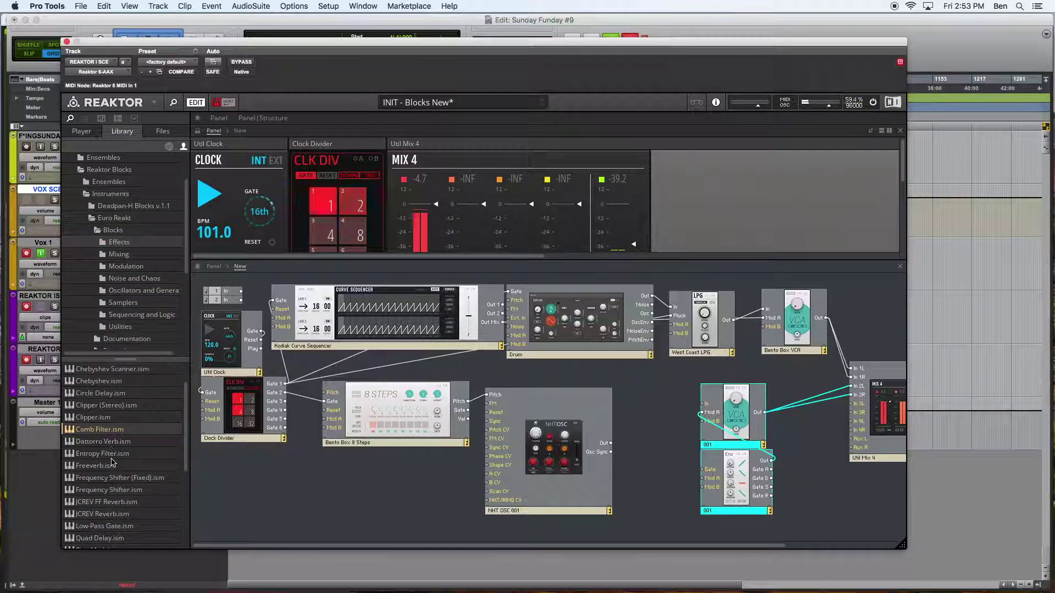
scroll(107, 488, down, 2)
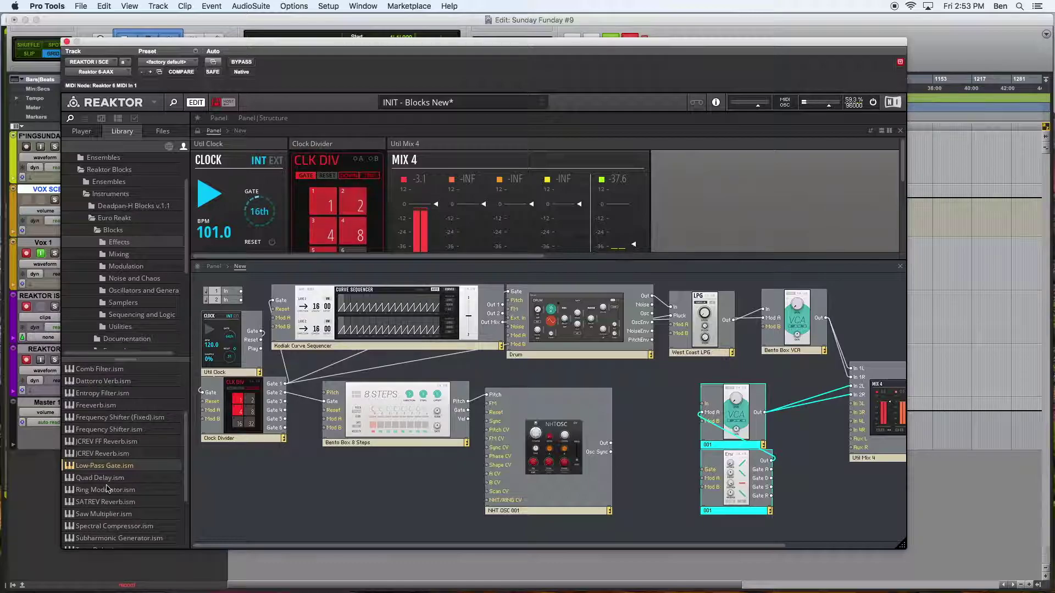
scroll(102, 463, down, 2)
drag(77, 441, 486, 484)
drag(654, 430, 675, 434)
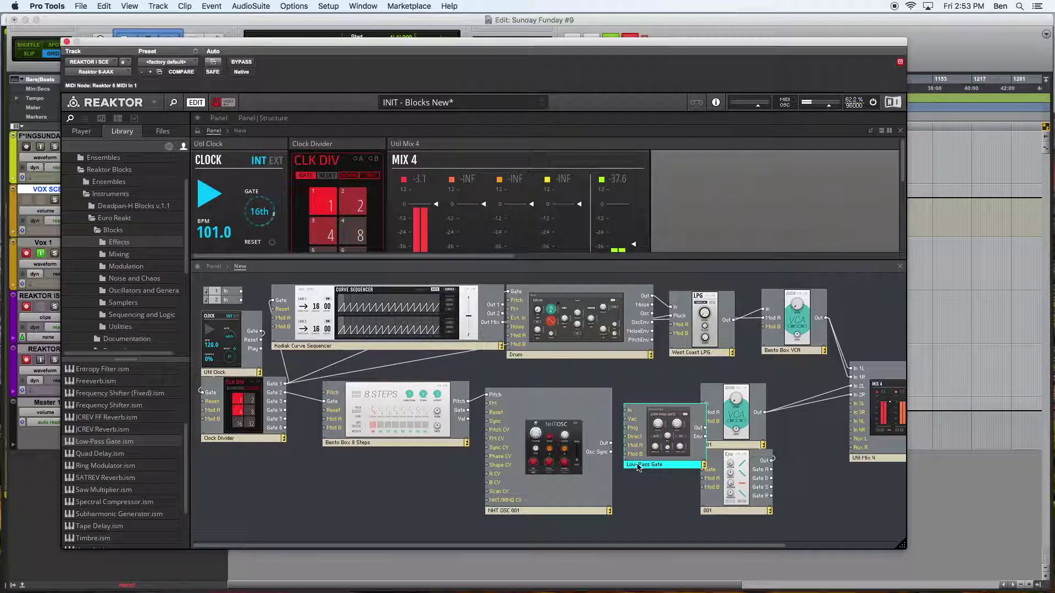
Align the second voice's VCA, ADSR and Low-Pass Gate, and wire NHT OSC's Out through the Low-Pass Gate into the VCA's In
mouse_move(638, 467)
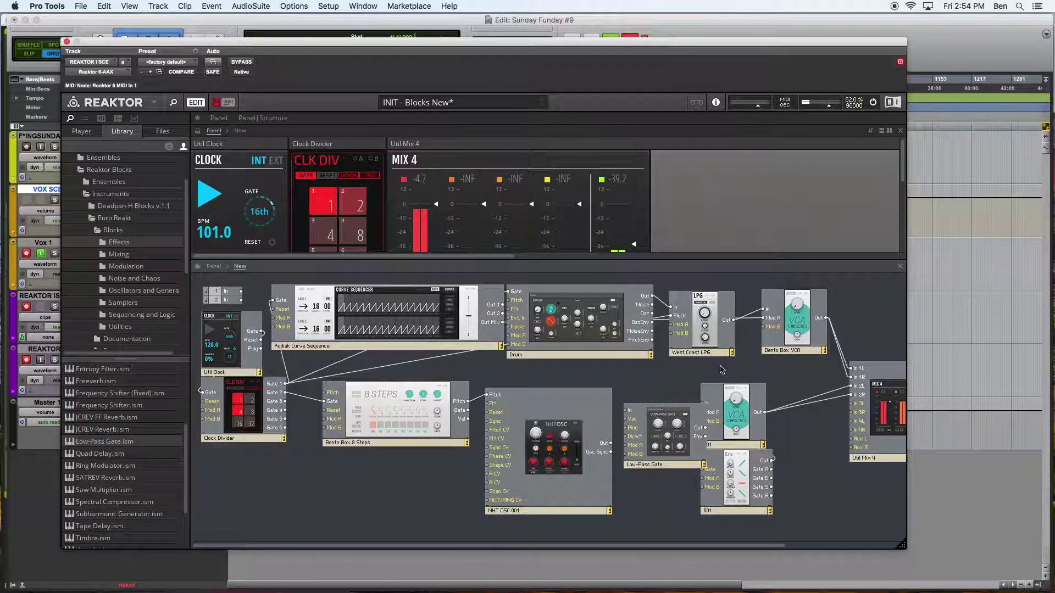
drag(737, 422, 788, 409)
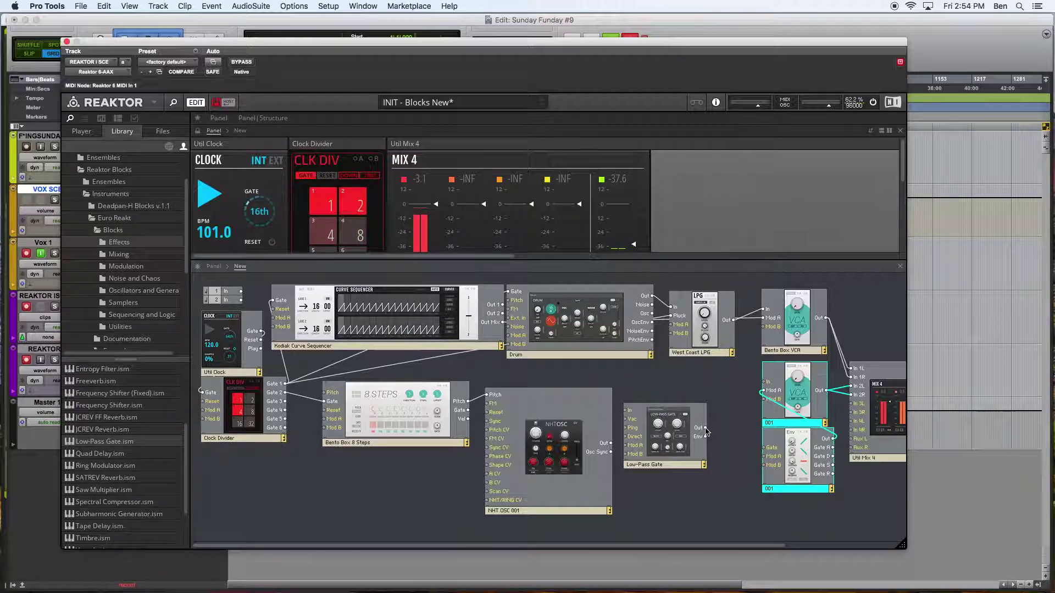
drag(659, 437, 707, 396)
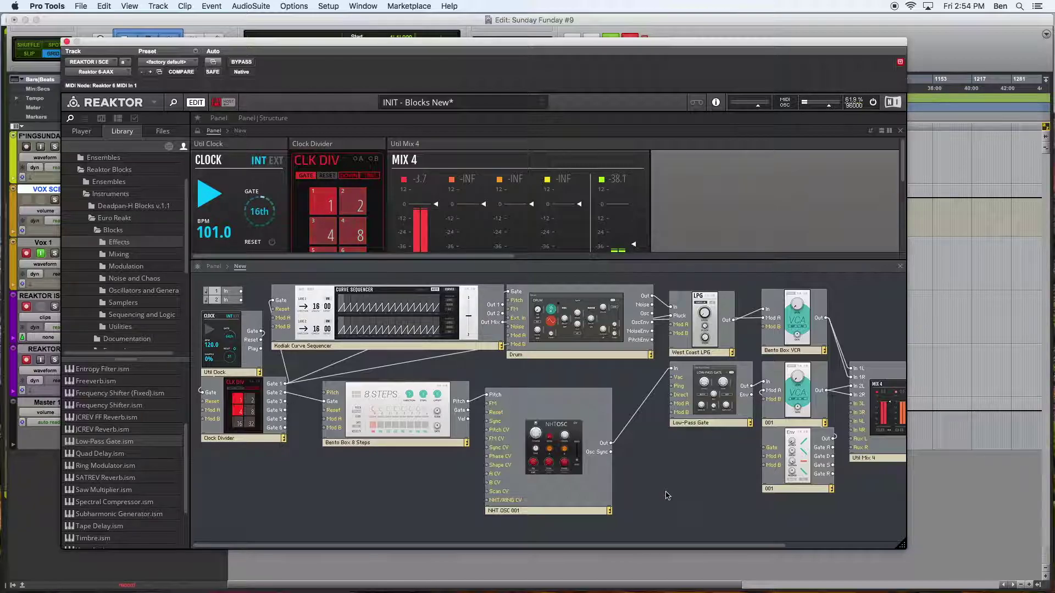
drag(714, 404, 701, 406)
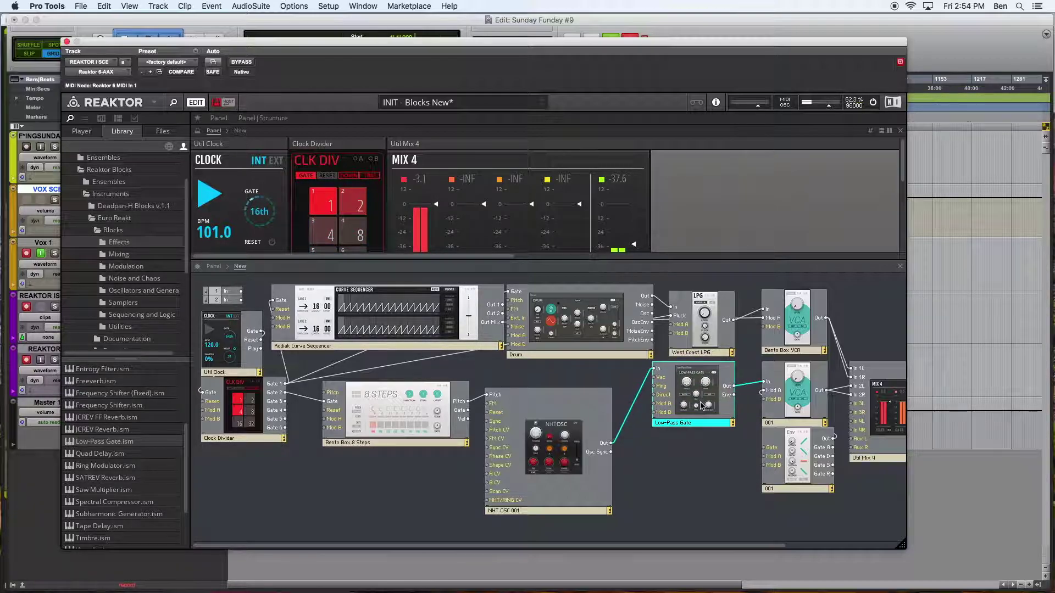
Rename the Low-Pass Gate as Low-Pass Gate 001 and the Bento Box 8 Steps sequencer as 001, checking their labels on the full panel
click(216, 129)
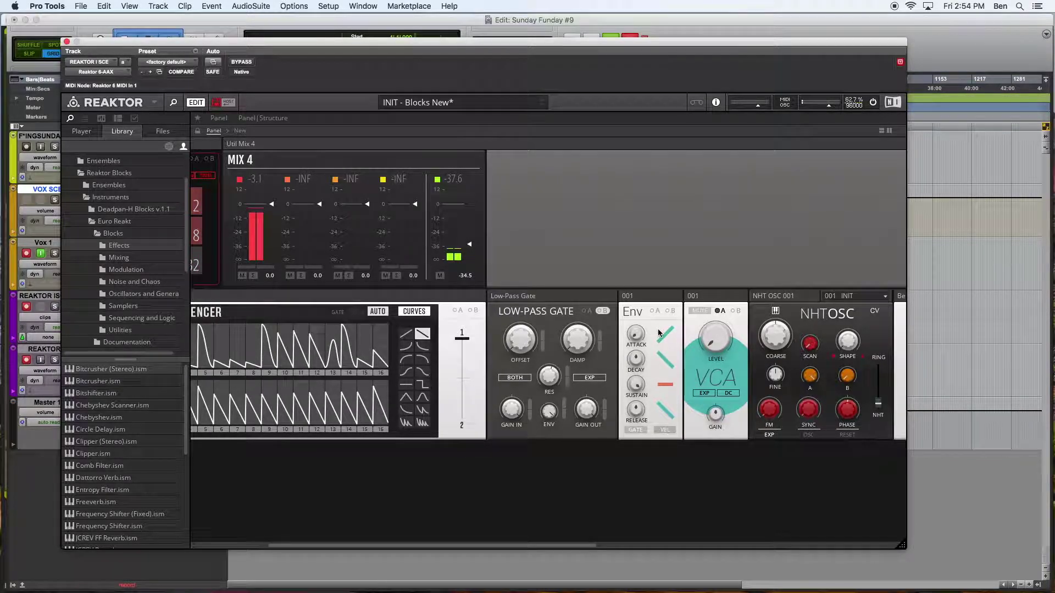
click(252, 118)
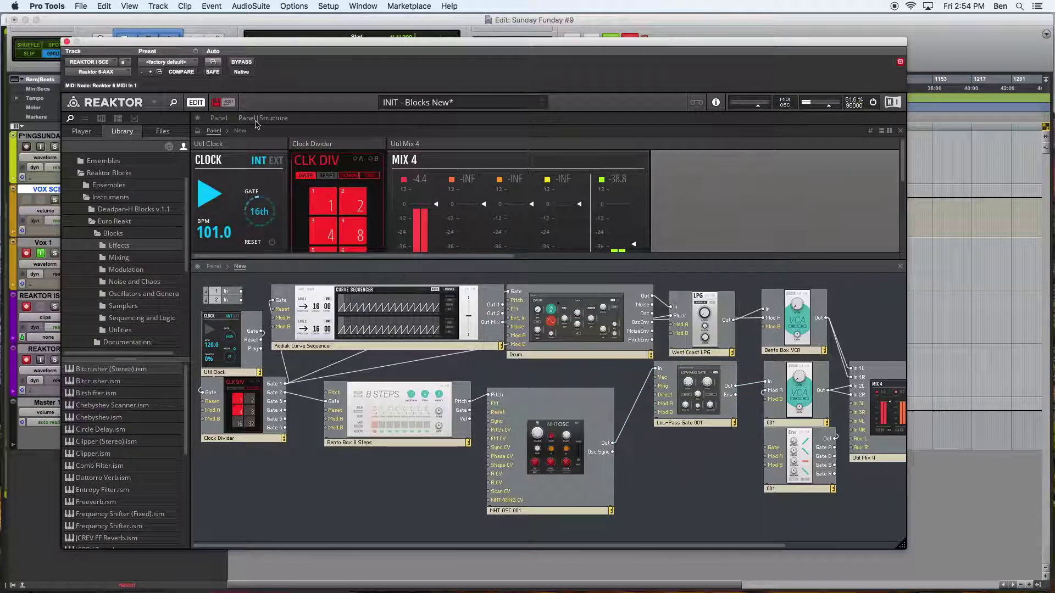
click(226, 120)
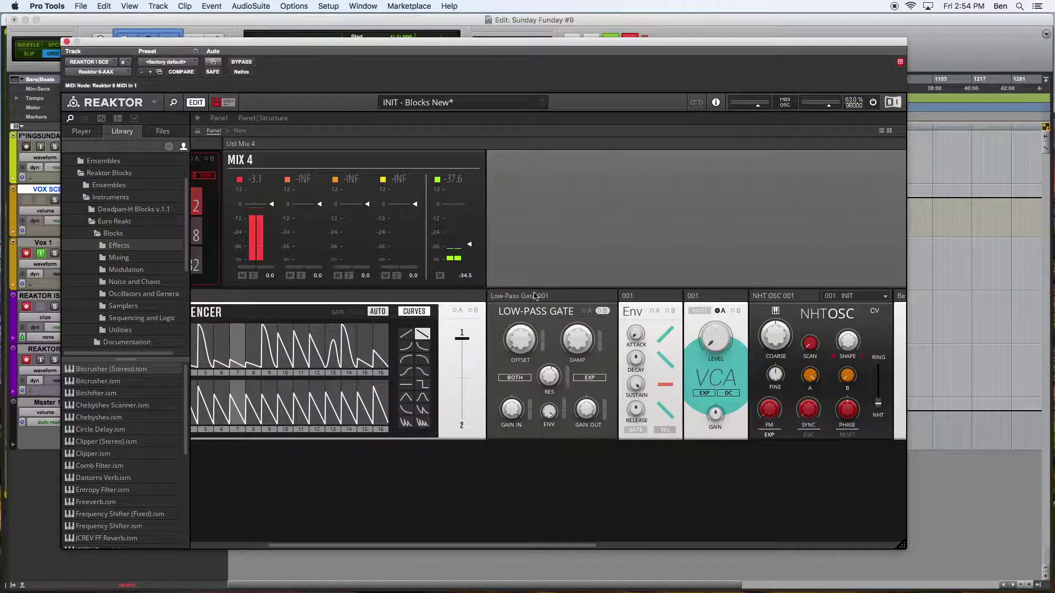
mouse_move(537, 299)
drag(787, 293, 734, 304)
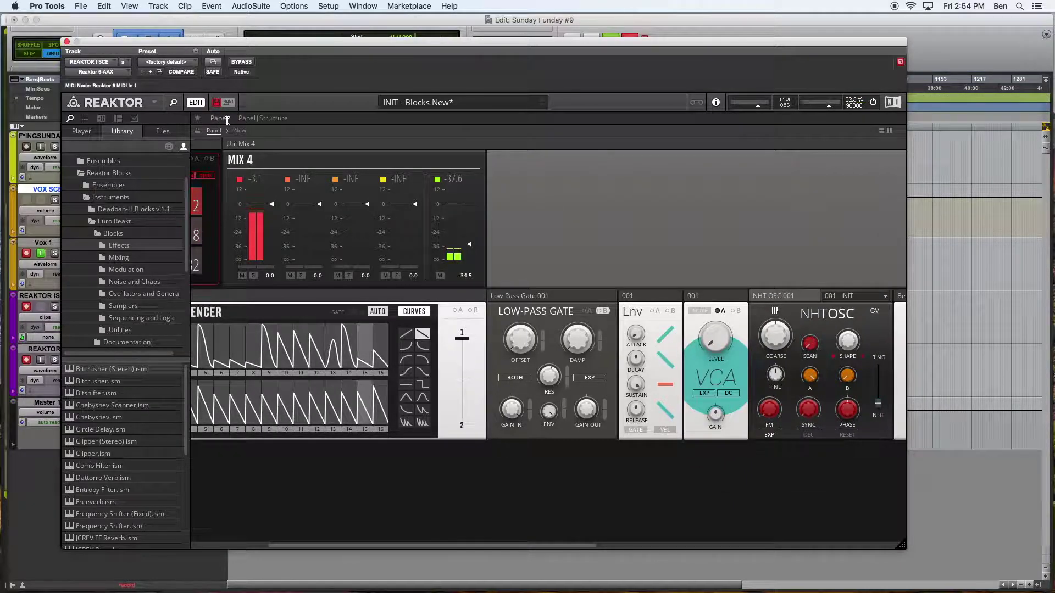
click(256, 118)
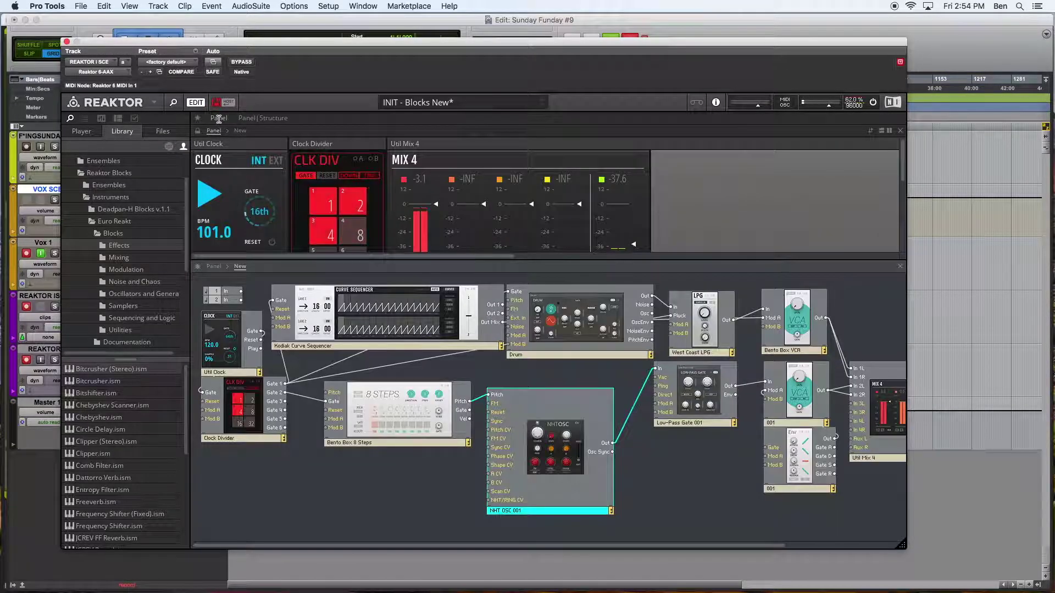
double_click(384, 443)
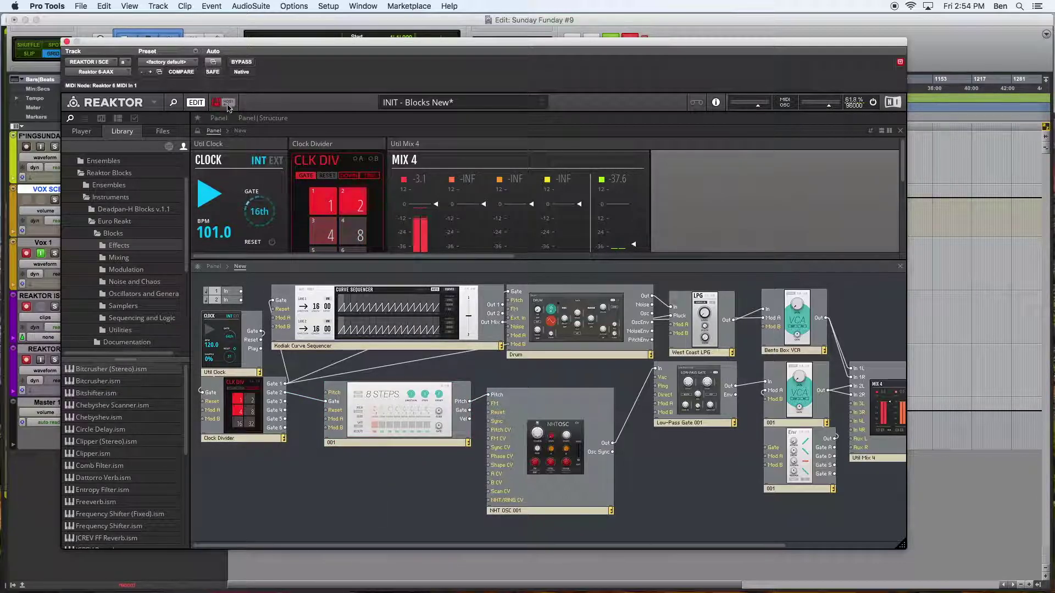
Show the full panel and move the 8 Steps sequencer into a new row beneath the second voice's blocks
click(218, 118)
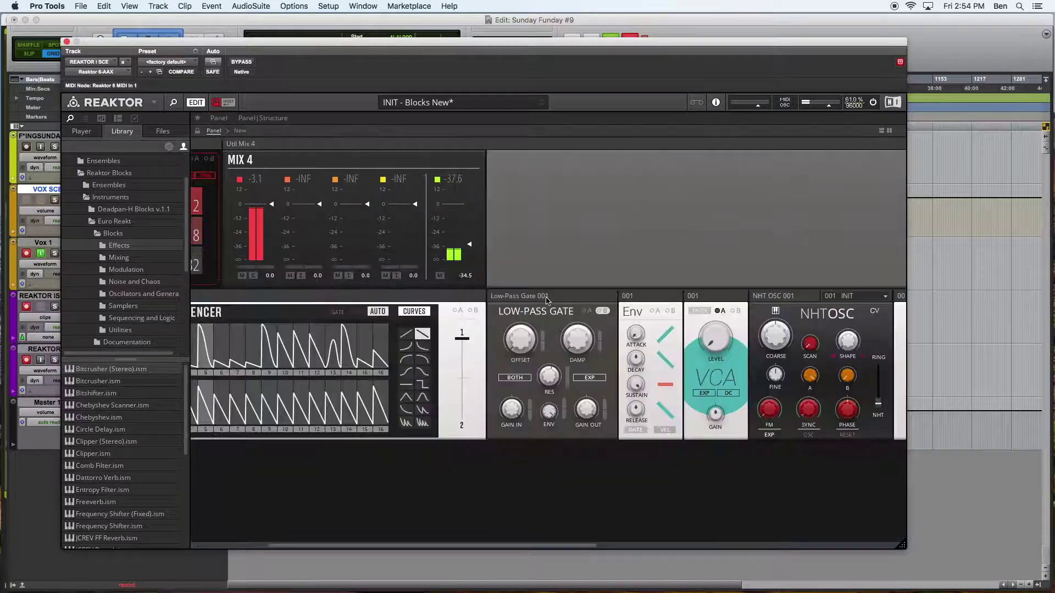
scroll(731, 312, right, 10)
drag(736, 296, 665, 423)
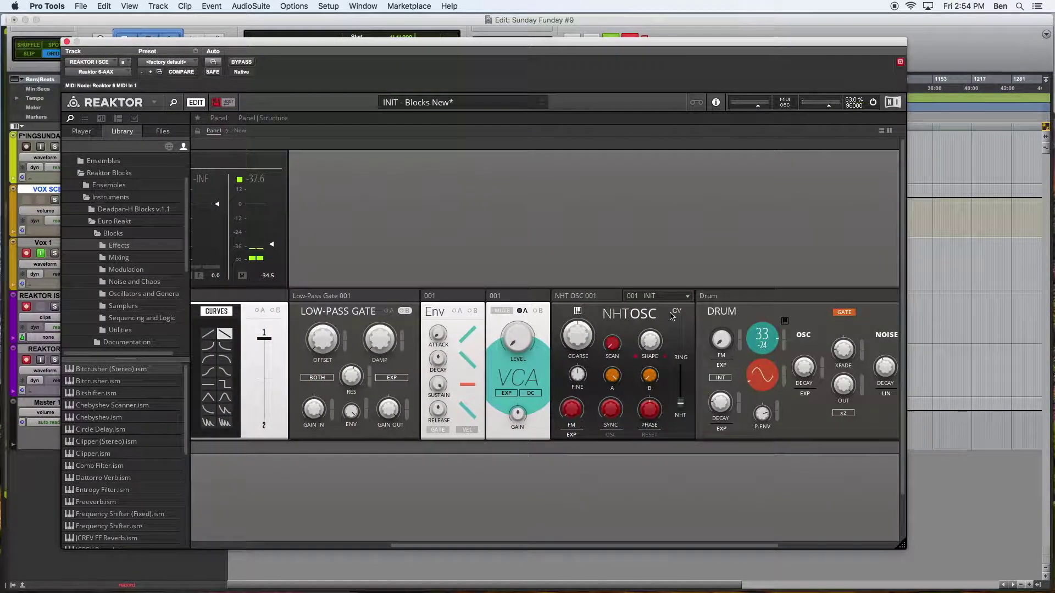
Move NHT OSC 001 and Low-Pass Gate 001 into the 8 Steps row, with the oscillator directly after the sequencer
drag(586, 297, 533, 451)
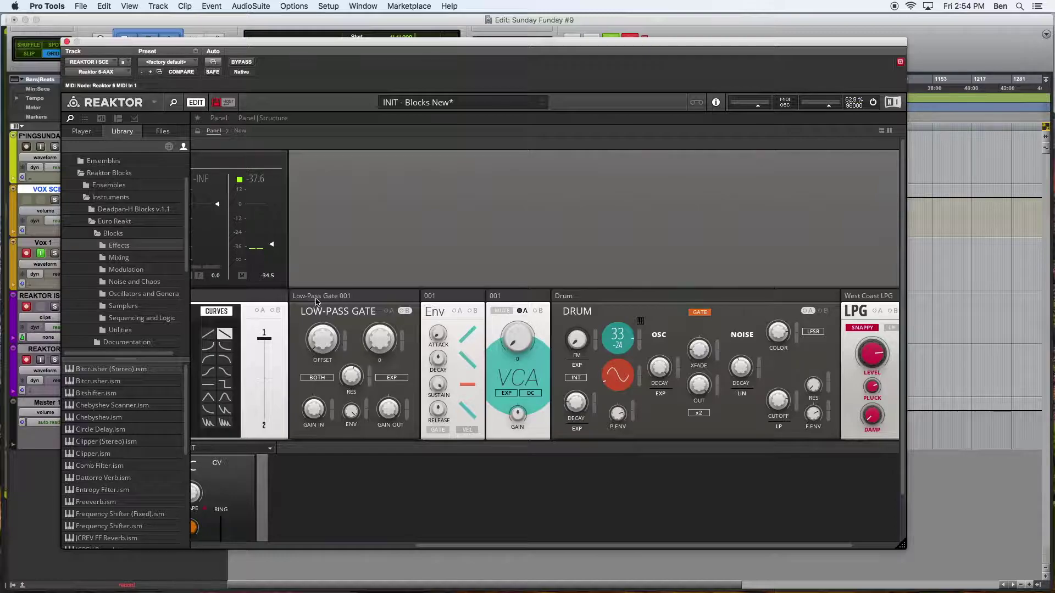
drag(323, 298, 297, 448)
scroll(412, 439, left, 10)
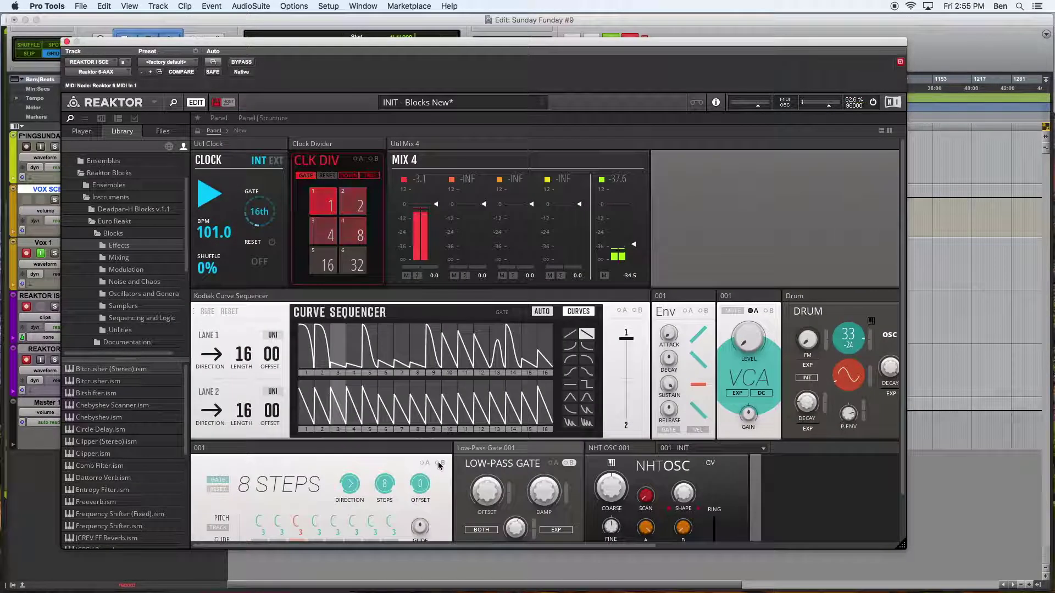
drag(544, 450, 464, 455)
Move the 001 Env and 001 VCA into the second voice's row after Low-Pass Gate 001, with Env before VCA
scroll(412, 298, right, 10)
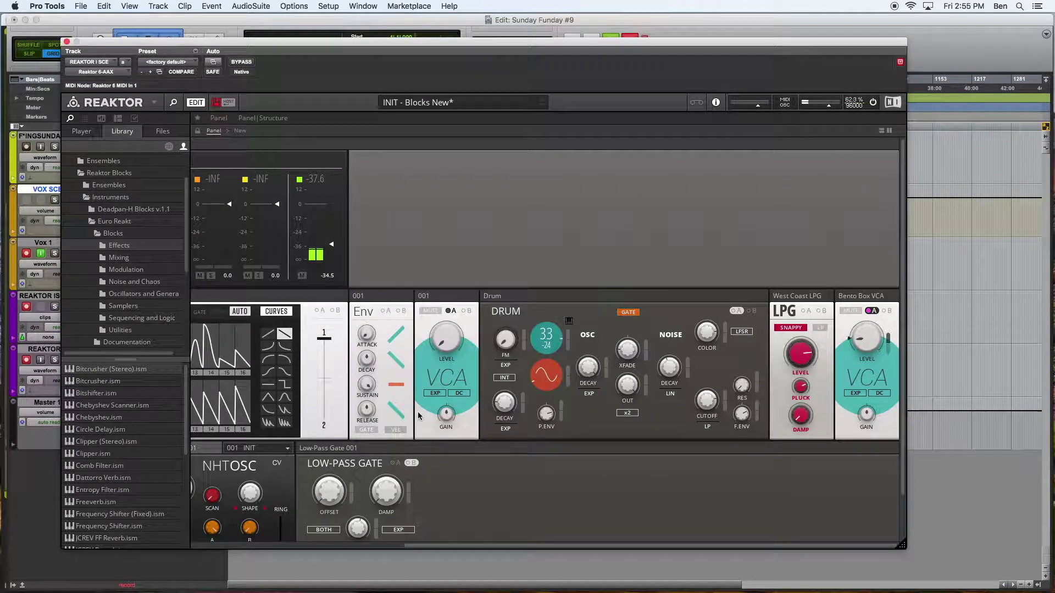
scroll(419, 408, down, 2)
drag(414, 314, 452, 405)
drag(386, 247, 392, 407)
drag(459, 402, 321, 404)
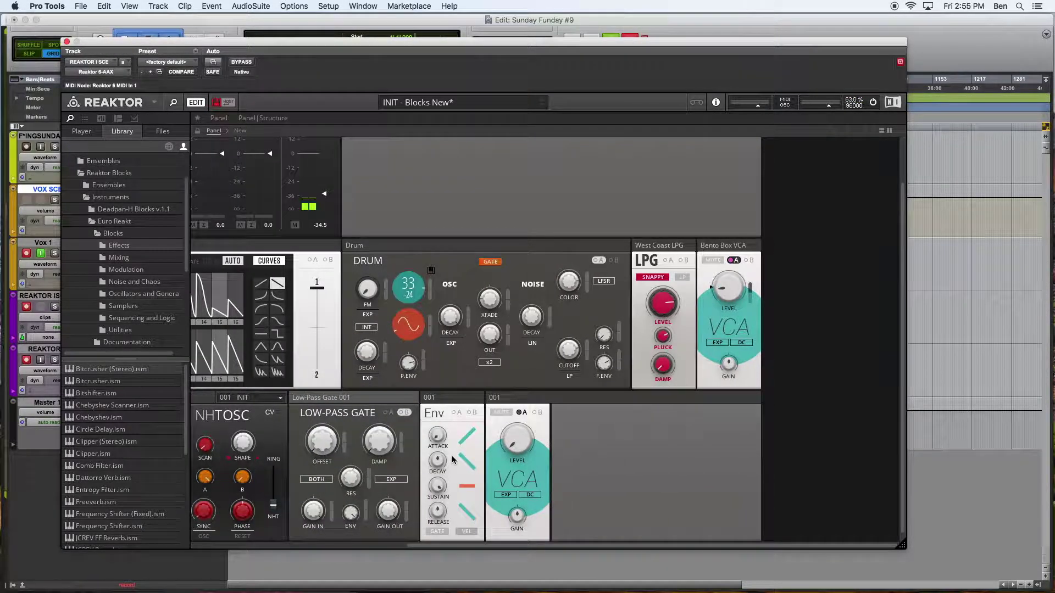
scroll(481, 455, left, 10)
scroll(440, 434, right, 4)
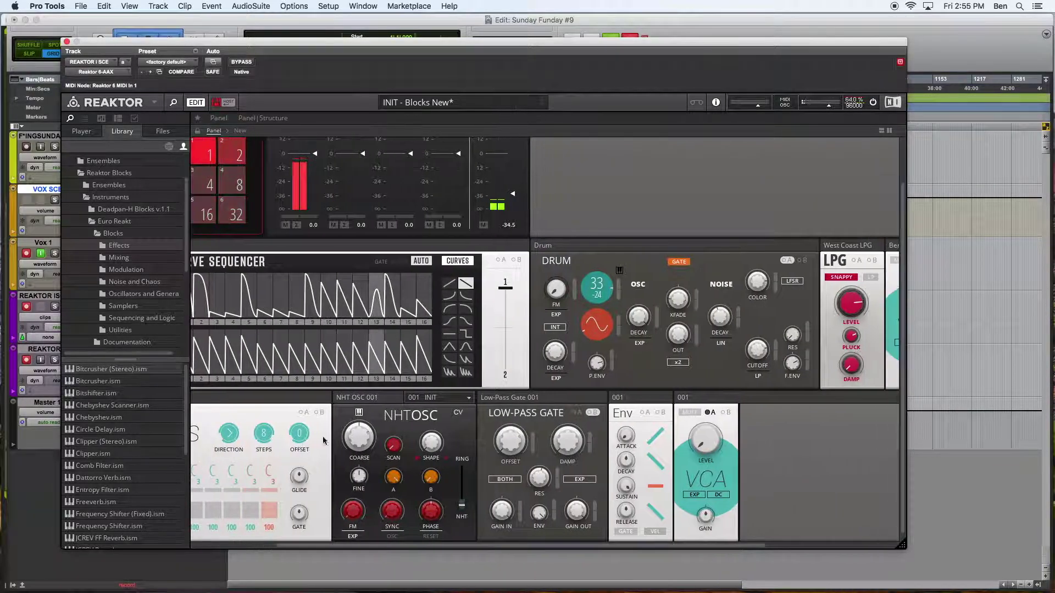
Activate the remaining gates in the 8 Steps sequencer and lower the early steps' pitches, starting the sequence at C1
scroll(413, 422, left, 4)
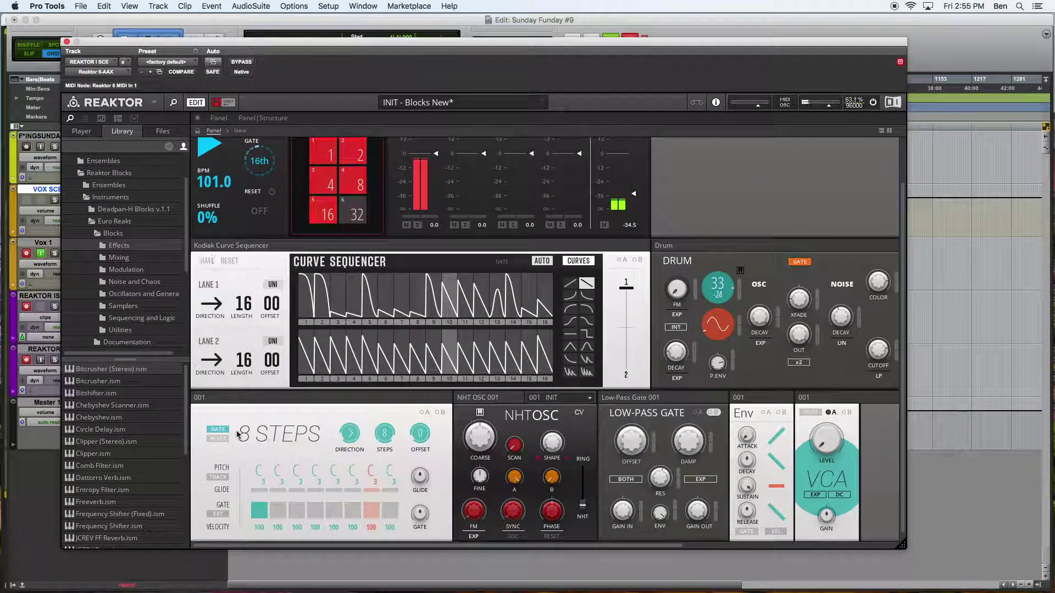
mouse_move(270, 516)
mouse_down()
mouse_move(390, 512)
mouse_move(352, 515)
mouse_up()
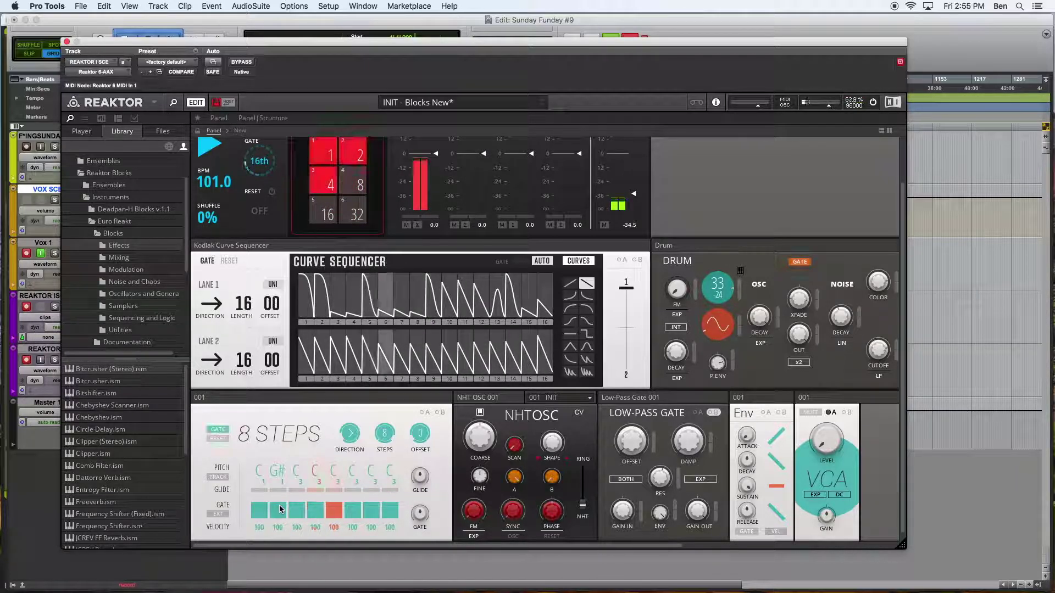
drag(279, 509, 297, 496)
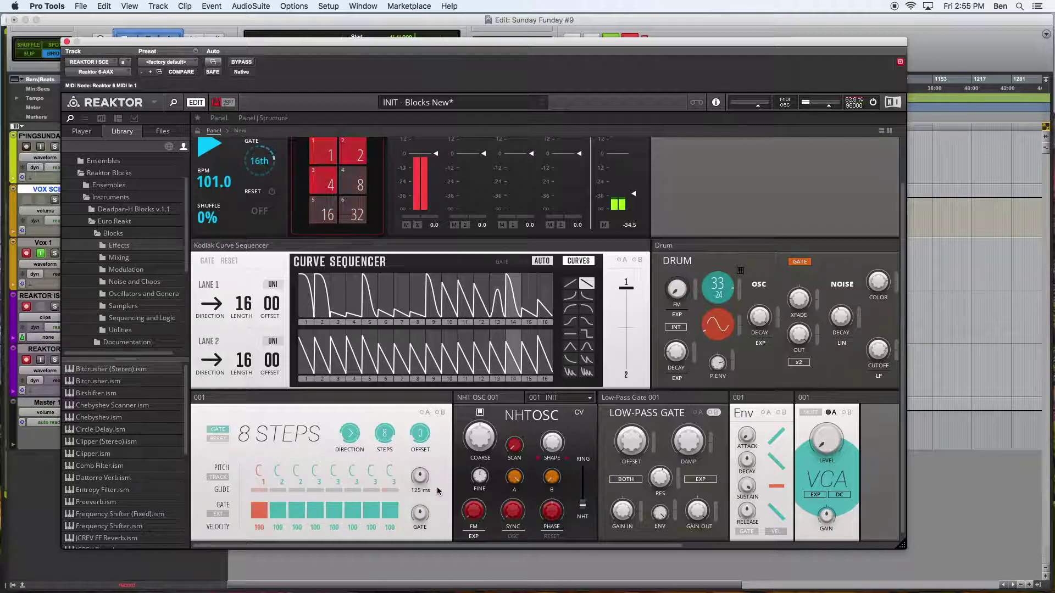
Show the structure with the panel and move the 8 Steps sequencer and NHT OSC 001 closer to the Clock Divider
scroll(421, 447, up, 2)
click(265, 118)
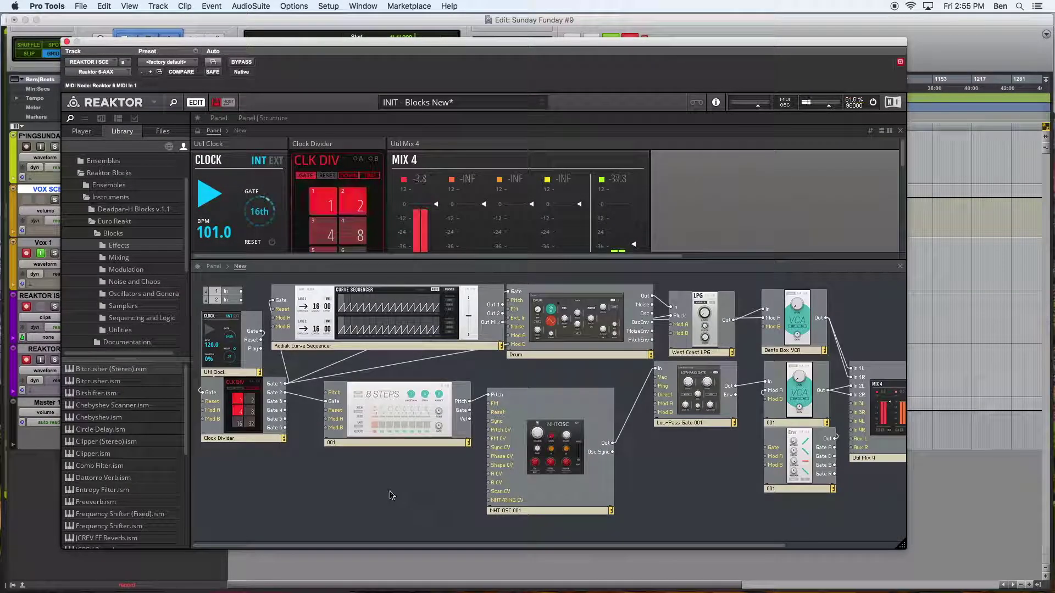
click(384, 409)
drag(413, 415, 409, 412)
click(376, 472)
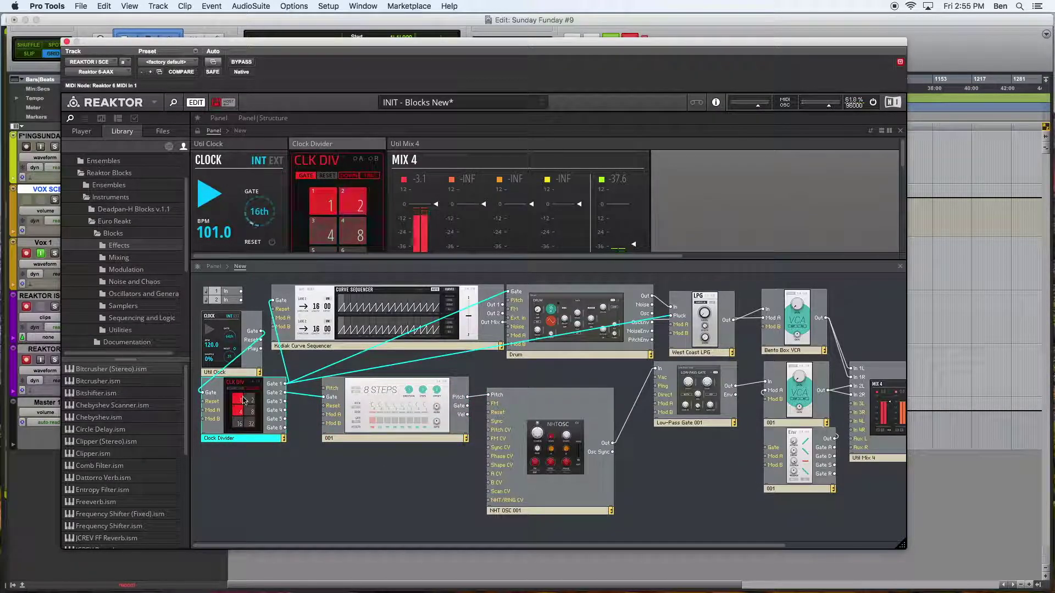
click(404, 428)
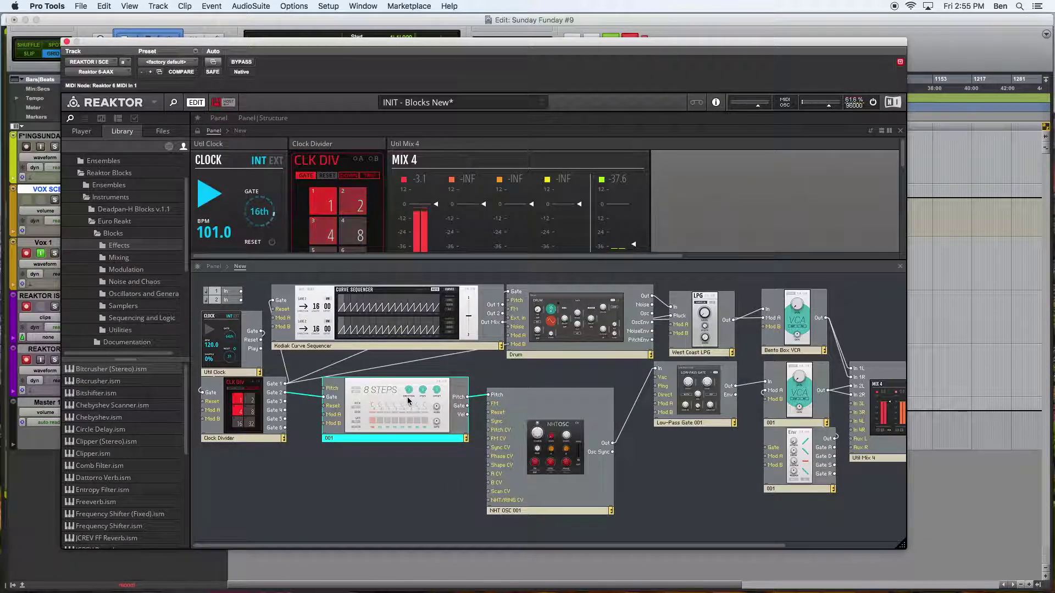
drag(416, 409, 406, 405)
click(401, 490)
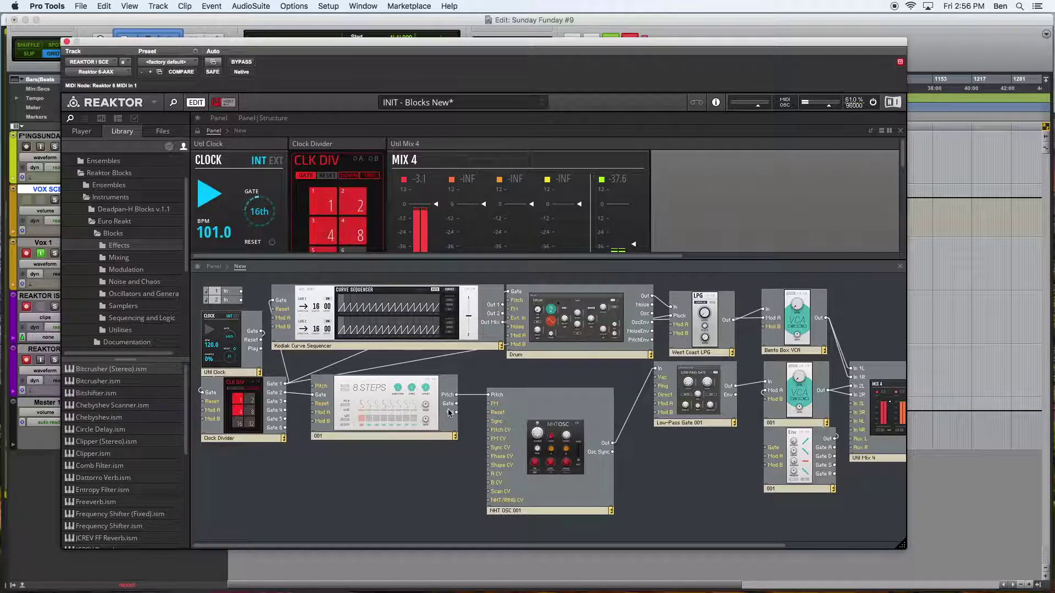
drag(583, 438, 574, 426)
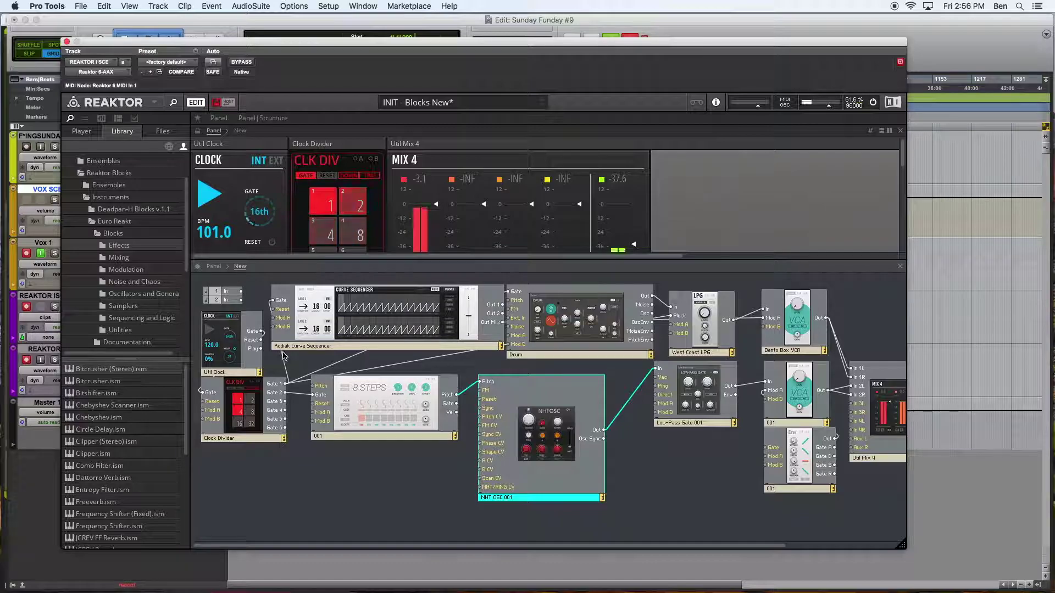
click(256, 402)
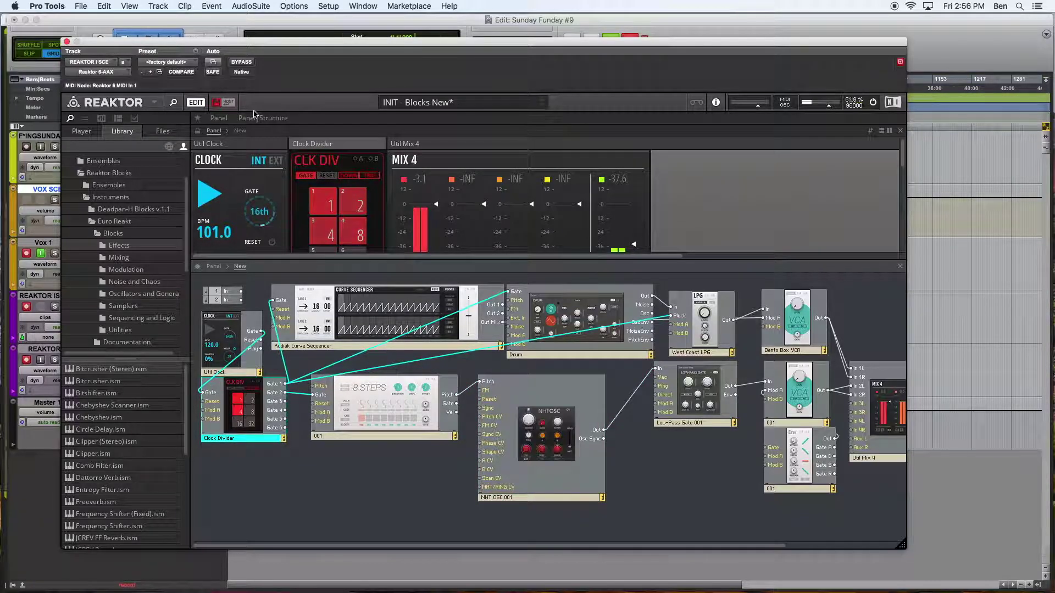
click(221, 106)
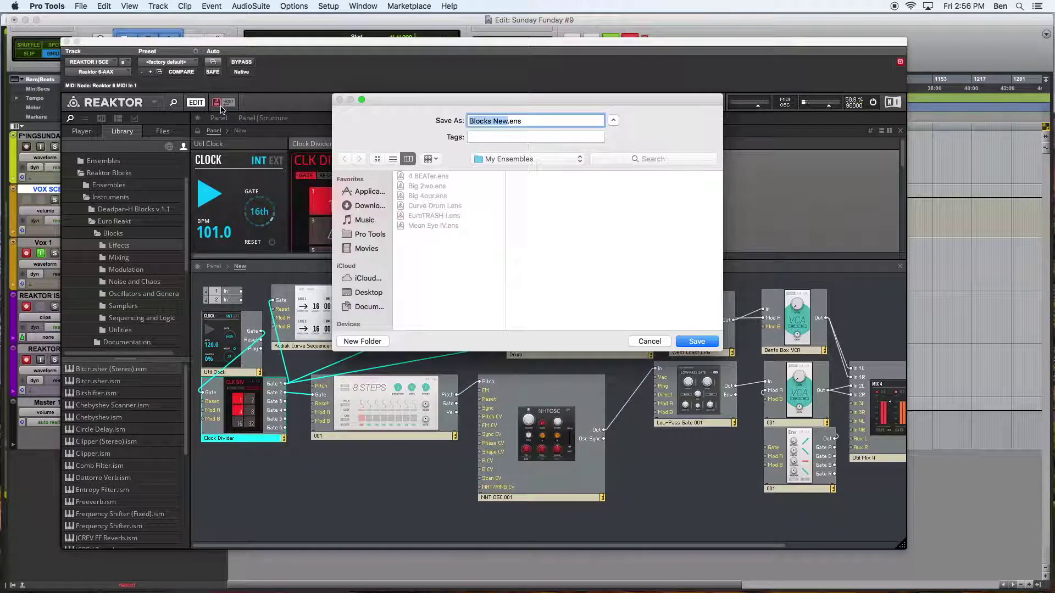
click(663, 344)
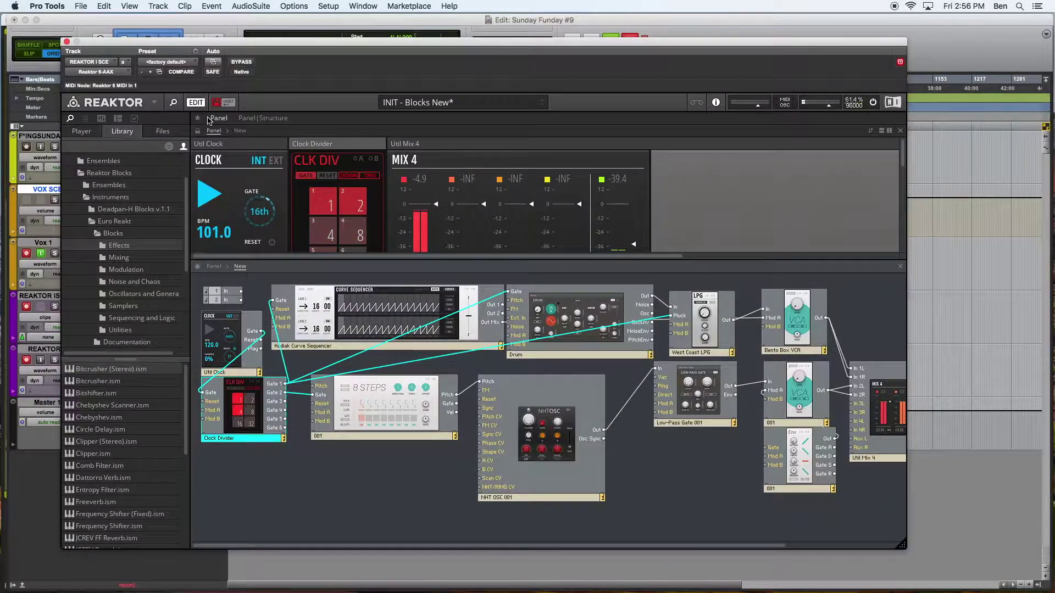
Return to the full panel and adjust NHT OSC 001's Coarse tuning
click(209, 119)
scroll(709, 437, down, 2)
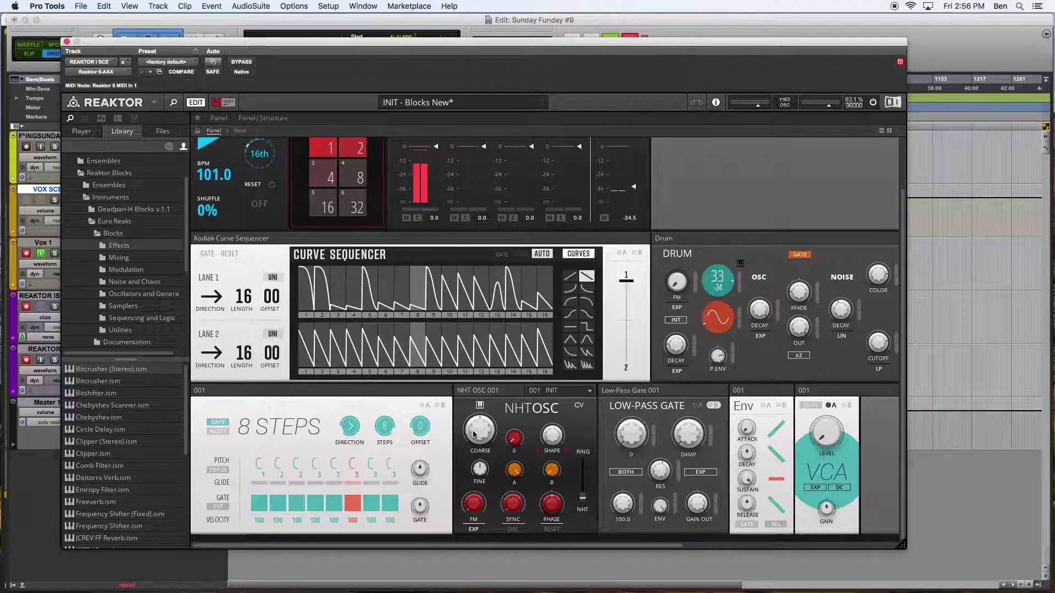
drag(477, 432, 479, 432)
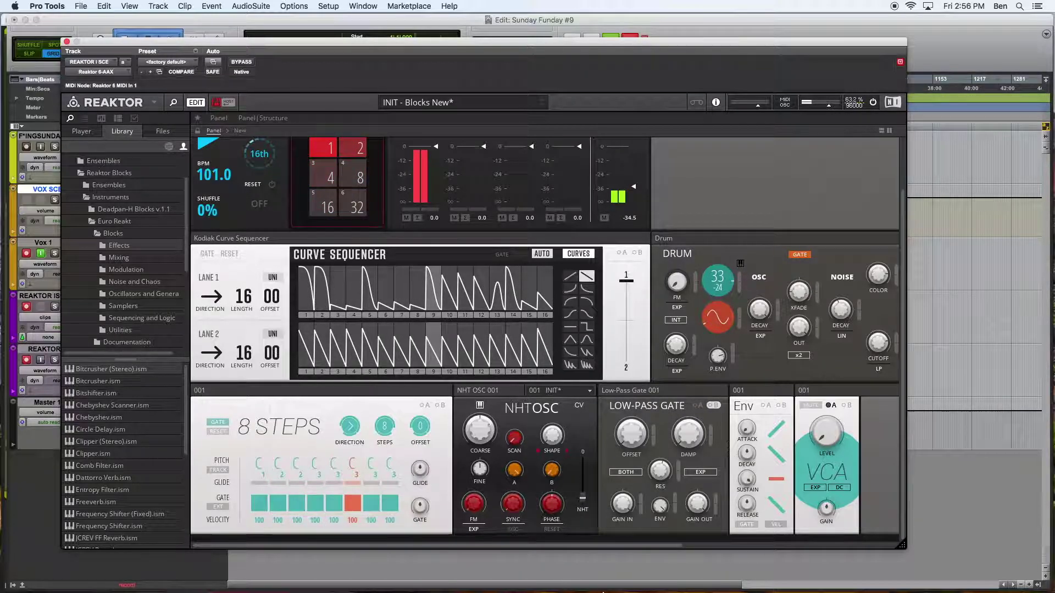
click(579, 406)
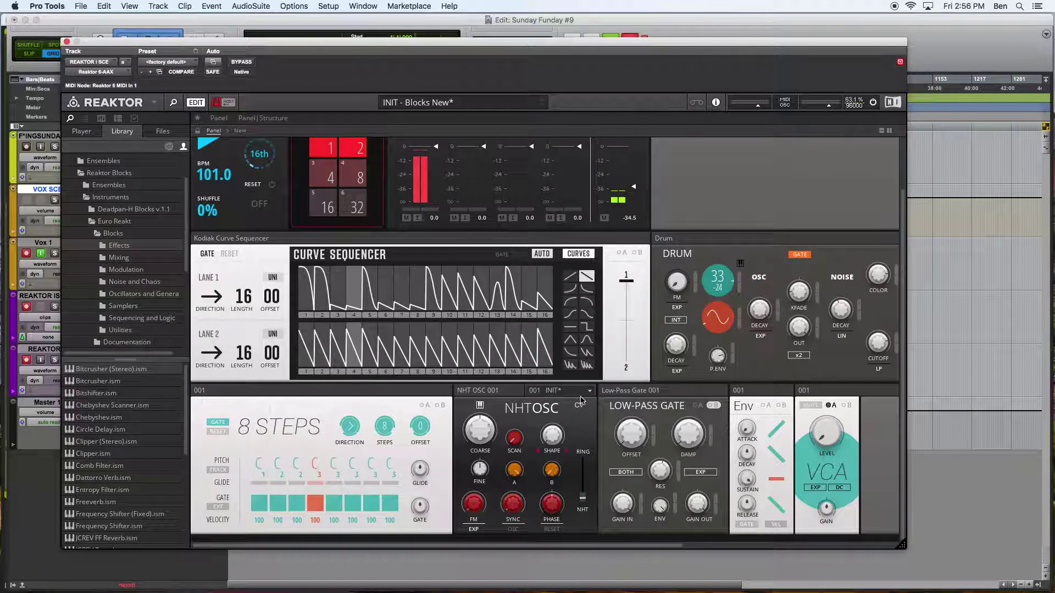
Examine NHT OSC 001's snapshot list and the descriptions of its Shape and Sync controls
click(575, 390)
click(506, 403)
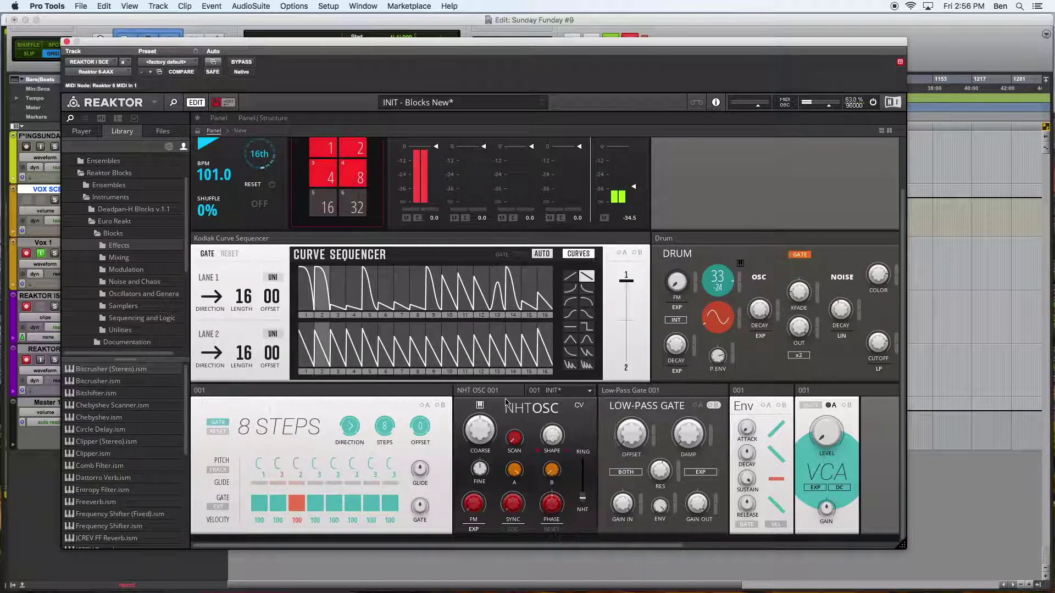
click(566, 390)
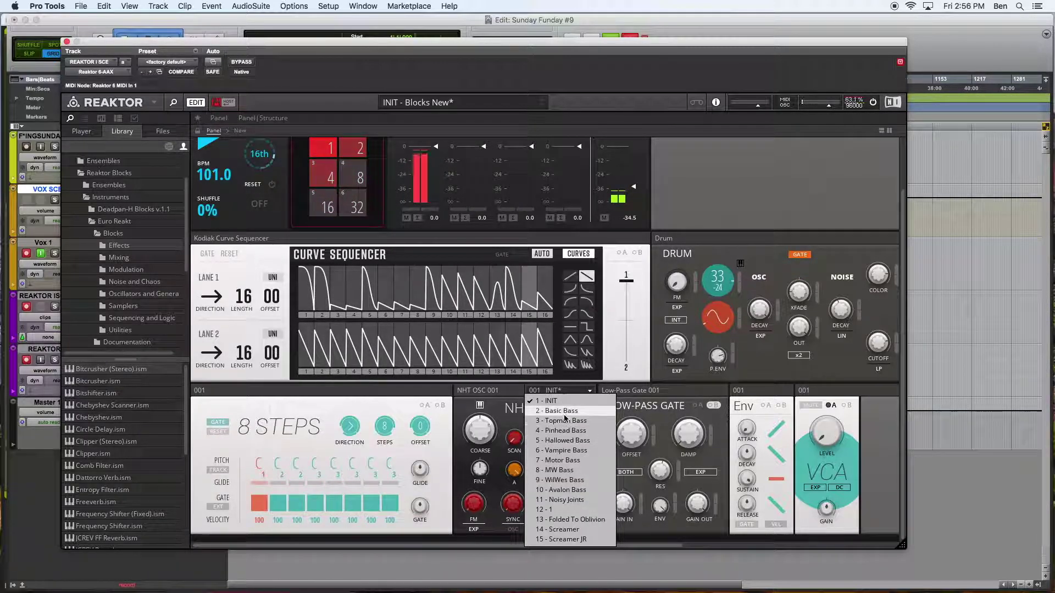
key(Escape)
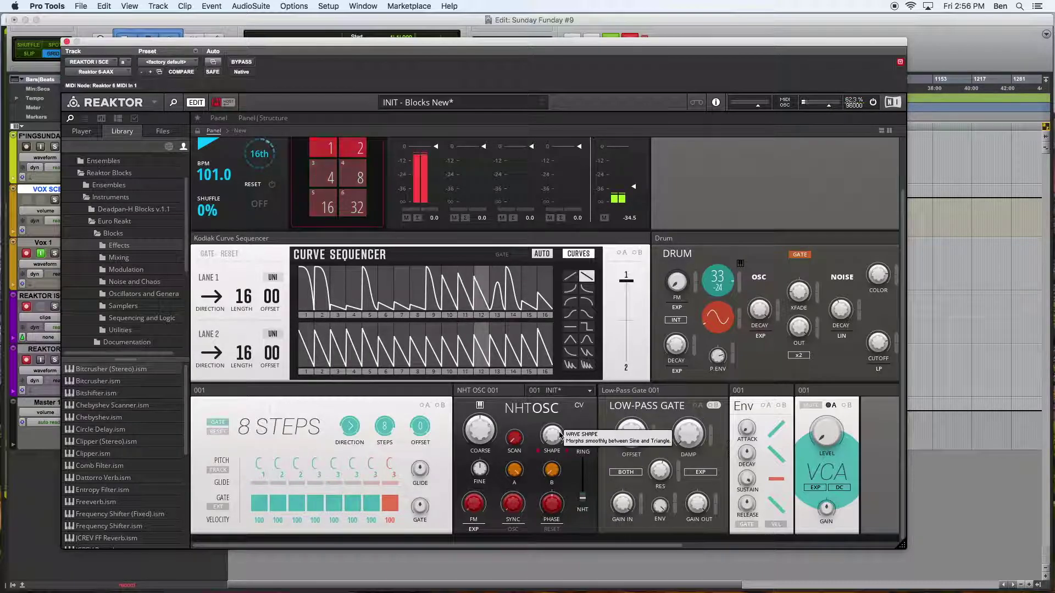
mouse_move(513, 501)
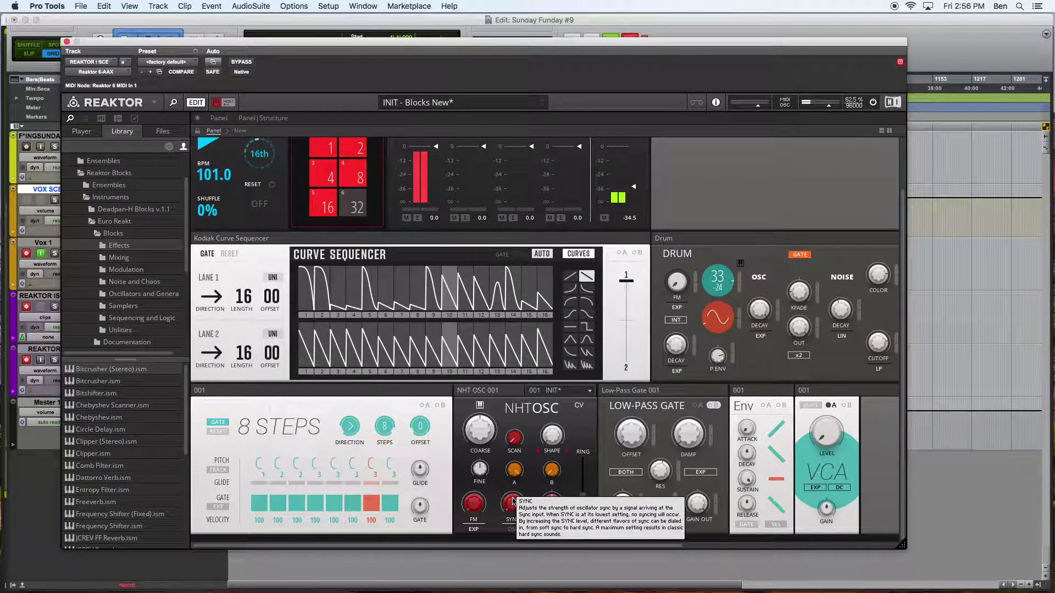
mouse_move(483, 471)
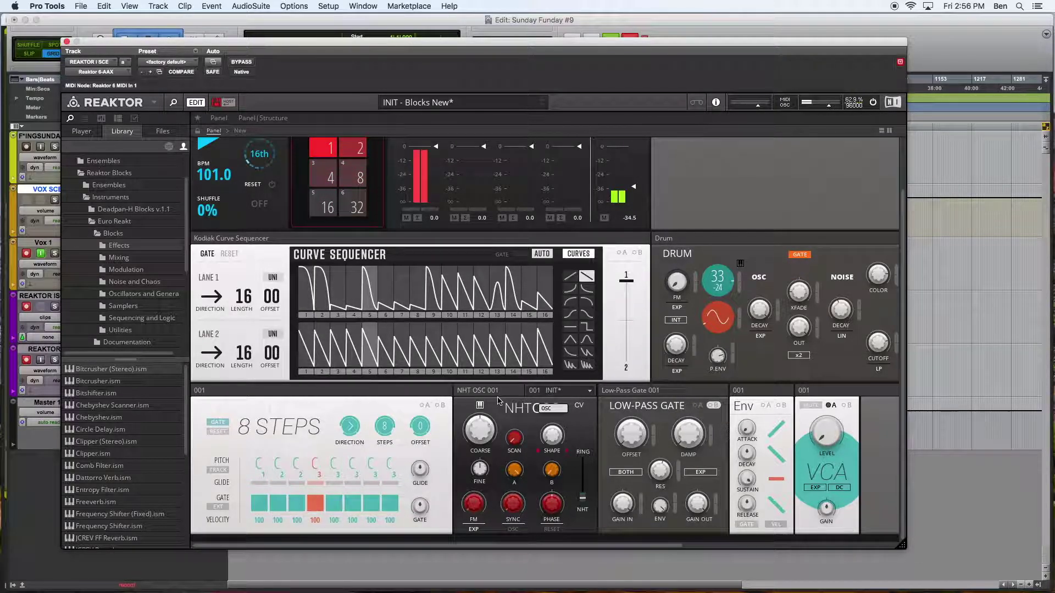
mouse_move(486, 393)
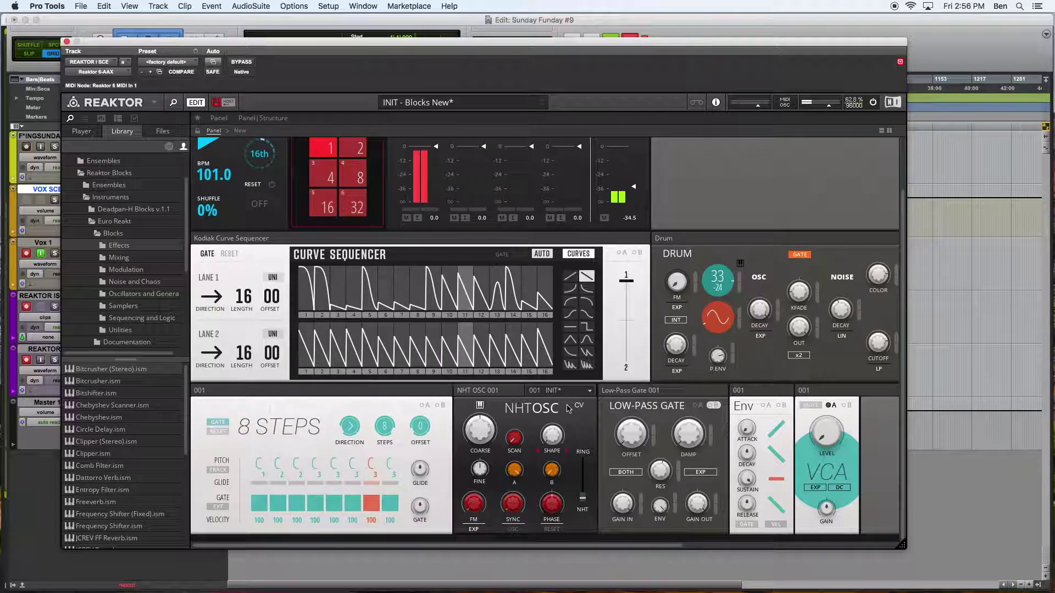
Set the Mix 4 master level to -36.3
mouse_move(206, 394)
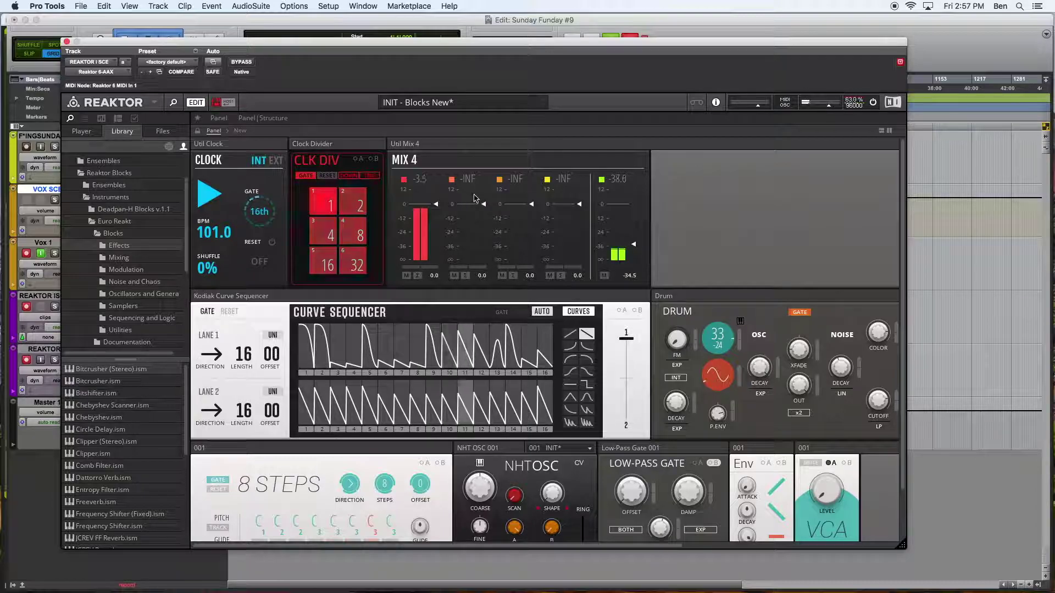
mouse_move(616, 233)
mouse_down()
mouse_move(637, 202)
mouse_move(636, 253)
mouse_up()
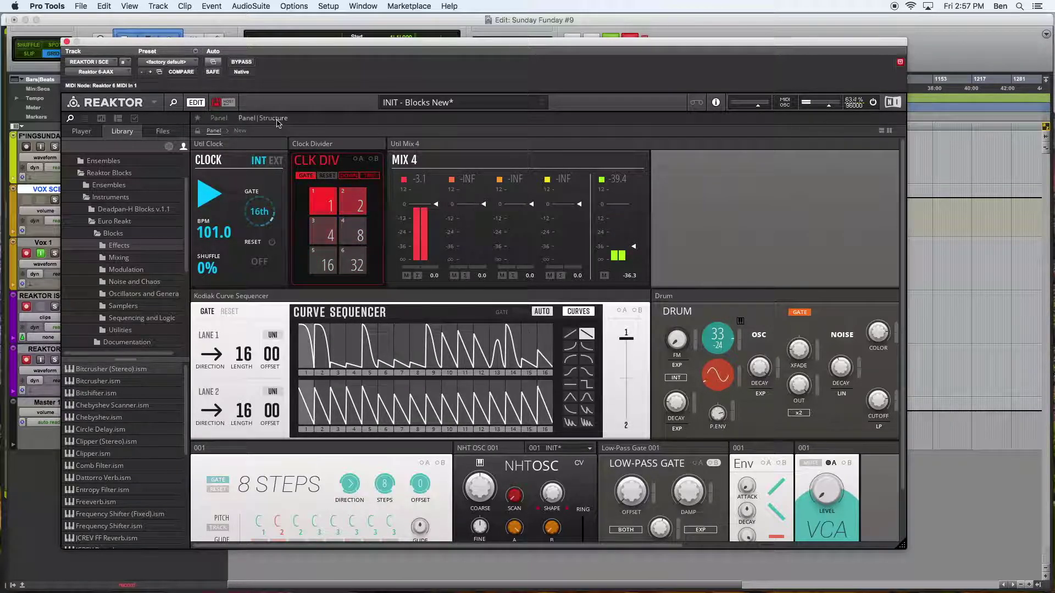
Trace the second voice's wiring from the Clock Divider to the 001 VCA, and assign modulation A to that VCA's Level
click(263, 117)
click(237, 386)
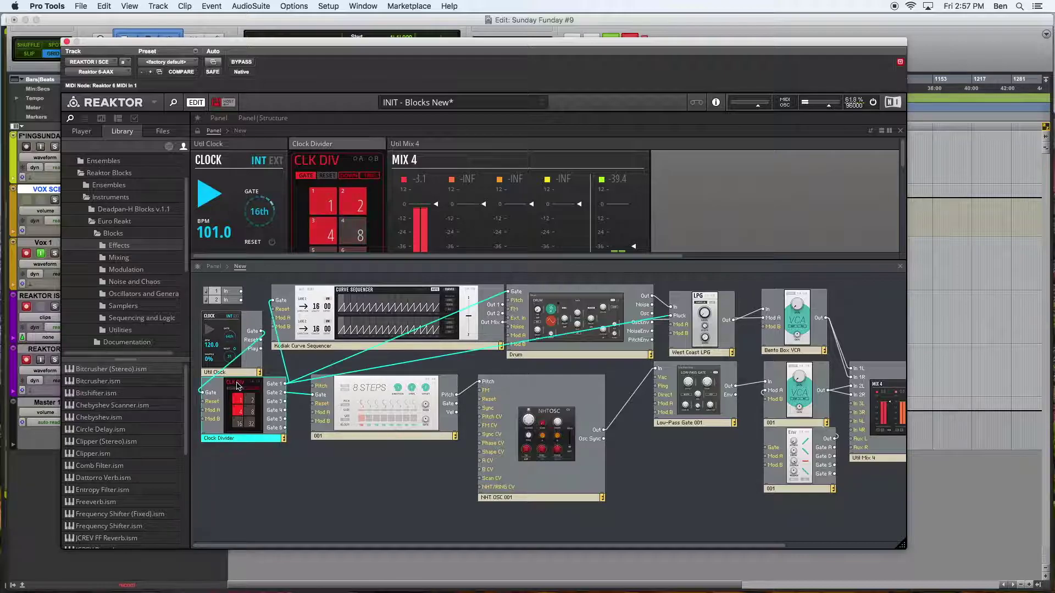
click(361, 404)
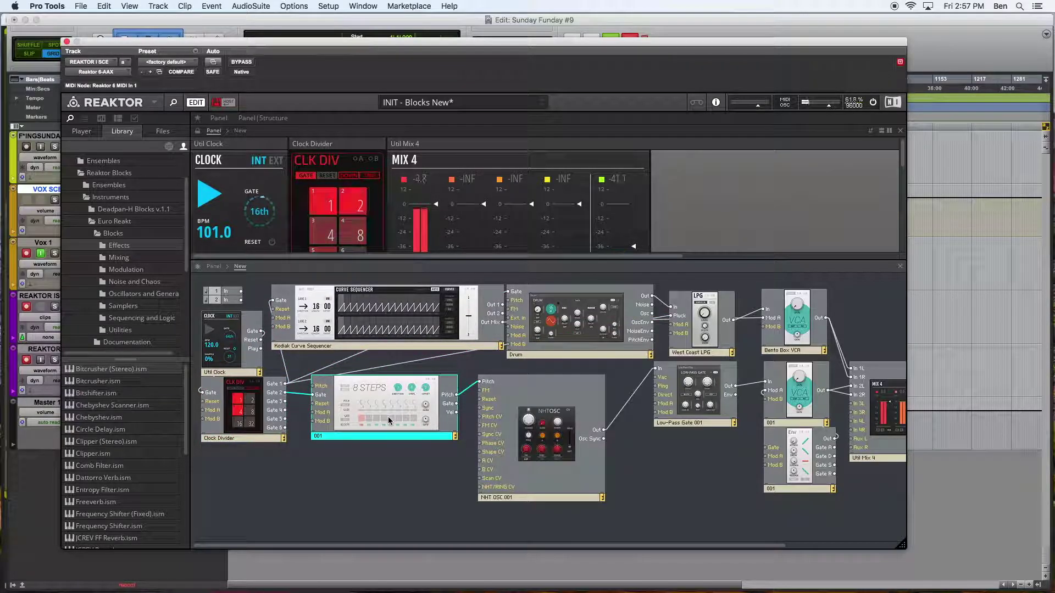
mouse_move(362, 436)
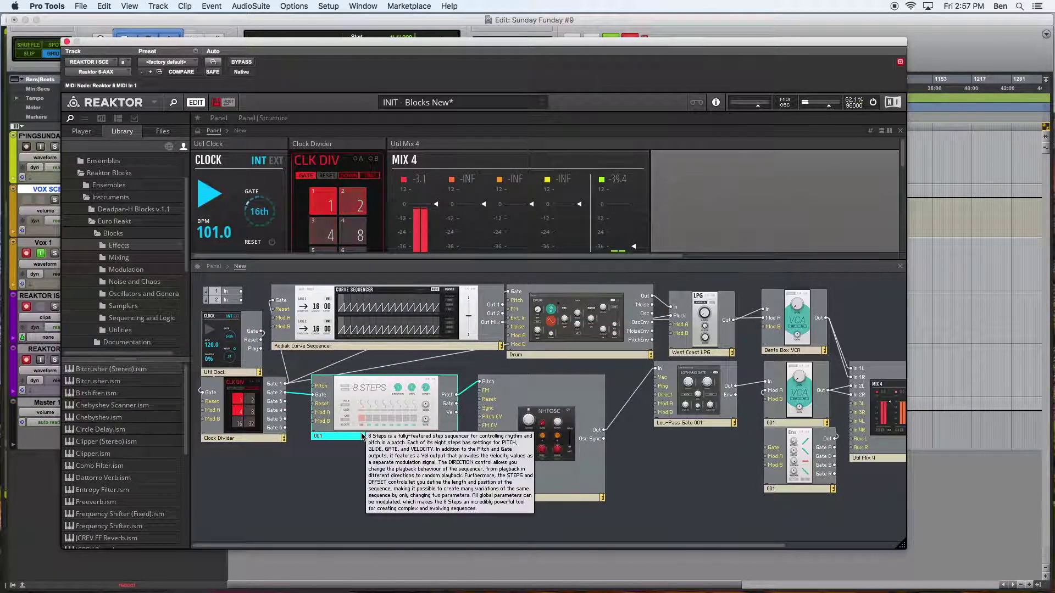
click(645, 498)
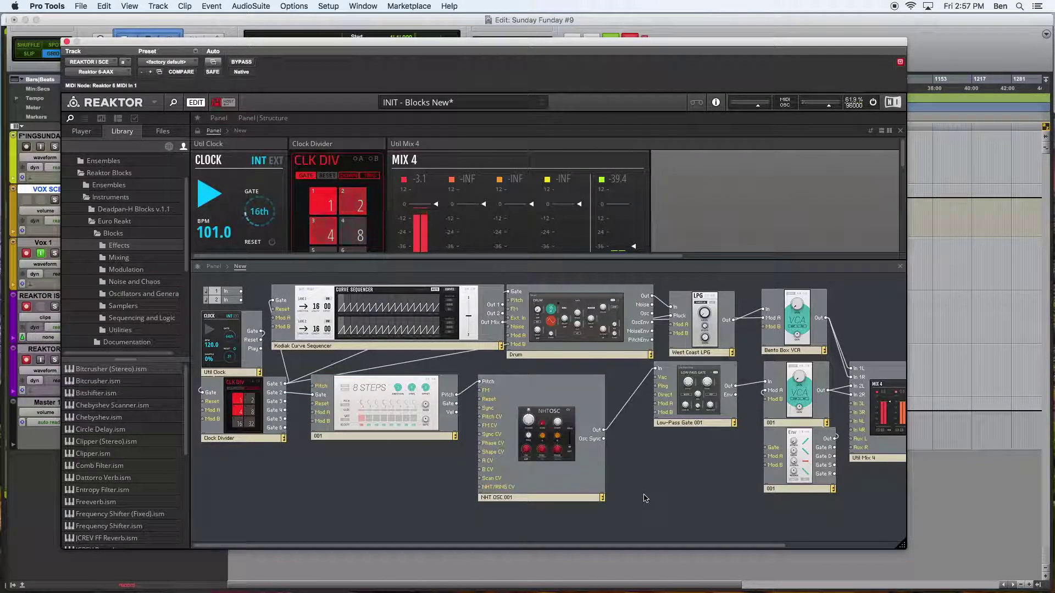
click(795, 458)
click(790, 383)
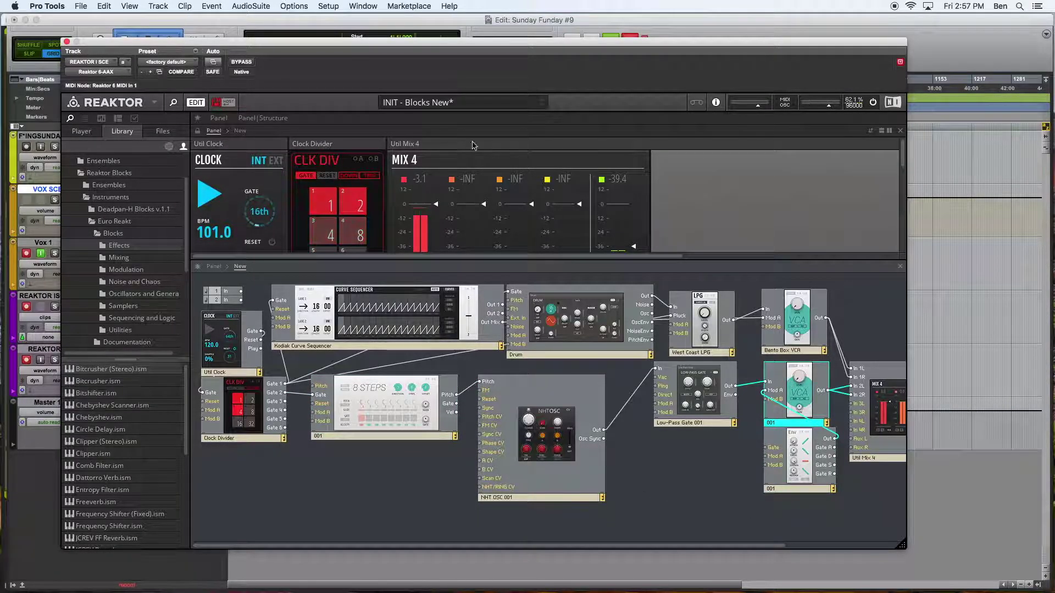
click(218, 118)
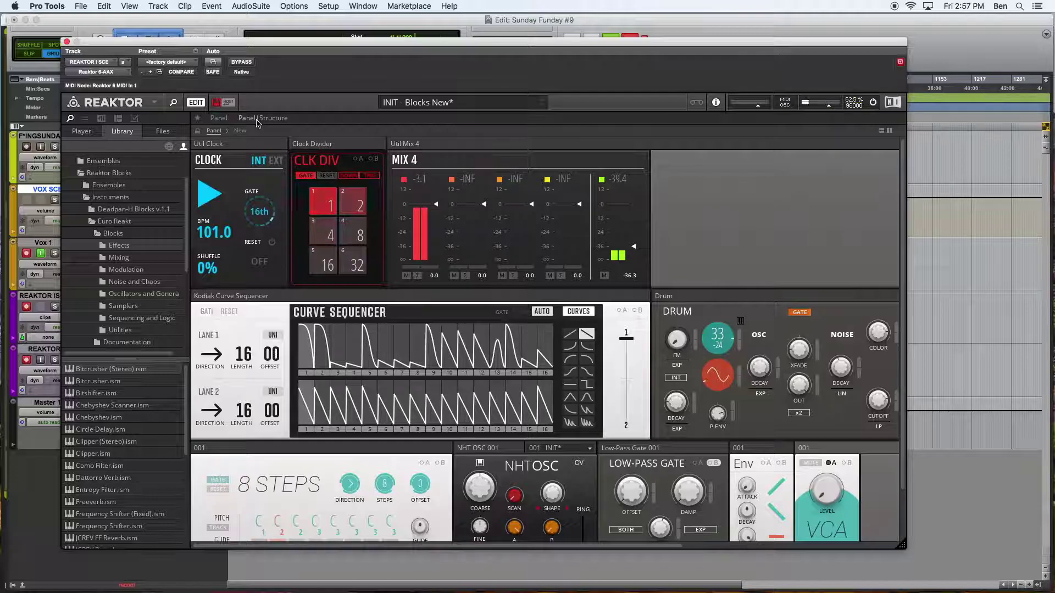
click(268, 119)
click(219, 119)
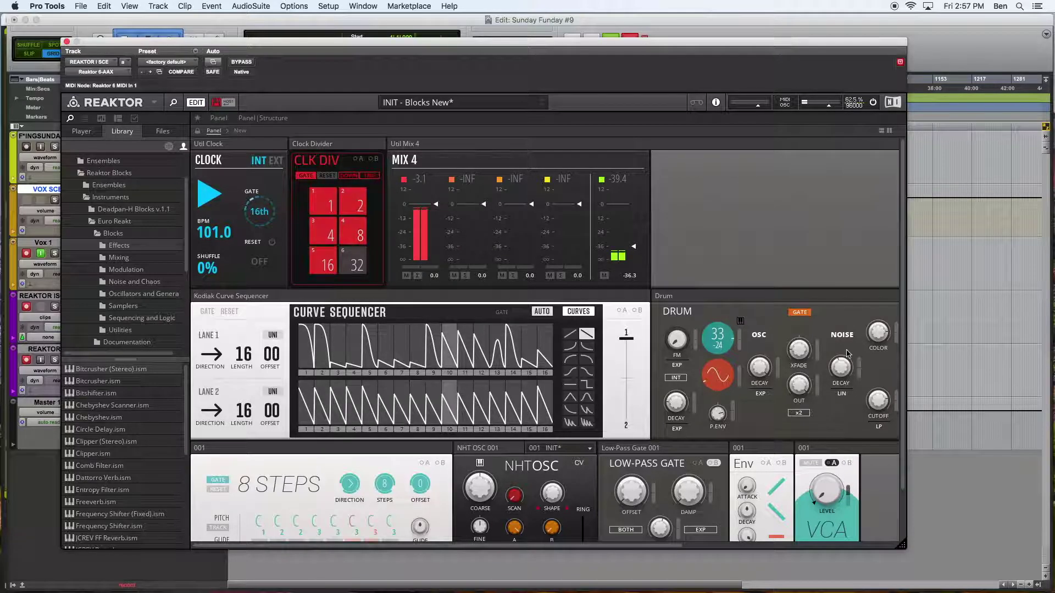
scroll(719, 427, down, 3)
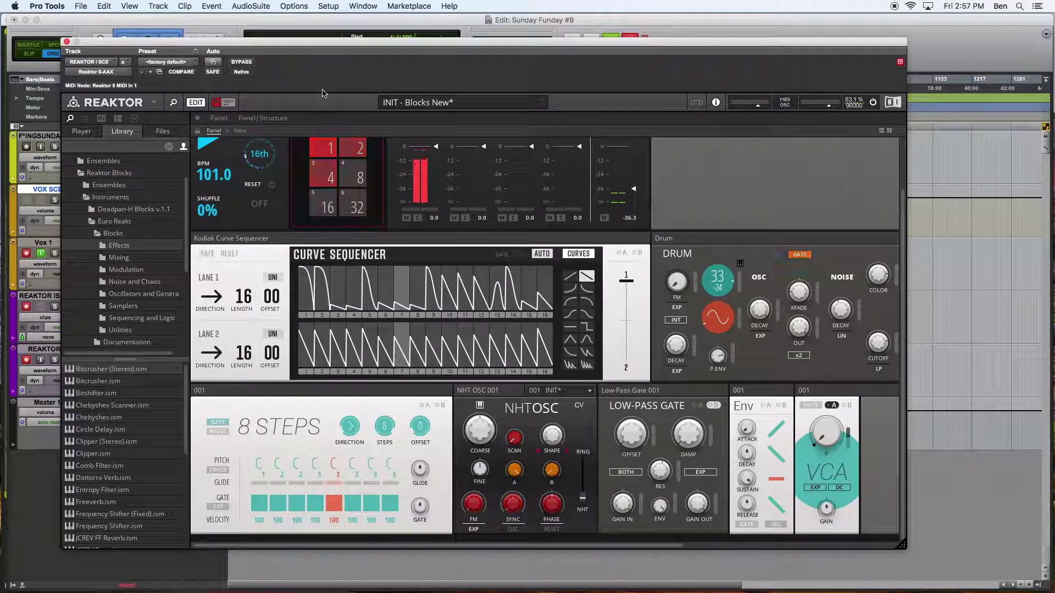
Wire 8 Steps 001's Gate output to the 001 Env's Gate input and check the result on the full panel
click(262, 117)
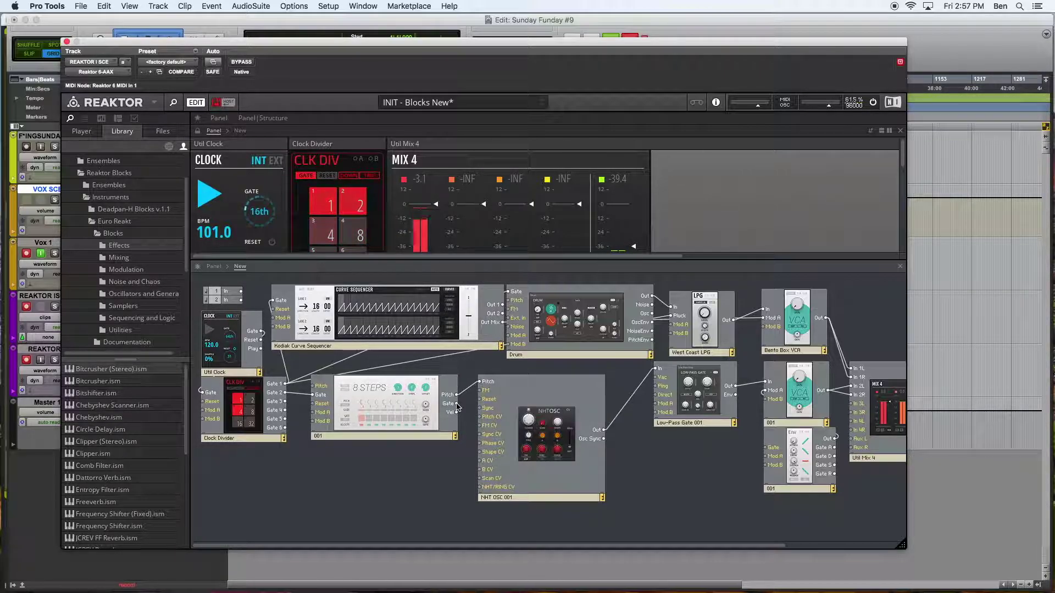
drag(685, 467, 771, 455)
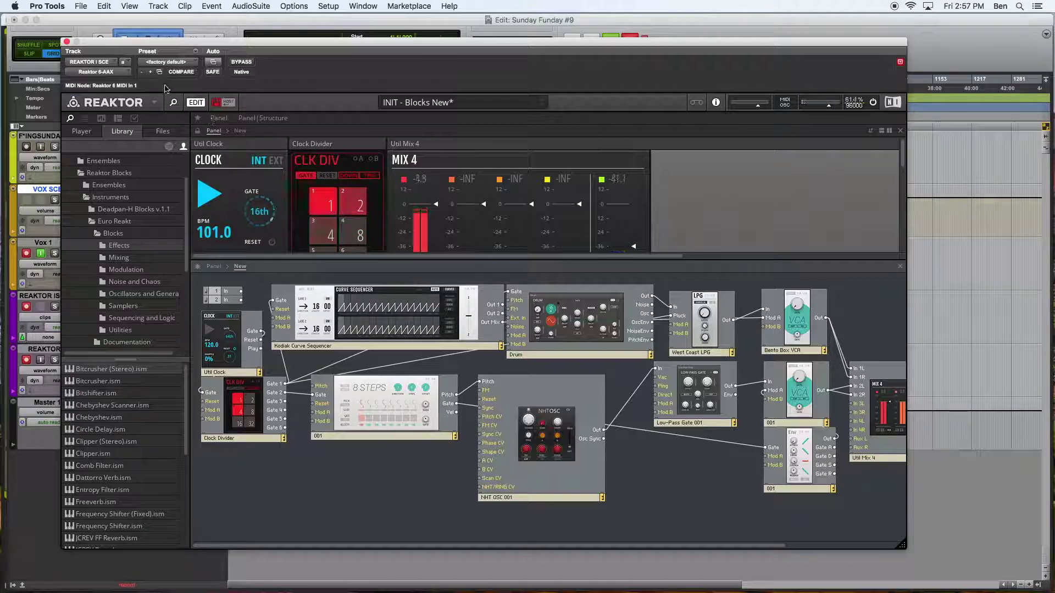
click(219, 119)
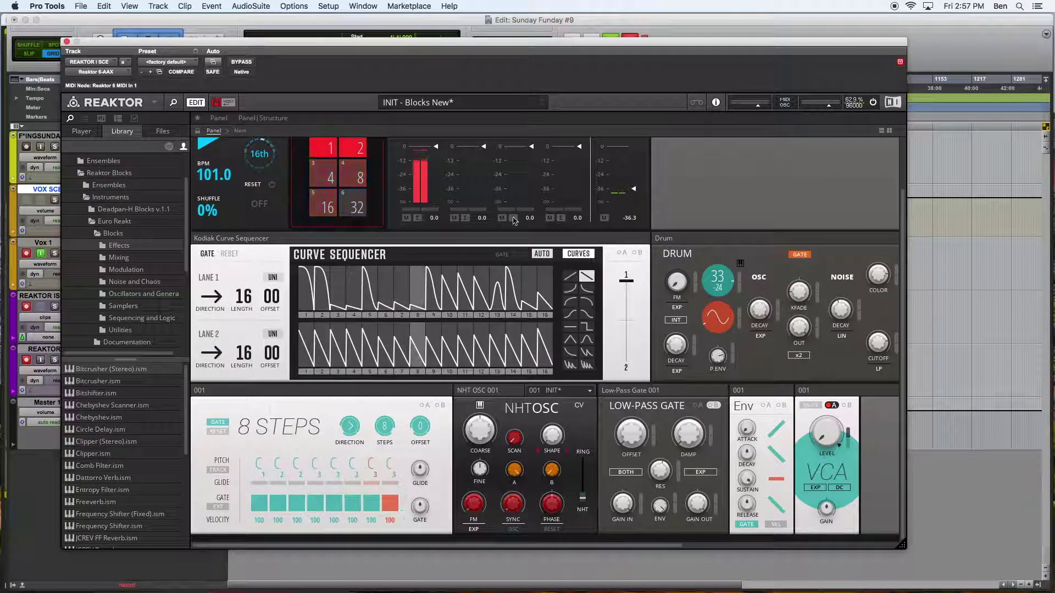
scroll(501, 194, up, 2)
scroll(659, 308, down, 2)
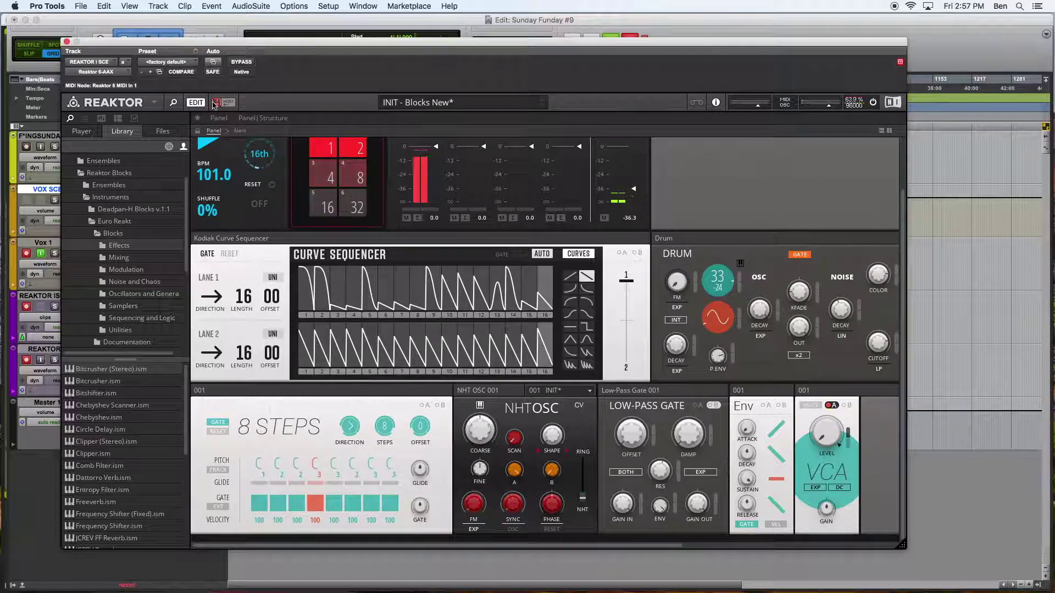
Try a Bento Box OSC from the factory blocks, wired from 8 Steps 001's Pitch output into Low-Pass Gate 001's In
click(262, 117)
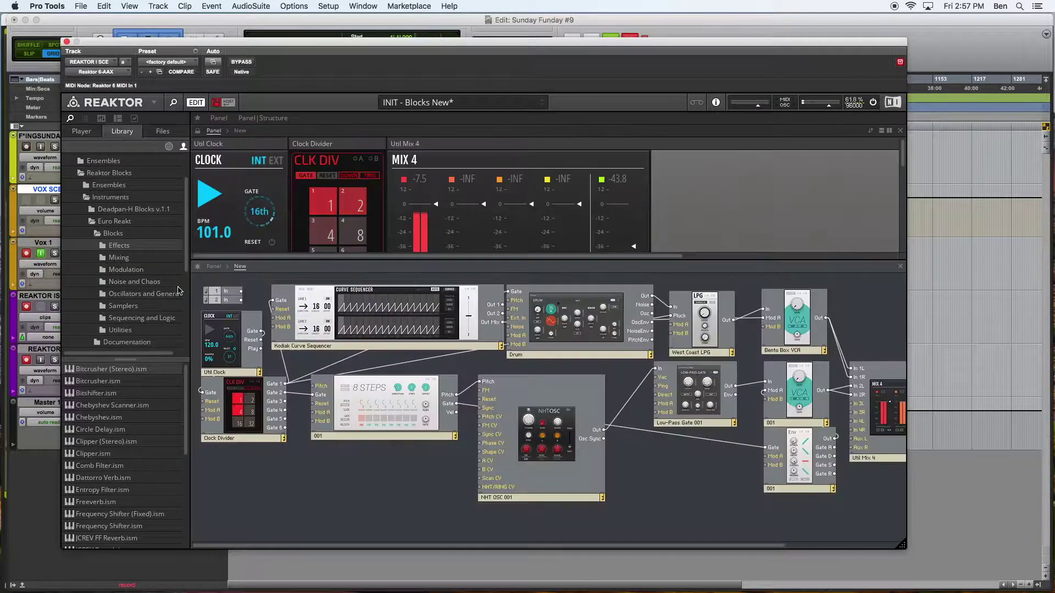
click(169, 147)
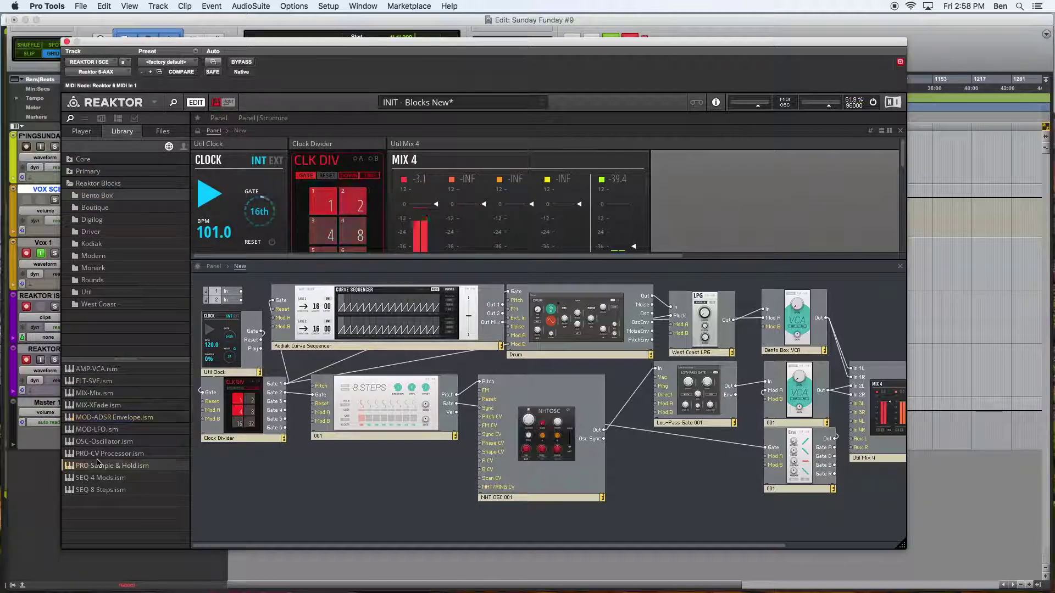
drag(101, 442, 380, 471)
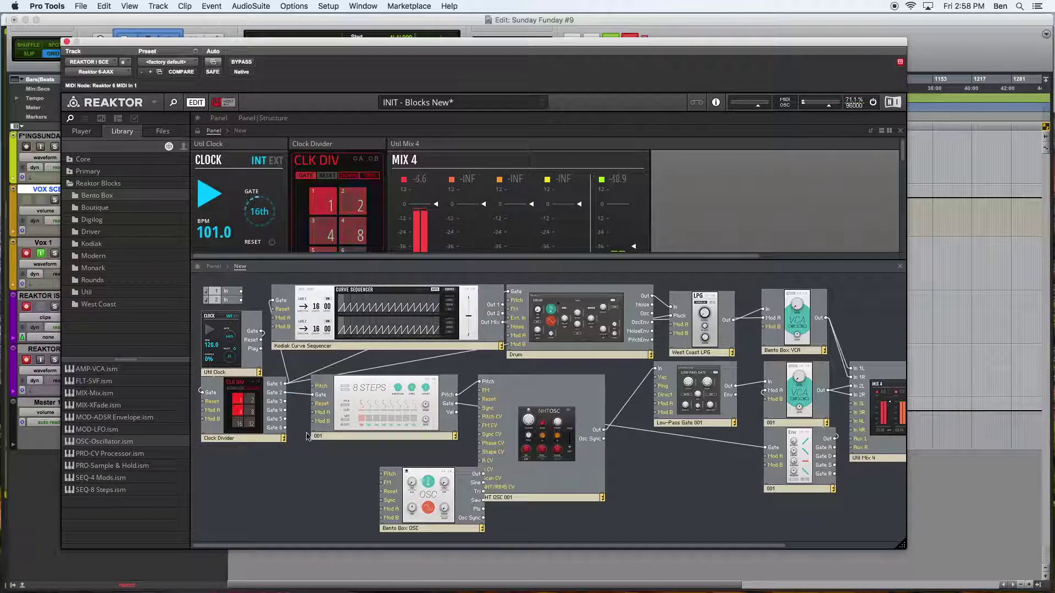
drag(433, 479, 384, 466)
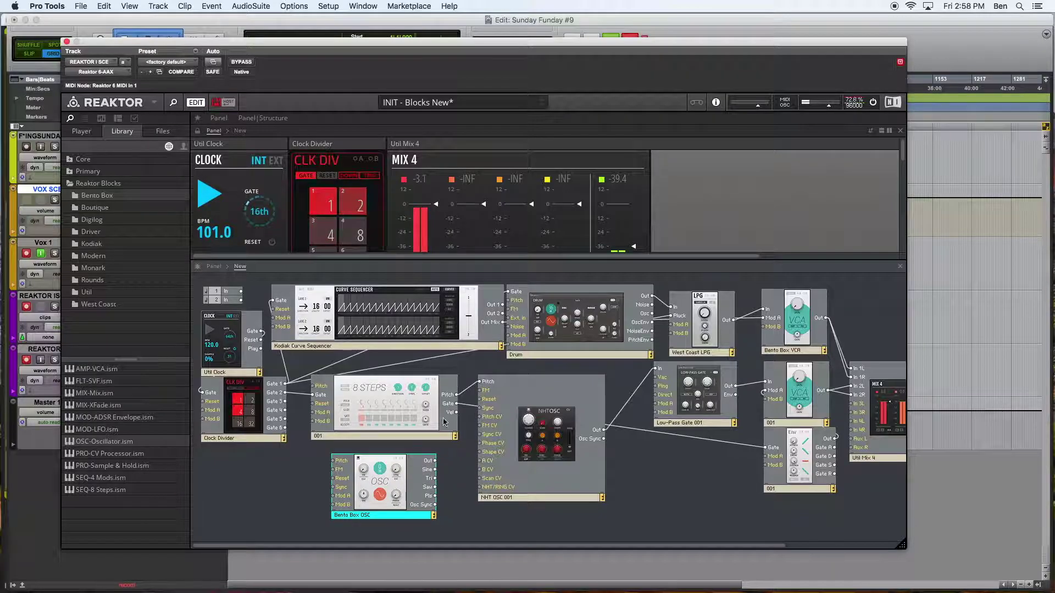
drag(457, 403, 440, 449)
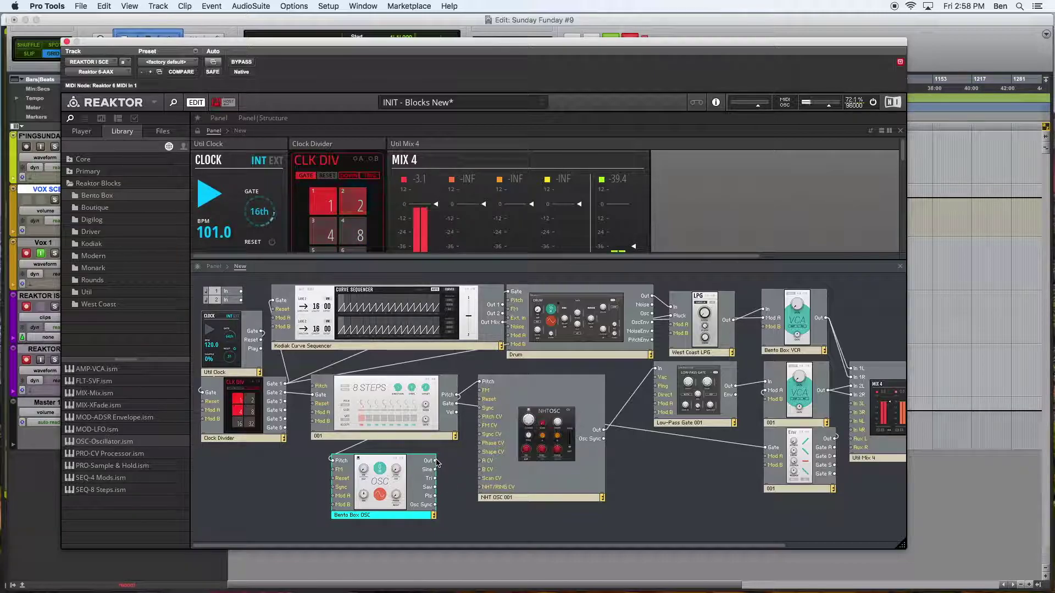
drag(660, 374, 661, 372)
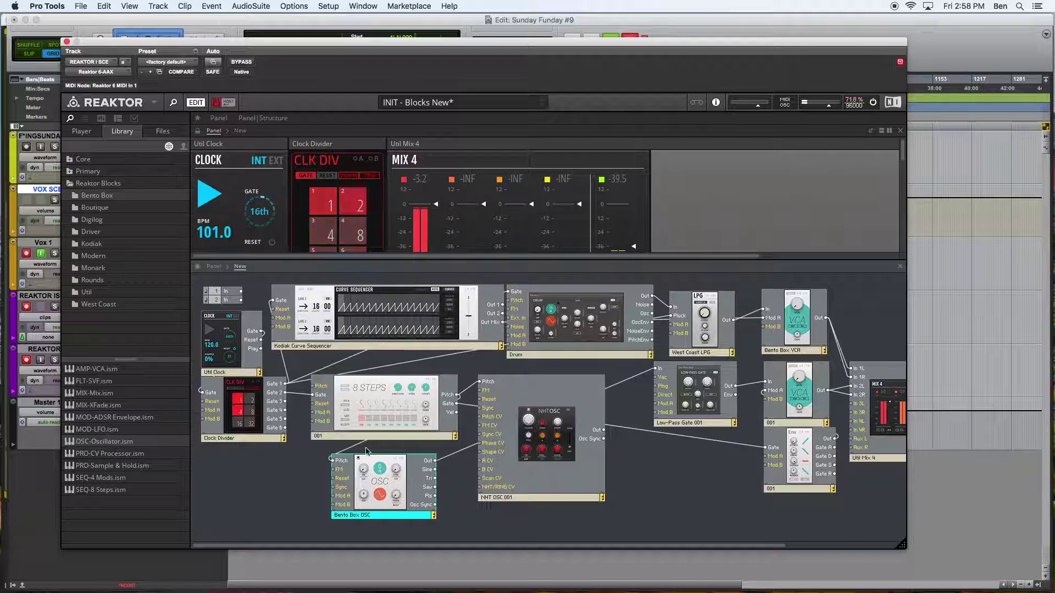
click(554, 452)
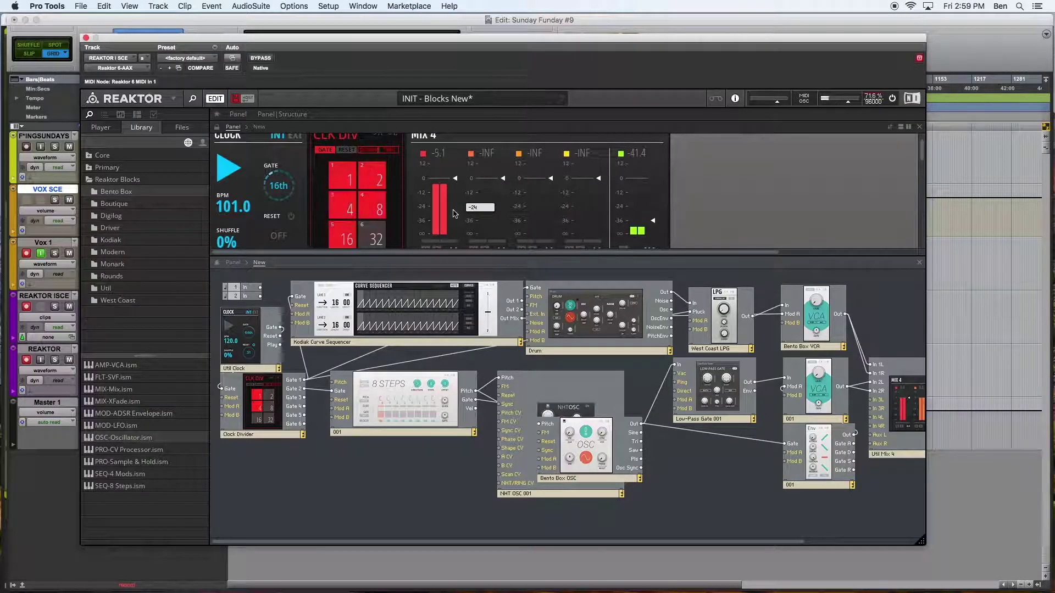
Mute the first channel of Mix 4 and set the master level to -6.1
scroll(426, 208, down, 3)
scroll(426, 207, up, 1)
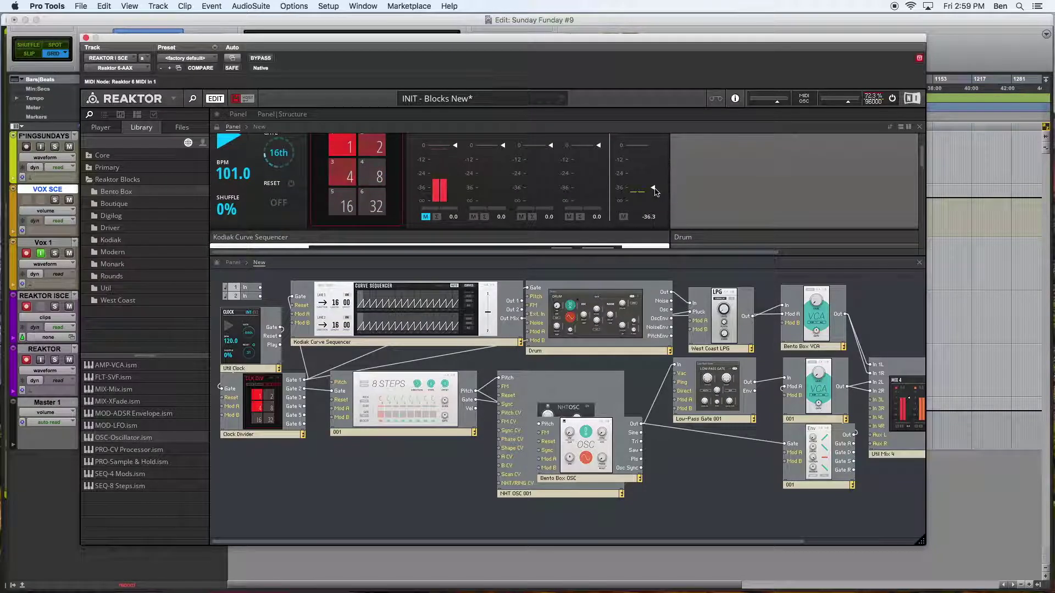
scroll(447, 233, up, 4)
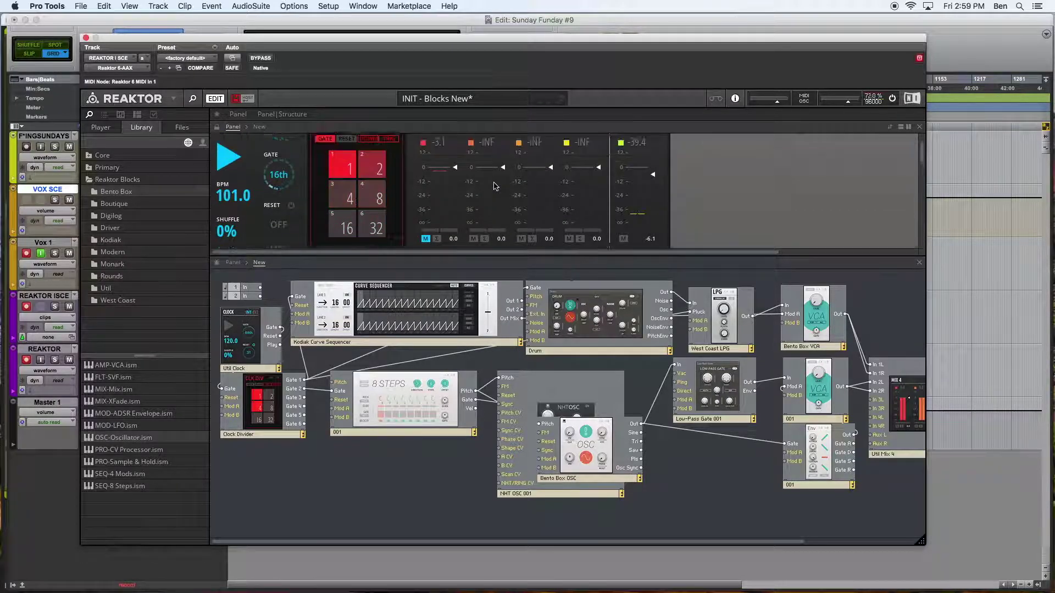
Trace the second voice's wiring from the Clock Divider through 8 Steps 001 and the Bento Box OSC to Low-Pass Gate 001
scroll(446, 233, down, 8)
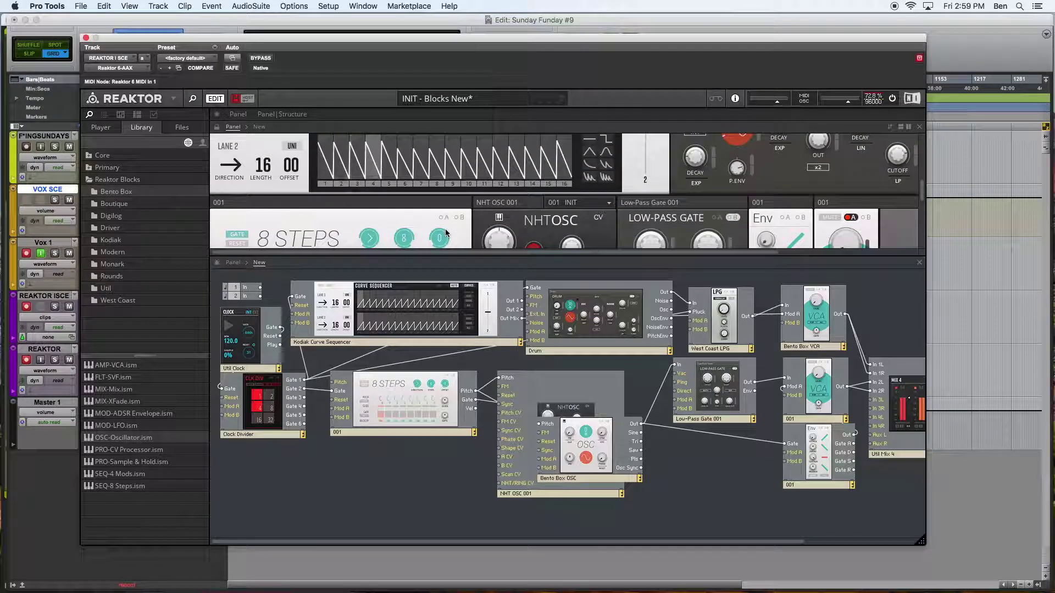
scroll(456, 208, down, 2)
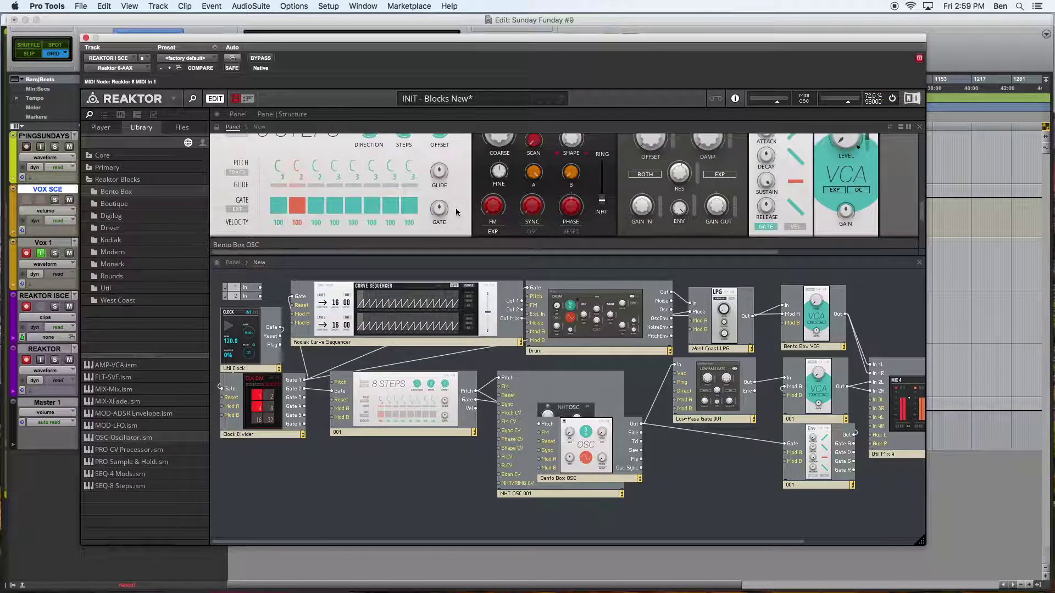
scroll(427, 167, up, 1)
scroll(427, 167, up, 1)
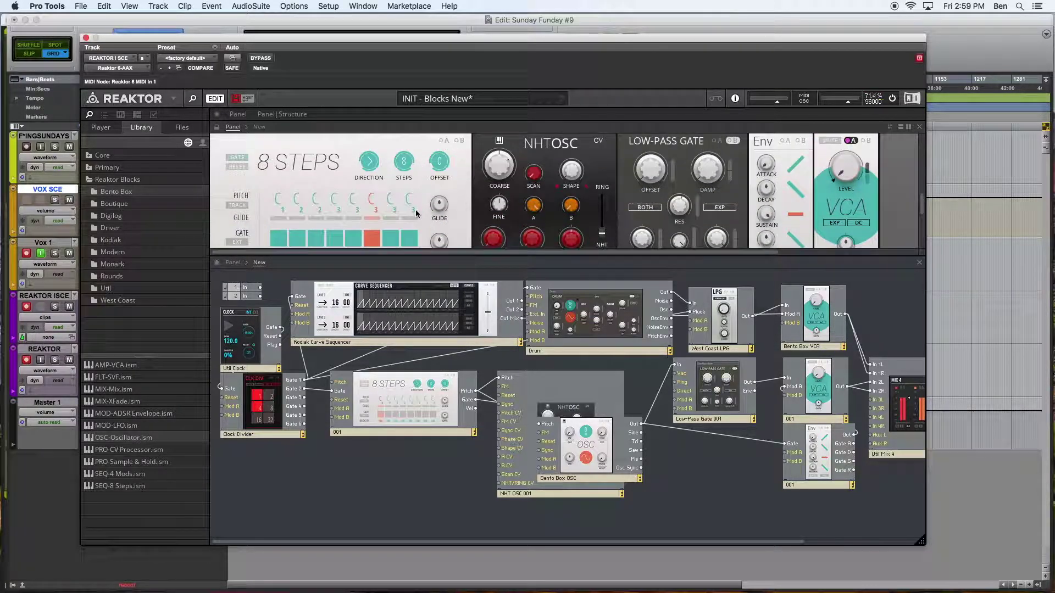
click(408, 411)
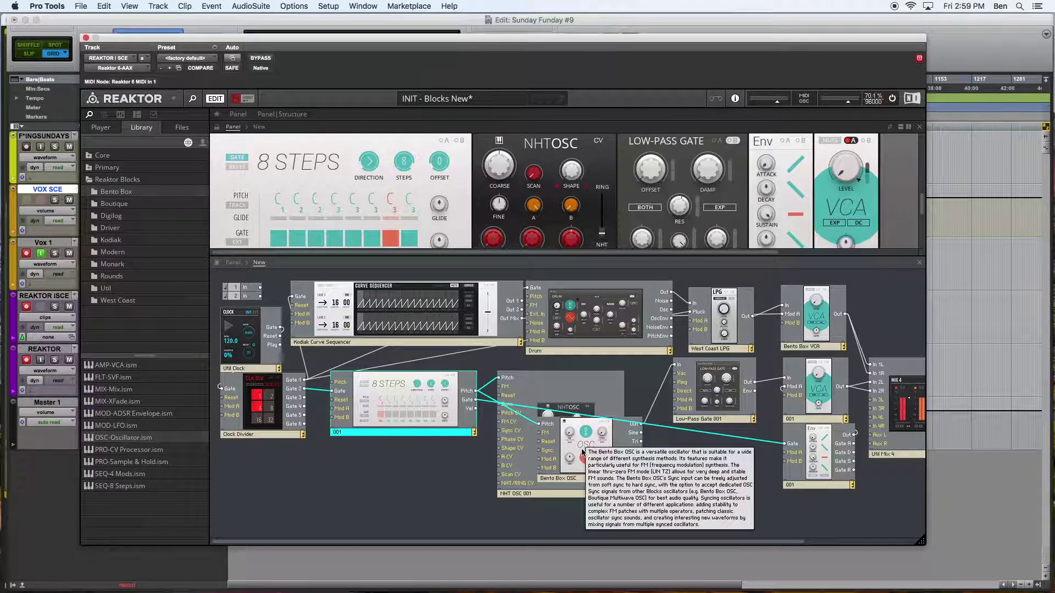
drag(571, 444, 558, 415)
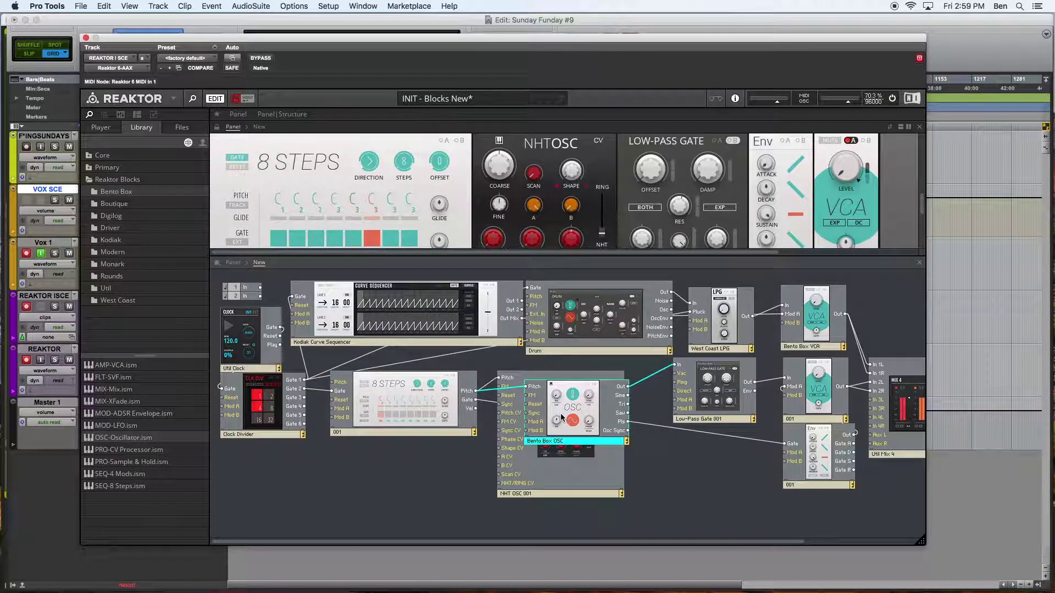
click(403, 390)
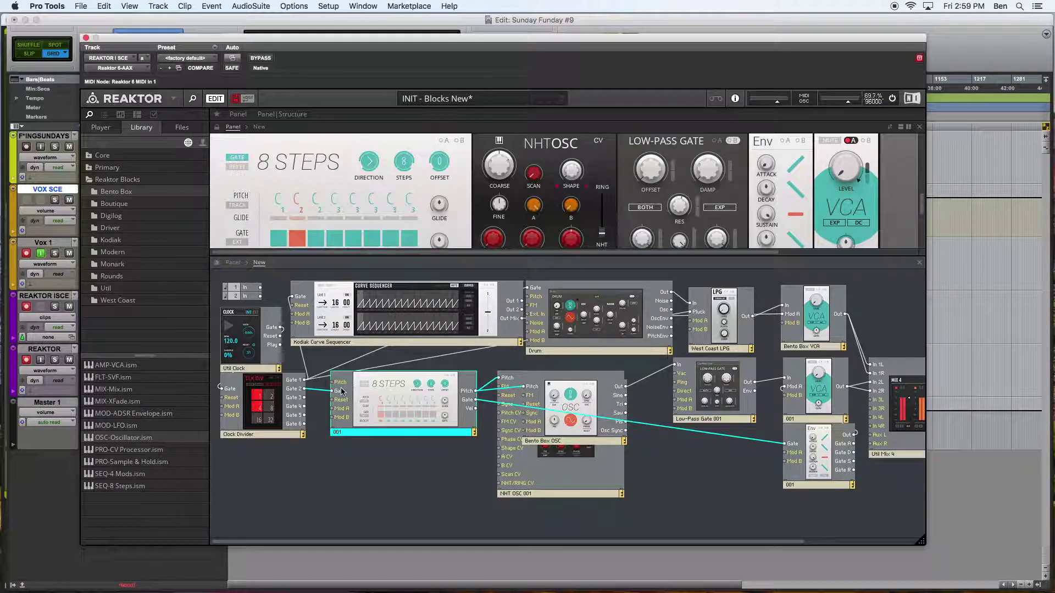
click(273, 396)
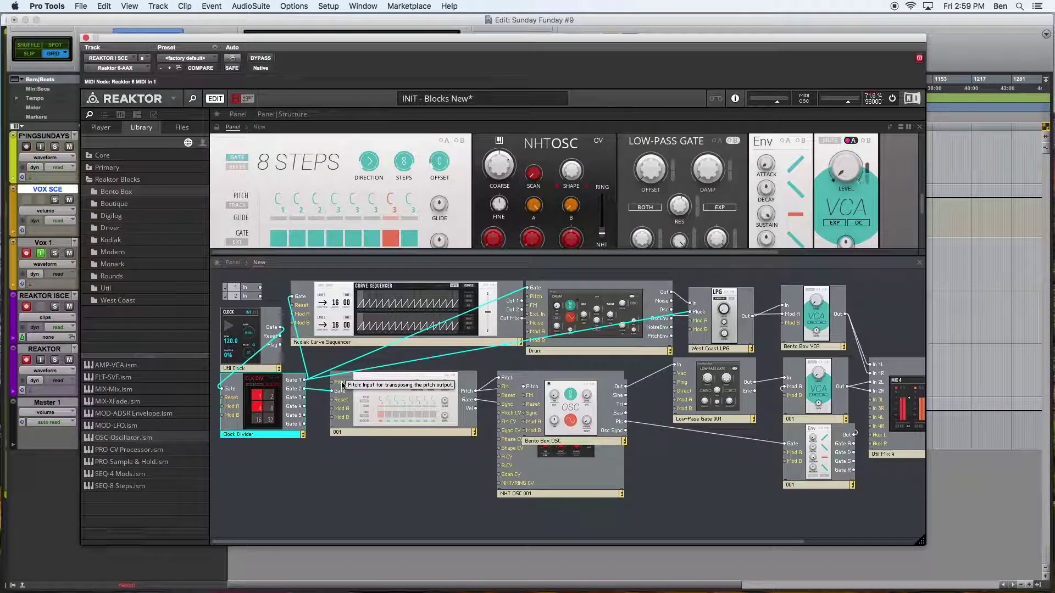
click(400, 406)
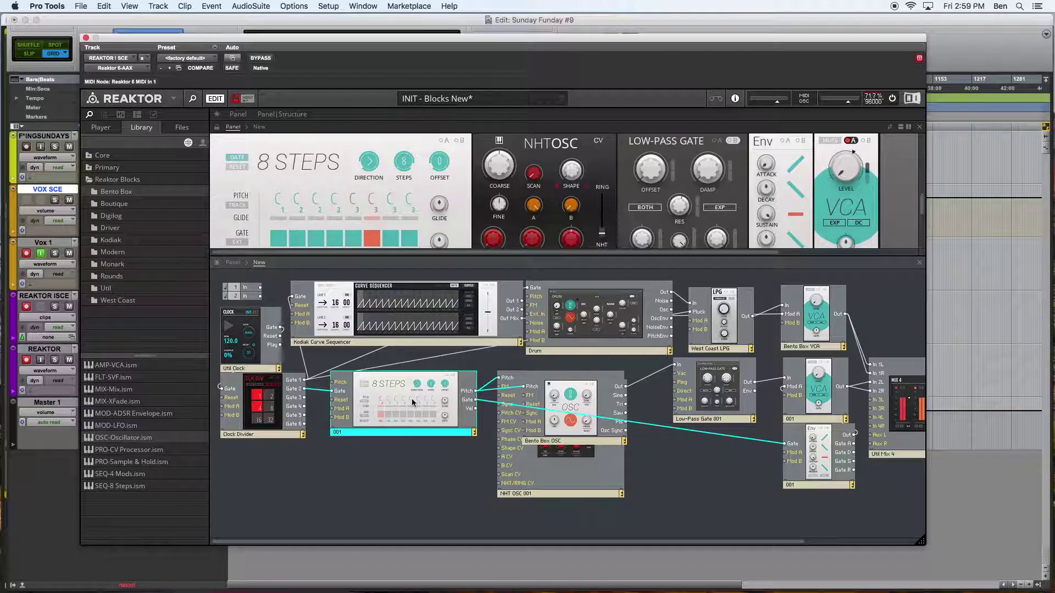
click(572, 399)
drag(567, 398, 565, 398)
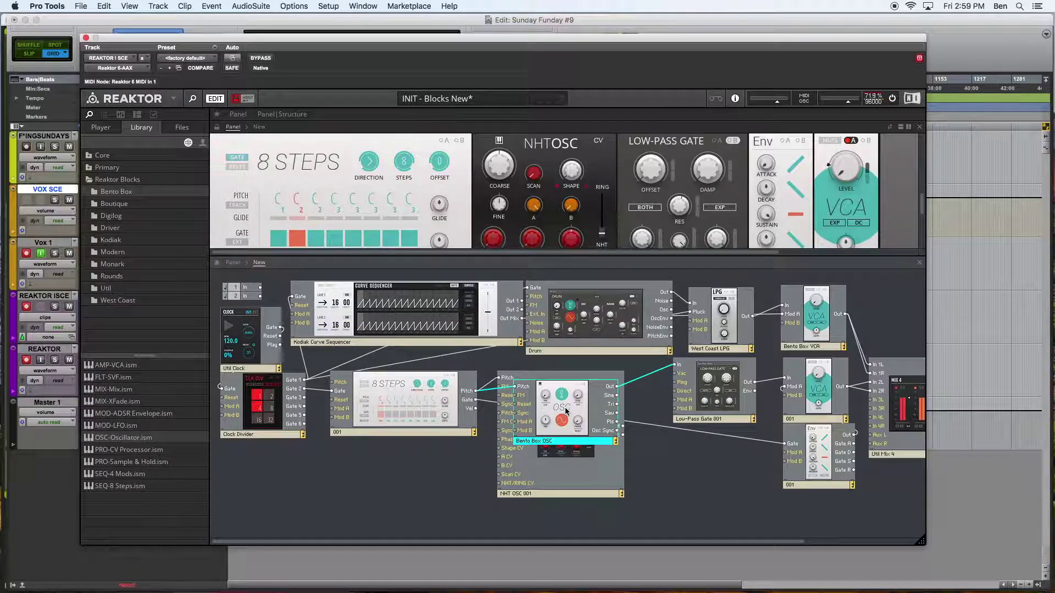
click(714, 388)
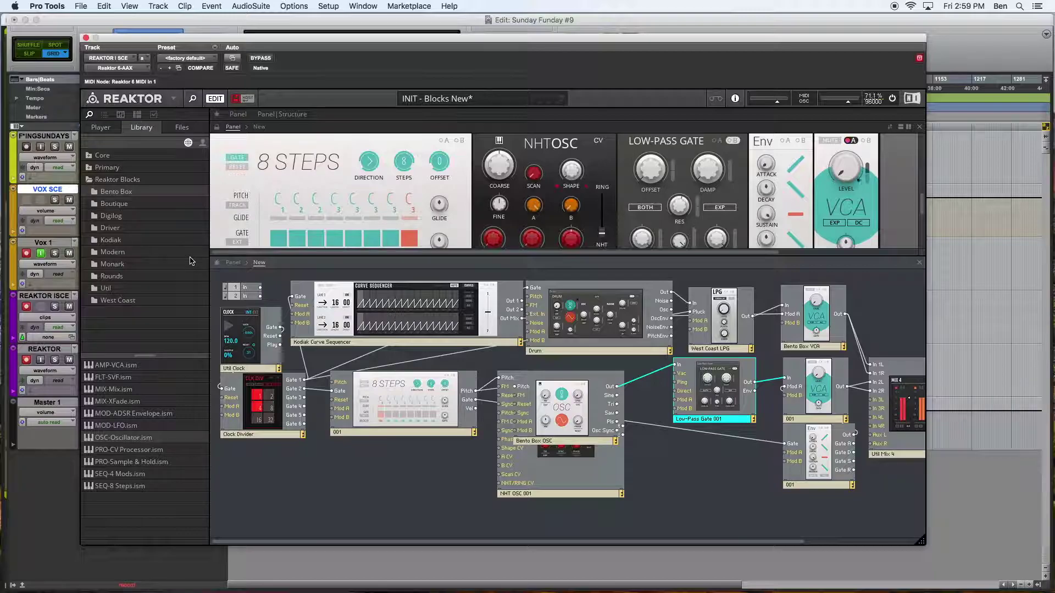
Try a Monark Filter between the Bento Box OSC and the 001 VCA, and reconnect Low-Pass Gate 001's output to that VCA
click(110, 216)
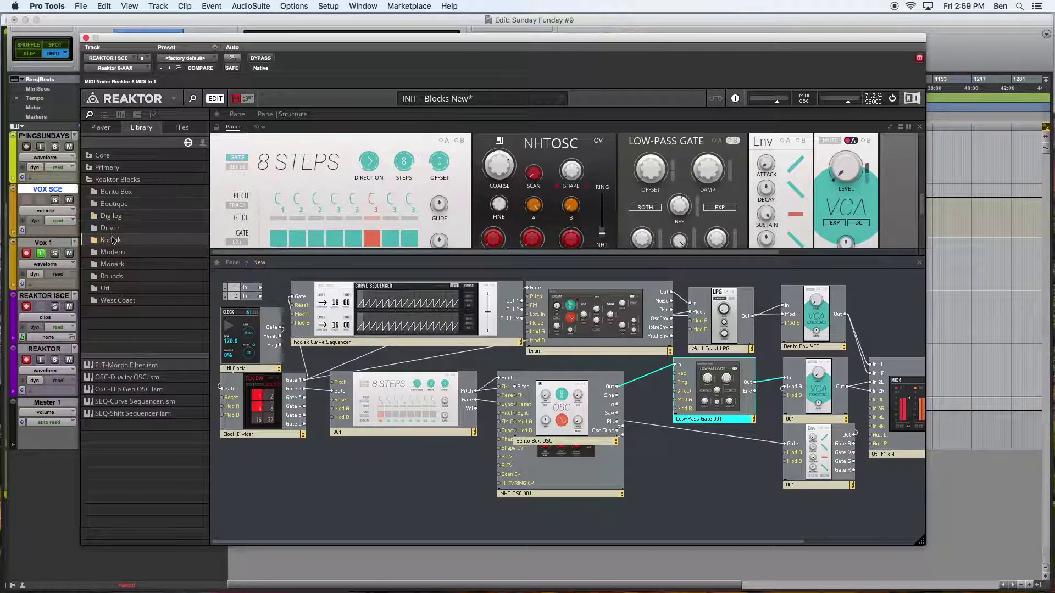
click(109, 226)
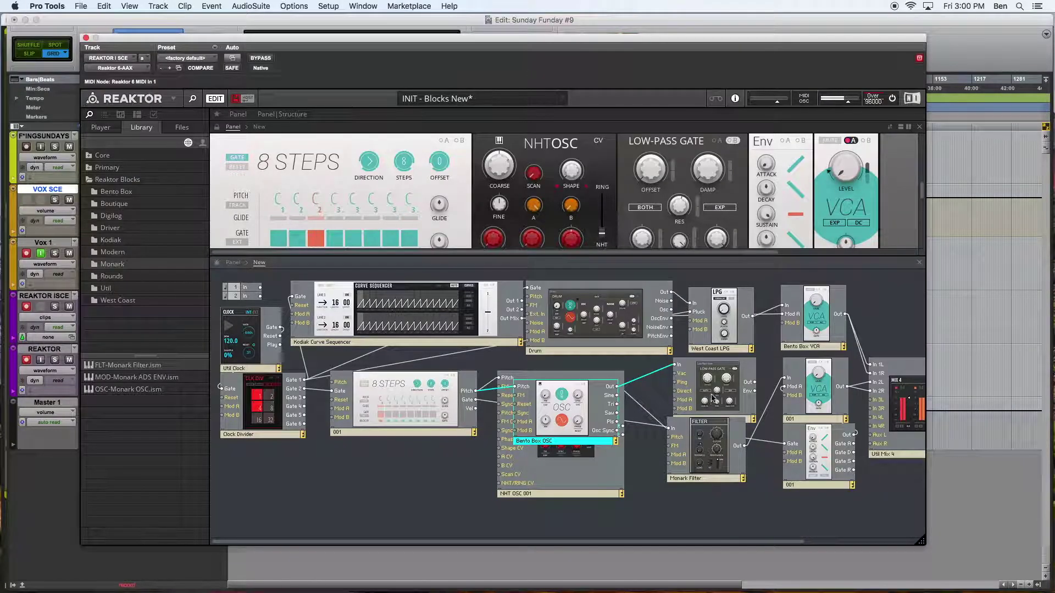
click(709, 383)
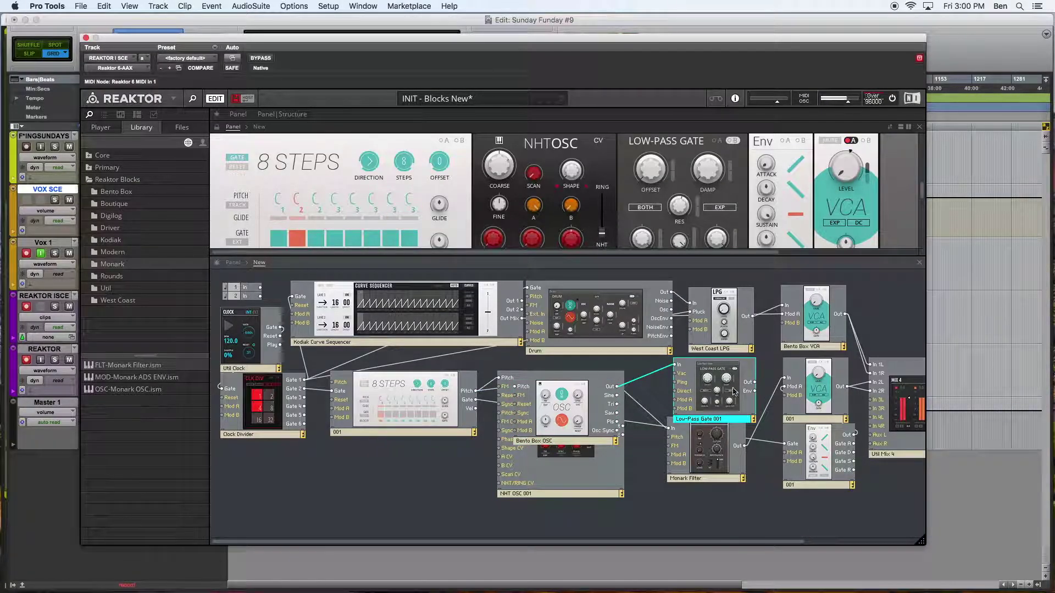
drag(756, 381, 784, 378)
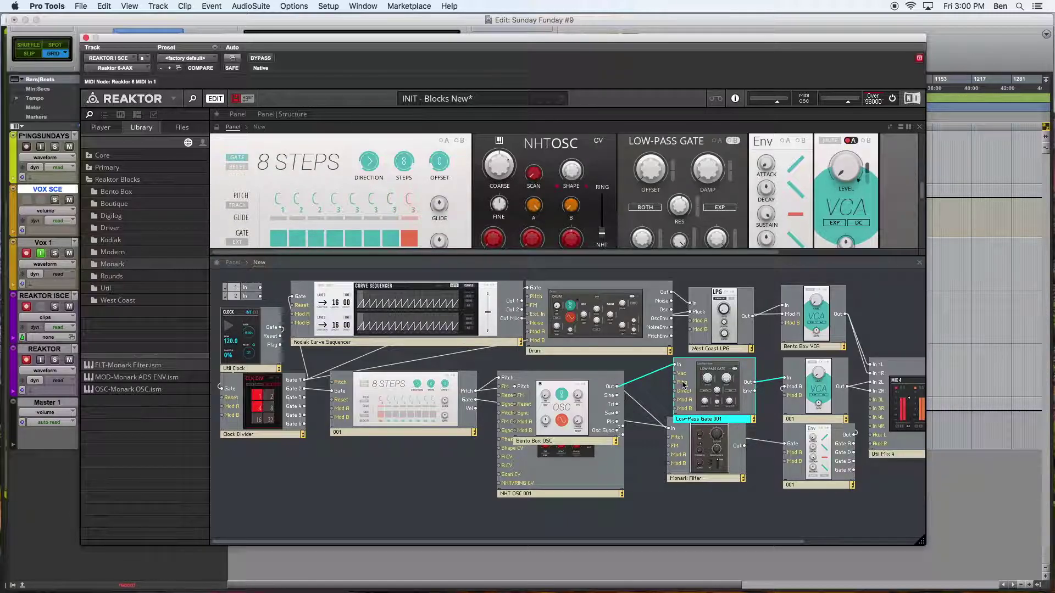
Wire the Clock Divider's Gate 1 output to Low-Pass Gate 001's Ping input and delete the Monark Filter
mouse_move(682, 385)
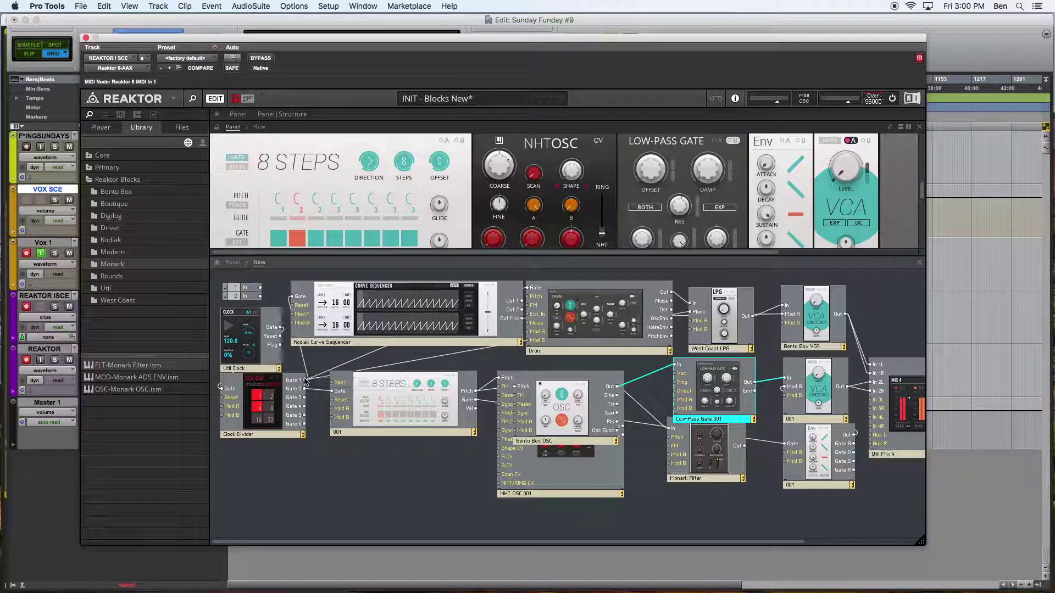
drag(306, 382, 680, 386)
click(706, 452)
drag(707, 452, 711, 485)
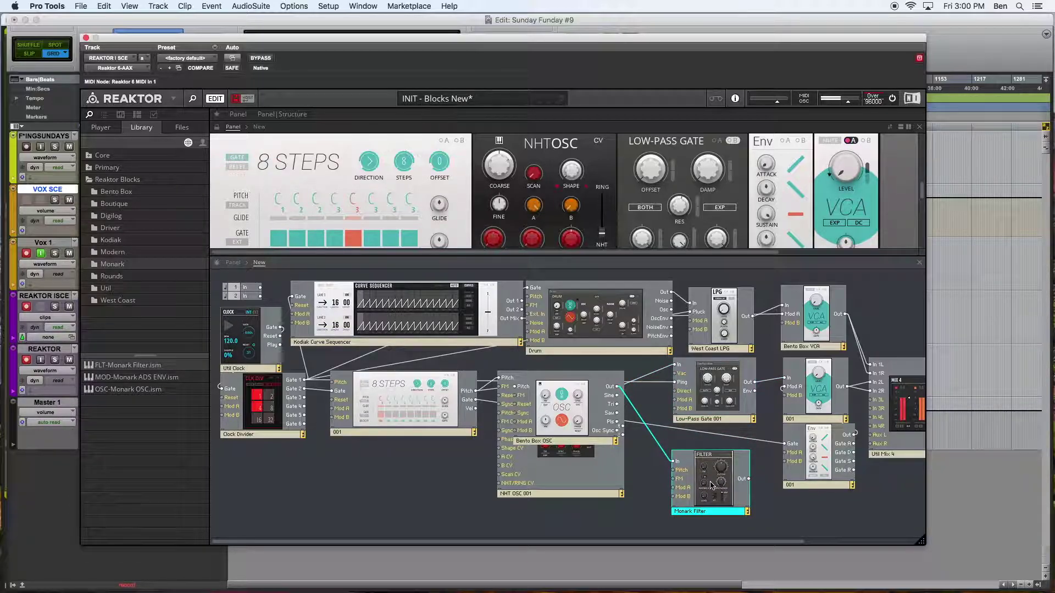
key(Delete)
Reconnect NHT OSC 001's output to Low-Pass Gate 001's In and delete the Bento Box OSC
drag(570, 419, 631, 504)
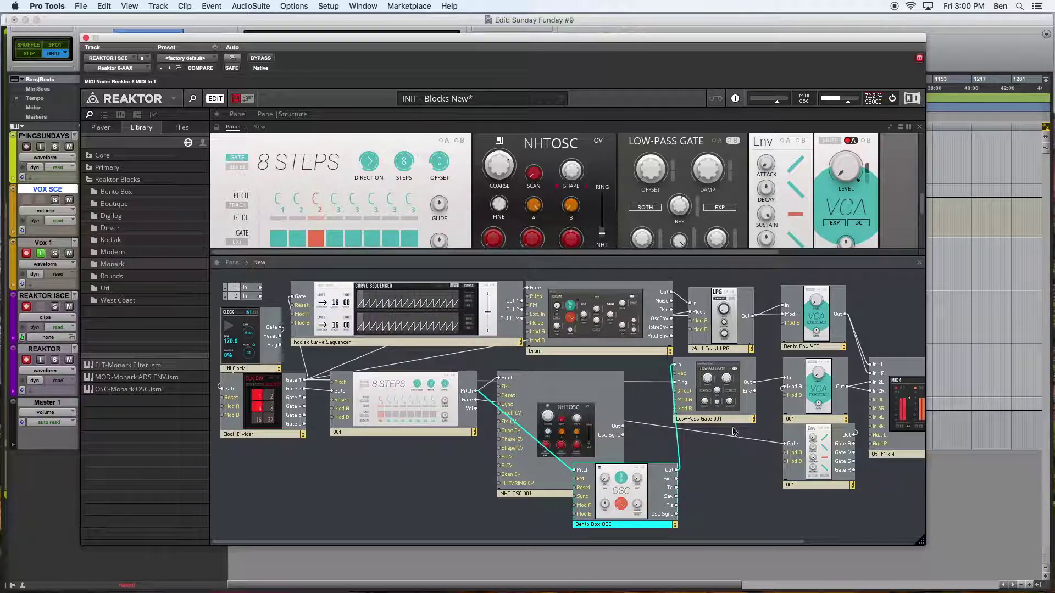
mouse_move(709, 408)
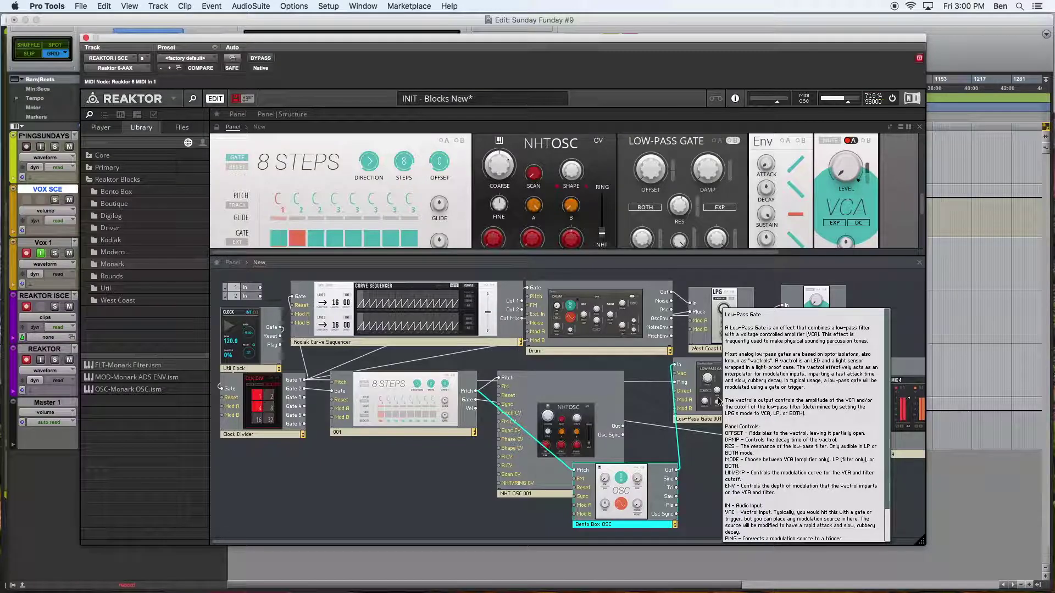
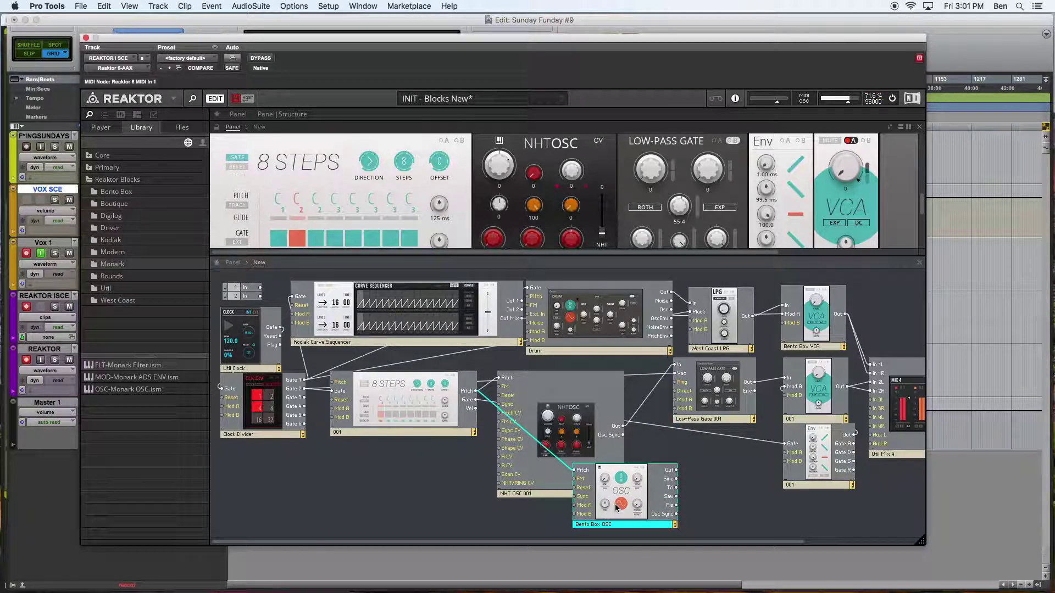
drag(627, 505, 394, 514)
key(Delete)
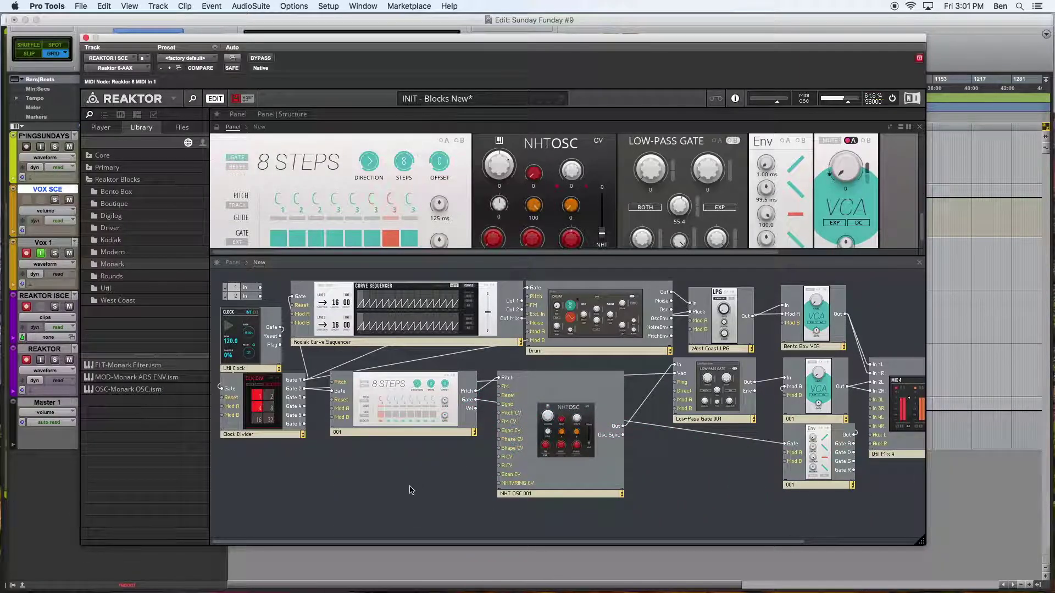
Select NHT OSC 001 in the structure and locate its controls on the panel
click(553, 444)
scroll(548, 227, up, 3)
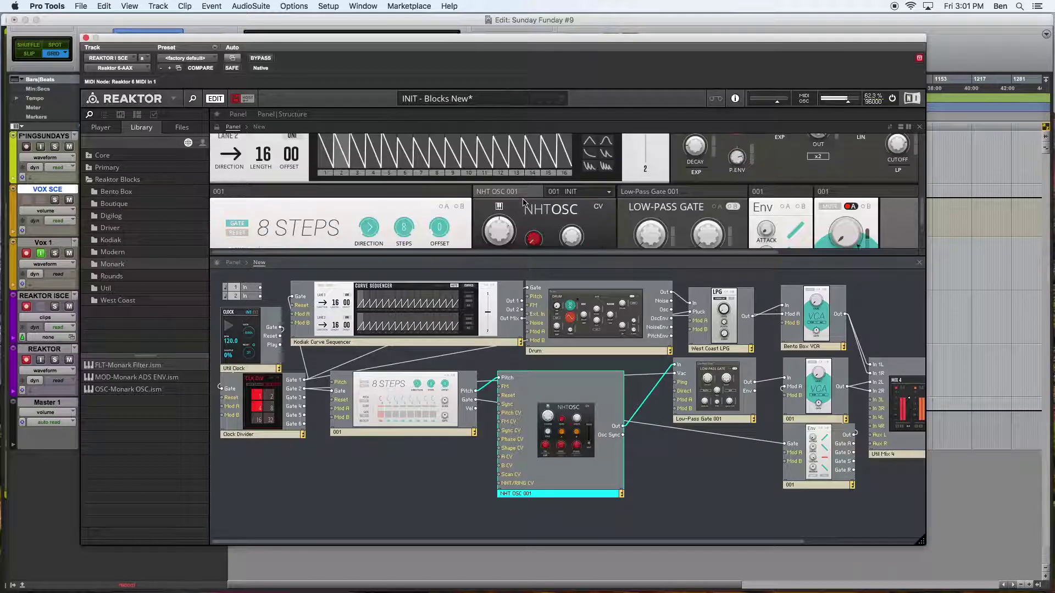
click(496, 212)
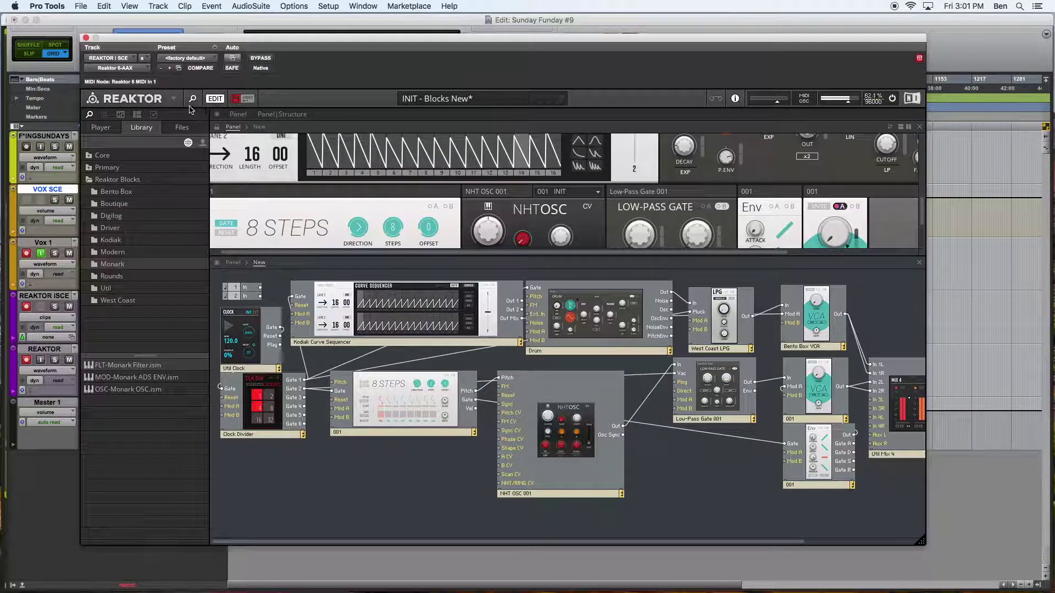
Try different Damp, Resonance and Offset settings on Low-Pass Gate 001
click(239, 114)
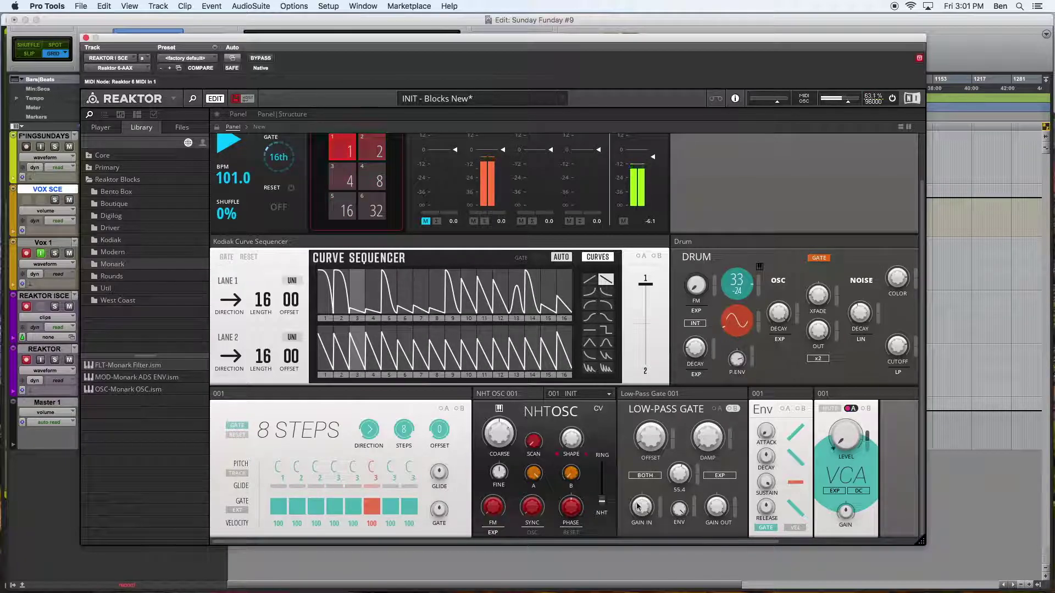
drag(647, 555, 660, 512)
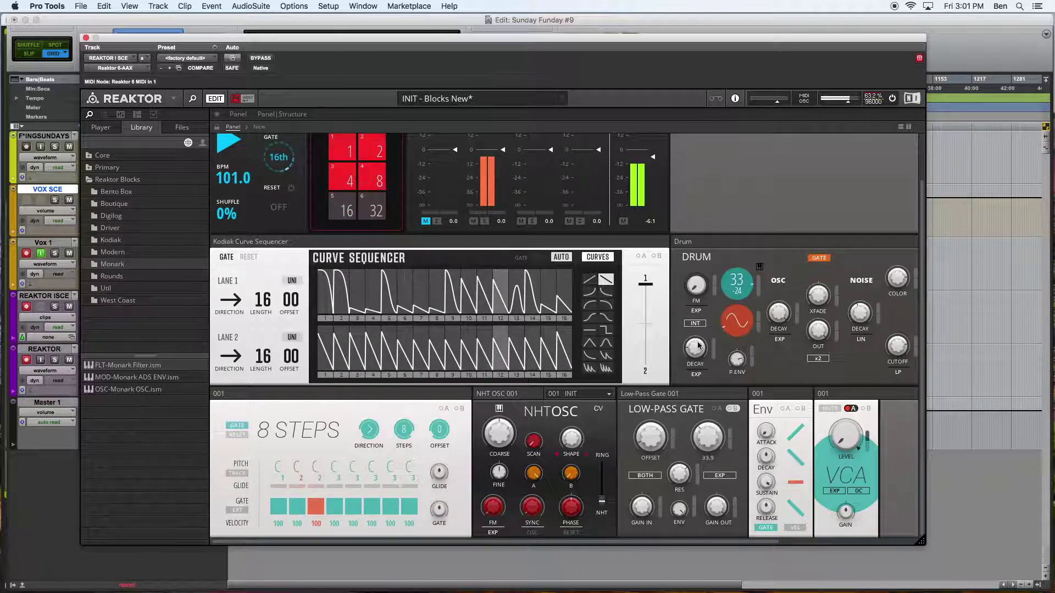
drag(671, 449, 688, 482)
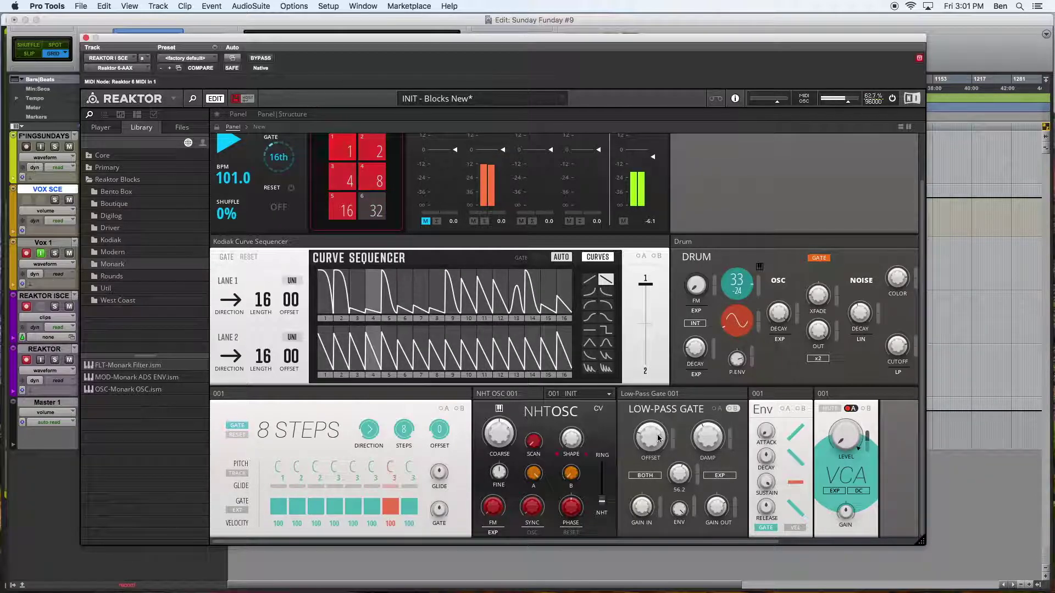
drag(655, 437, 668, 407)
mouse_move(648, 397)
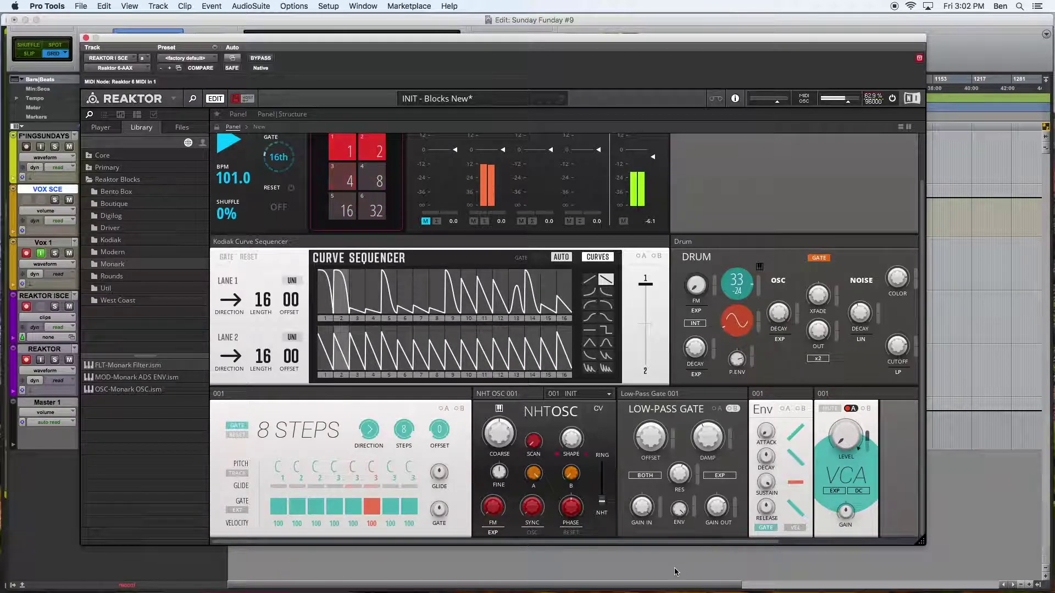
Compare Low-Pass Gate 001's VCA, LP and BOTH modes while varying Offset and Damp, ending on BOTH
click(646, 476)
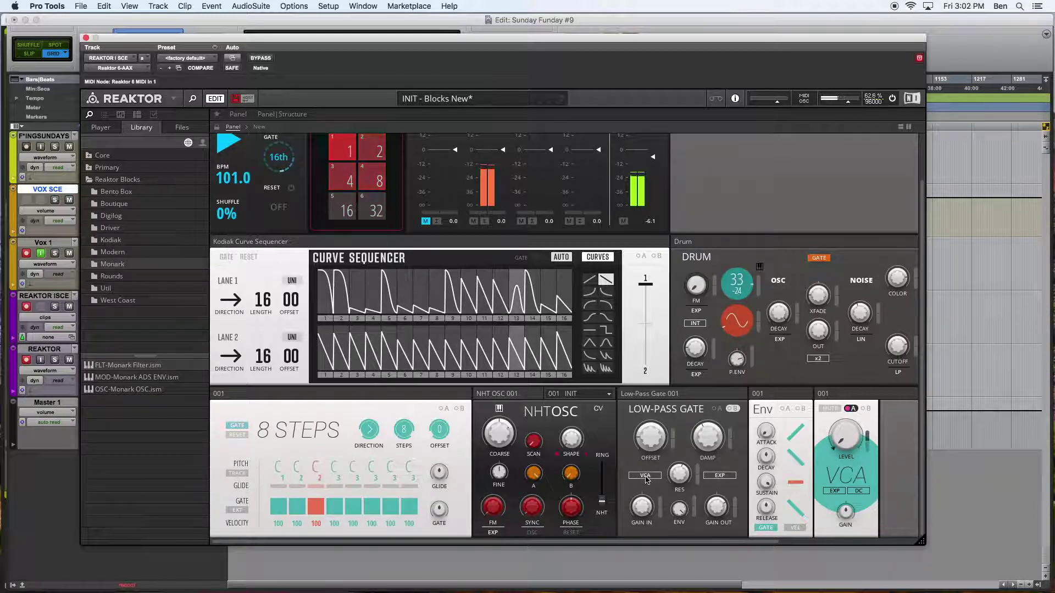
click(652, 478)
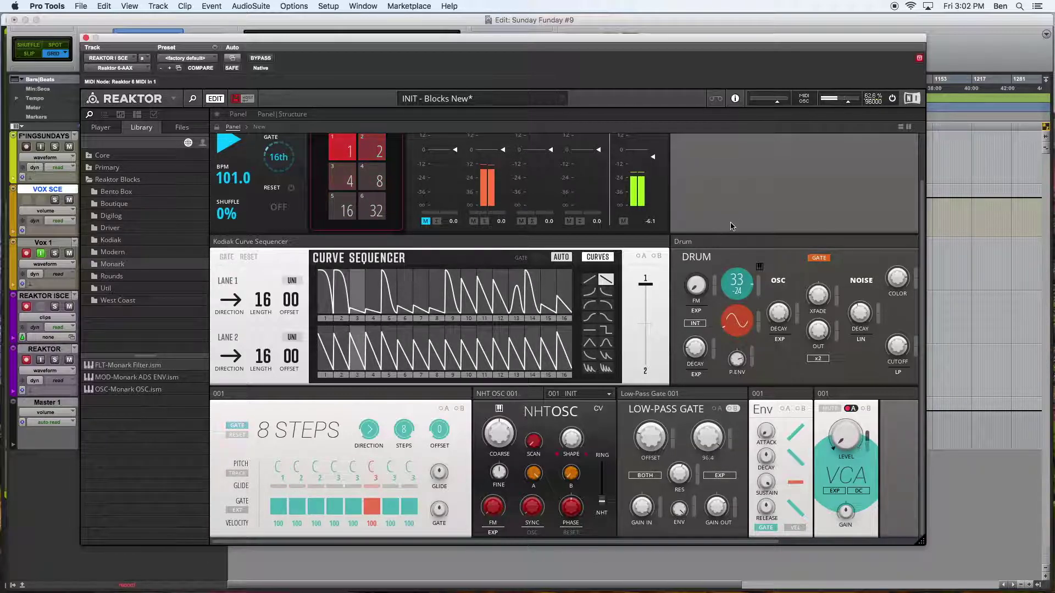
click(648, 475)
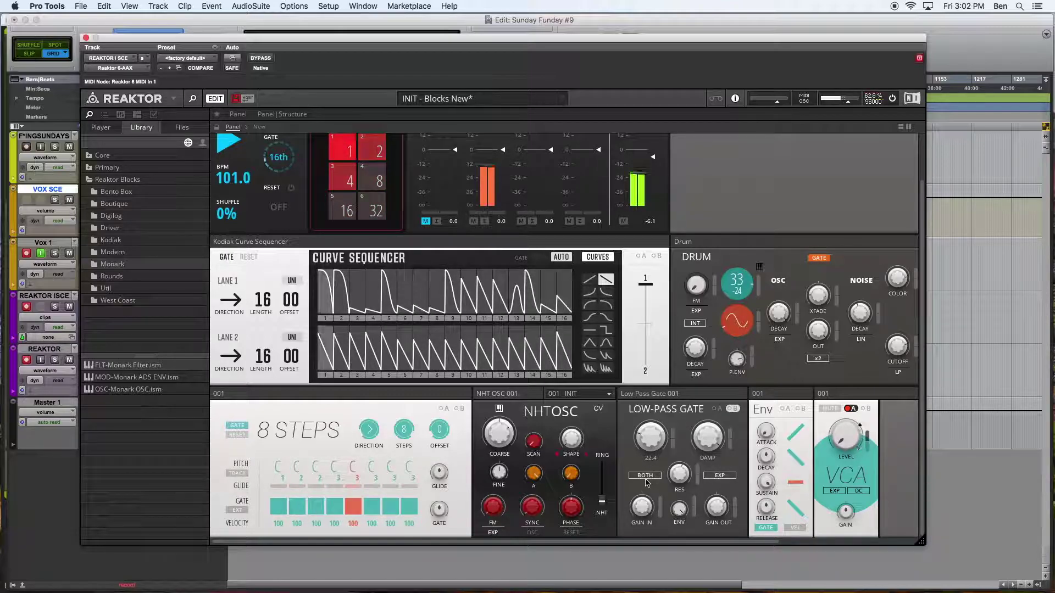
mouse_move(660, 455)
mouse_down()
mouse_move(646, 440)
mouse_move(647, 456)
mouse_up()
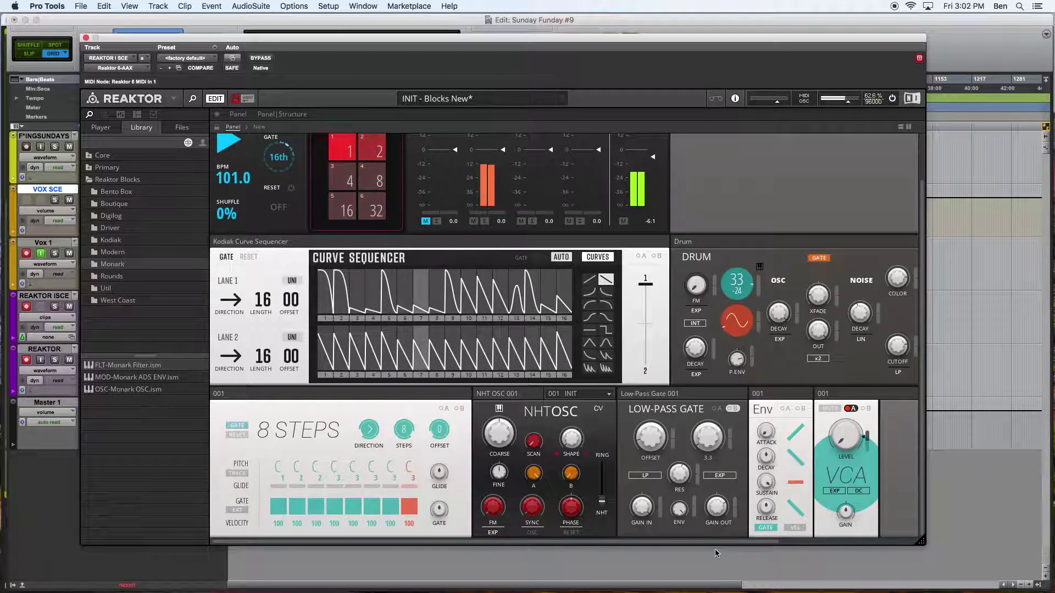
click(647, 476)
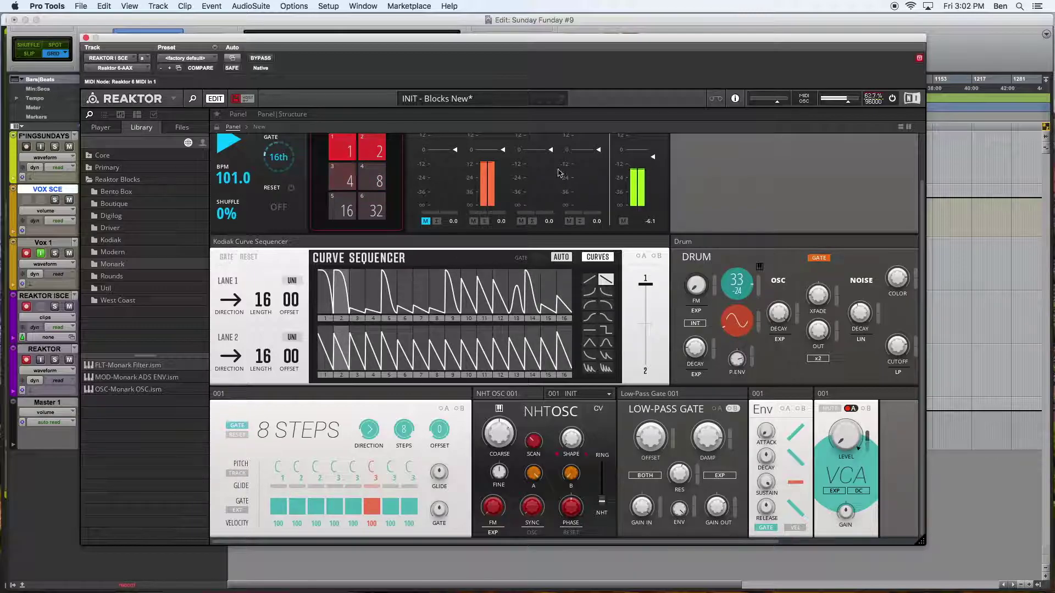
Lower Mix 4's second channel to -12.7 and set 8 Steps pitches 4 and 5 to C1 and C2
drag(503, 150, 507, 181)
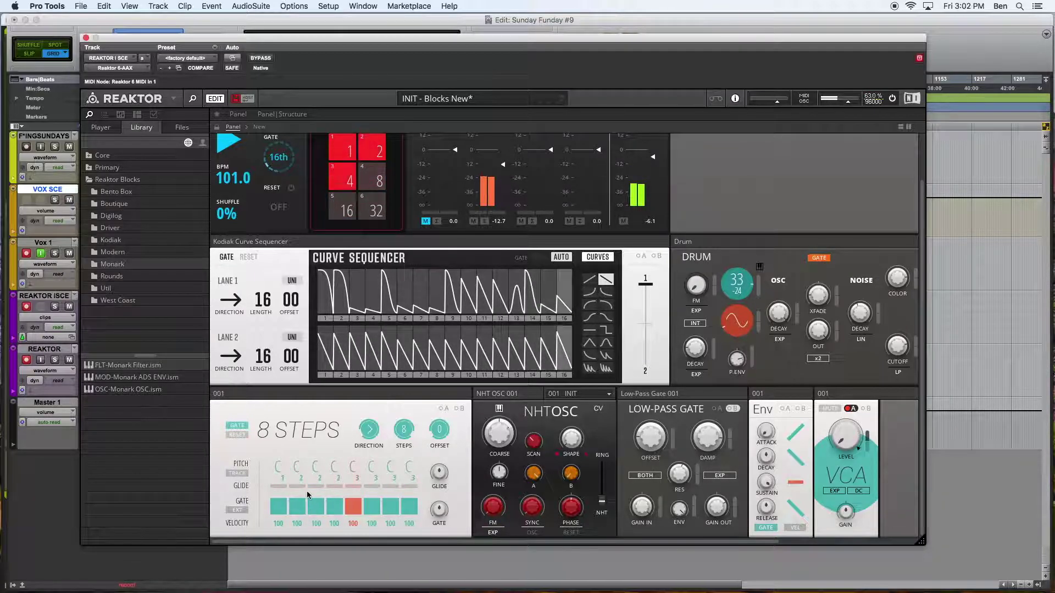
drag(334, 467, 338, 518)
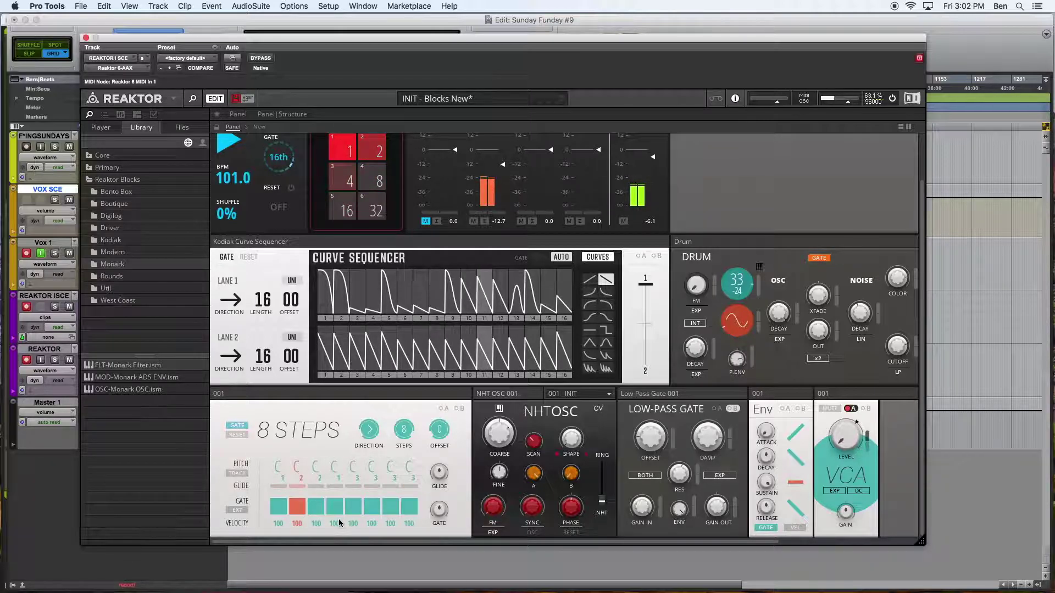
mouse_move(352, 467)
mouse_down()
mouse_move(353, 521)
mouse_move(354, 496)
mouse_move(375, 520)
mouse_up()
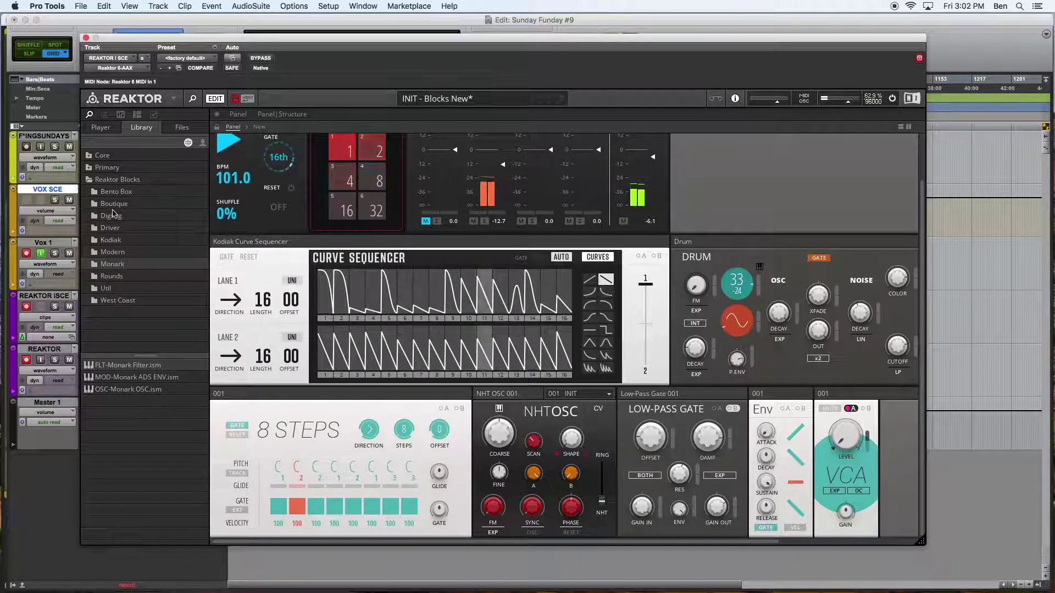
Add a Monark Filter wired between NHT OSC 001 and VCA 001, and delete Low-Pass Gate 001 to put the filter in its place
click(158, 193)
click(136, 227)
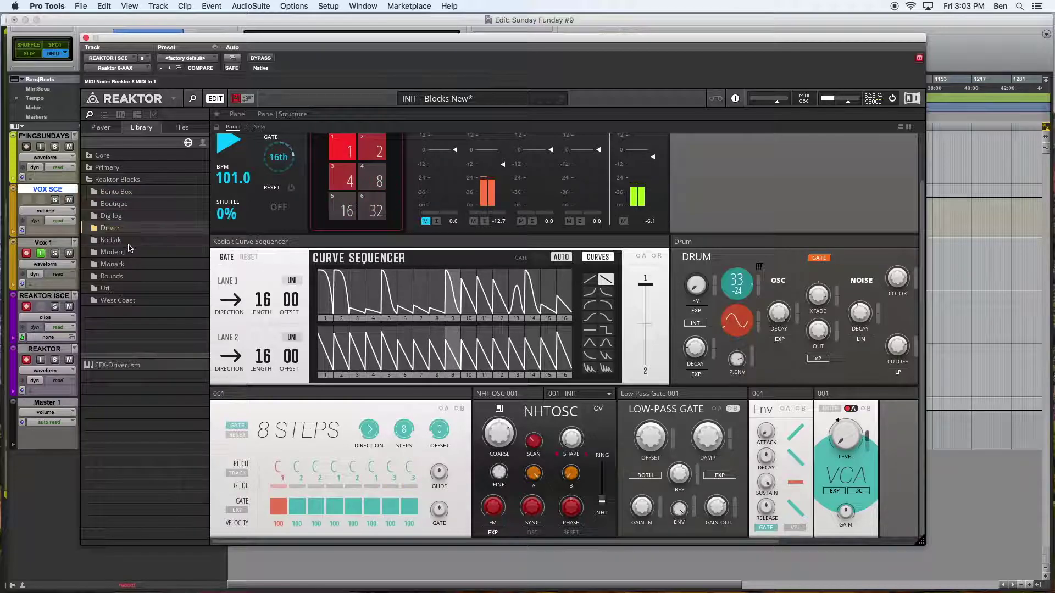
click(269, 114)
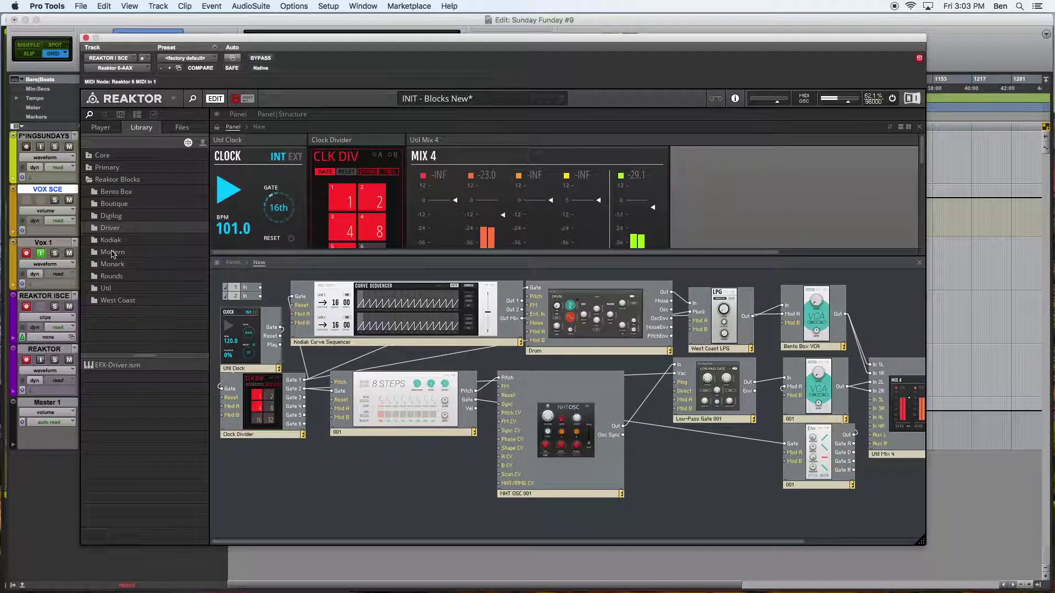
click(112, 253)
click(122, 265)
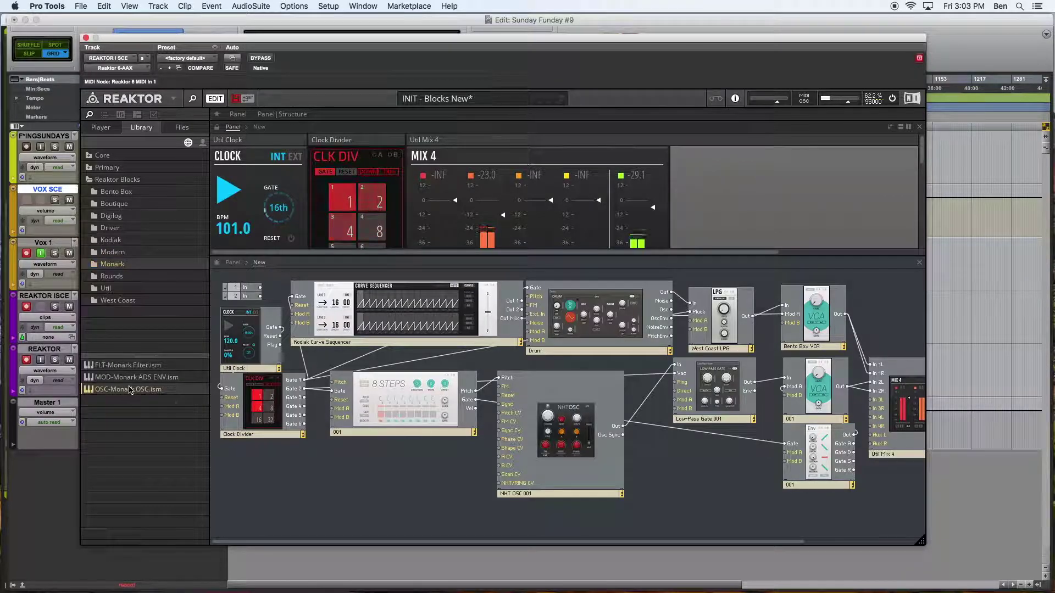
drag(103, 367, 713, 449)
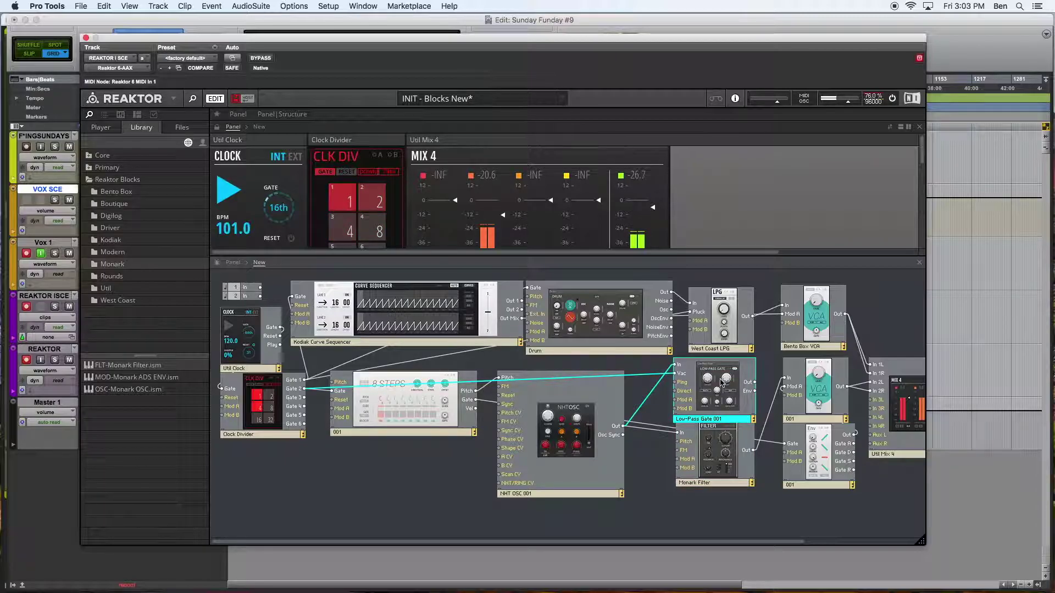
key(Delete)
drag(727, 466, 718, 418)
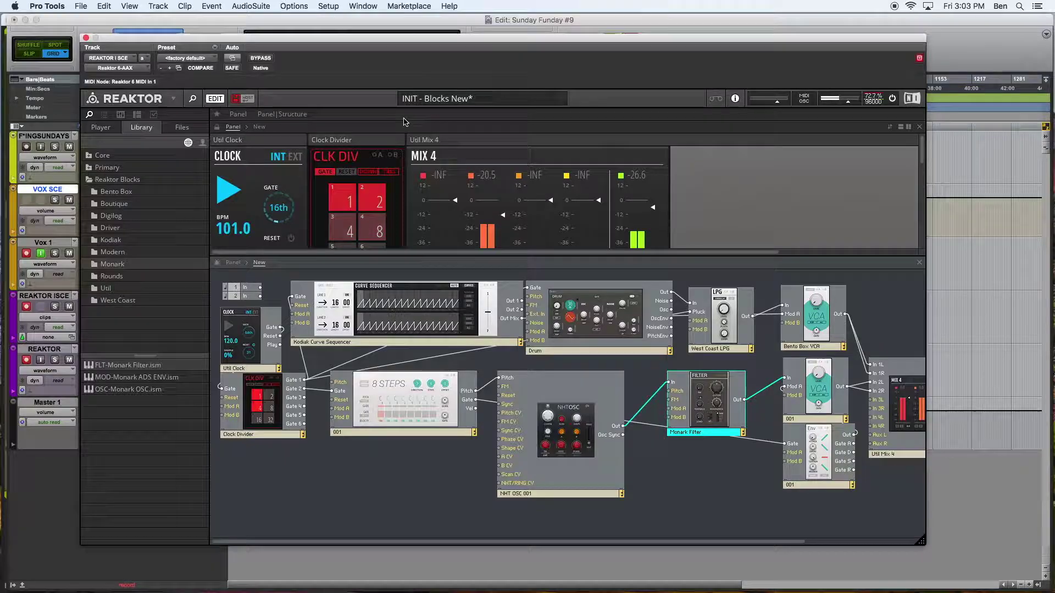
Set the Monark Filter's Cutoff to about 63.6, adjust its Resonance and switch its mode to LP2
click(232, 115)
click(281, 114)
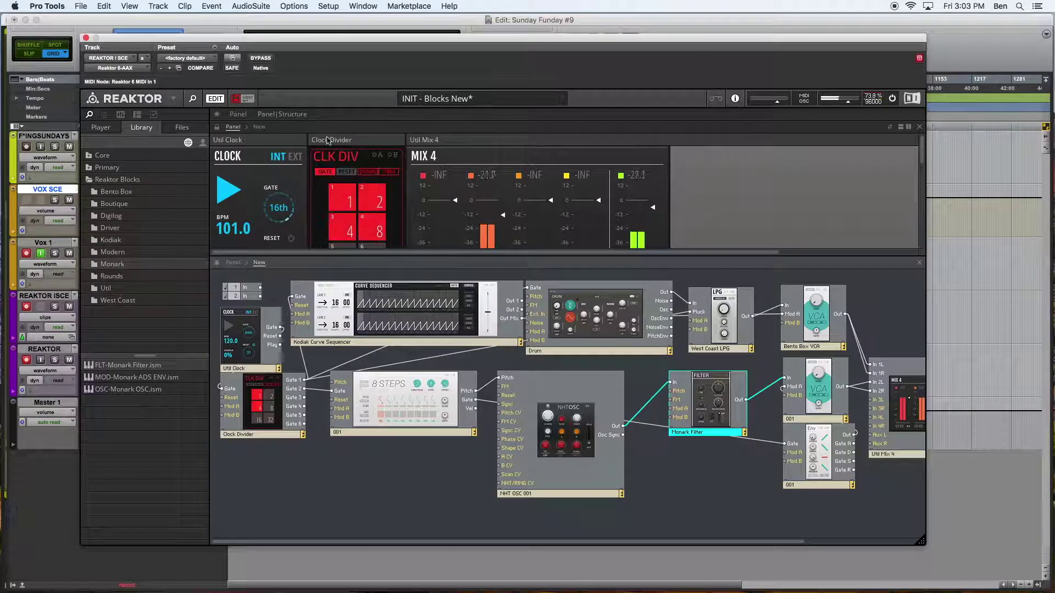
click(231, 114)
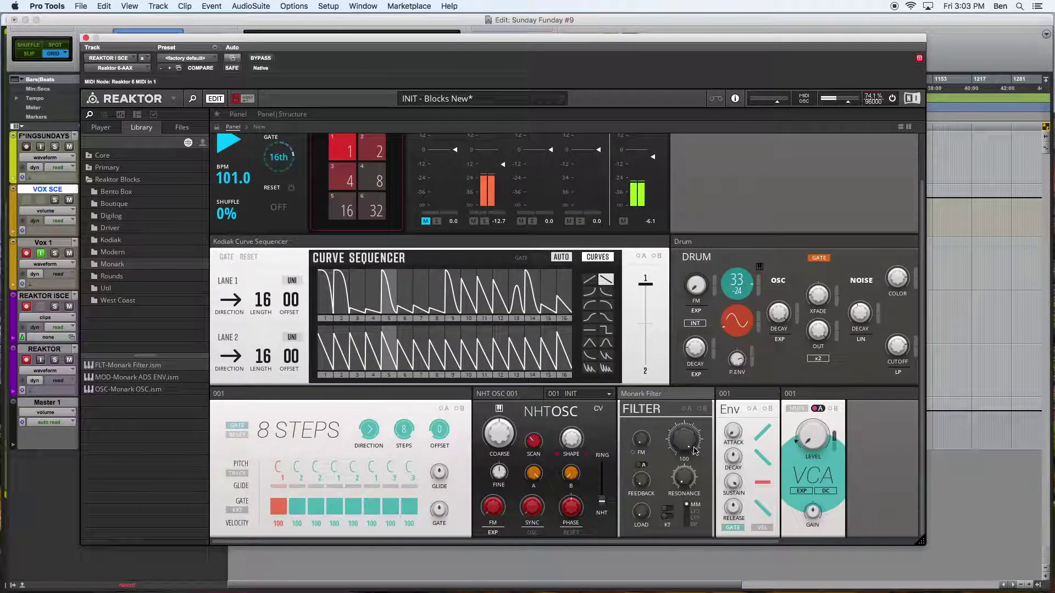
drag(681, 437, 678, 447)
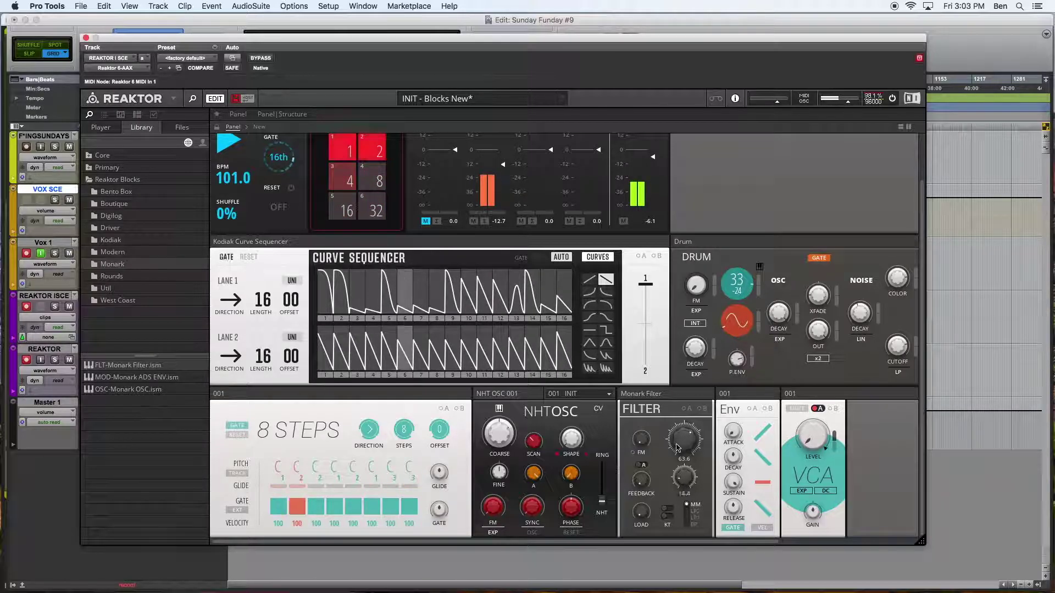
click(690, 512)
Adjust NHT OSC 001's timbre, varying Scan and setting Shape to about 71.8
mouse_move(534, 441)
mouse_down()
mouse_move(531, 423)
mouse_move(533, 447)
mouse_up()
mouse_move(570, 442)
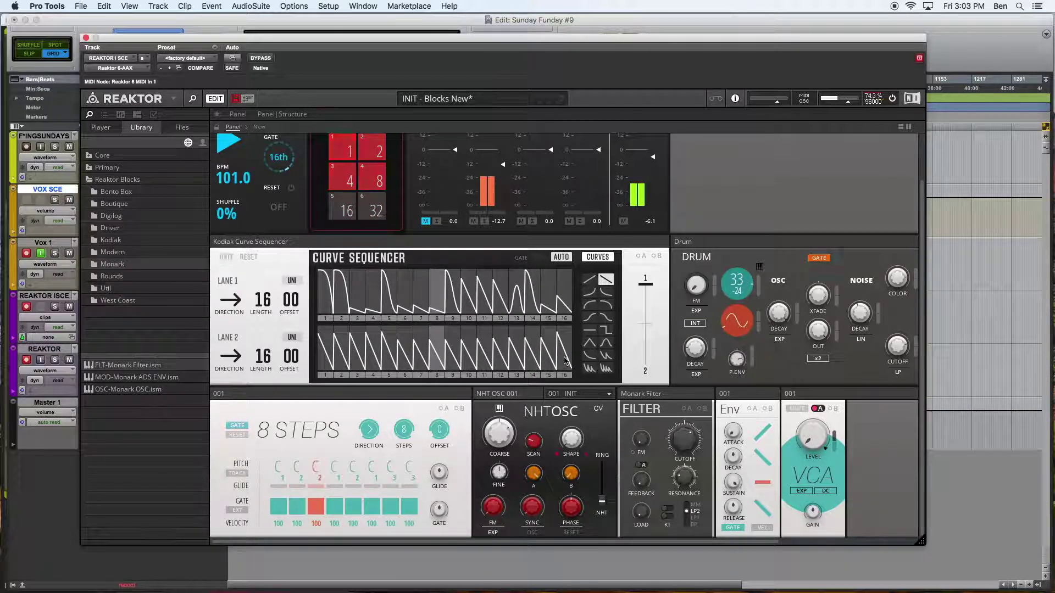
drag(570, 443, 559, 330)
mouse_move(594, 522)
drag(592, 522, 590, 532)
drag(538, 506, 534, 441)
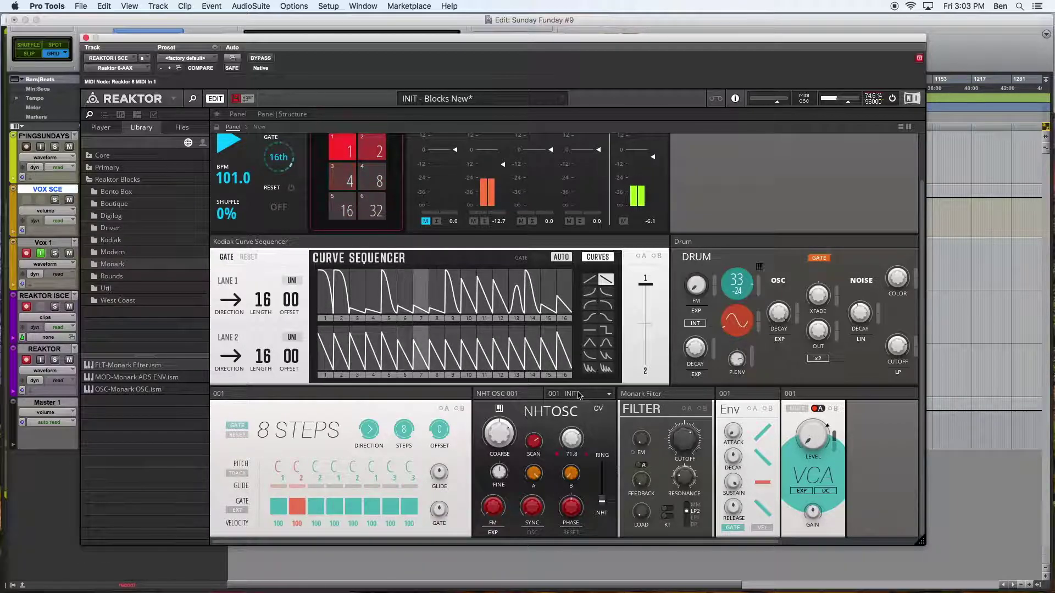
Set the last two 8 Steps pitches to C1 and unmute Mix 4's first channel
drag(390, 468, 390, 496)
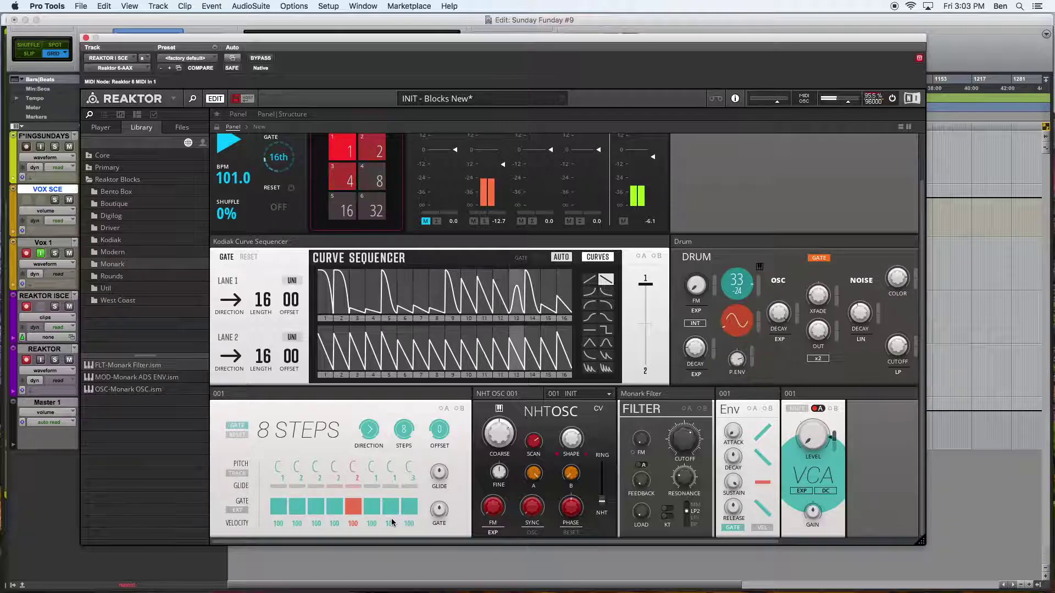
drag(414, 473, 409, 520)
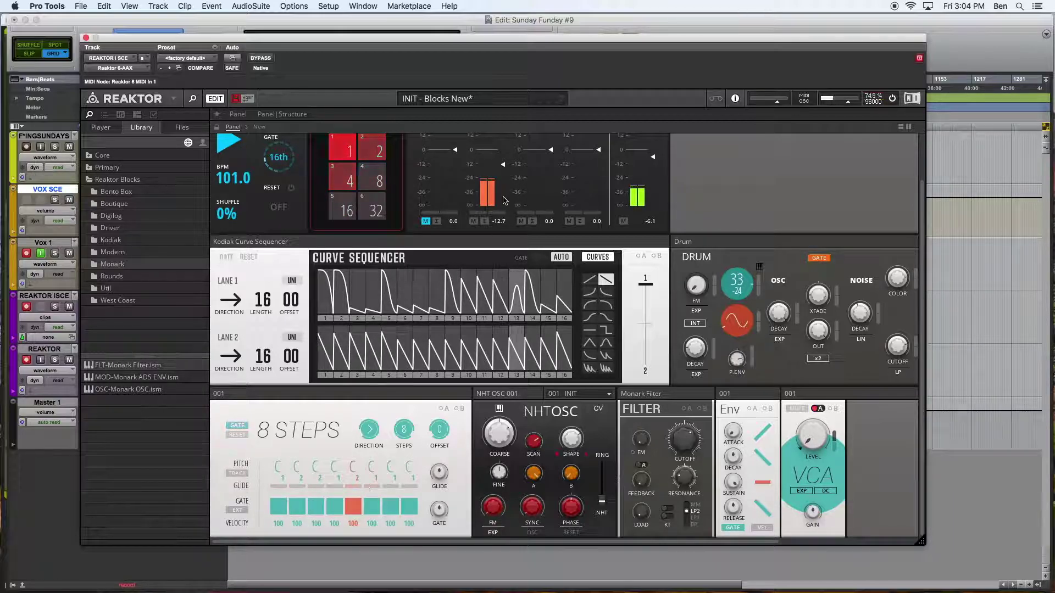
click(425, 221)
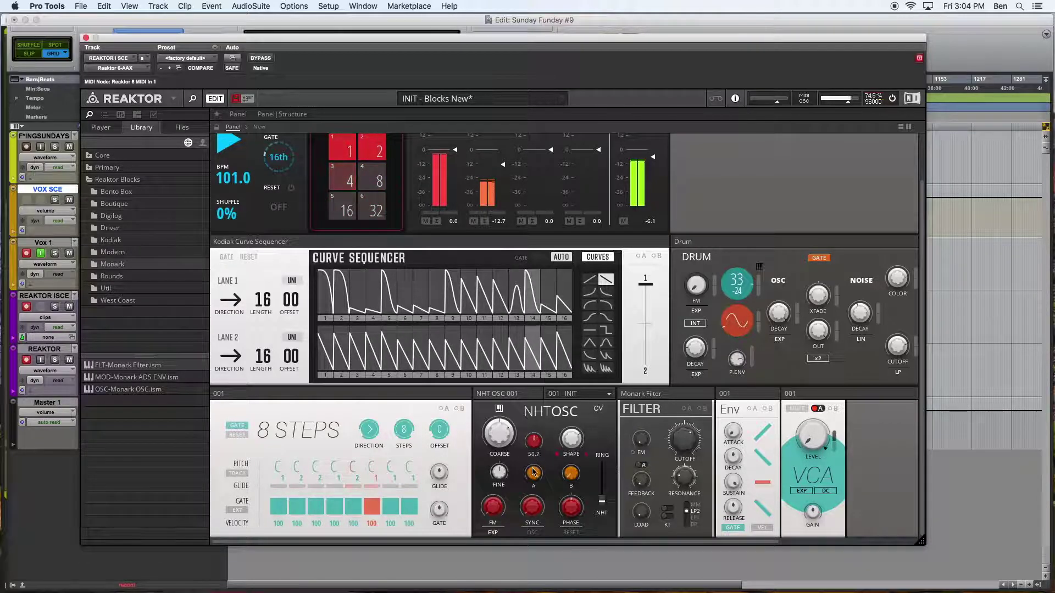
Set NHT OSC 001's Scan to about 63.2 and reshape the 001 Env's attack, sustain and release
drag(531, 463, 575, 450)
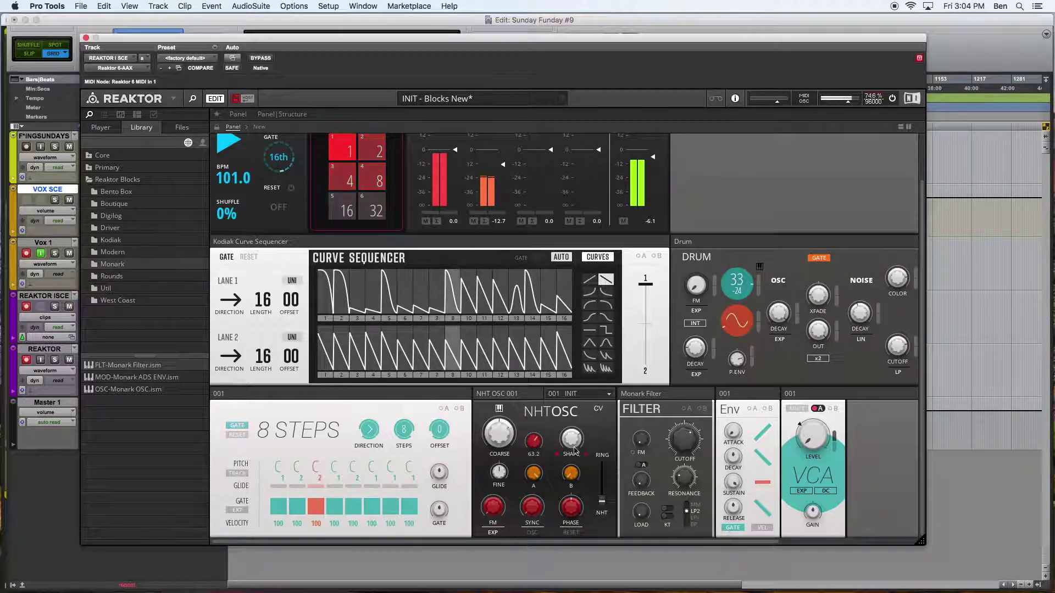
drag(733, 482, 731, 538)
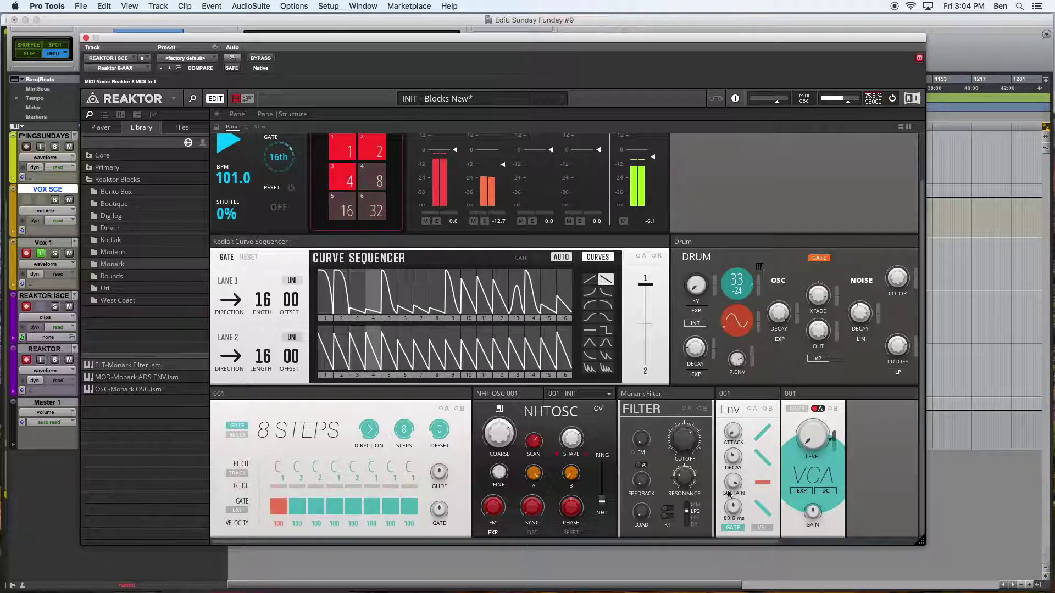
drag(735, 443, 731, 412)
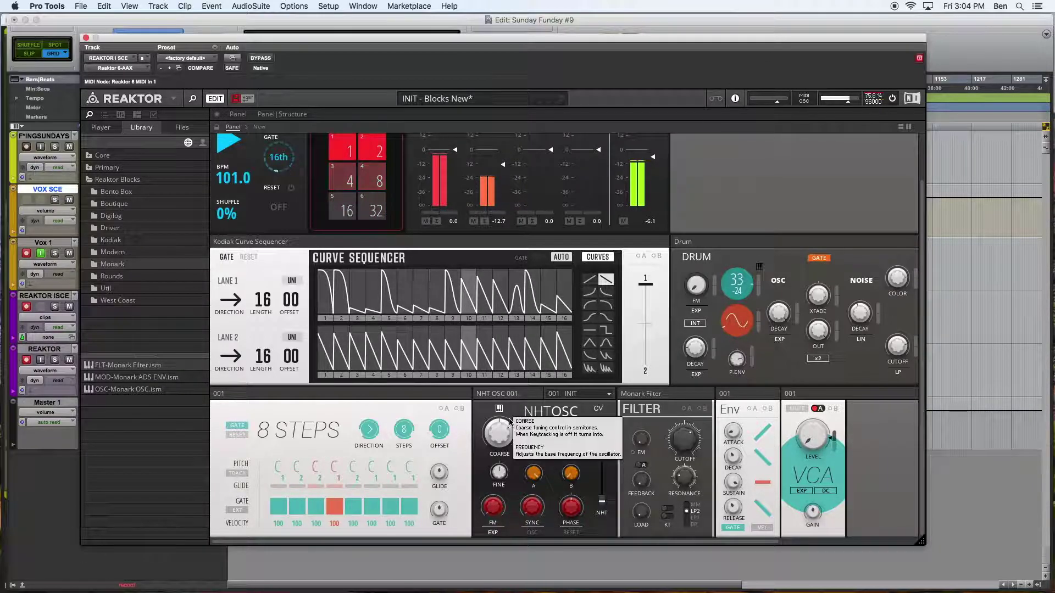
Set the Monark Filter's Cutoff to about 39.6 and wire NHT OSC 001's output to the filter's FM input
mouse_move(735, 435)
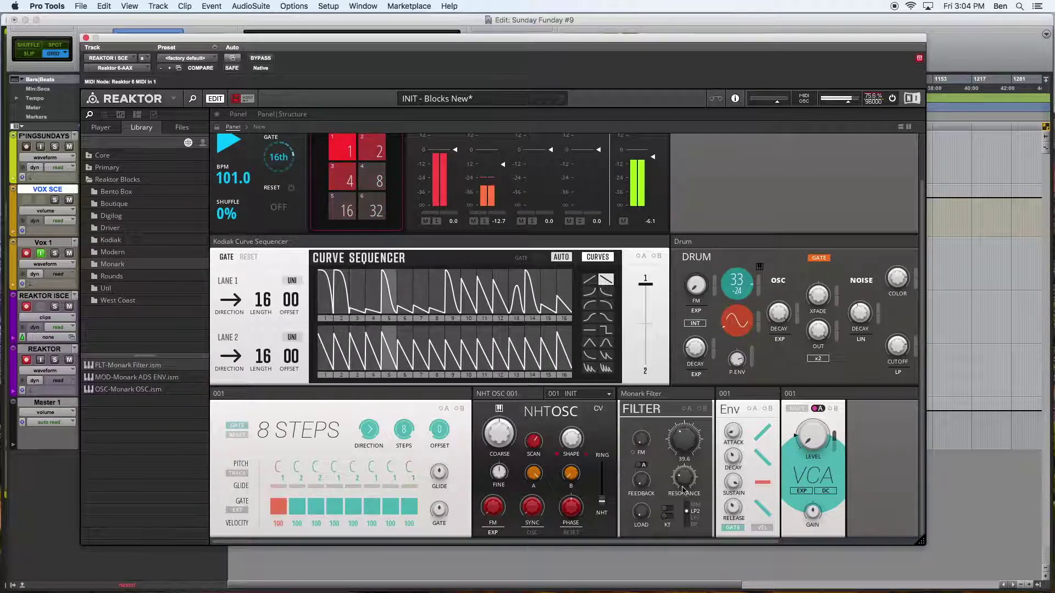
mouse_move(642, 427)
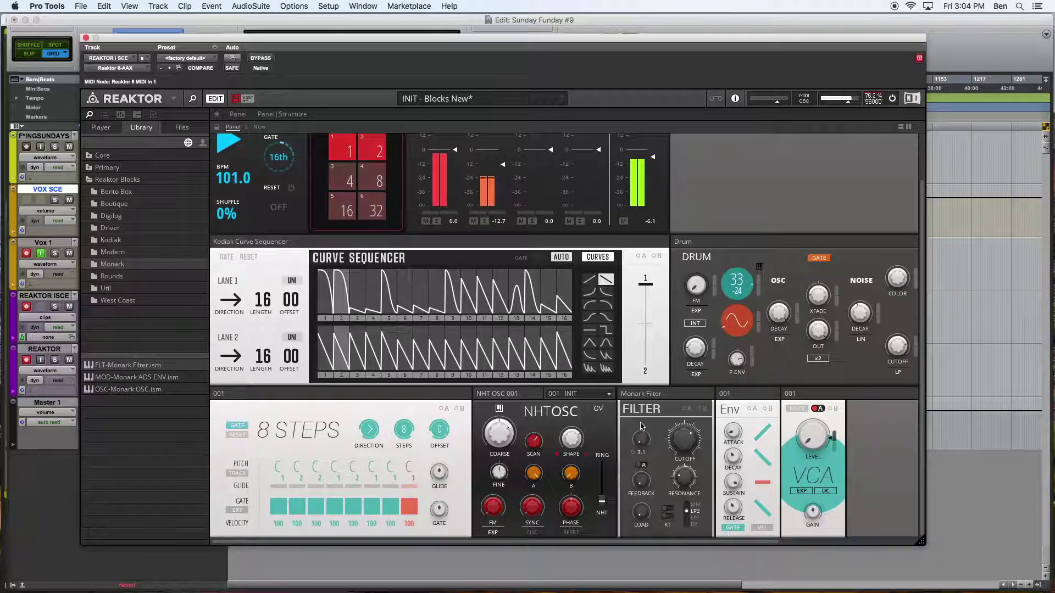
click(290, 115)
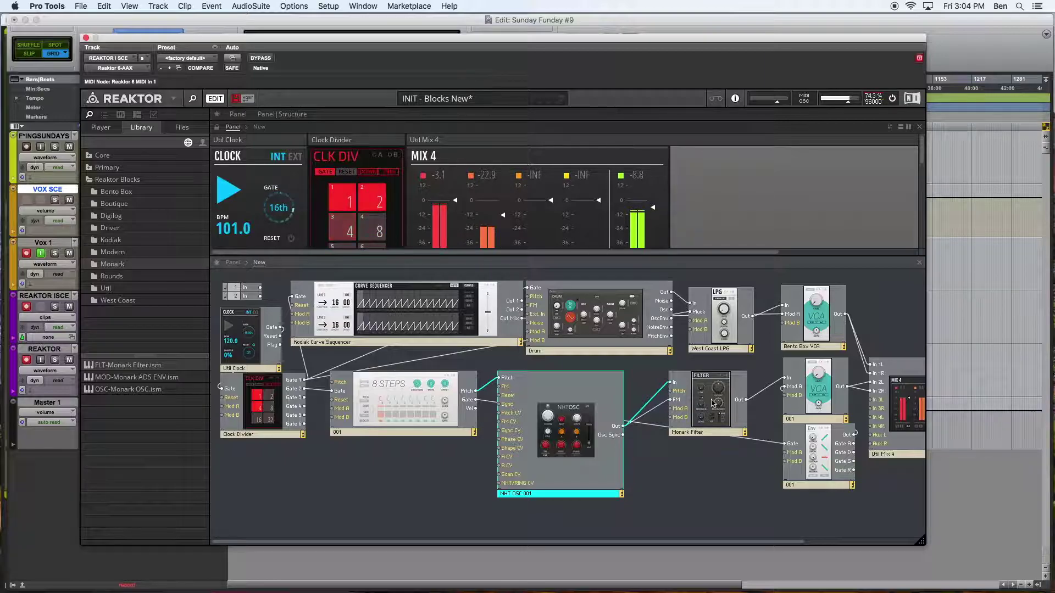
click(245, 115)
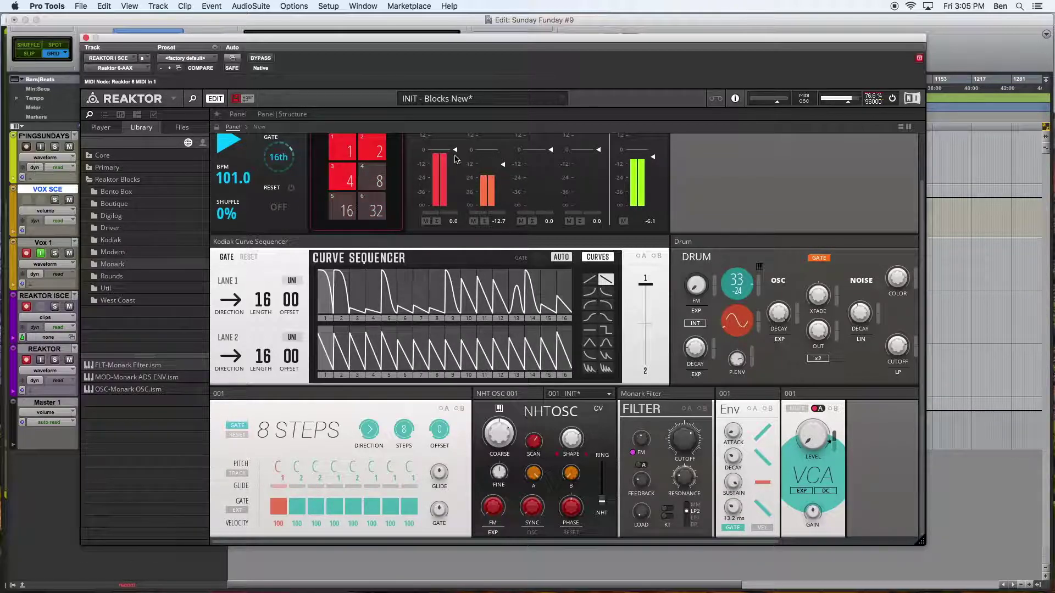
Set Mix 4's first two channels to about -5.1 and -9.6, and change the first 8 Steps pitch to D0
drag(503, 164, 503, 147)
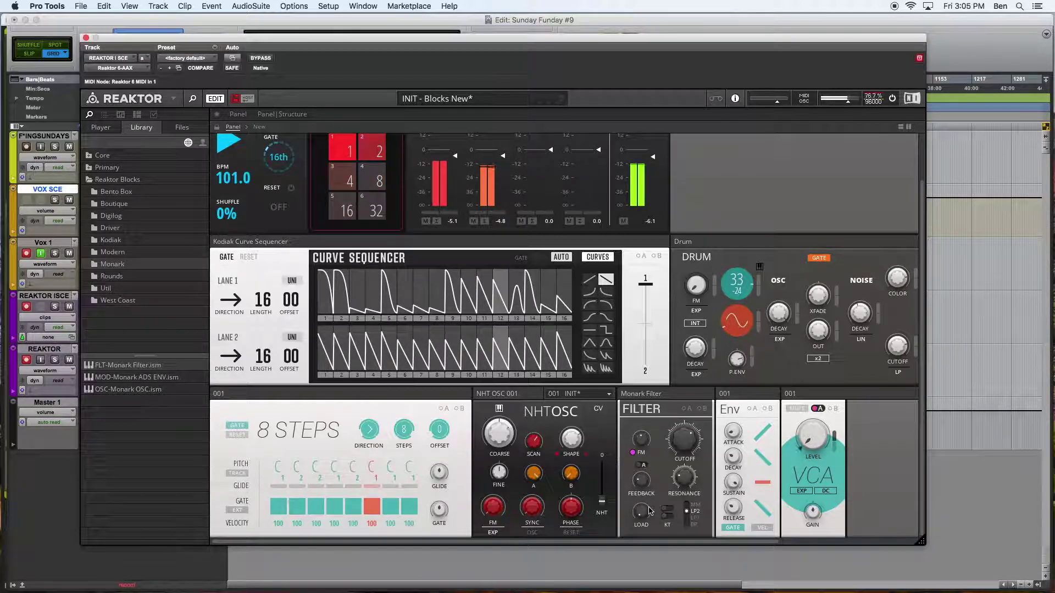
drag(502, 157, 503, 169)
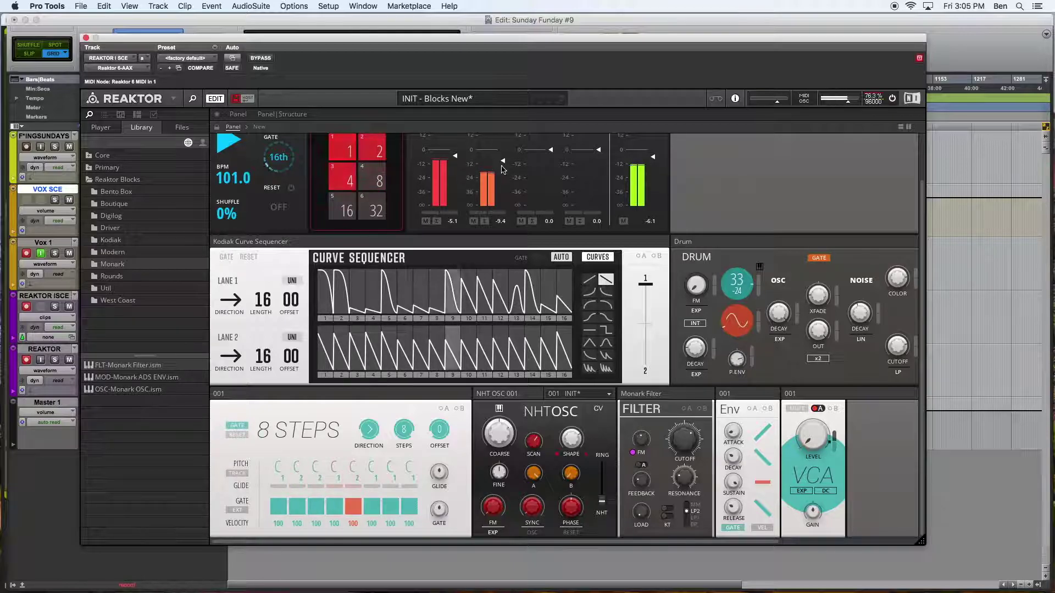
drag(273, 476, 285, 496)
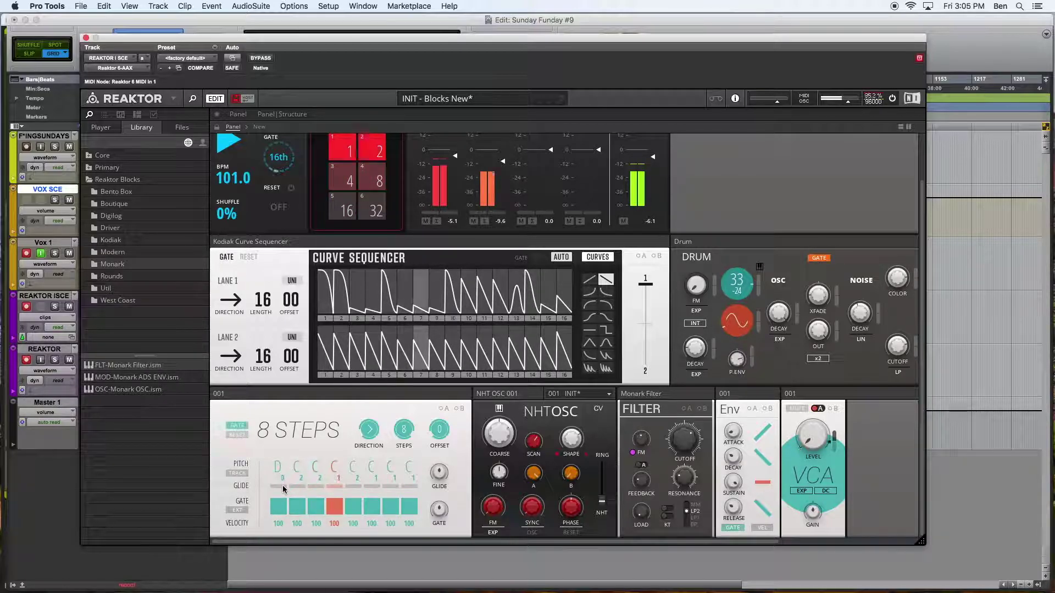
Set the first two 8 Steps pitches to C0
drag(285, 497, 285, 488)
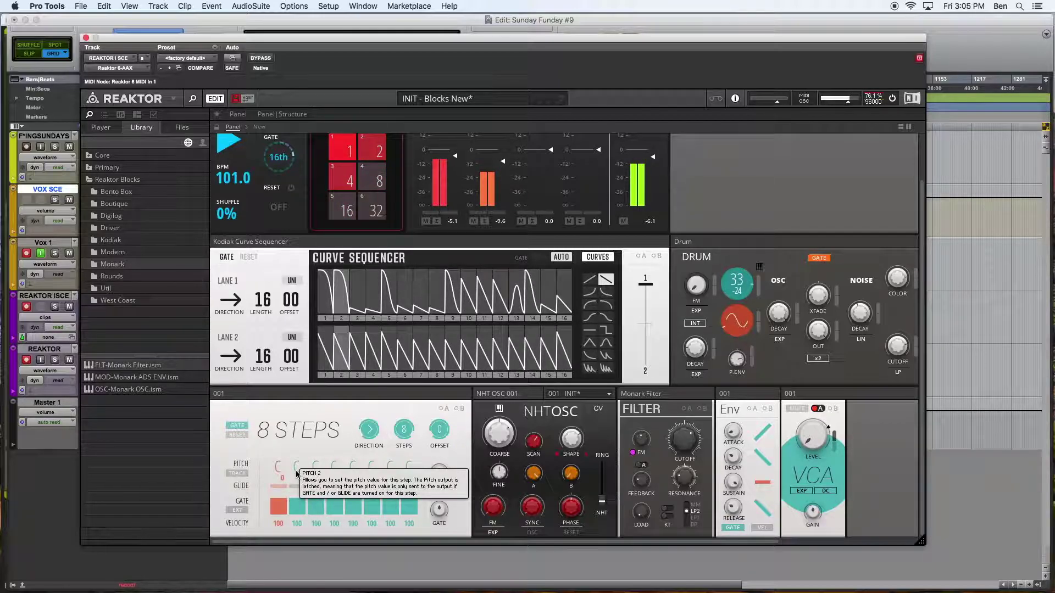
scroll(297, 474, down, 2)
scroll(297, 474, up, 3)
scroll(305, 504, down, 5)
scroll(303, 511, down, 3)
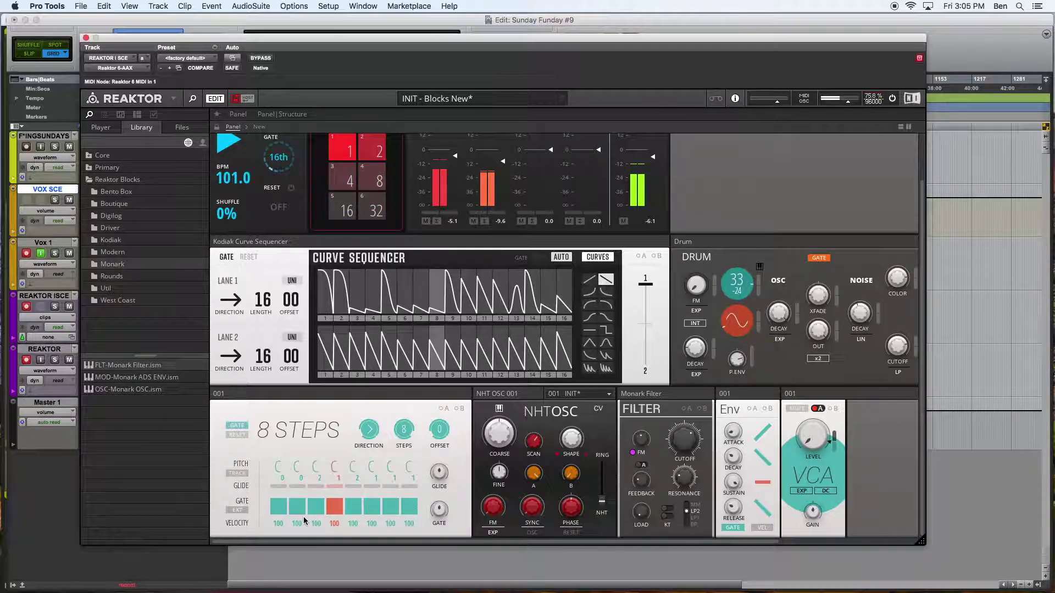
scroll(300, 467, down, 1)
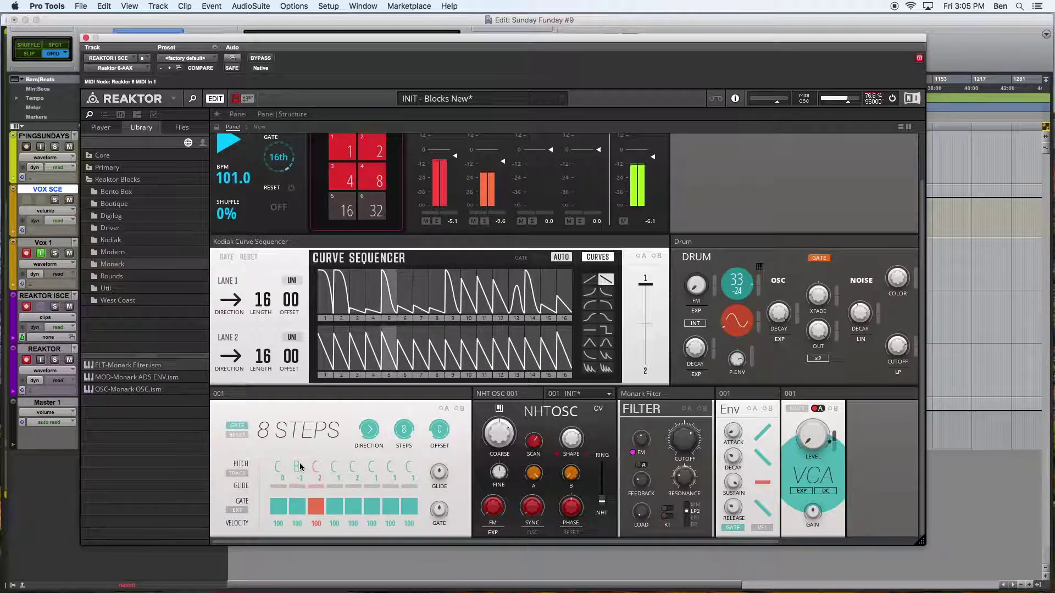
scroll(299, 466, up, 1)
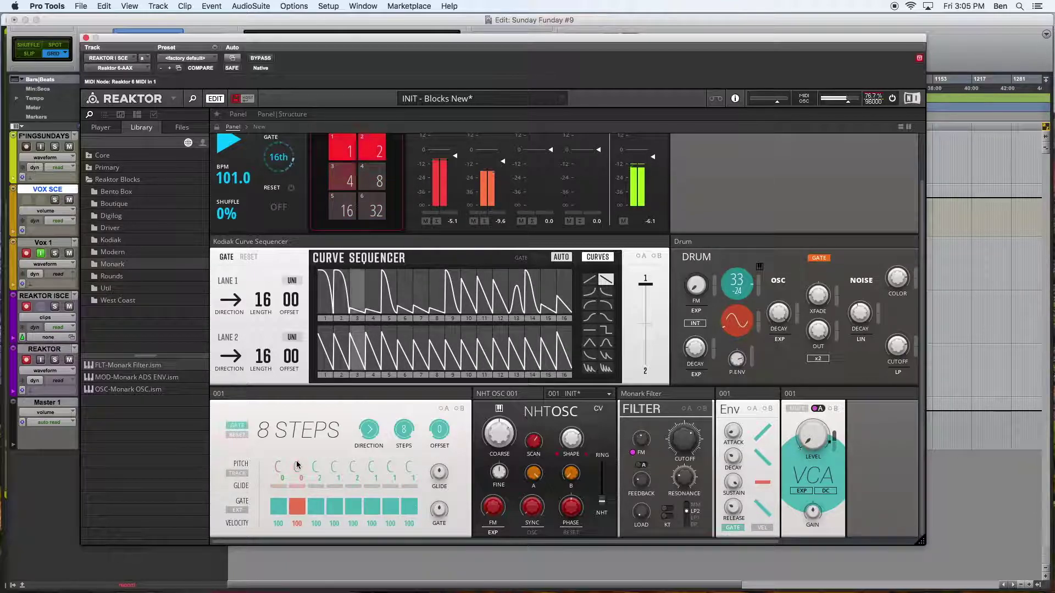
Try glide on the first, fourth and fifth steps of the 8 Steps sequencer
click(279, 486)
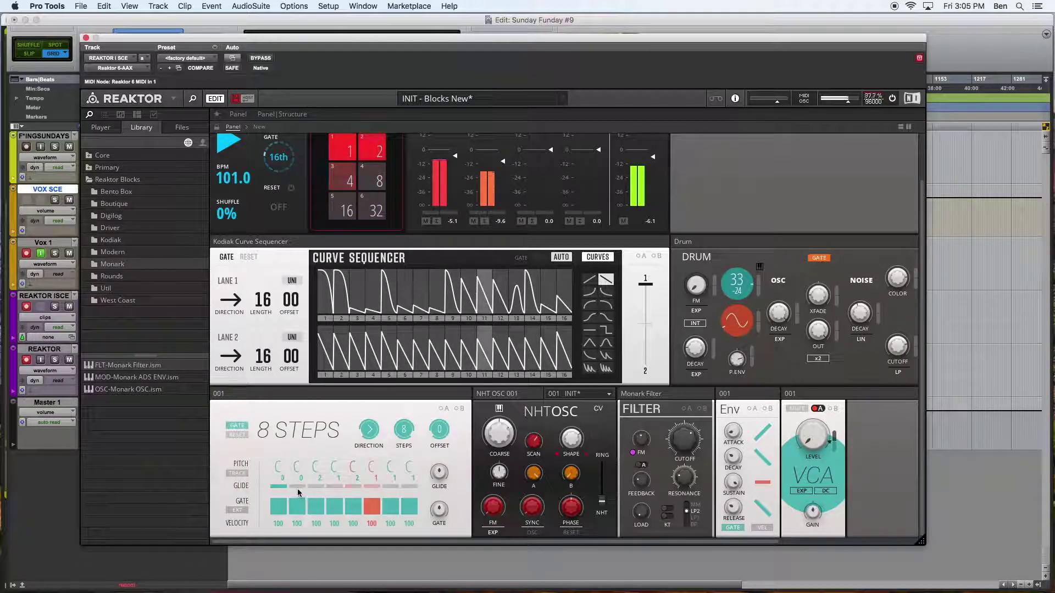
click(279, 486)
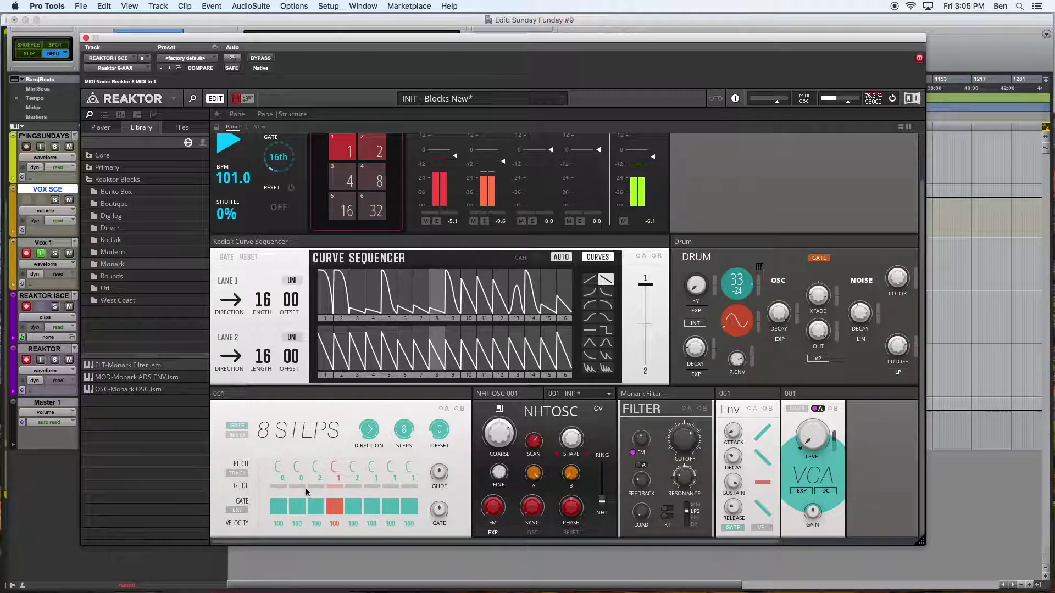
mouse_move(433, 494)
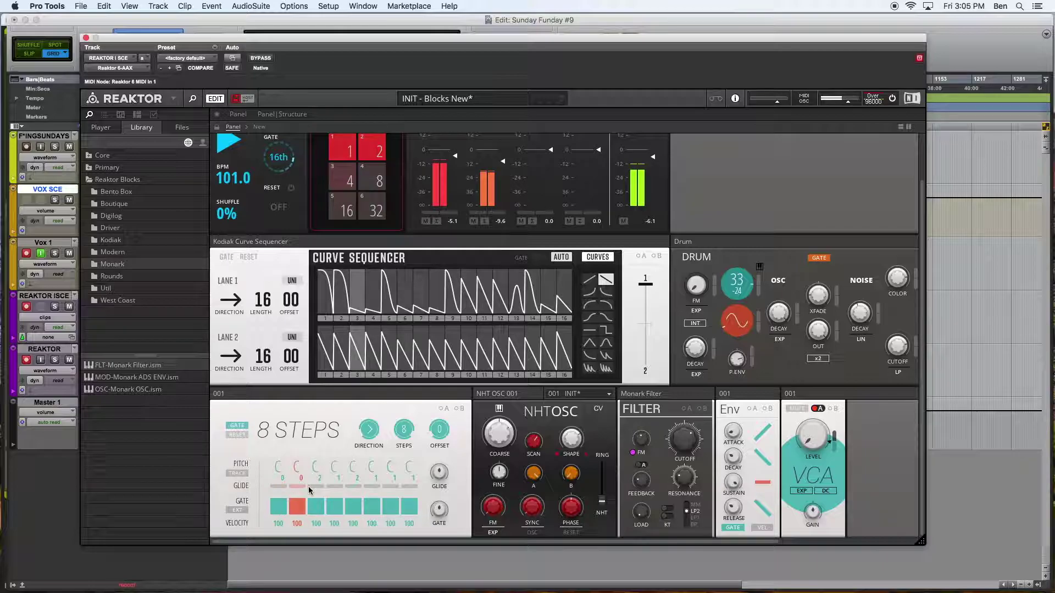
click(338, 486)
click(356, 485)
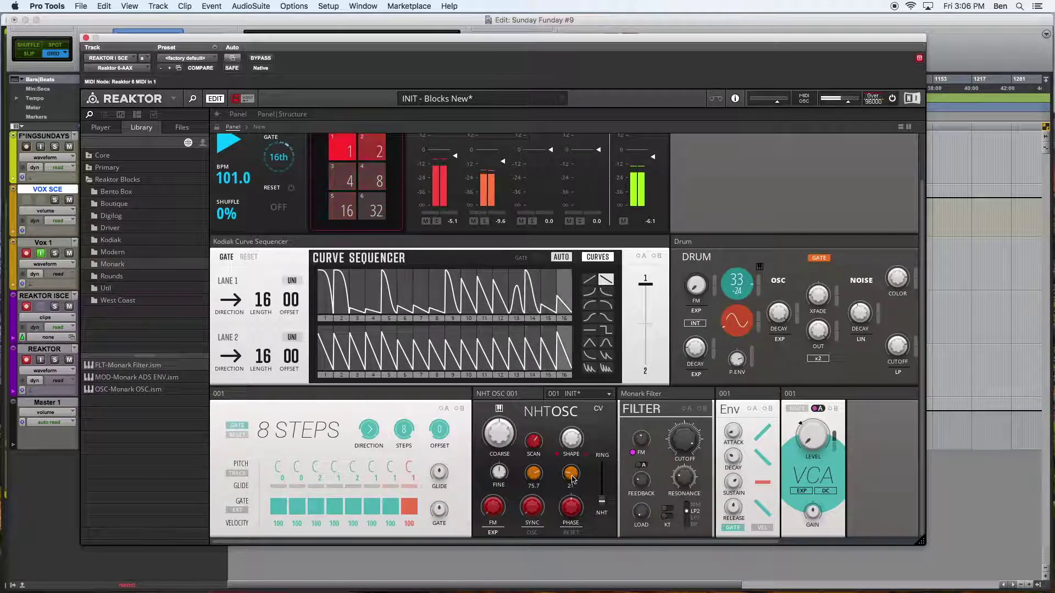
Adjust NHT OSC 001's B control to about 21 and try its NHT/RING slider
drag(569, 460, 573, 531)
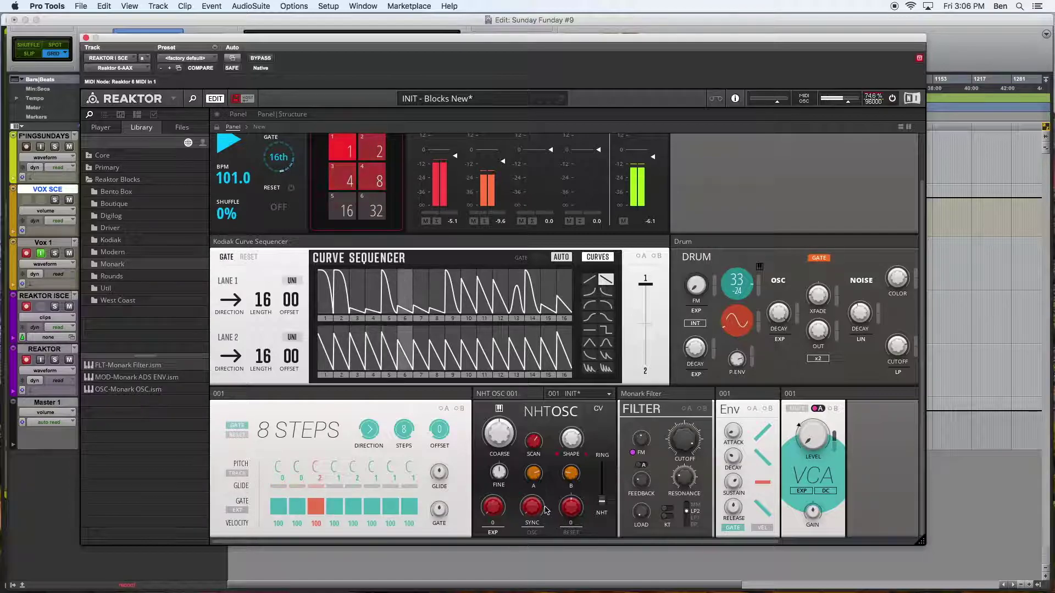
drag(599, 506, 603, 490)
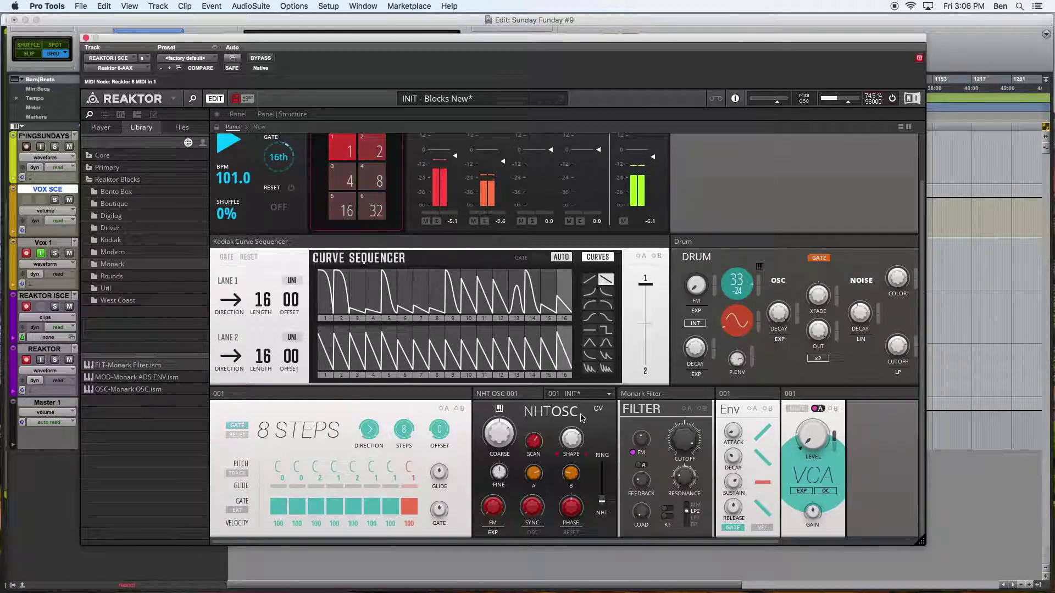
Shift NHT OSC 001, Monark Filter, its VCA and Env, and Mix 4 away from 8 Steps in the structure to open a gap
click(281, 114)
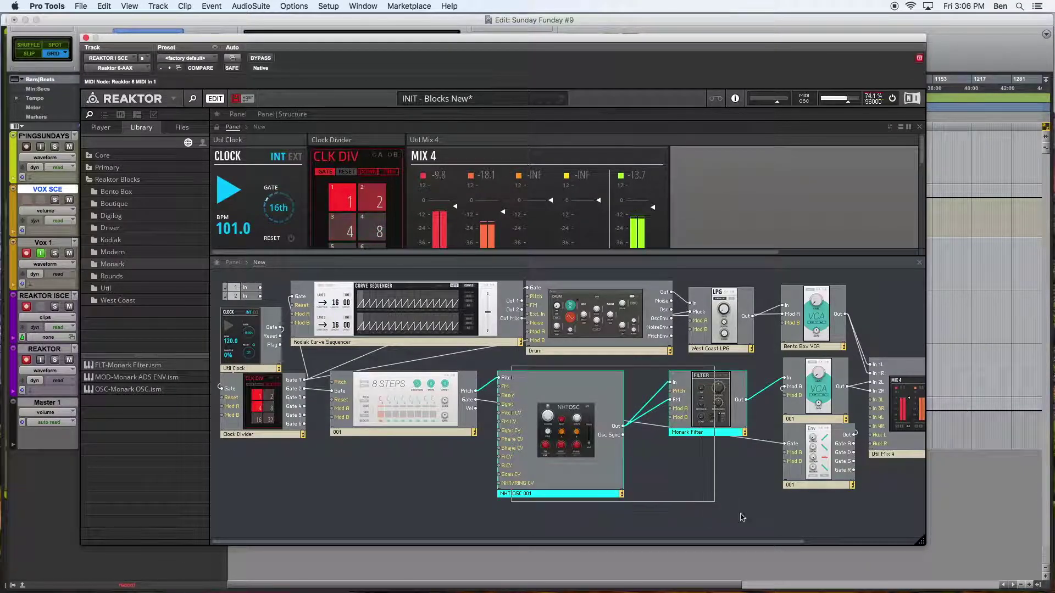
drag(741, 515, 877, 511)
drag(581, 455, 693, 463)
scroll(496, 491, right, 5)
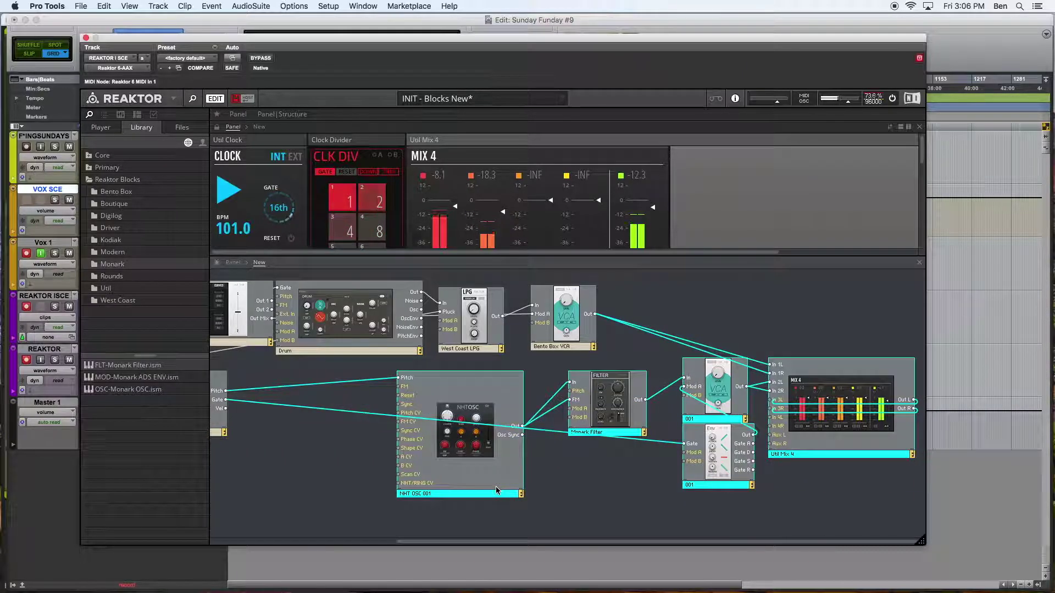
Move the West Coast LPG and Bento Box VCA together closer to Mix 4, with the VCA above the 001 VCA
drag(449, 278, 509, 296)
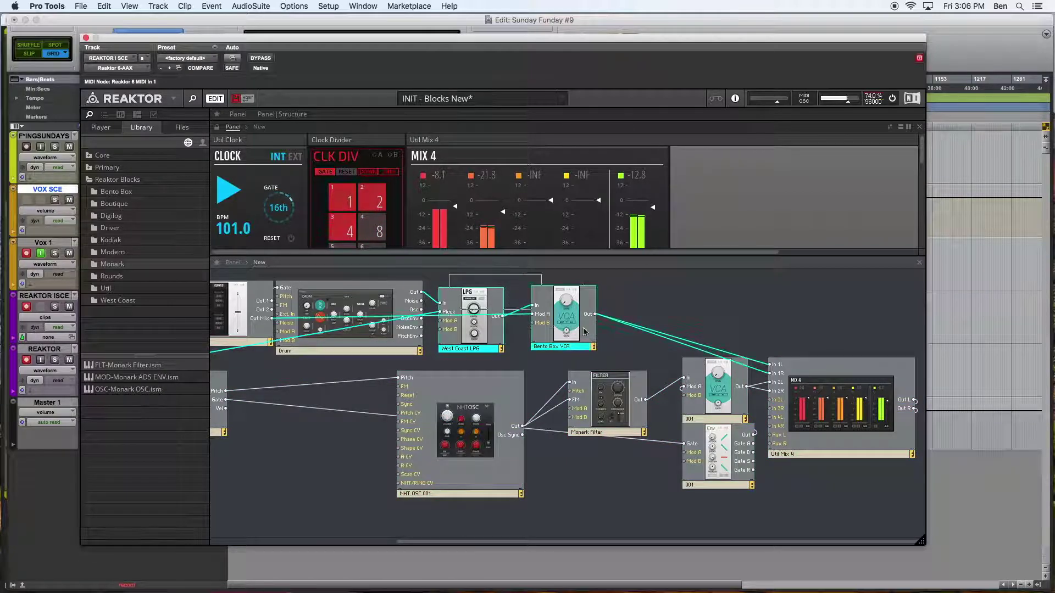
drag(462, 332, 615, 327)
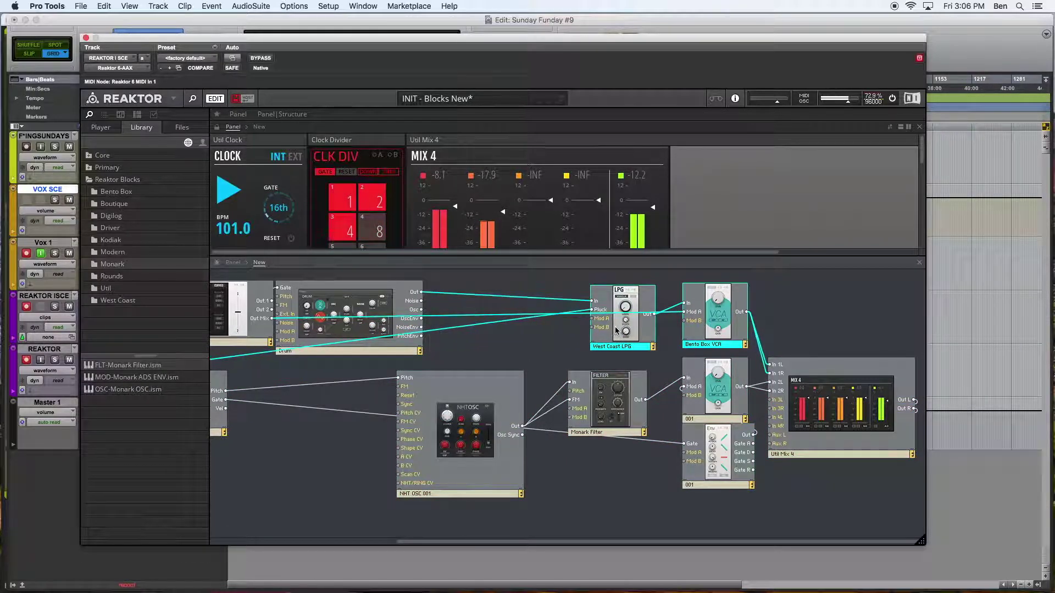
click(499, 356)
scroll(528, 412, left, 5)
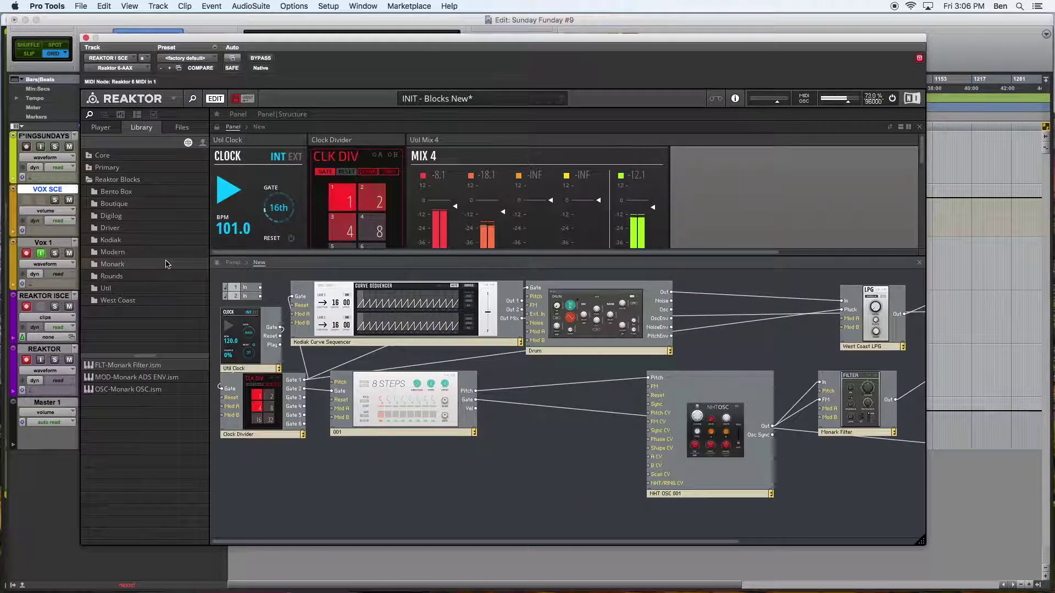
Add a Bento Box 4 Mods sequencer between 8 Steps and NHT OSC 001, gated from the Clock Divider's Gate 2
click(119, 192)
drag(101, 479, 467, 457)
drag(493, 411, 495, 413)
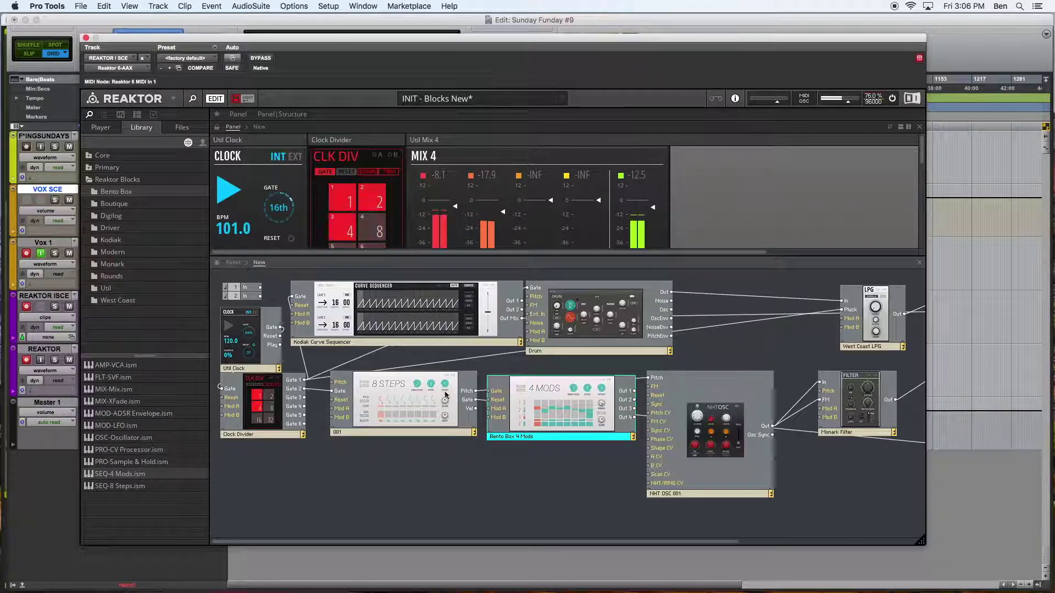
drag(569, 407, 562, 412)
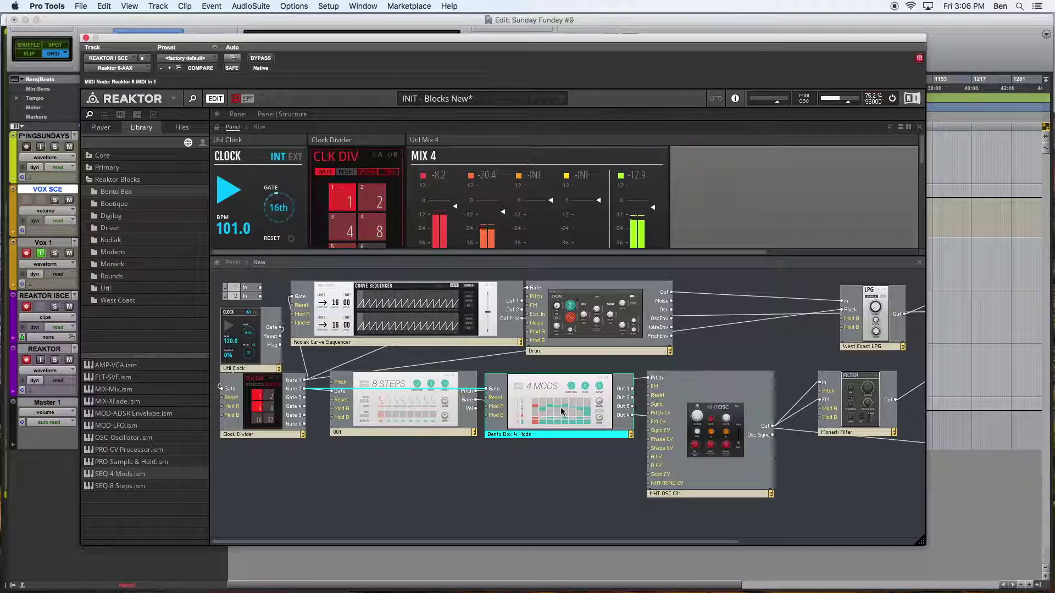
Wire 4 Mods' four outputs to NHT OSC 001's Shape, A, B and Scan CV inputs and rename the 4 Mods block 001
click(539, 457)
scroll(515, 453, right, 5)
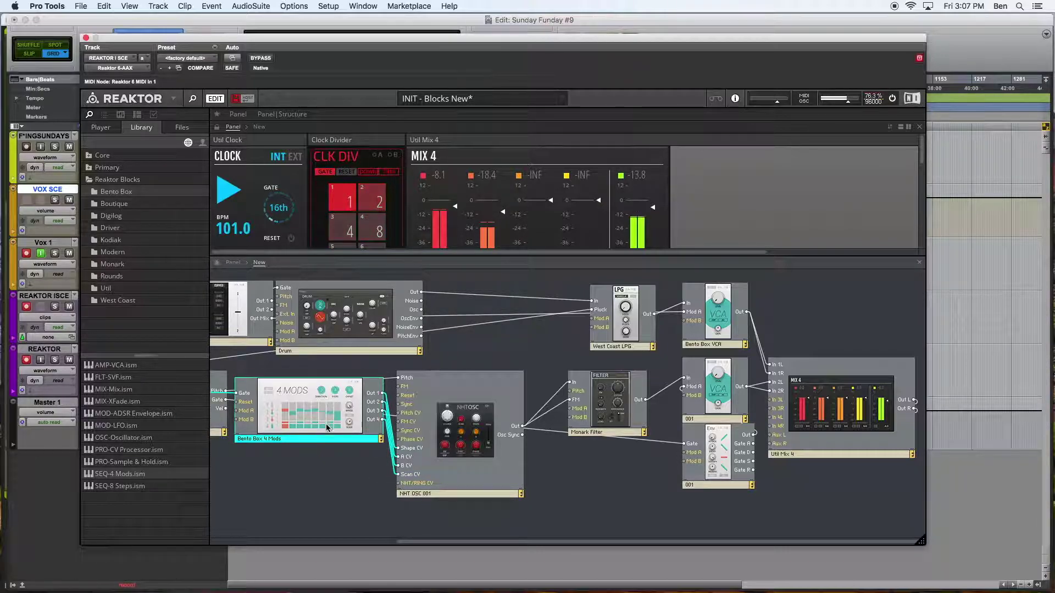
drag(348, 418, 329, 407)
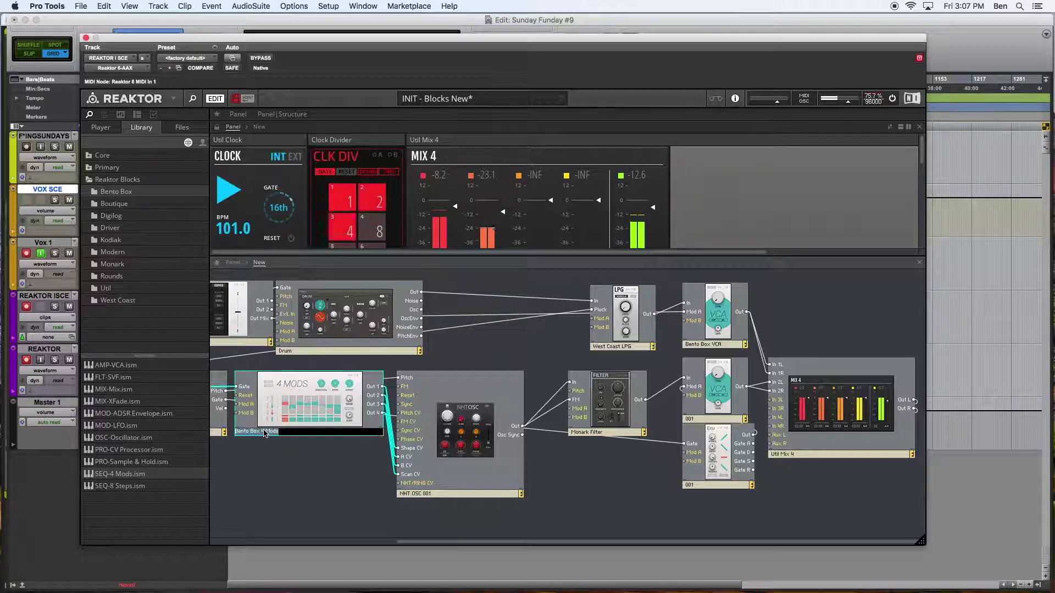
key(BackSpace)
key(Return)
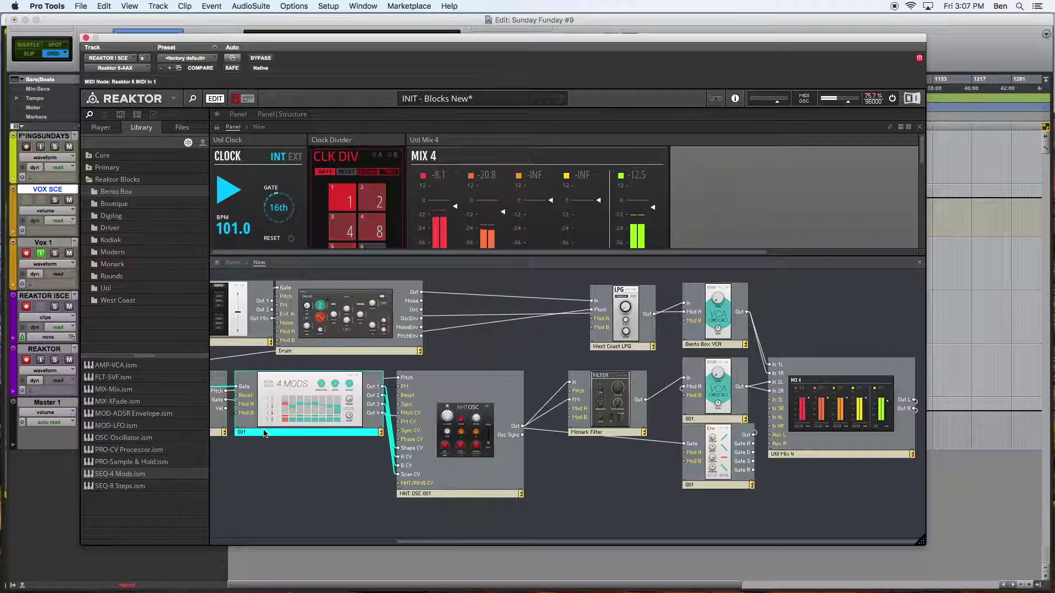
Hide the library, show only the panel view and place the 4 Mods panel between 8 Steps and NHT OSC
click(199, 103)
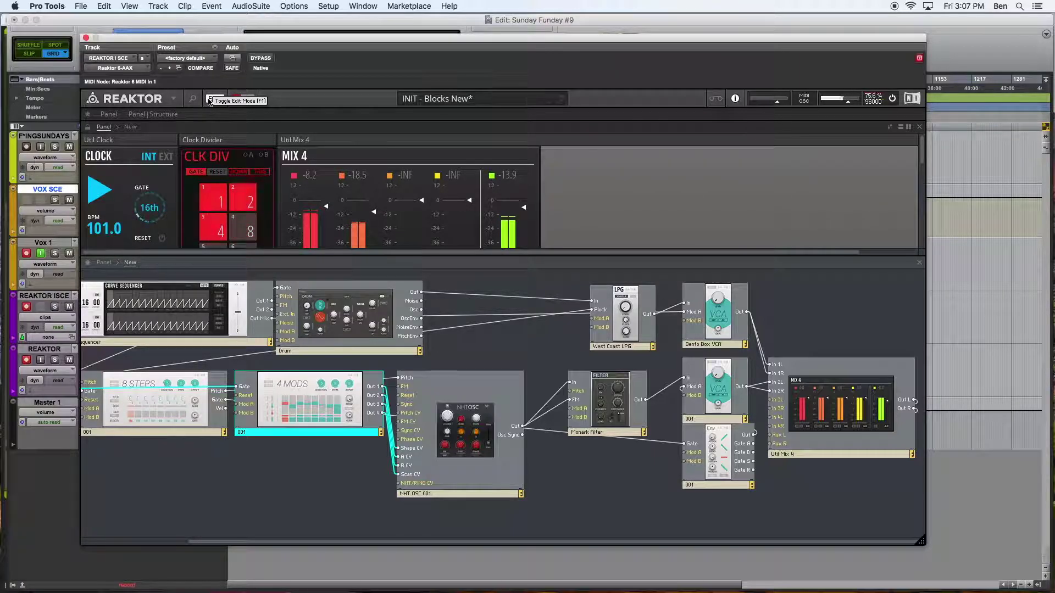
click(108, 114)
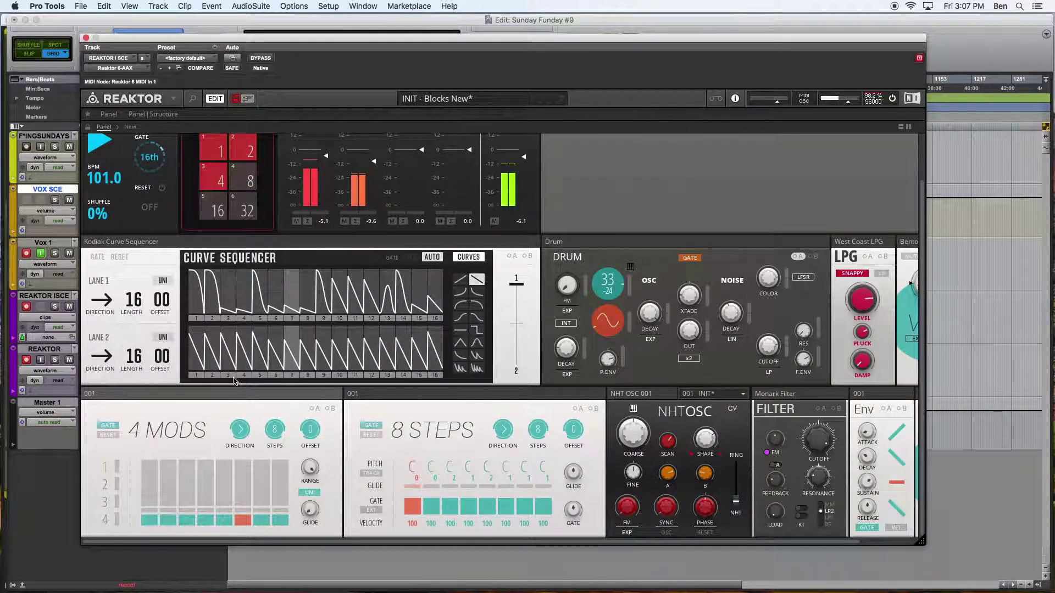
drag(112, 394, 374, 395)
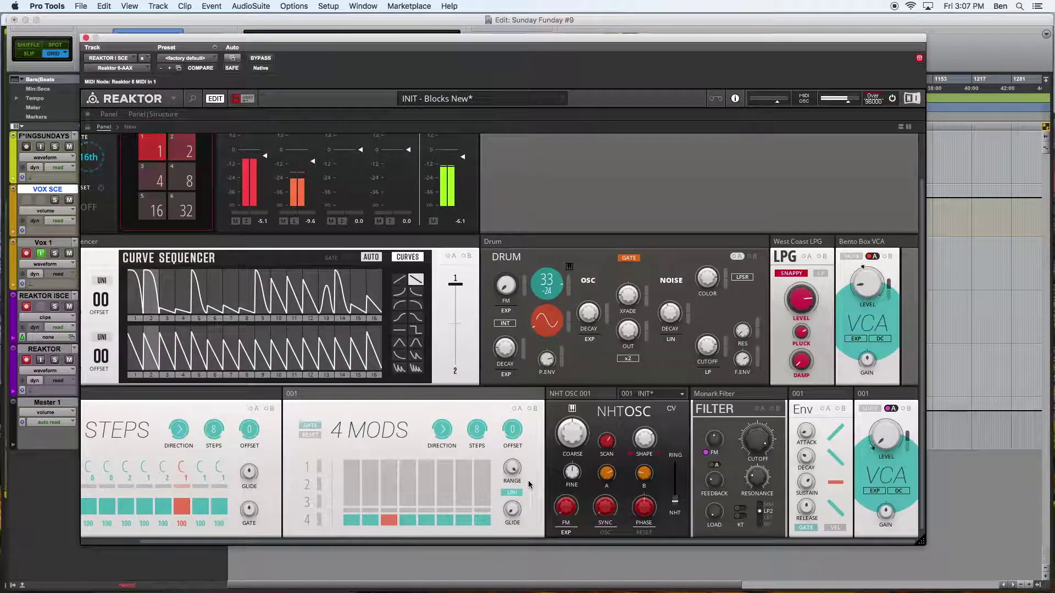
Draw varied step levels across all eight steps in lanes 1 and 2 of 4 Mods
mouse_move(406, 473)
mouse_down()
mouse_move(434, 494)
mouse_move(464, 484)
mouse_move(525, 503)
mouse_move(544, 491)
mouse_move(545, 465)
mouse_up()
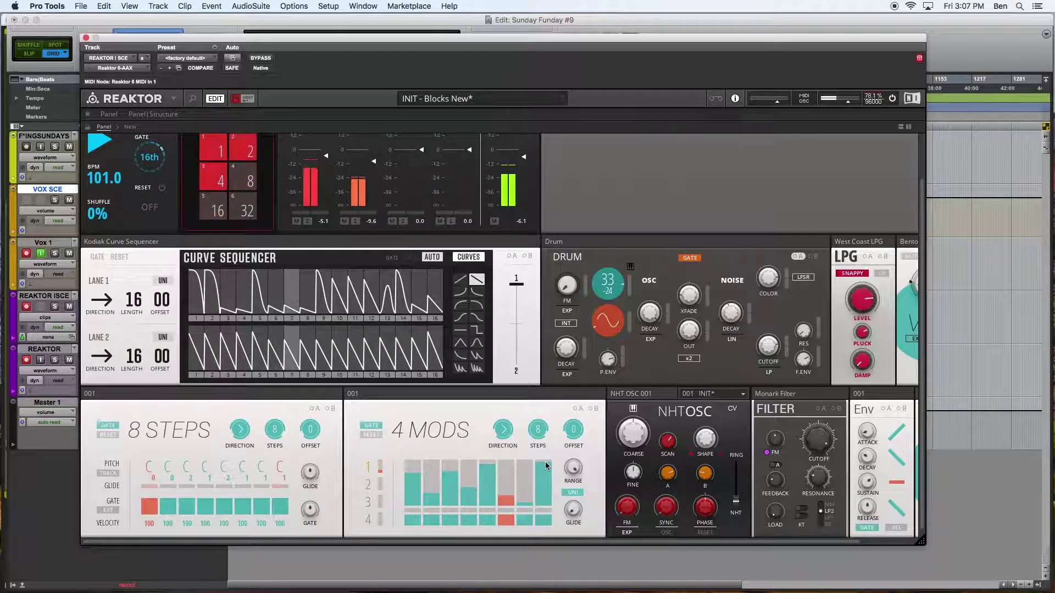
click(370, 484)
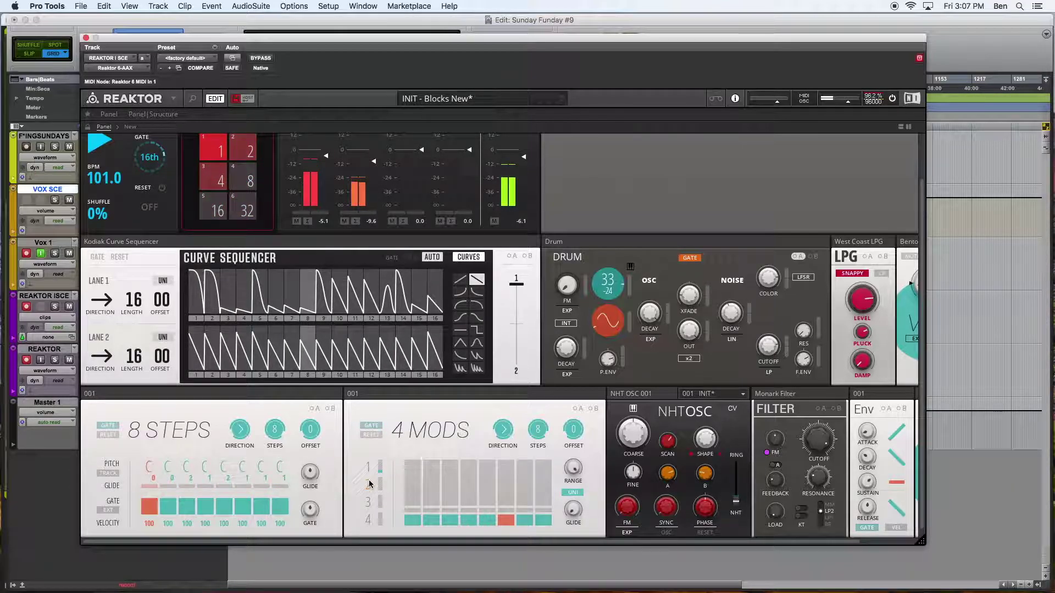
mouse_move(412, 486)
mouse_down()
mouse_move(431, 469)
mouse_move(450, 499)
mouse_move(528, 468)
mouse_move(541, 502)
mouse_up()
Set lane 3 of 4 Mods to alternating high and low levels across its eight steps
click(368, 501)
drag(413, 470, 422, 498)
click(431, 499)
click(454, 471)
click(468, 488)
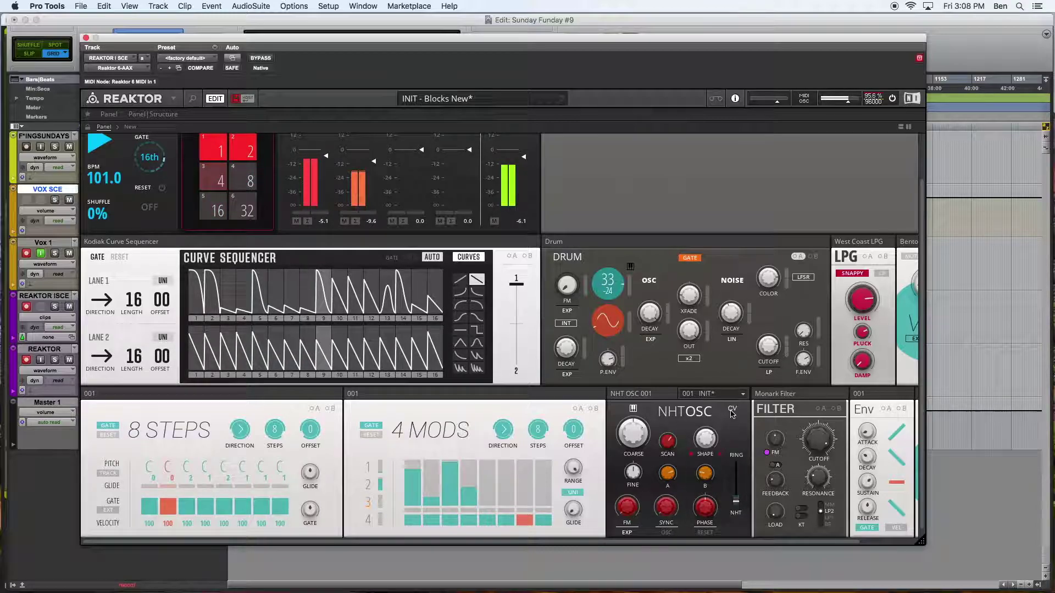
click(496, 464)
click(506, 492)
click(525, 465)
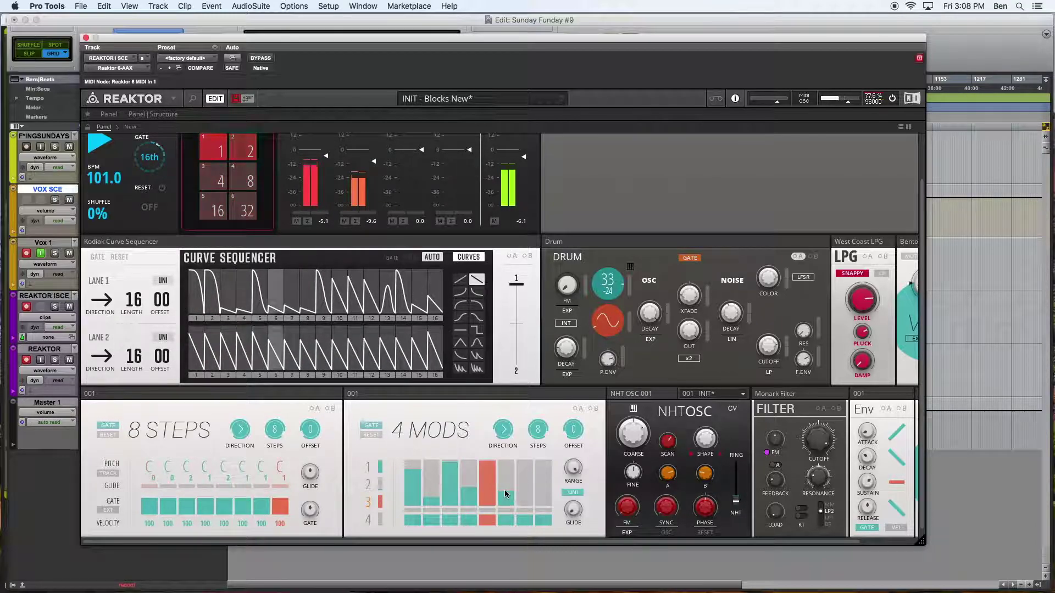
click(544, 496)
Give lane 4 of 4 Mods its own pattern of high and low levels over the eight steps
click(367, 520)
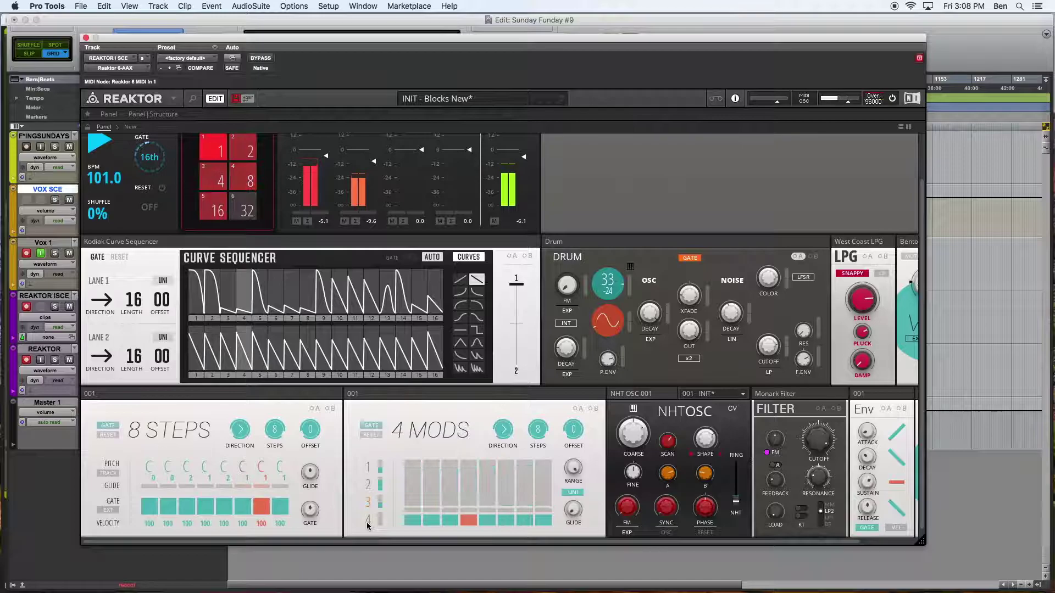
click(413, 470)
click(432, 501)
click(450, 469)
click(474, 500)
click(506, 466)
click(524, 488)
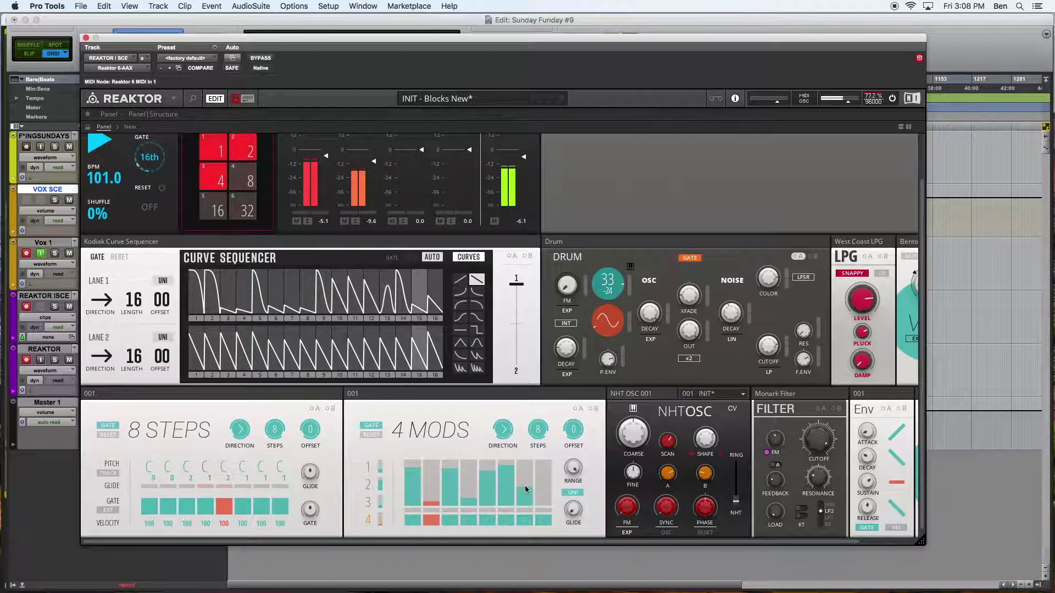
click(544, 473)
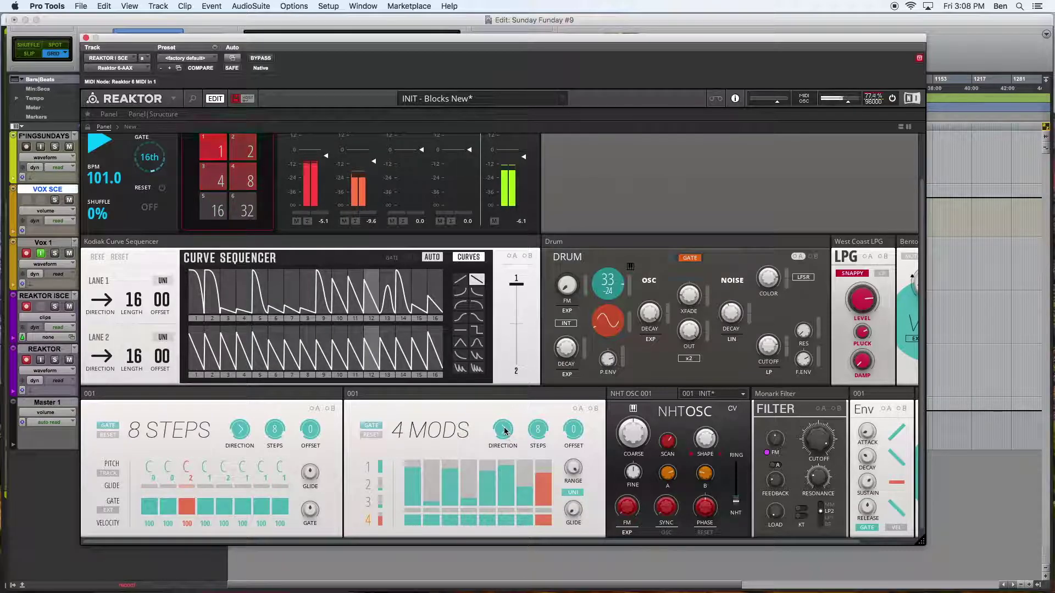
Set the 4 Mods sequencer's playback direction to ?!
drag(503, 429, 503, 391)
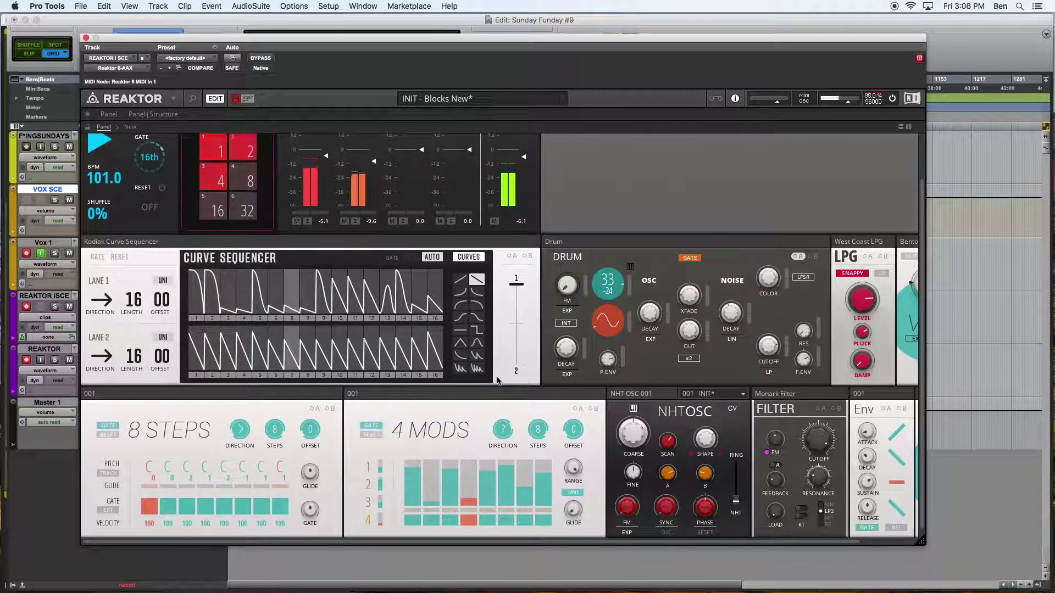
drag(502, 429, 503, 418)
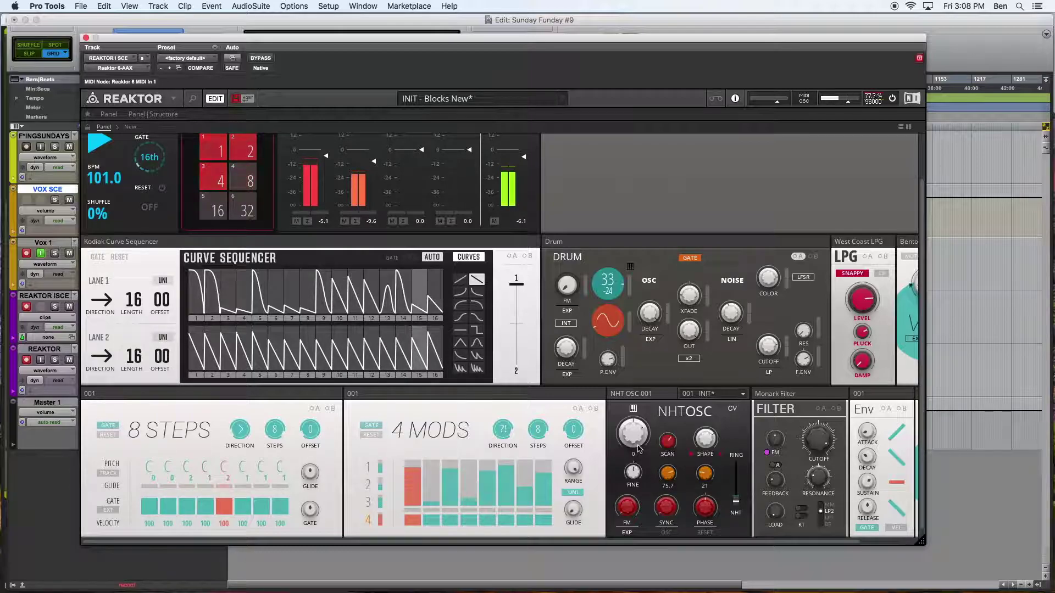
scroll(457, 379, right, 2)
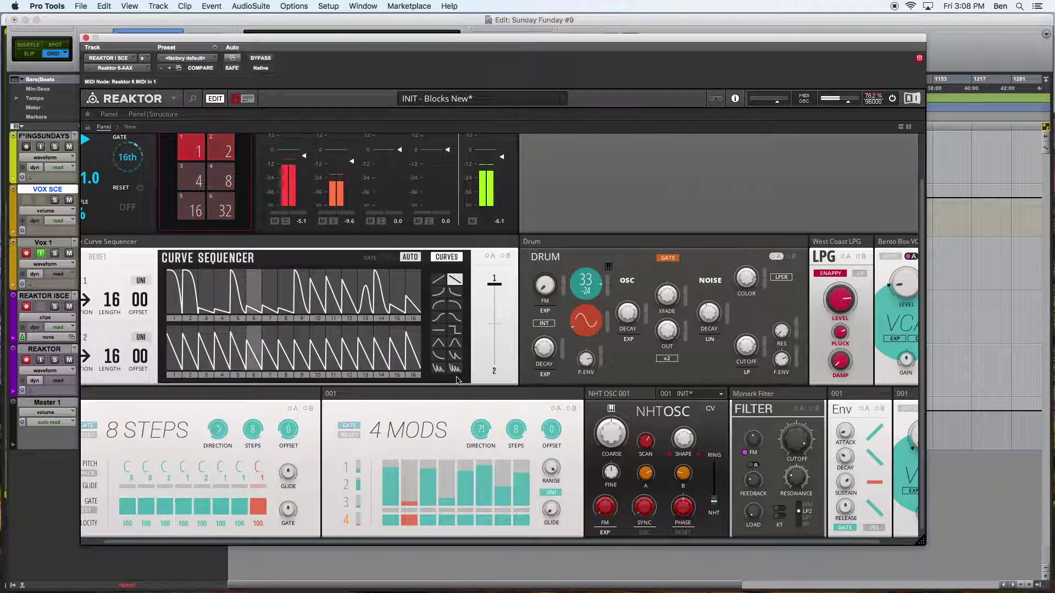
Review the 4 Mods wiring into NHT OSC 001 in the structure view
click(192, 99)
click(192, 99)
click(163, 114)
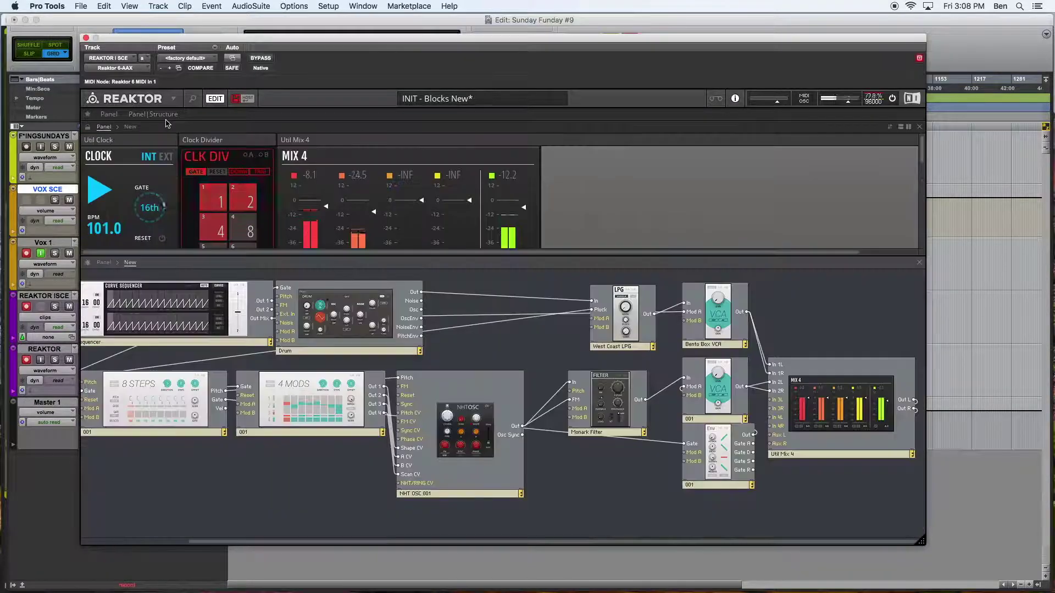
scroll(248, 475, left, 3)
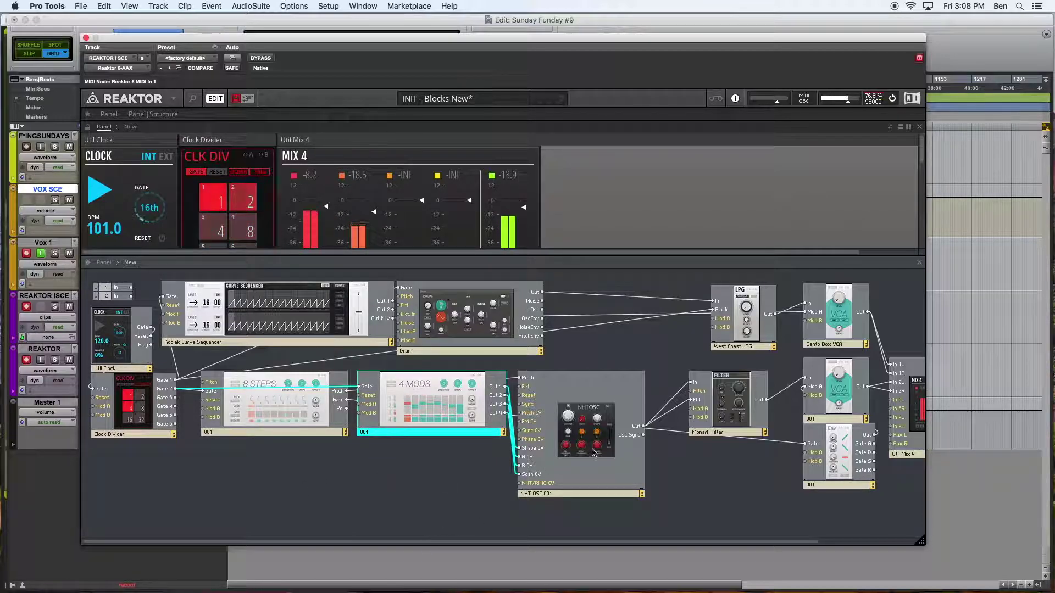
mouse_move(598, 455)
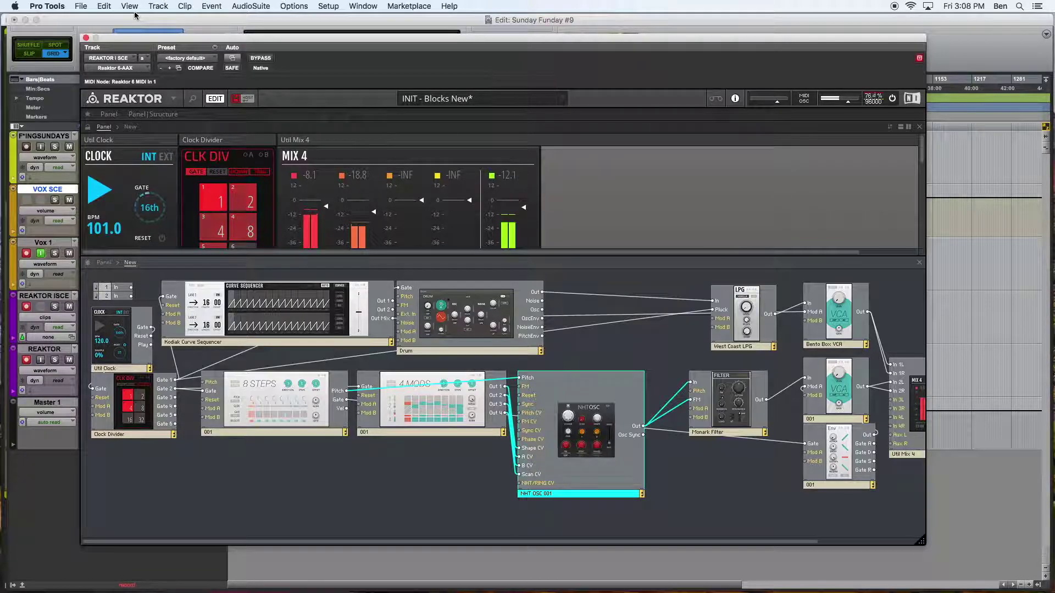
Leave edit mode, then show NHT OSC 001's CV controls and raise the Scan, Shape, A and B modulation amounts
click(220, 98)
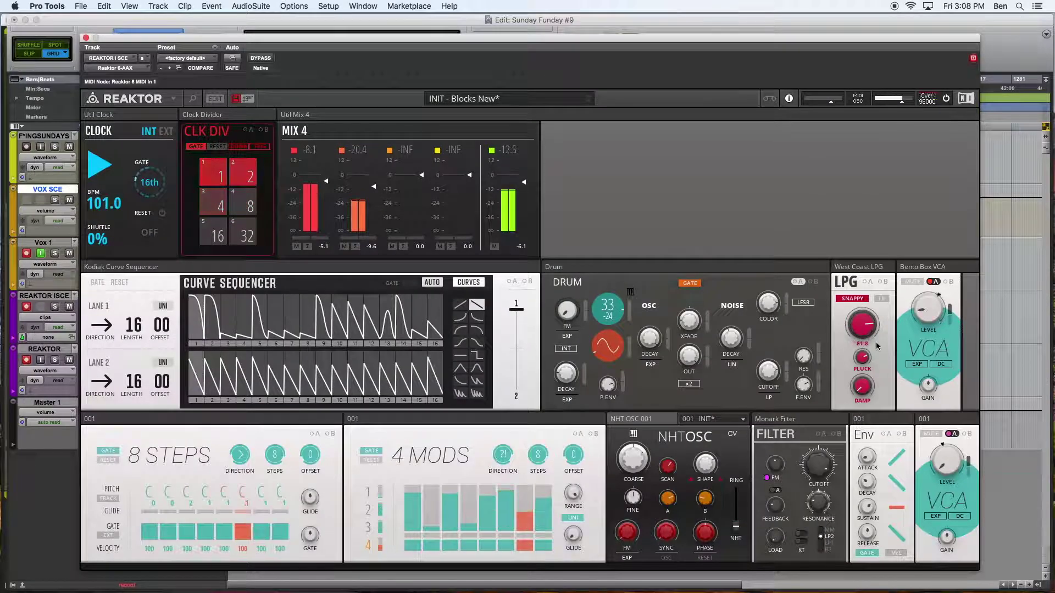
click(734, 435)
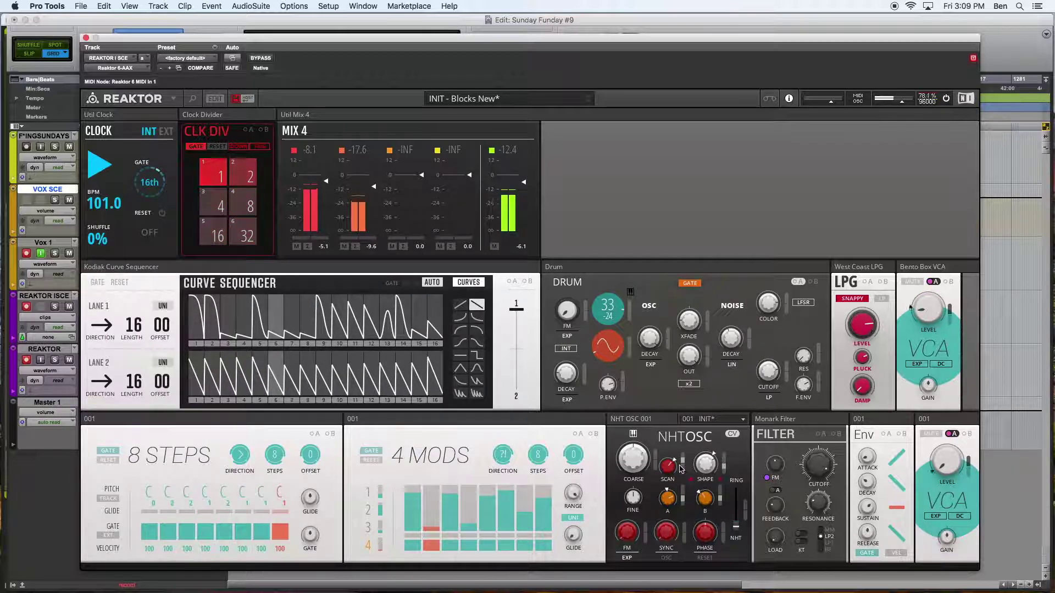
mouse_move(818, 460)
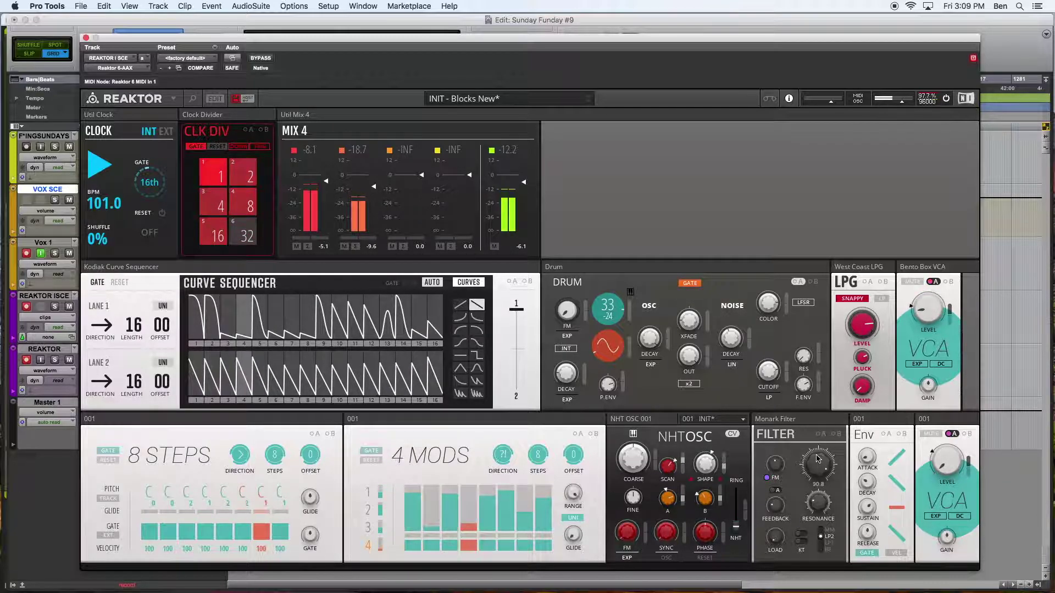